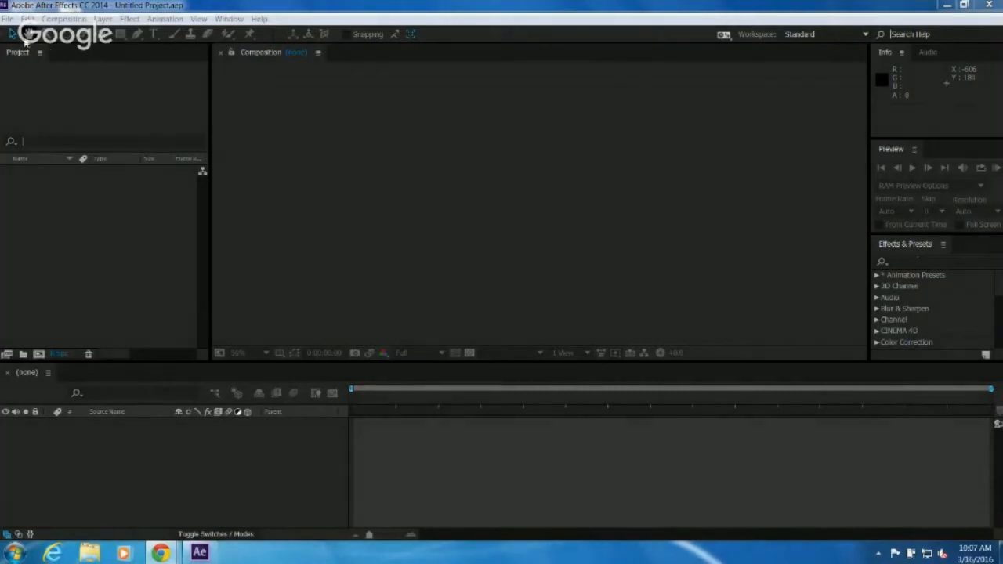
Reset the Standard workspace to its original layout.
key("grave")
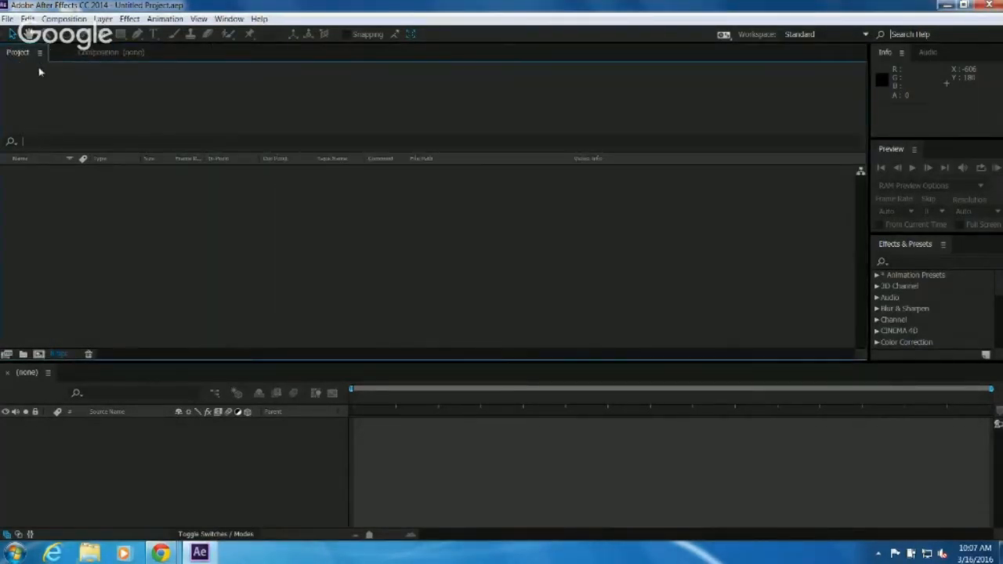
left_click(229, 19)
mouse_move(249, 33)
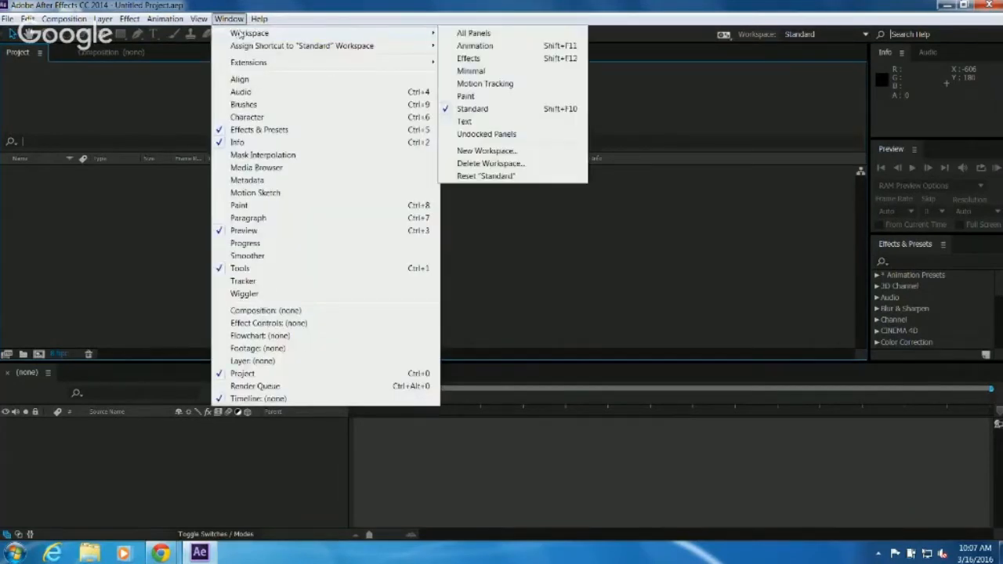
left_click(468, 111)
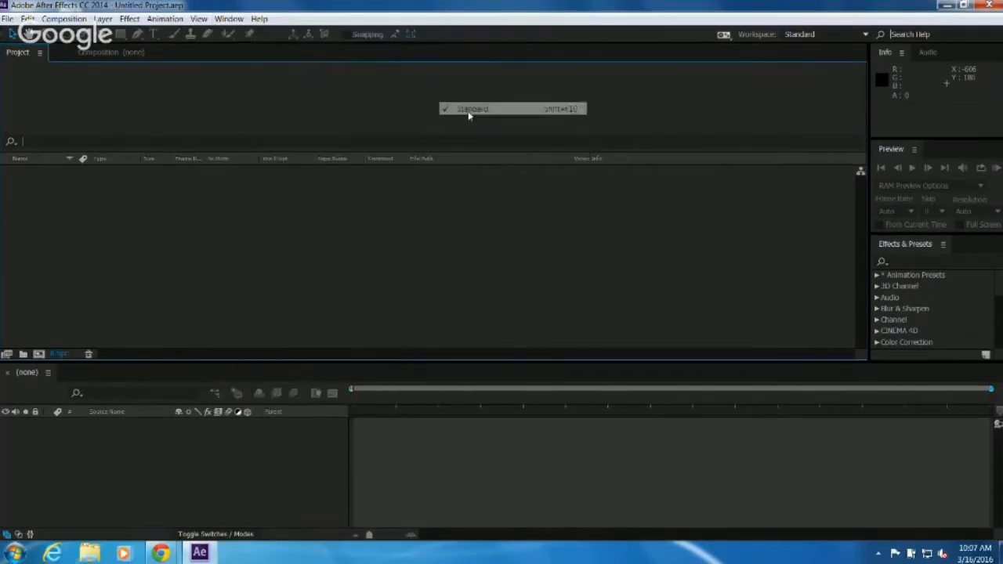
left_click(224, 20)
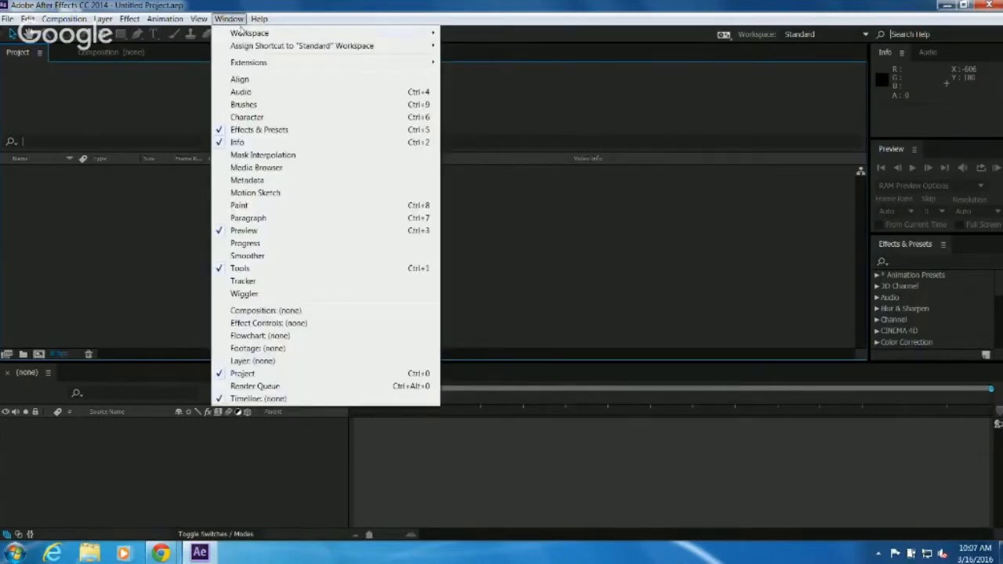
mouse_move(243, 34)
left_click(478, 175)
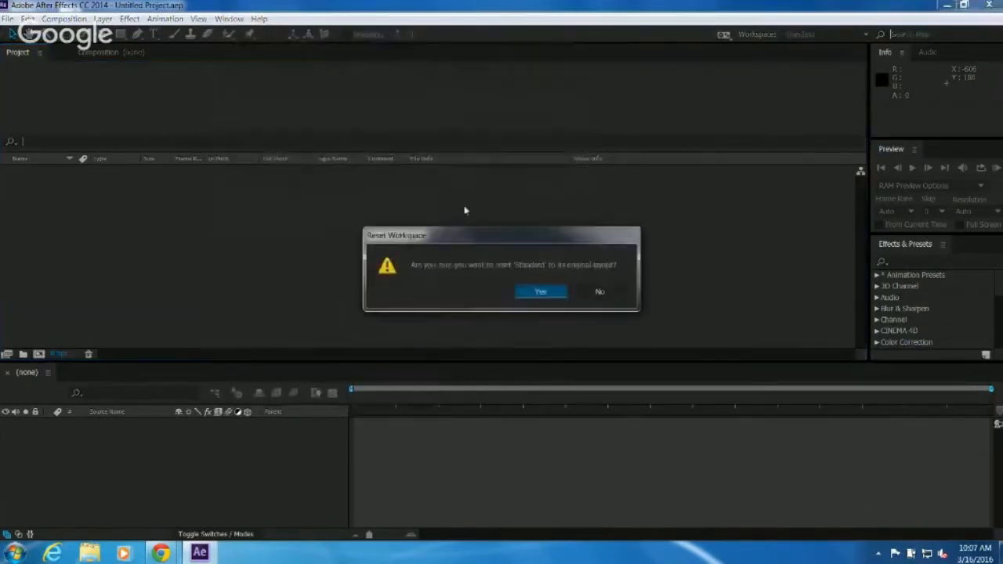
left_click(534, 289)
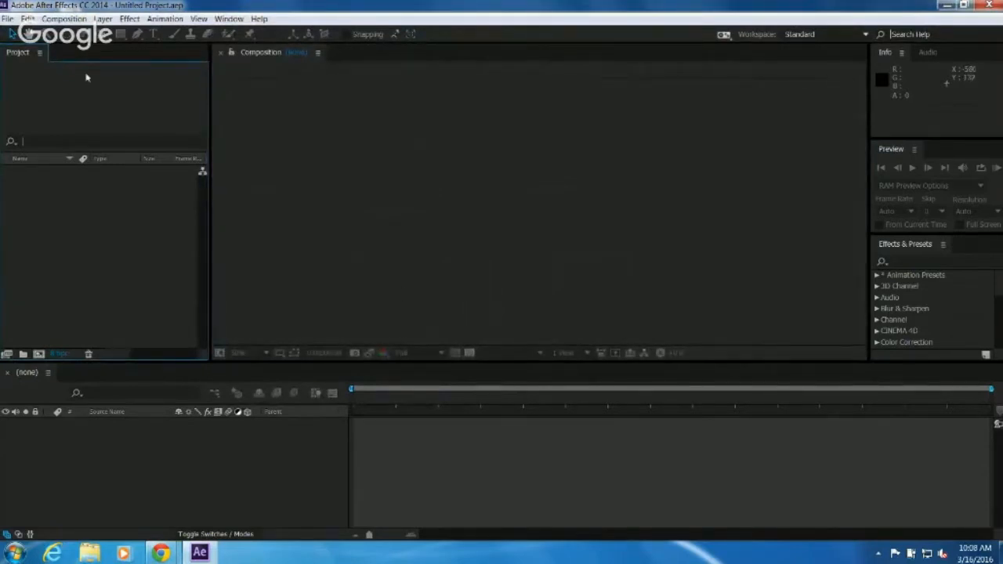
Examine the interface areas: tools, Project, Timeline, Composition, Info, Preview and Effects & Presets.
left_click(11, 39)
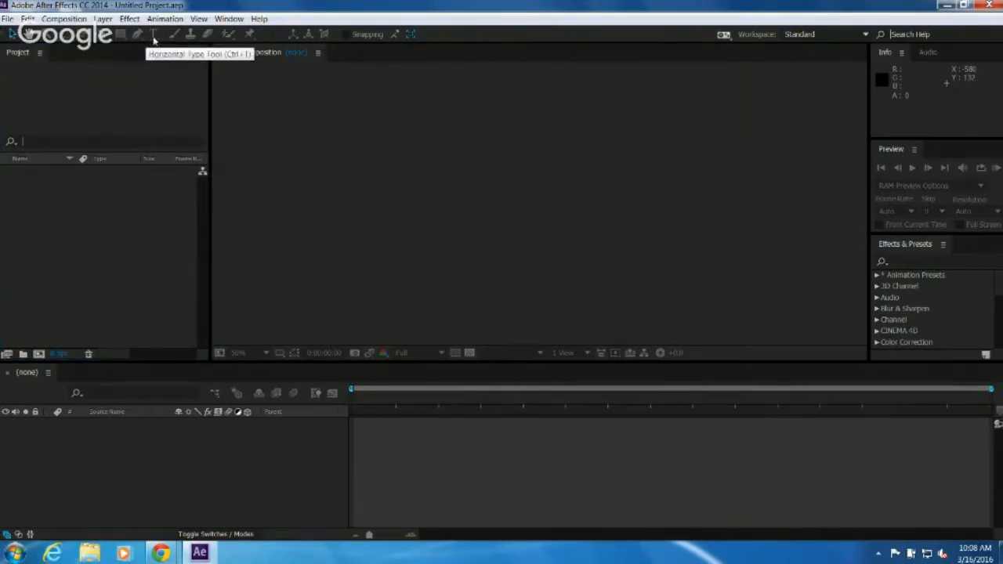
left_click(127, 112)
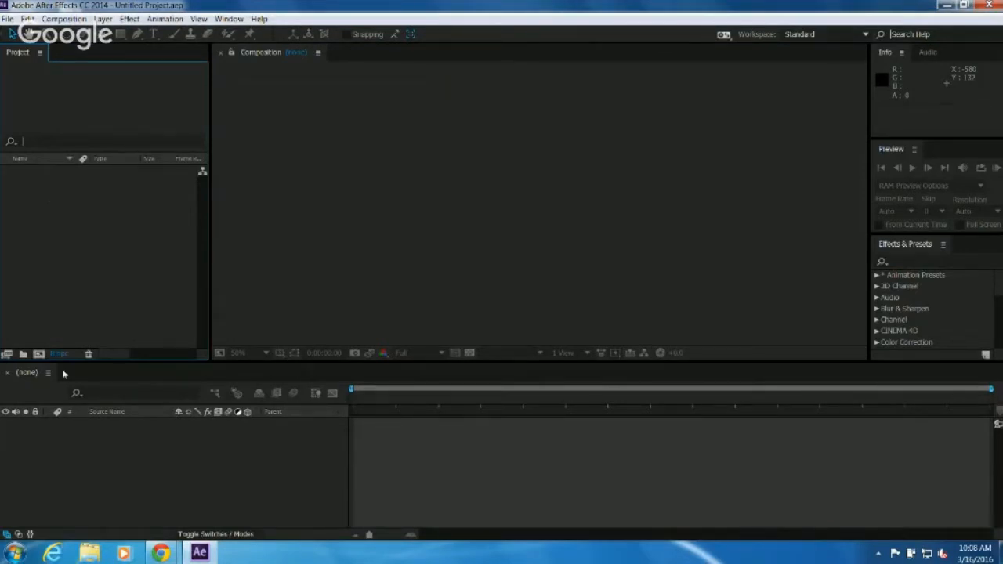
left_click(29, 433)
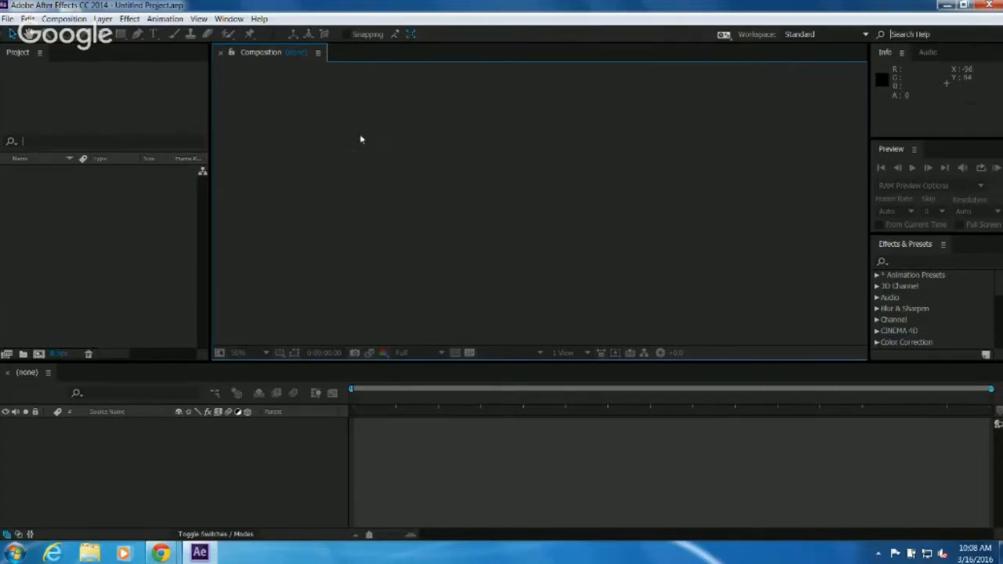
left_click(895, 109)
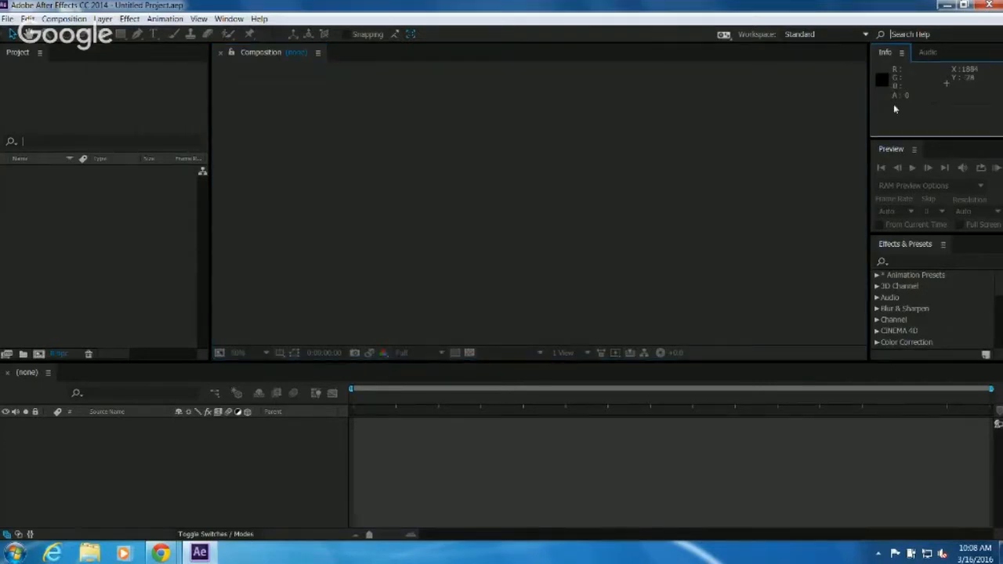
left_click(909, 205)
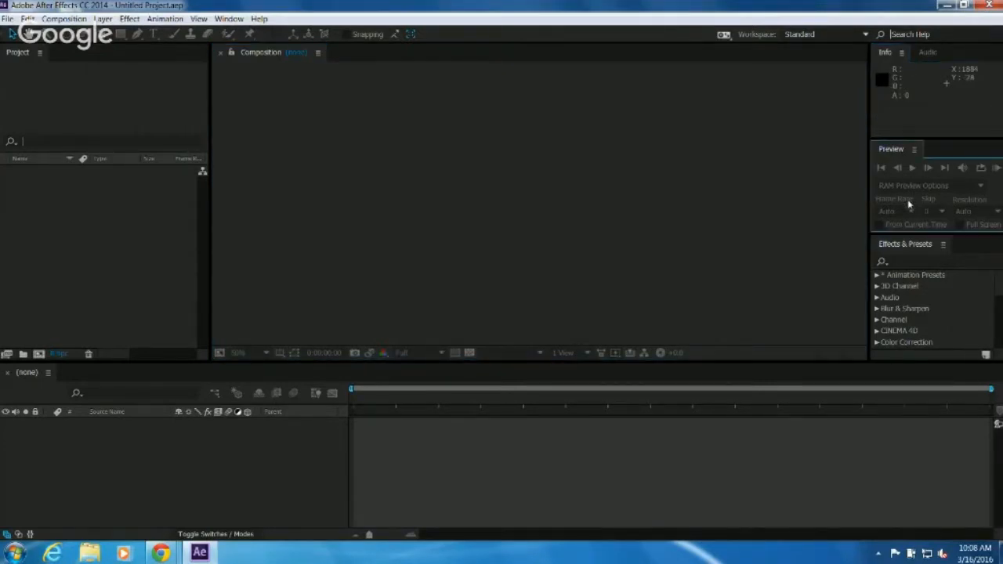
left_click(908, 123)
left_click(904, 169)
left_click(912, 288)
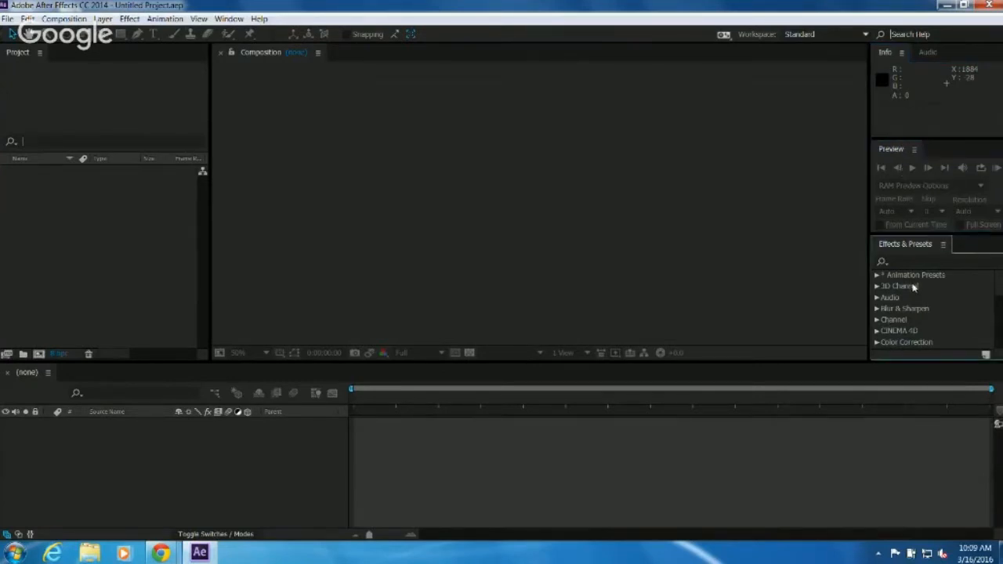
left_click(897, 437)
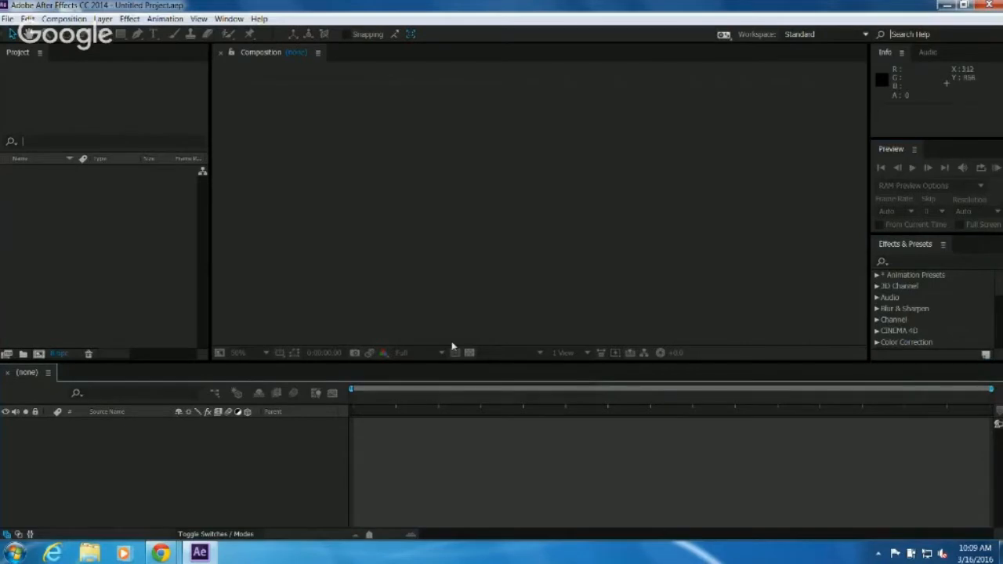
left_click(105, 281)
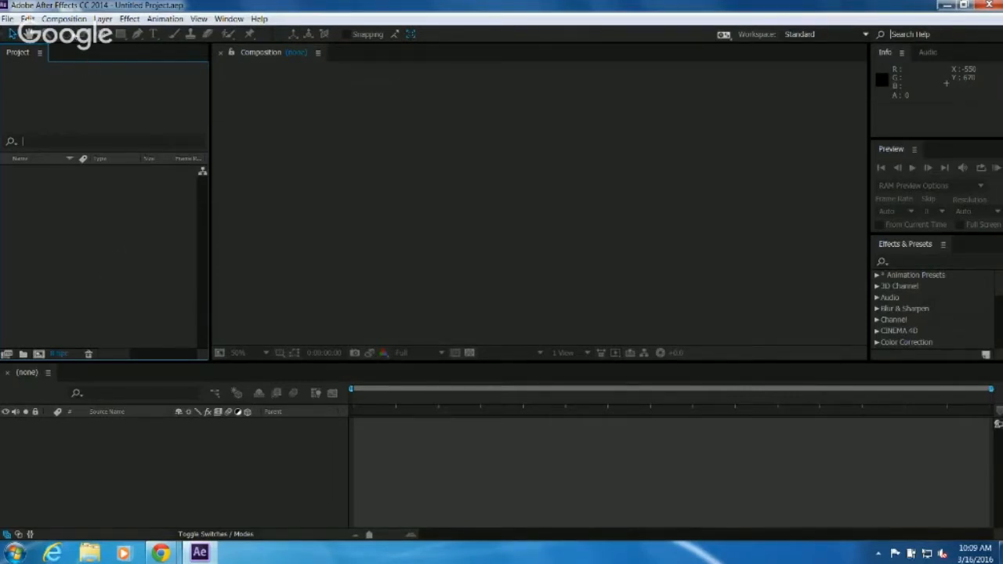
Start a new composition and name it training.
left_click(63, 18)
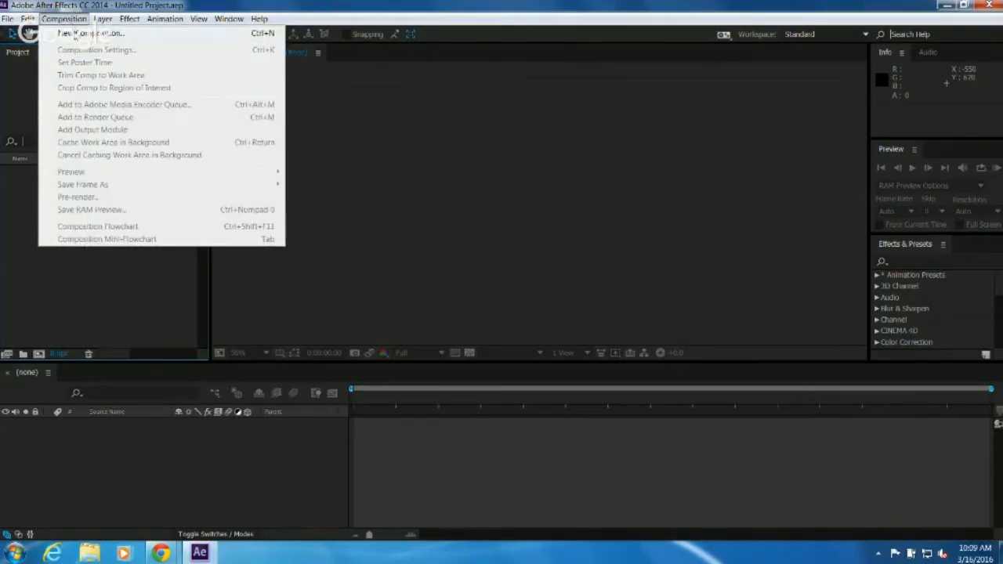
left_click(75, 34)
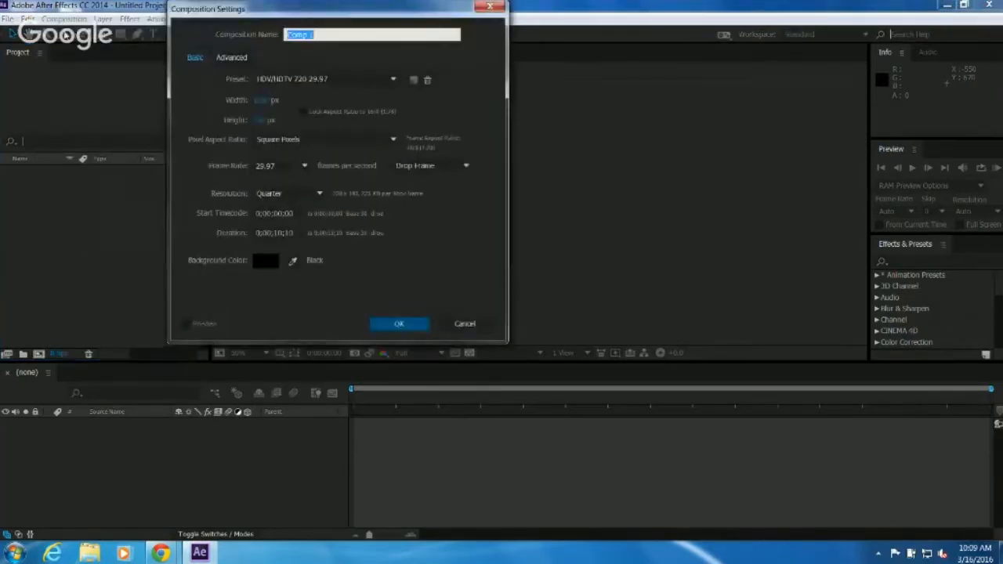
left_click_drag(169, 10, 153, 78)
left_click(309, 104)
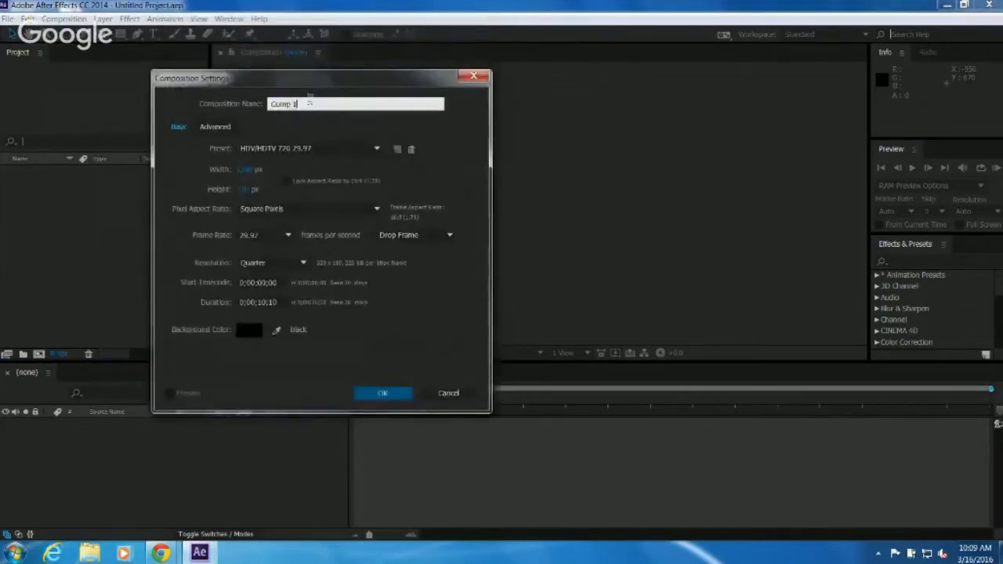
left_click_drag(309, 103, 273, 105)
type("6raining")
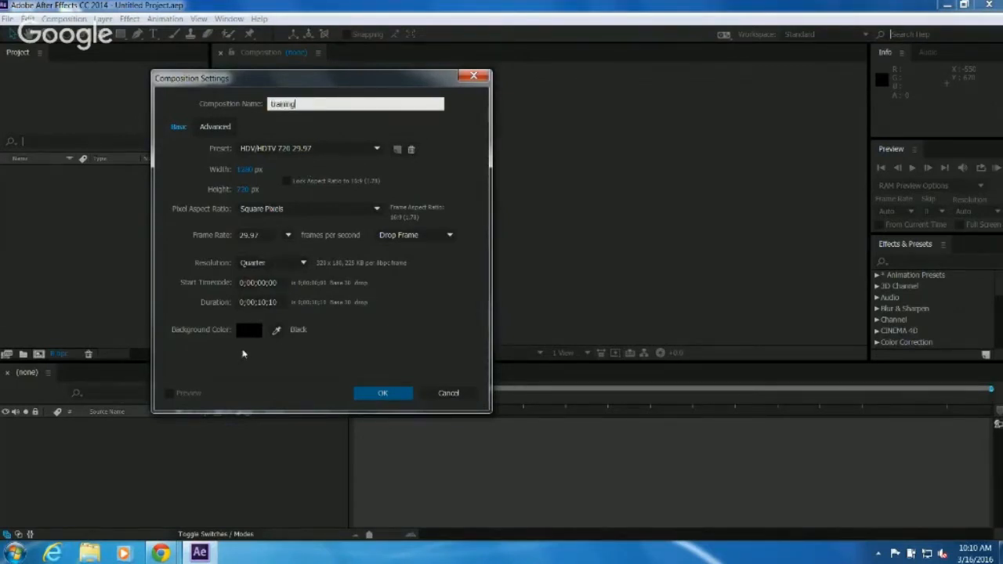
Choose black (000000) as the background colour and create the composition with the HDV/HDTV 720 29.97 preset.
left_click(246, 329)
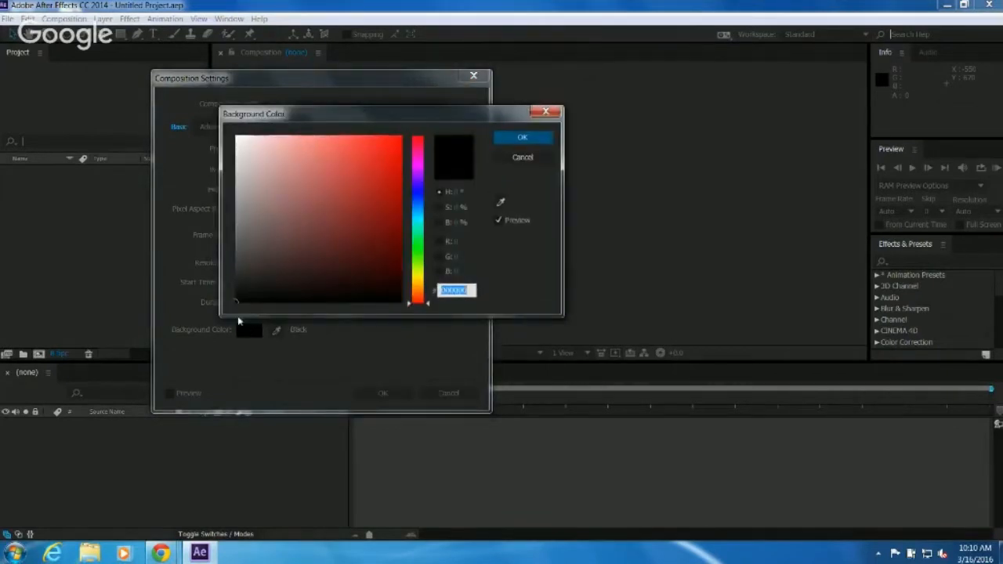
left_click_drag(237, 299, 212, 333)
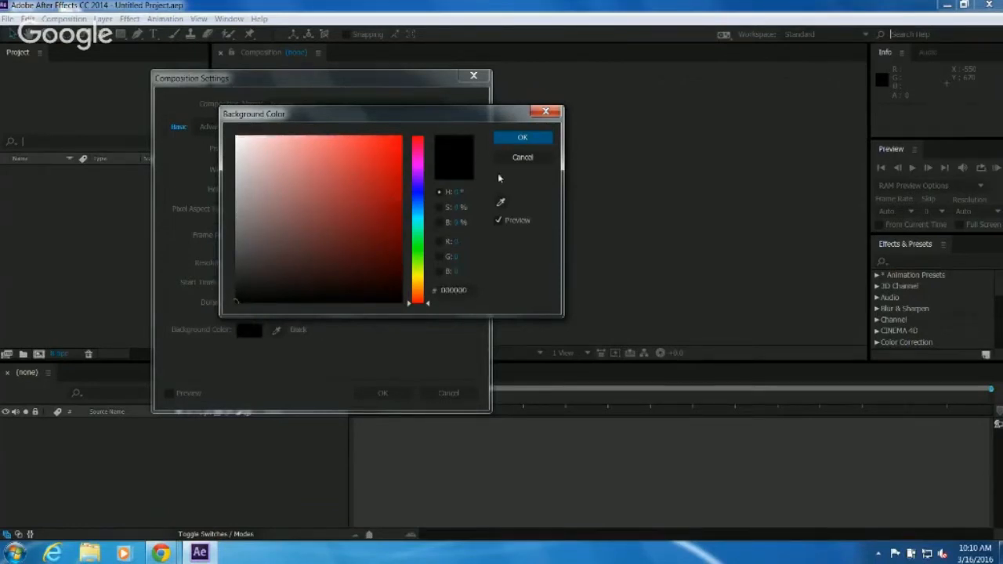
left_click(513, 143)
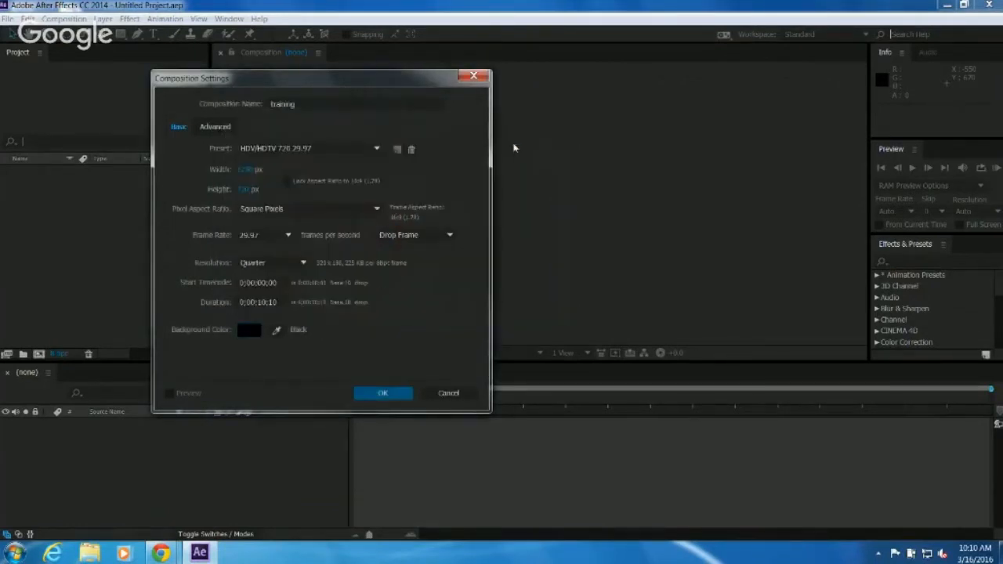
left_click(382, 394)
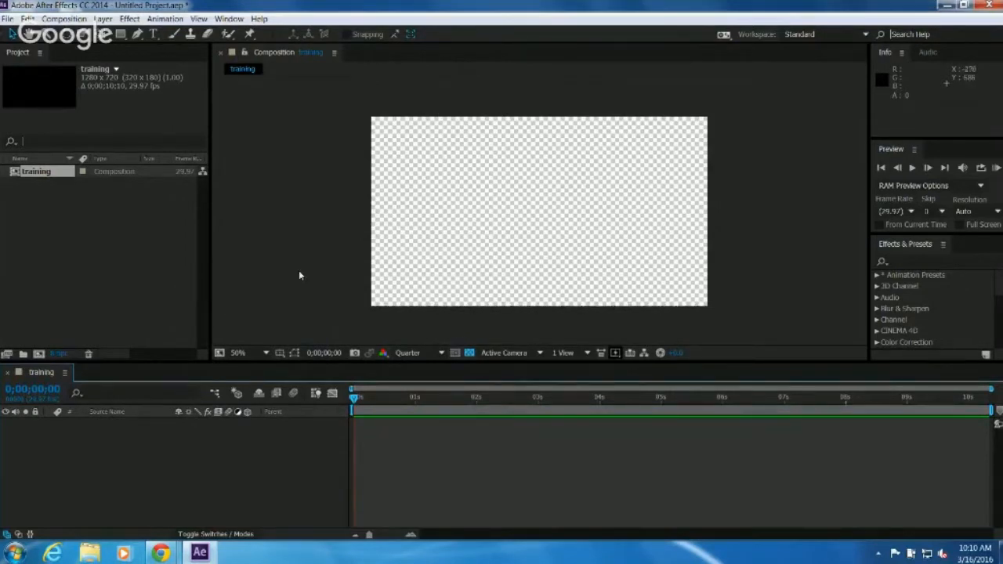
Import Wildlife.wmv from the Sample Videos folder of the Videos library into the project.
left_click(410, 182)
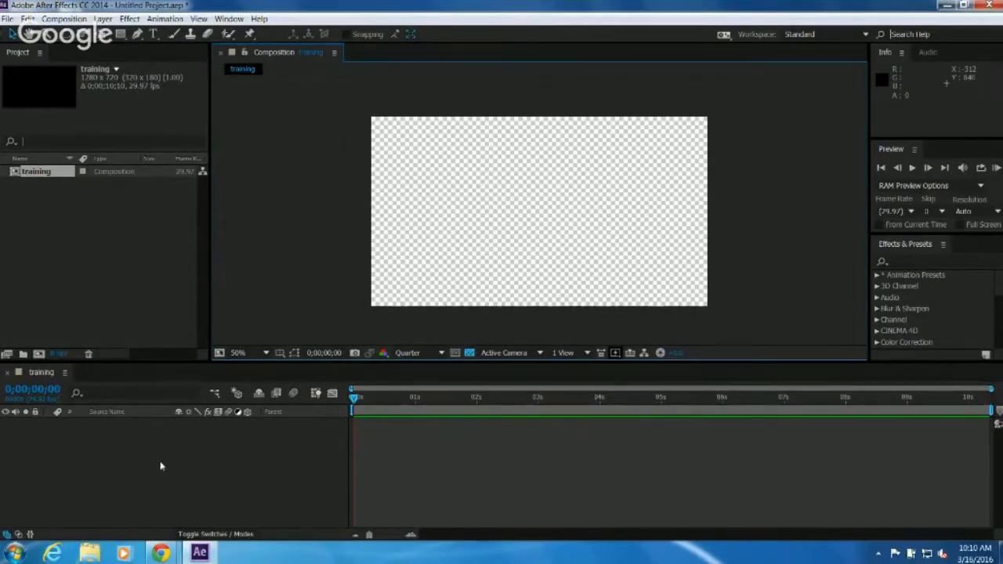
left_click(86, 282)
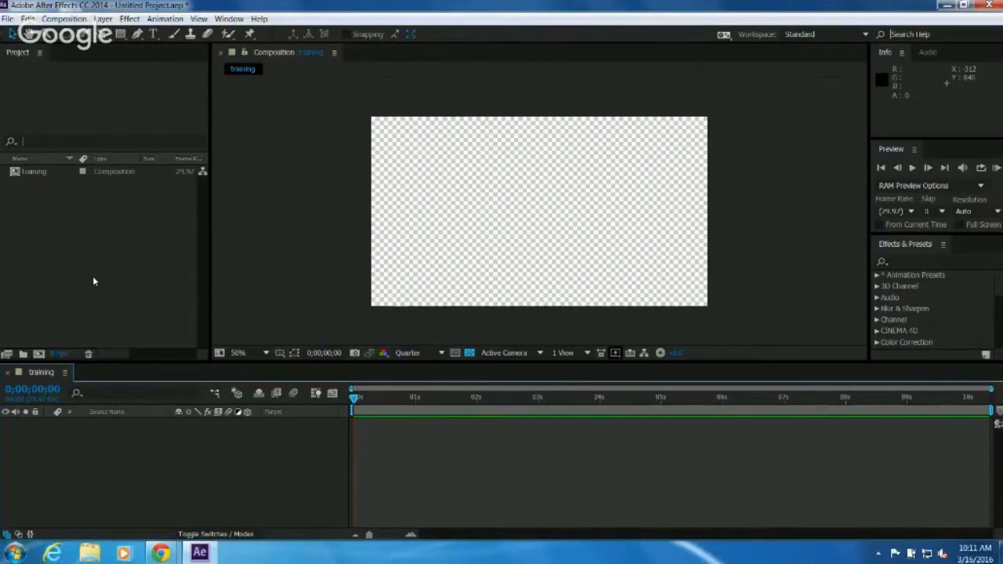
double_click(55, 234)
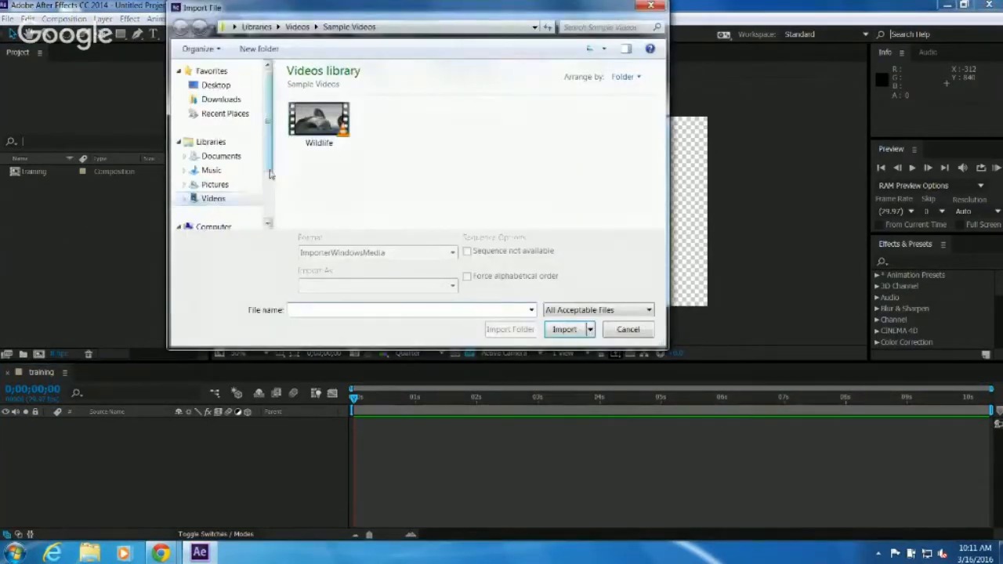
left_click(227, 199)
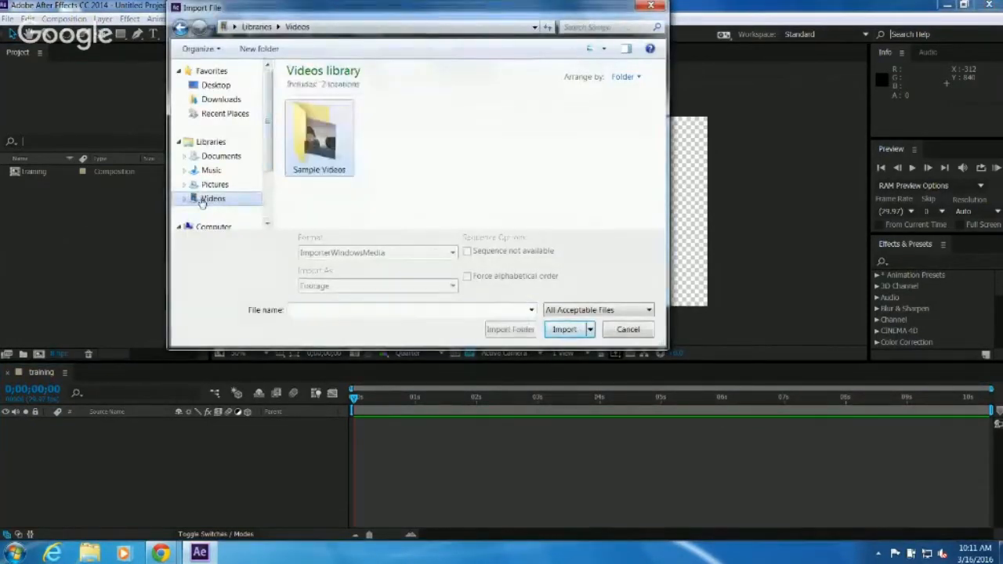
double_click(305, 153)
double_click(316, 126)
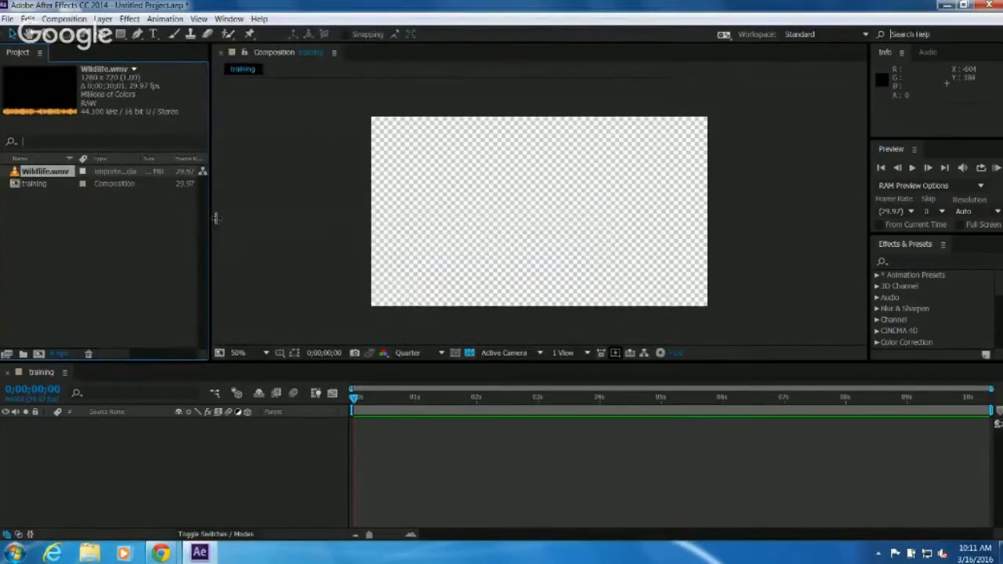
Widen the Project area, add Wildlife.wmv as a layer in the training composition, and deselect it.
left_click_drag(210, 219, 258, 217)
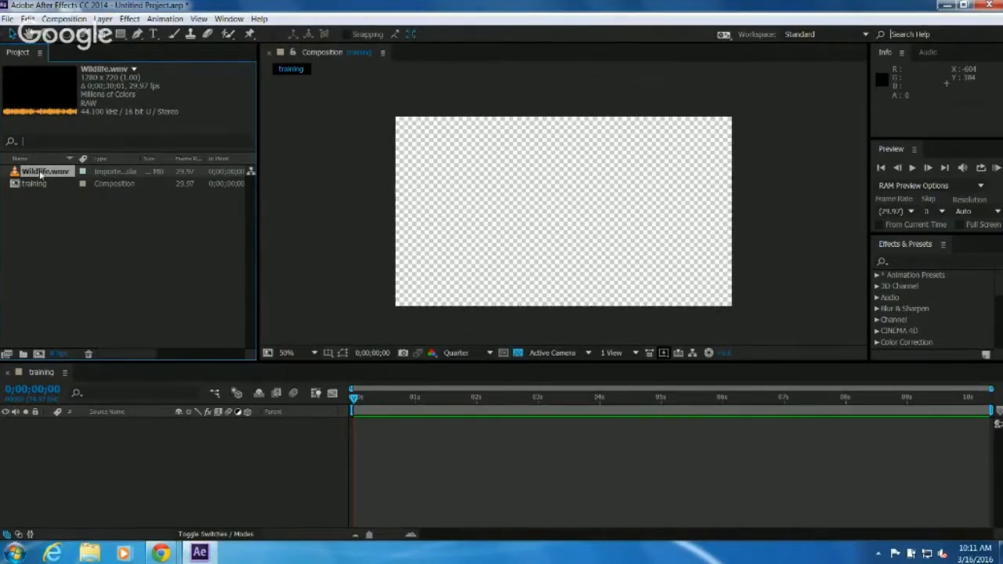
left_click_drag(41, 175, 78, 470)
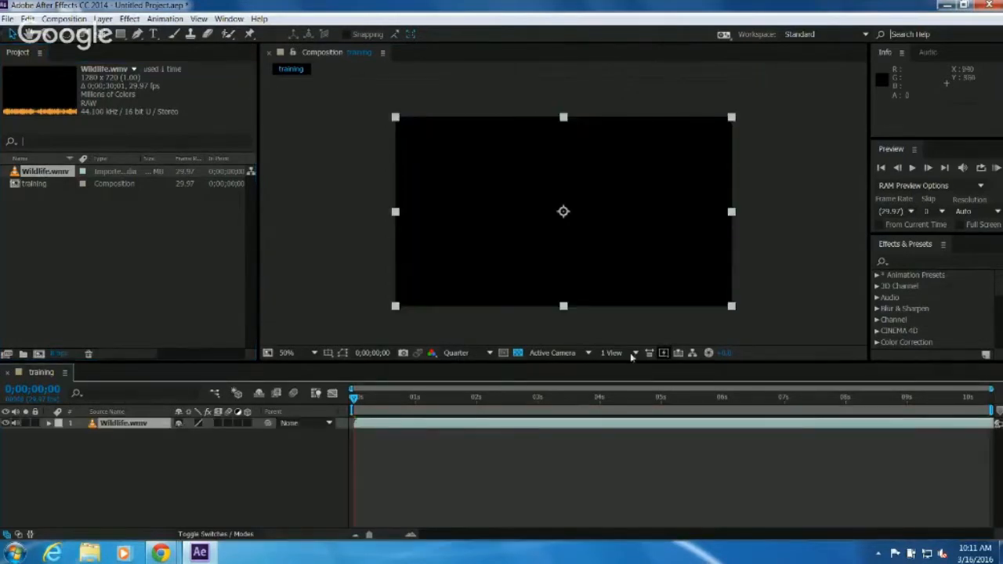
left_click(207, 465)
left_click(133, 260)
left_click(101, 456)
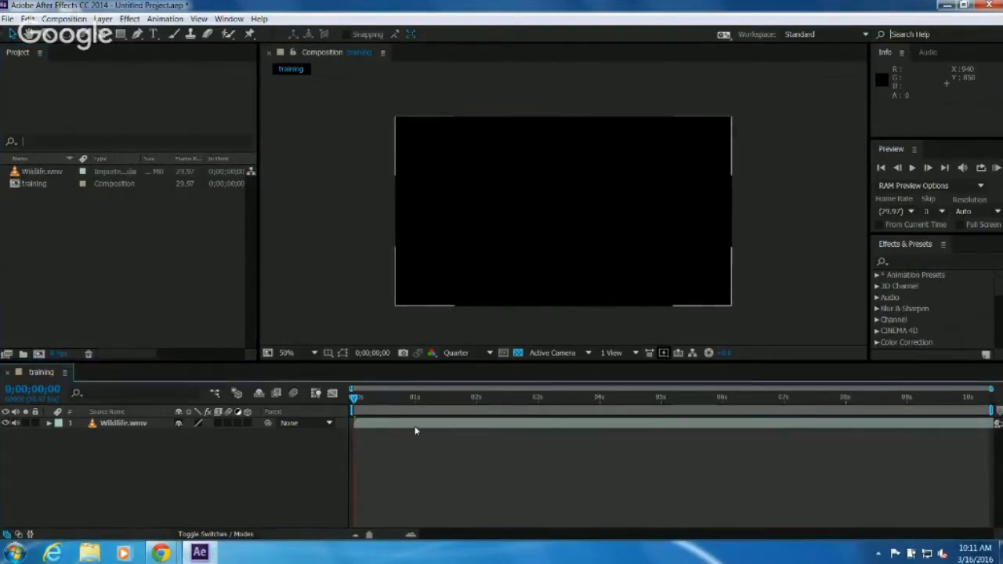
Scrub through the Wildlife.wmv layer and leave the current time at 0;00;01;01.
left_click_drag(355, 399, 448, 405)
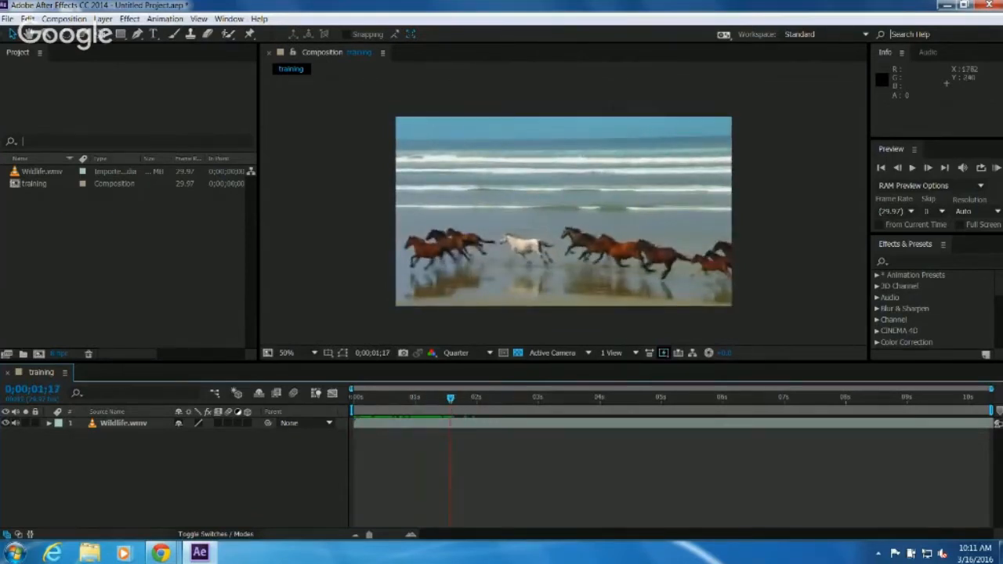
left_click_drag(449, 403, 416, 408)
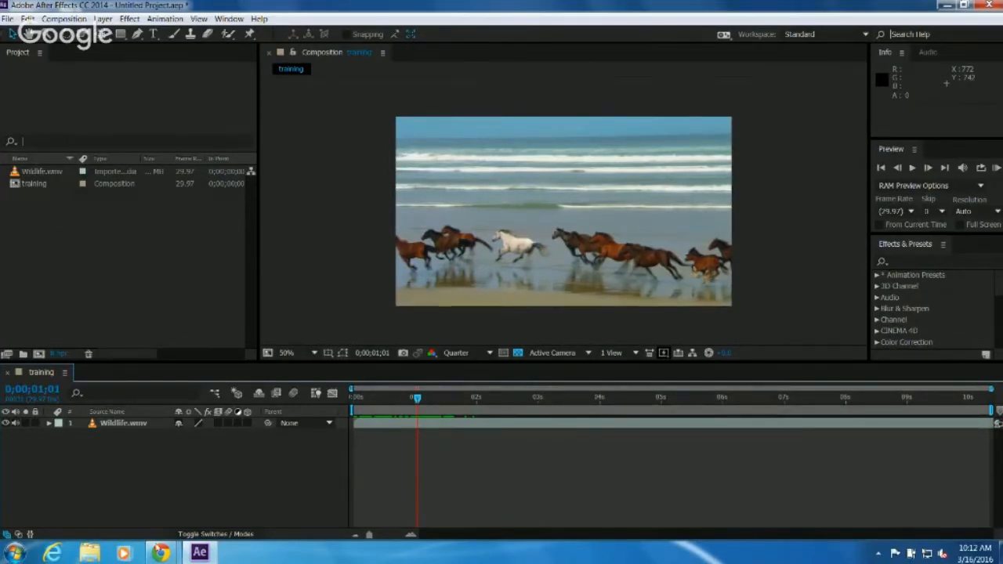
Switch to Chrome, examine the interlaced sample images on the 100fps.com deinterlacing page, and return to After Effects.
mouse_move(160, 554)
left_click(79, 477)
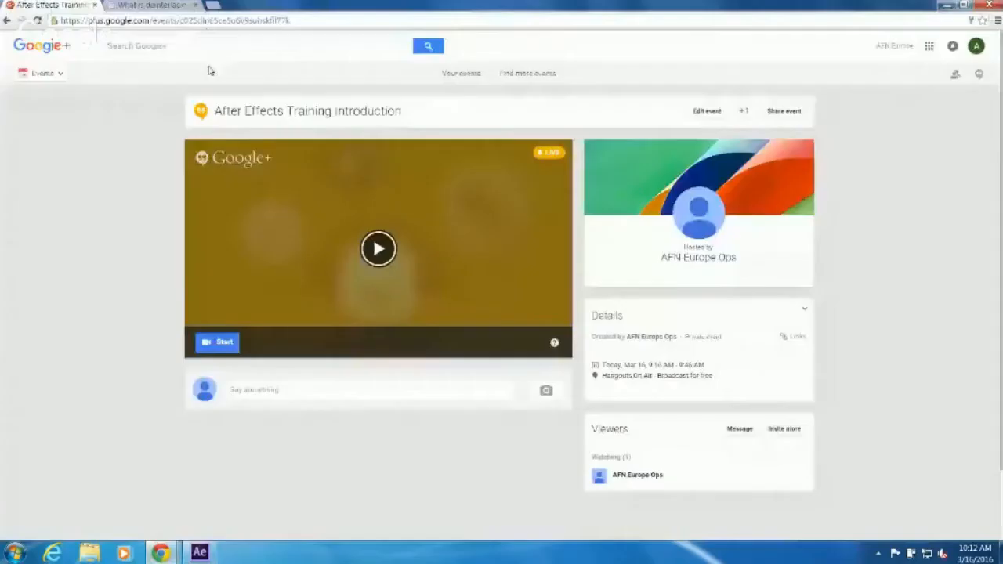
key("ctrl+Tab")
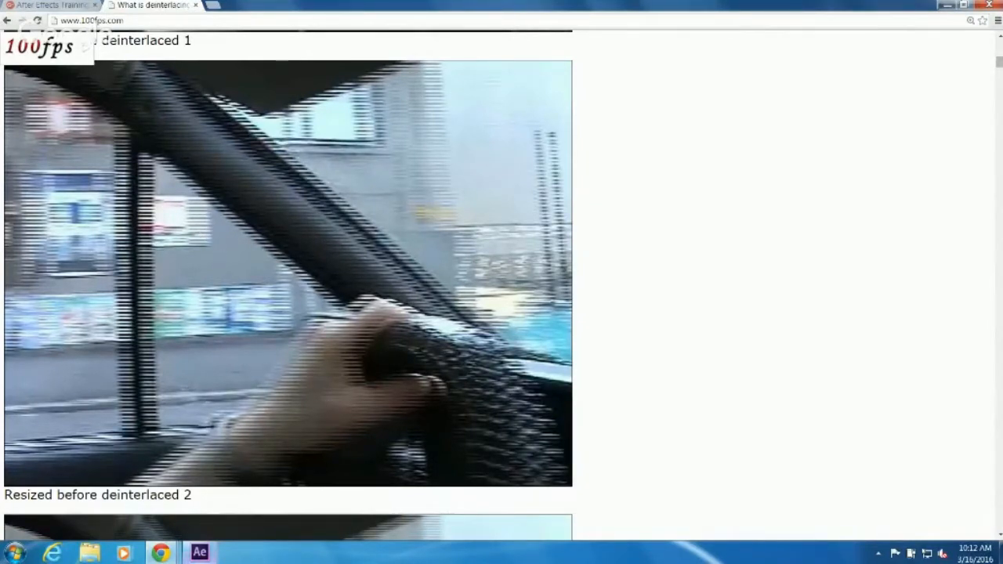
left_click(199, 553)
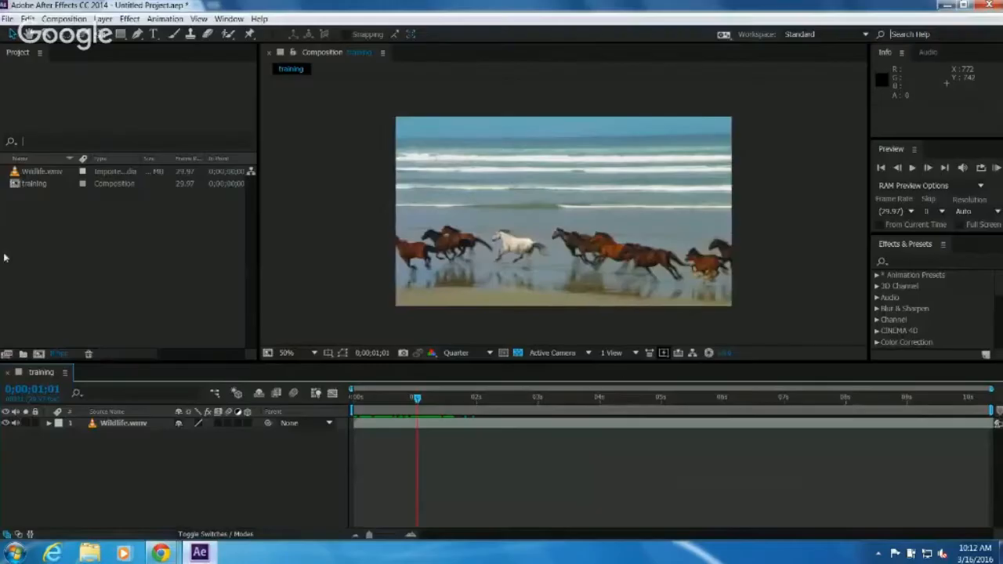
Set Separate Fields to Upper Field First in the main footage interpretation of Wildlife.wmv.
left_click(35, 175)
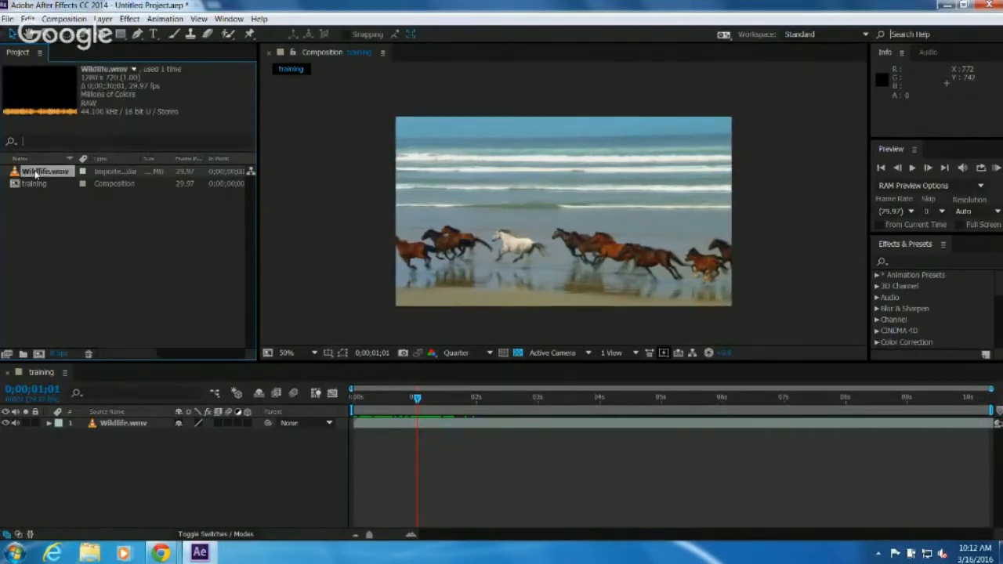
right_click(35, 175)
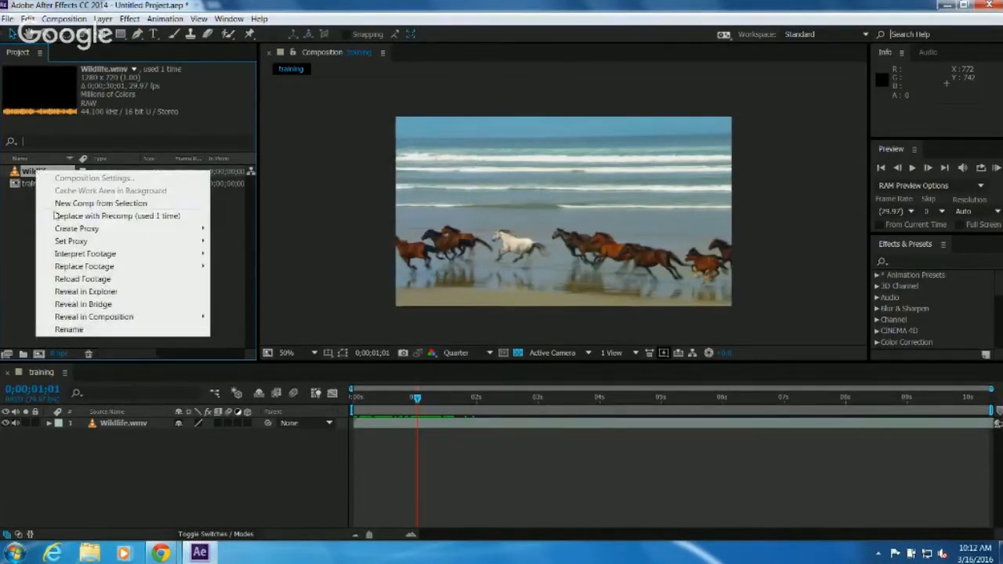
mouse_move(79, 255)
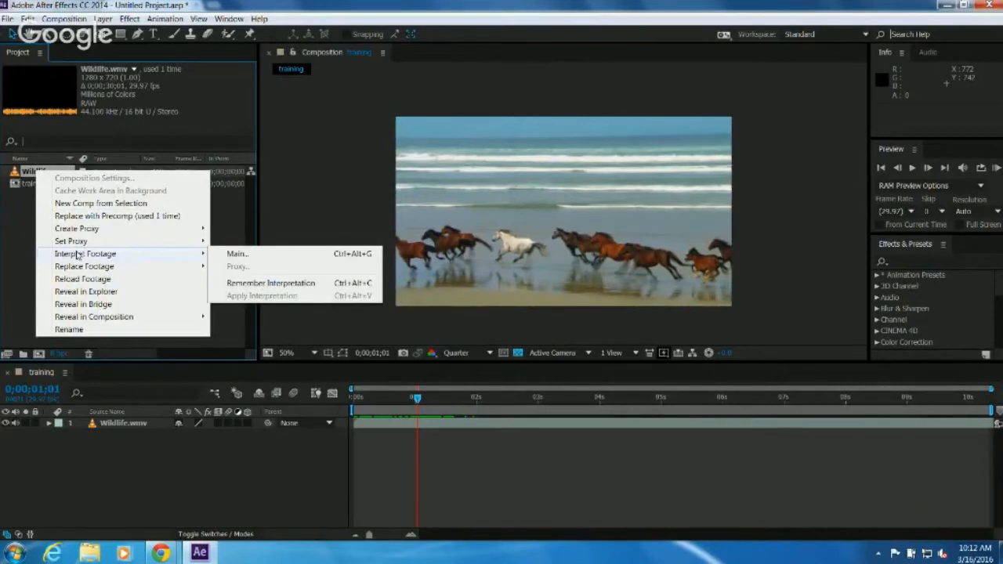
left_click(224, 258)
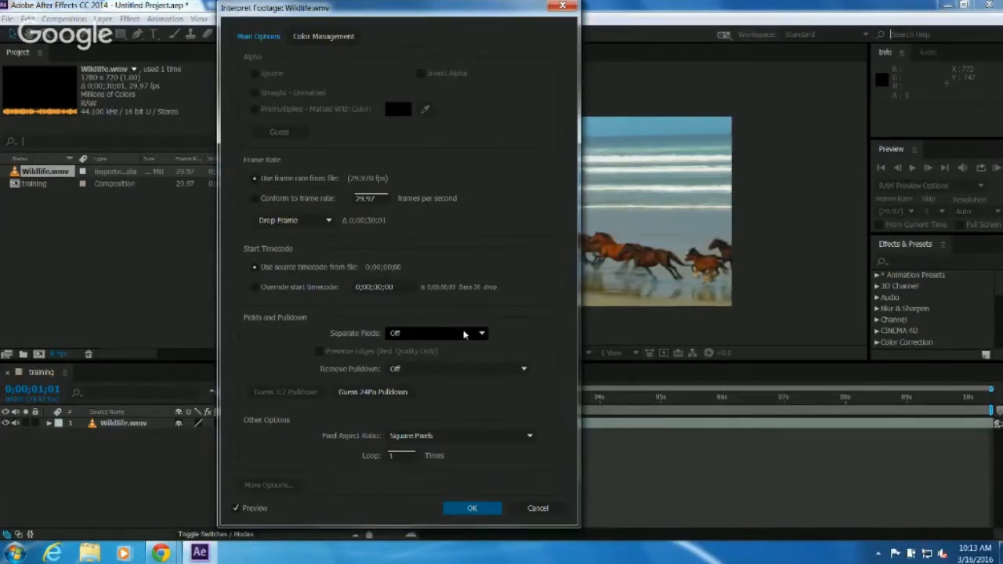
left_click(464, 334)
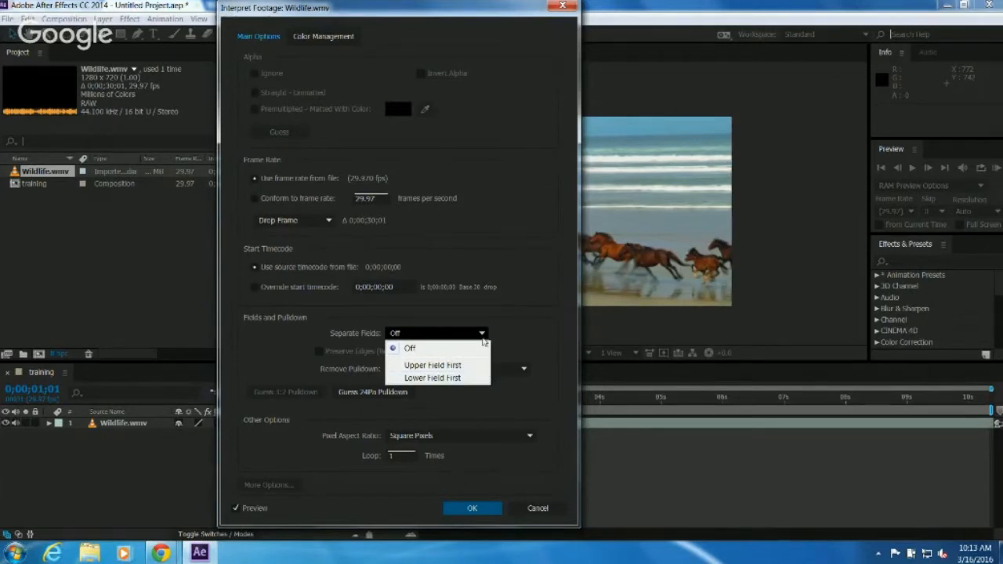
left_click(451, 366)
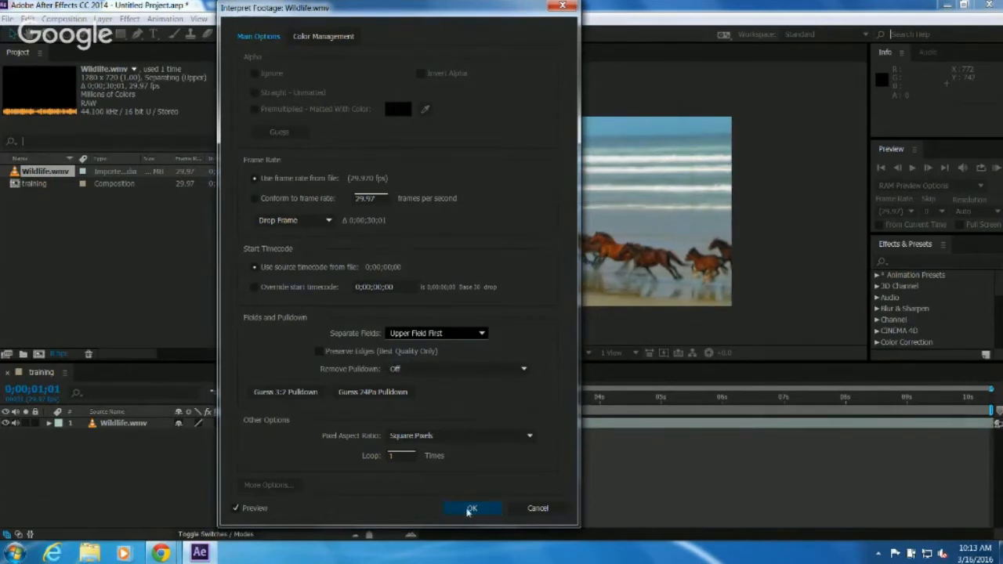
left_click(469, 508)
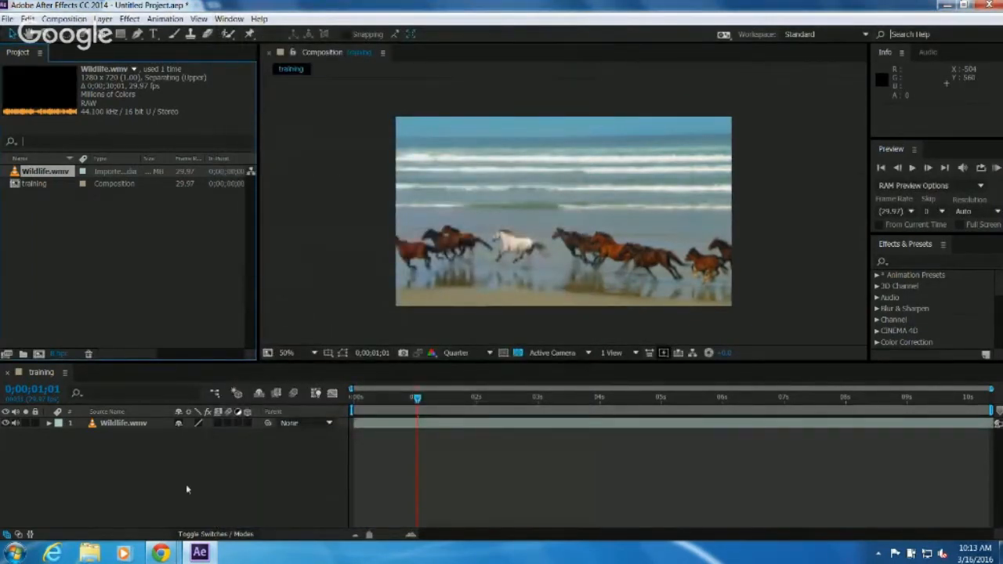
Switch to Chrome, view the properly deinterlaced sample image on the 100fps.com page, and return to After Effects.
mouse_move(160, 553)
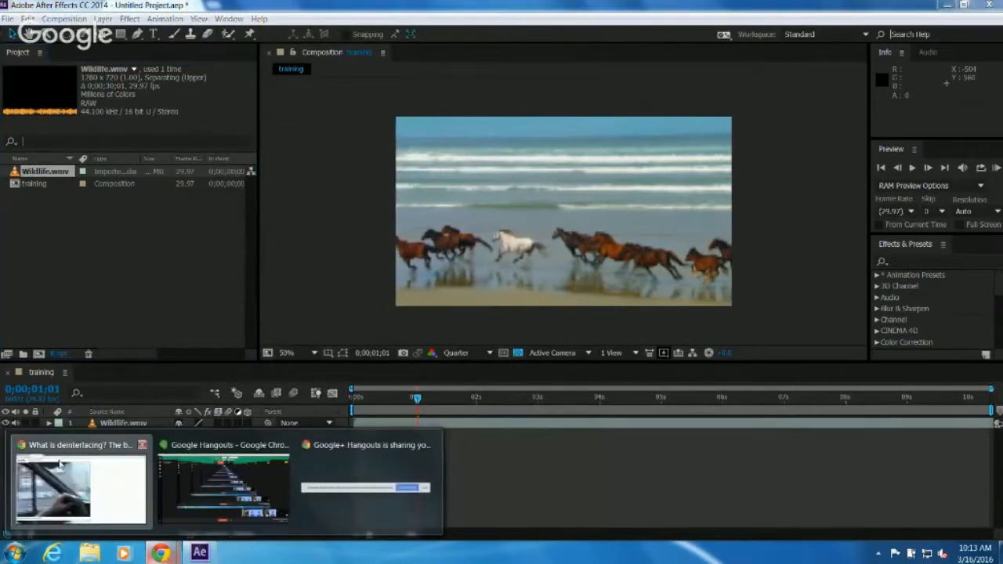
left_click(83, 481)
scroll(135, 401, "down", 5)
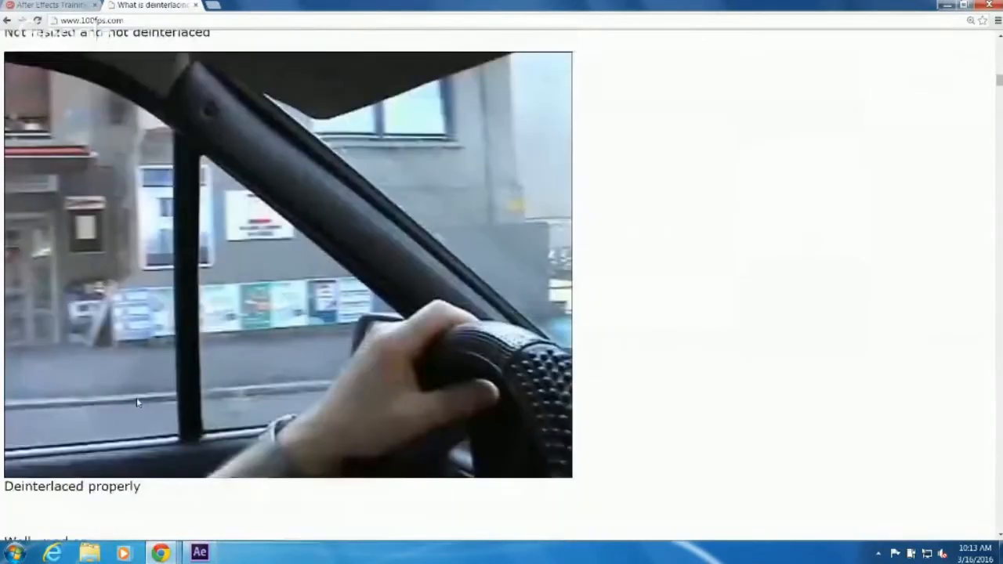
left_click(200, 553)
Change Separate Fields to Lower Field First in the main footage interpretation of Wildlife.wmv.
right_click(49, 171)
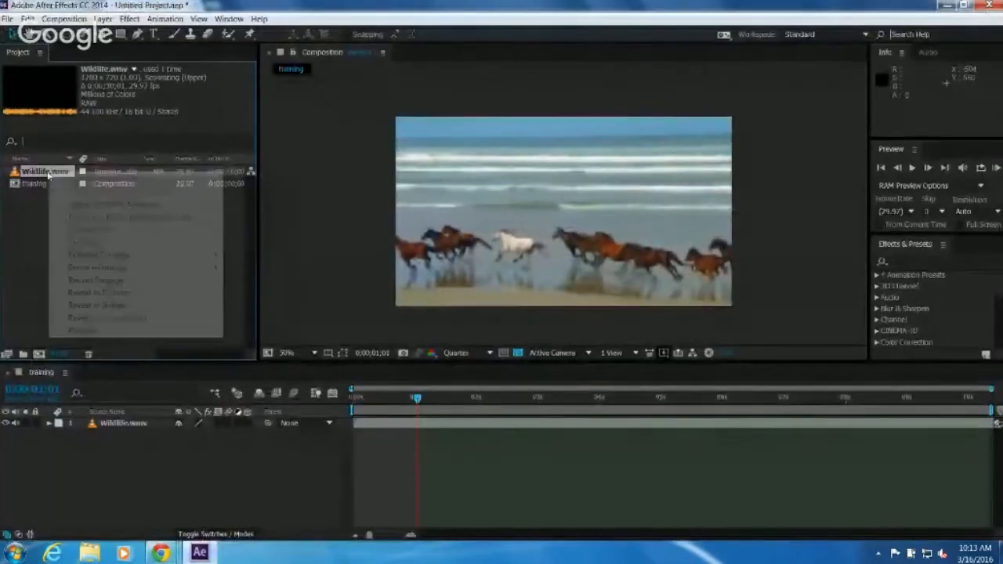
mouse_move(98, 255)
left_click(242, 254)
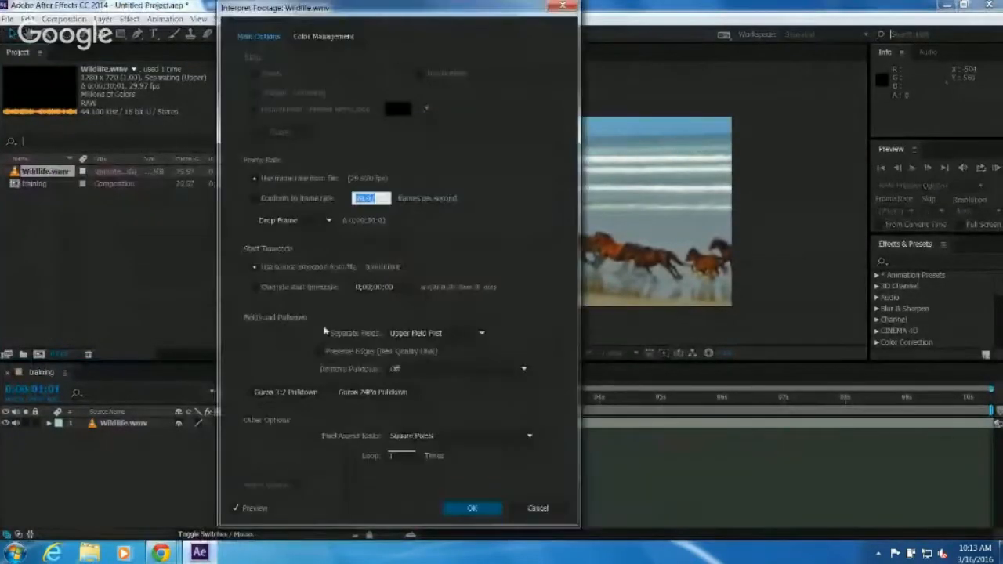
left_click(459, 333)
left_click(439, 379)
key("Return")
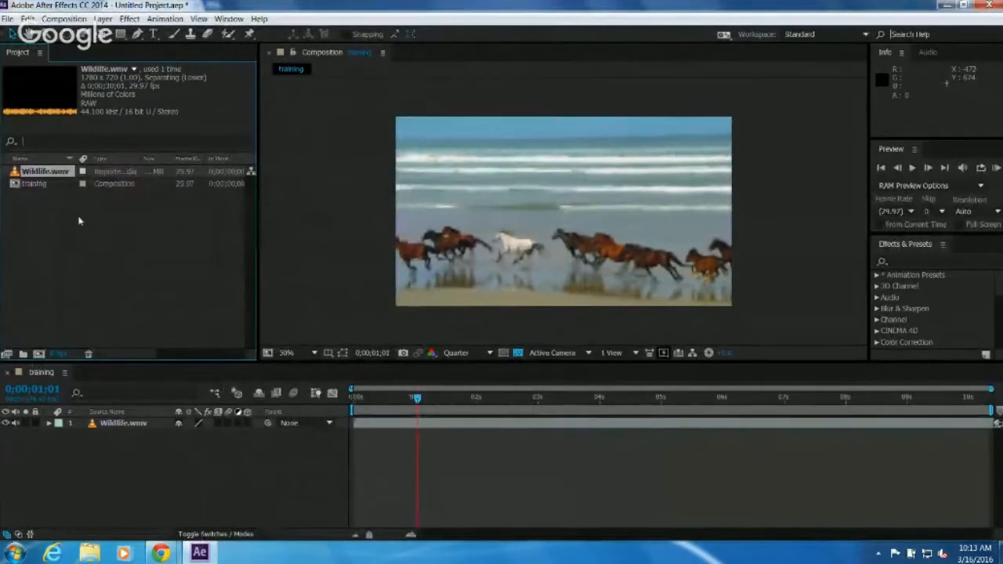
Turn Separate Fields off in the main footage interpretation of Wildlife.wmv.
right_click(67, 170)
mouse_move(133, 254)
left_click(270, 250)
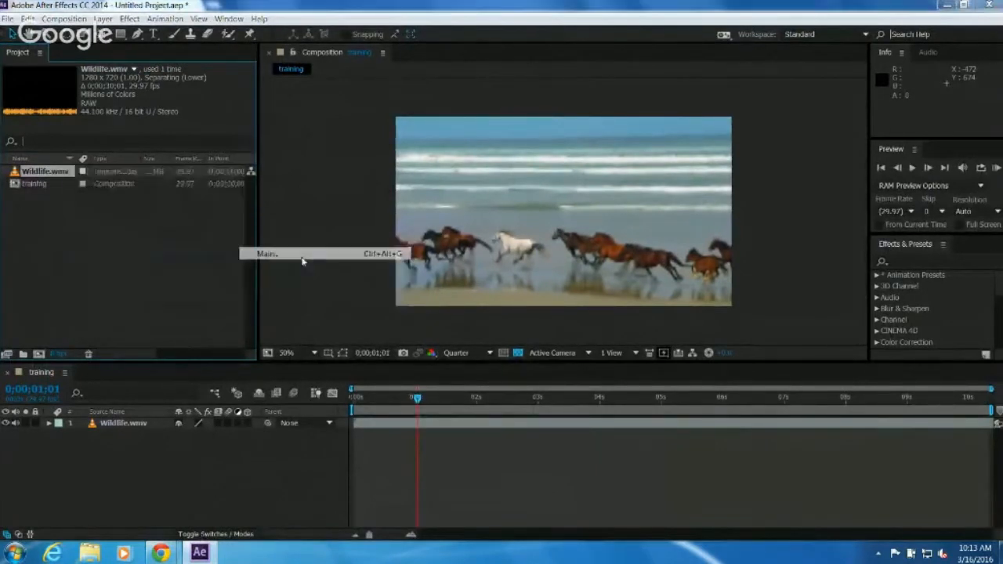
left_click(474, 335)
left_click(454, 348)
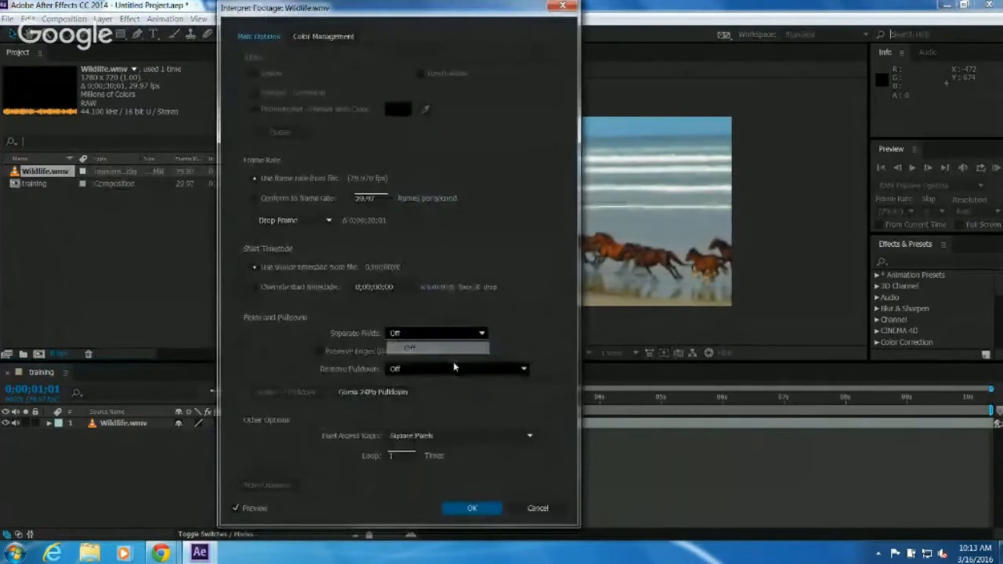
left_click(464, 508)
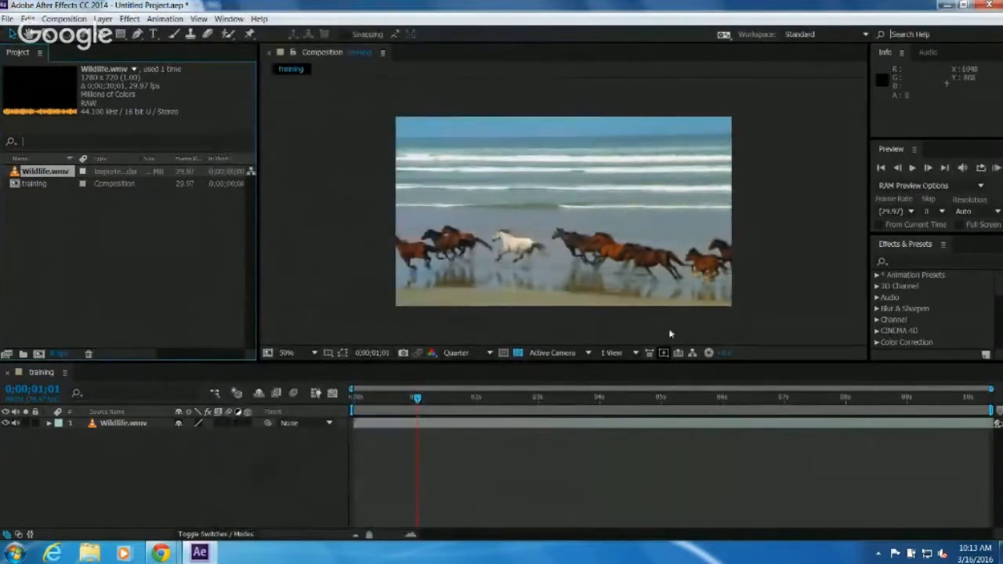
Scrub the training composition to 0;00;00;17 and advance frame by frame to 0;00;00;20.
mouse_move(384, 398)
left_mouse_down()
mouse_move(365, 404)
mouse_move(382, 406)
left_mouse_up()
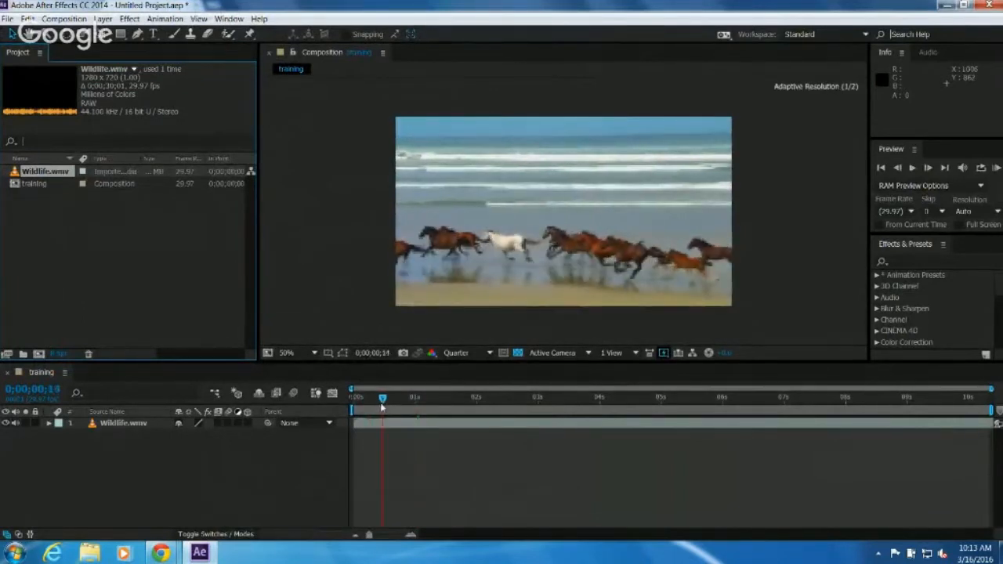
left_click_drag(381, 406, 388, 408)
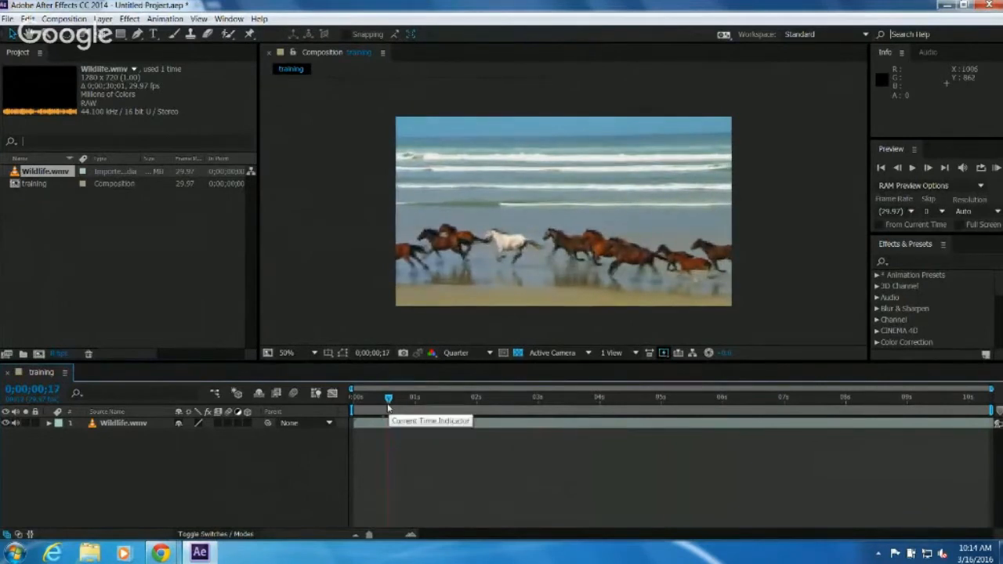
key("Page_Down")
key("Page_Down")
key("Page_Down")
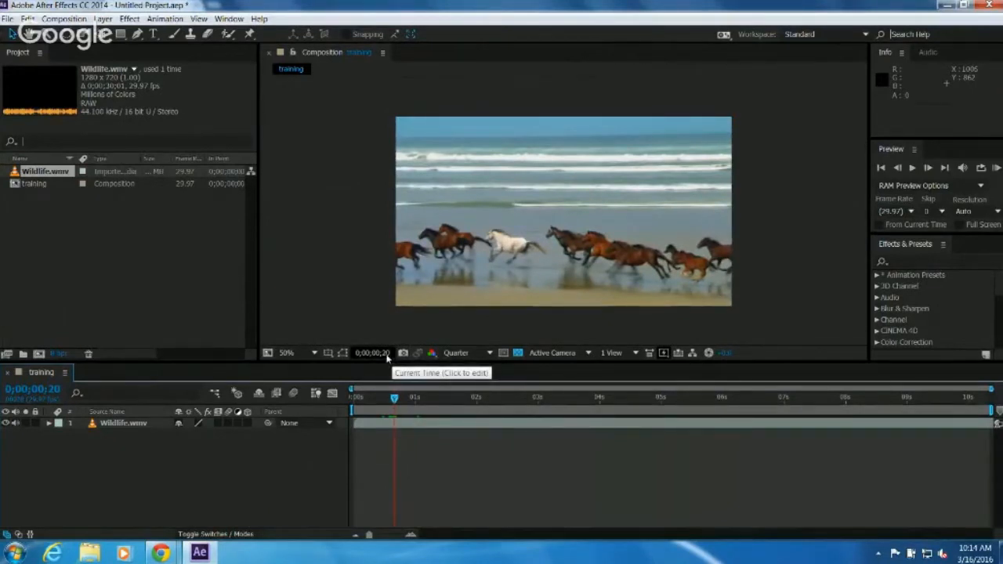
Briefly play the training composition, scrub through its footage, and leave the current time at 0;00;00;09.
key("space")
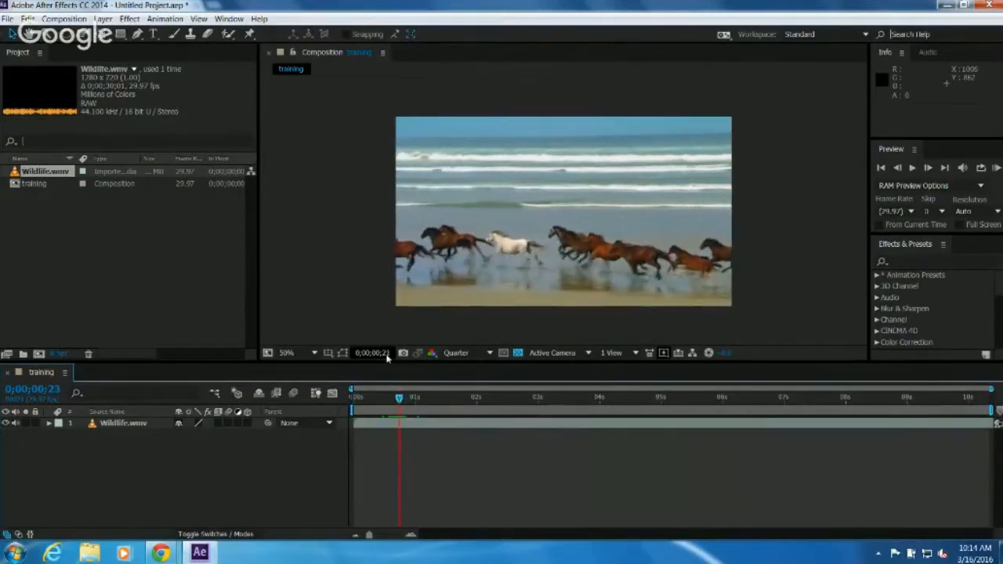
key("space")
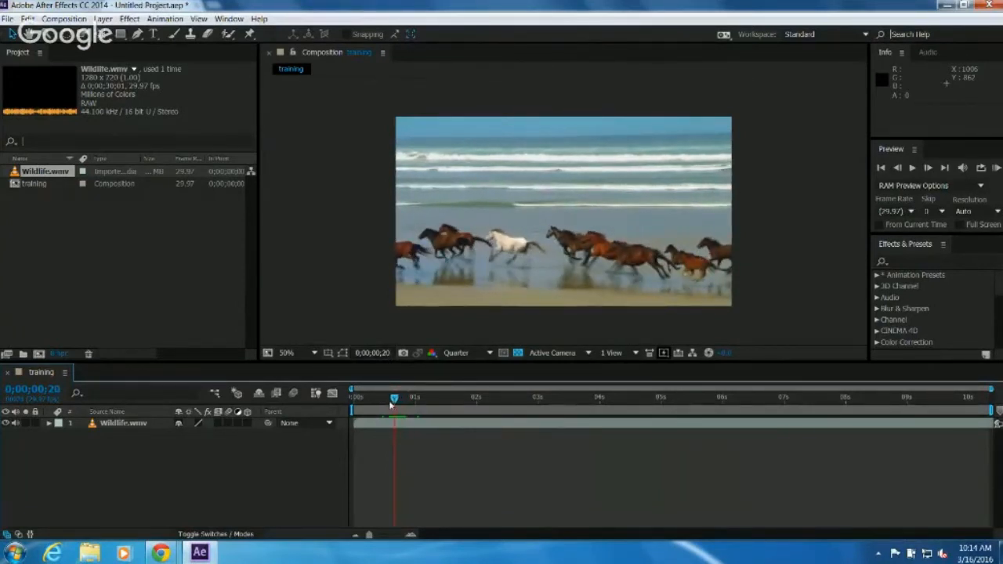
left_click_drag(393, 401, 511, 401)
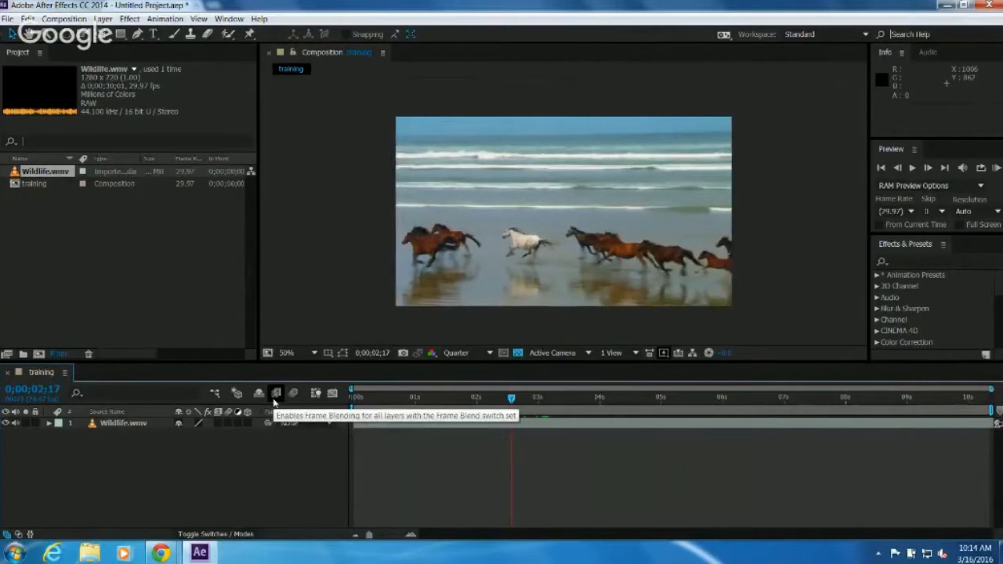
mouse_move(362, 398)
left_mouse_down()
mouse_move(420, 398)
mouse_move(356, 416)
mouse_move(365, 414)
left_mouse_up()
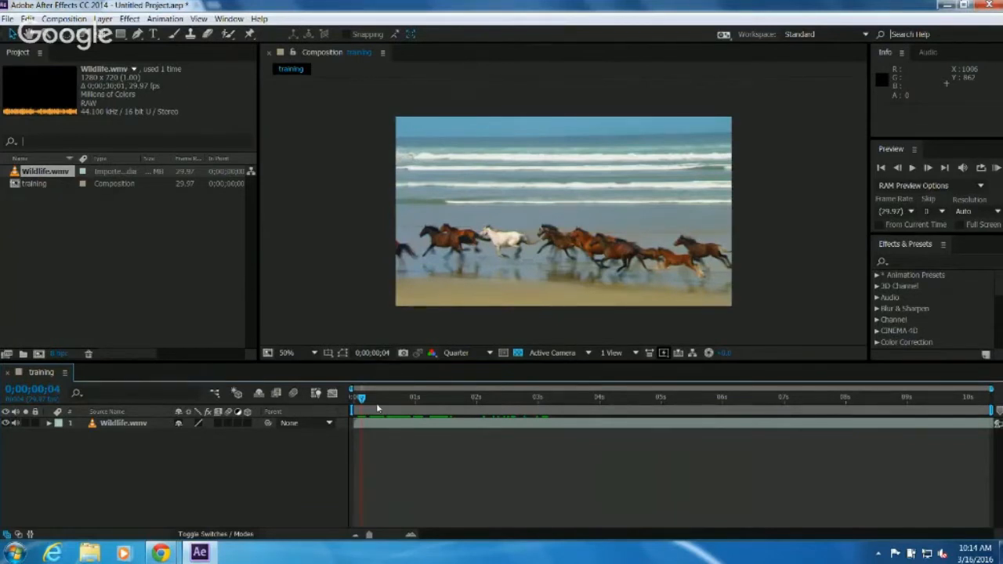
mouse_move(376, 401)
left_mouse_down()
mouse_move(387, 398)
mouse_move(353, 398)
mouse_move(373, 401)
left_mouse_up()
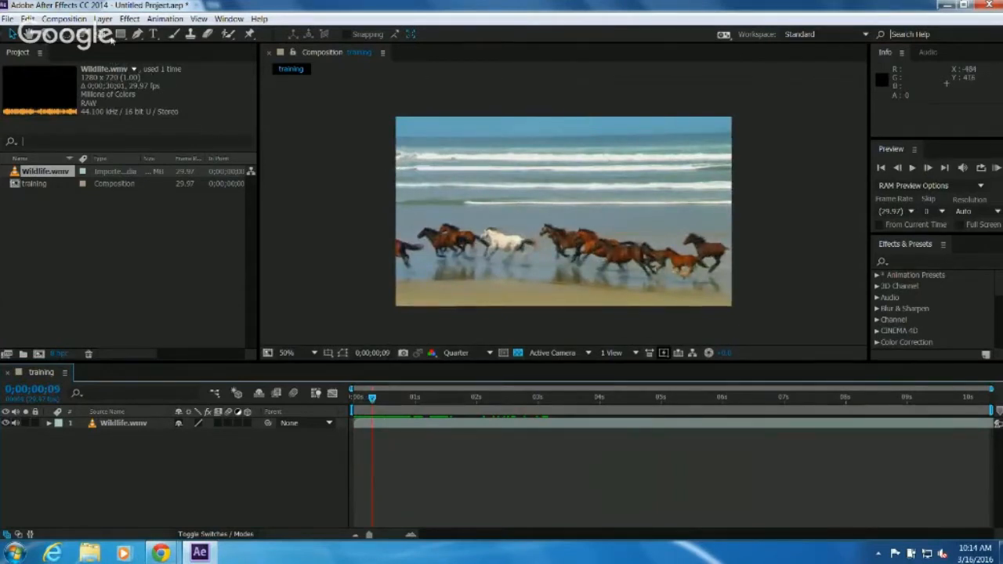
Create a new mid-gray solid layer matching the composition size in the training composition.
left_click(103, 19)
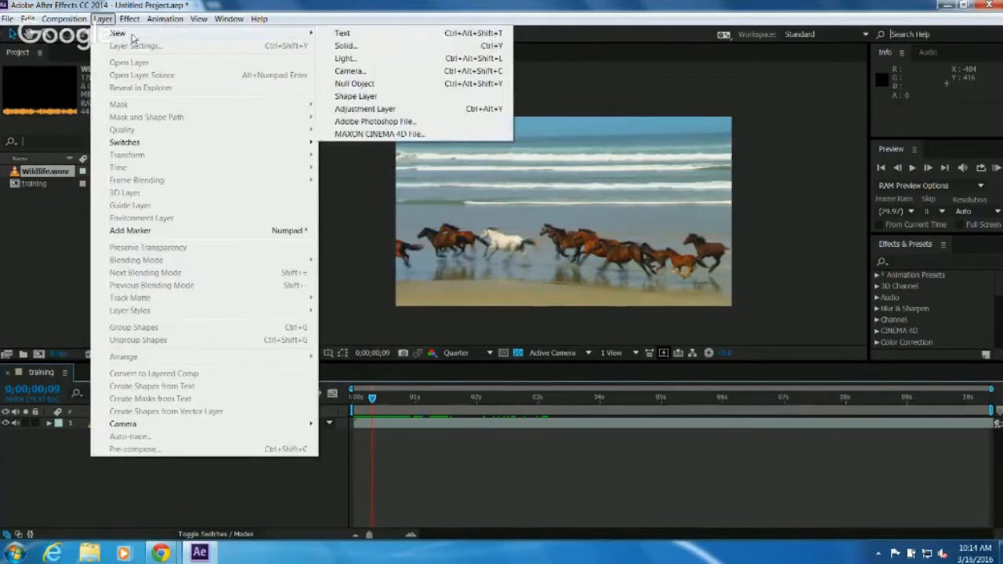
mouse_move(272, 38)
left_click(391, 49)
left_click(378, 311)
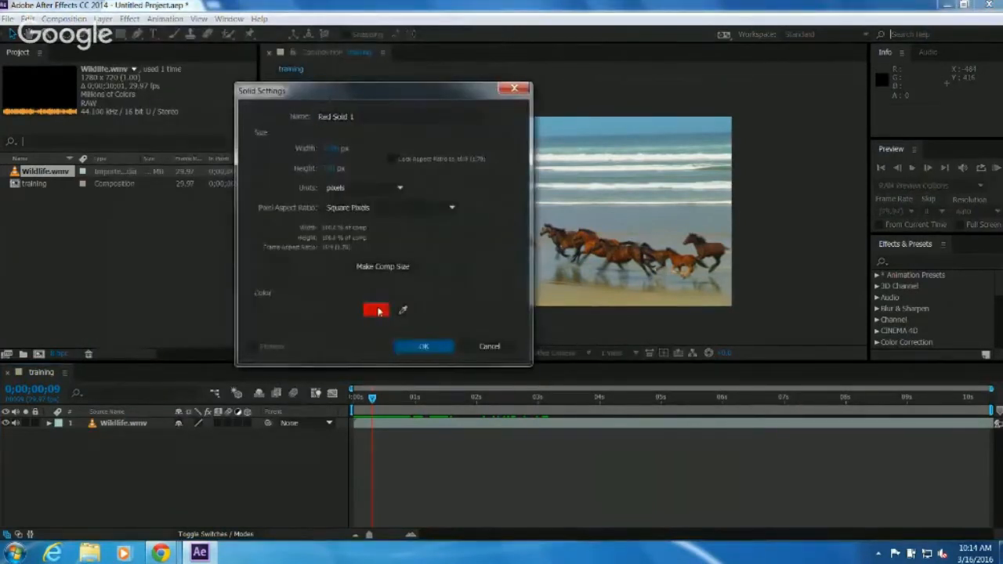
mouse_move(368, 178)
left_mouse_down()
mouse_move(244, 170)
mouse_move(215, 216)
left_mouse_up()
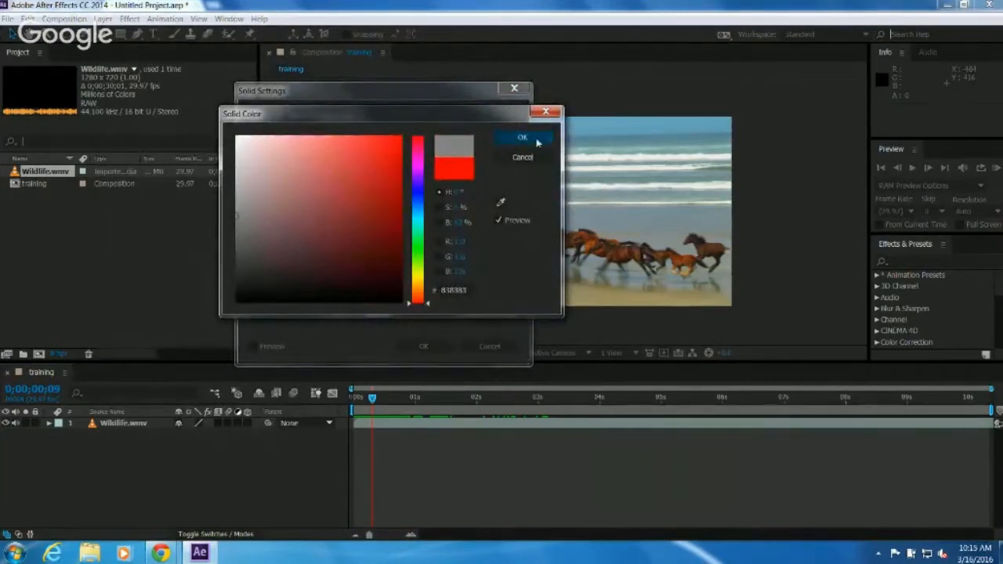
left_click(539, 141)
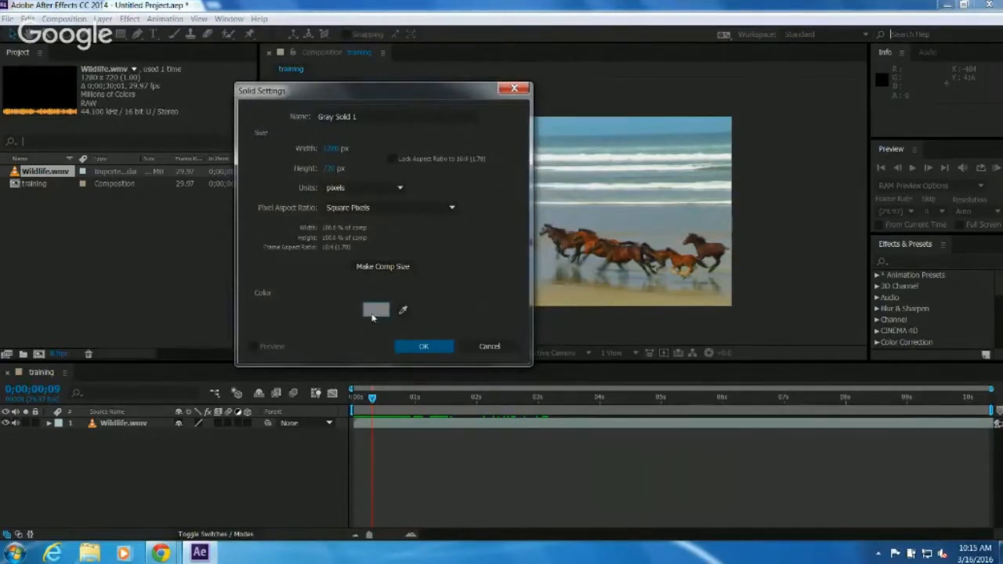
left_click(368, 272)
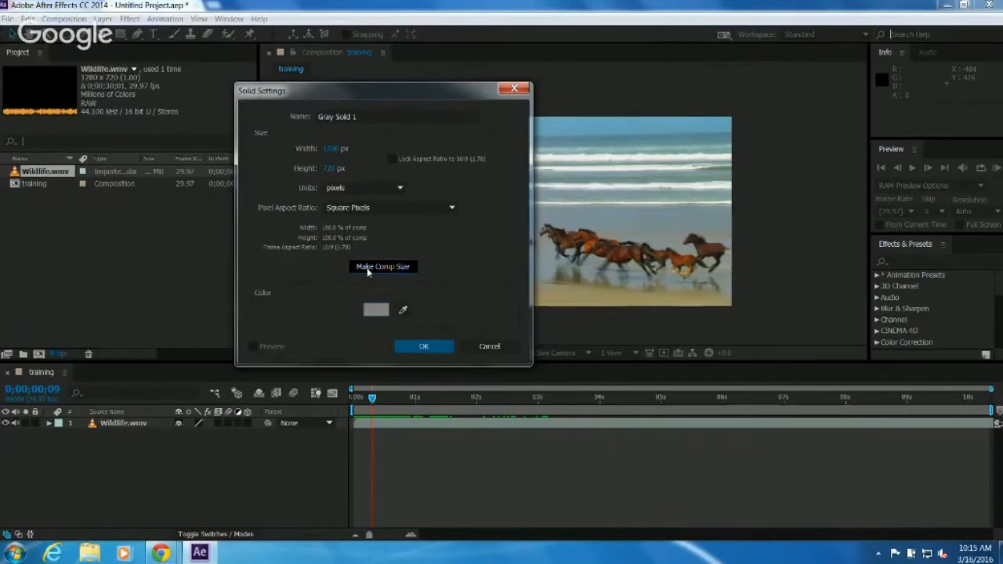
left_click(428, 350)
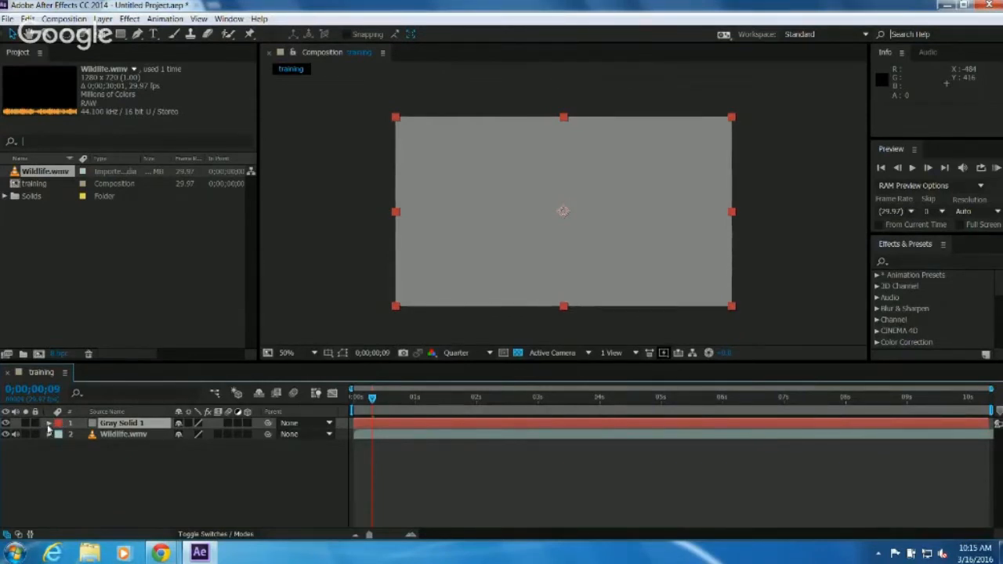
Enlarge the timeline area and expand the Transform properties of the Gray Solid 1 layer.
left_click(48, 424)
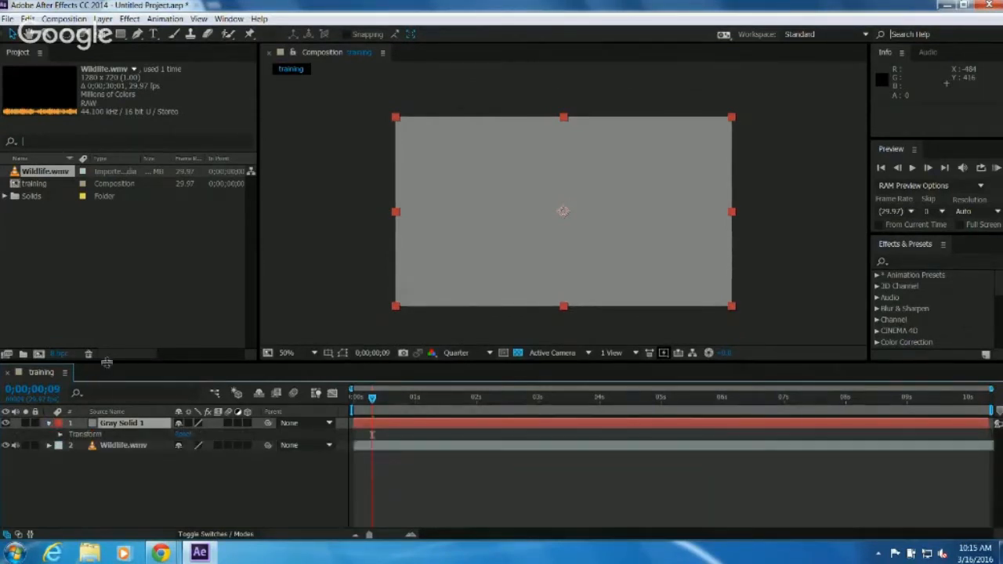
left_click_drag(110, 363, 112, 314)
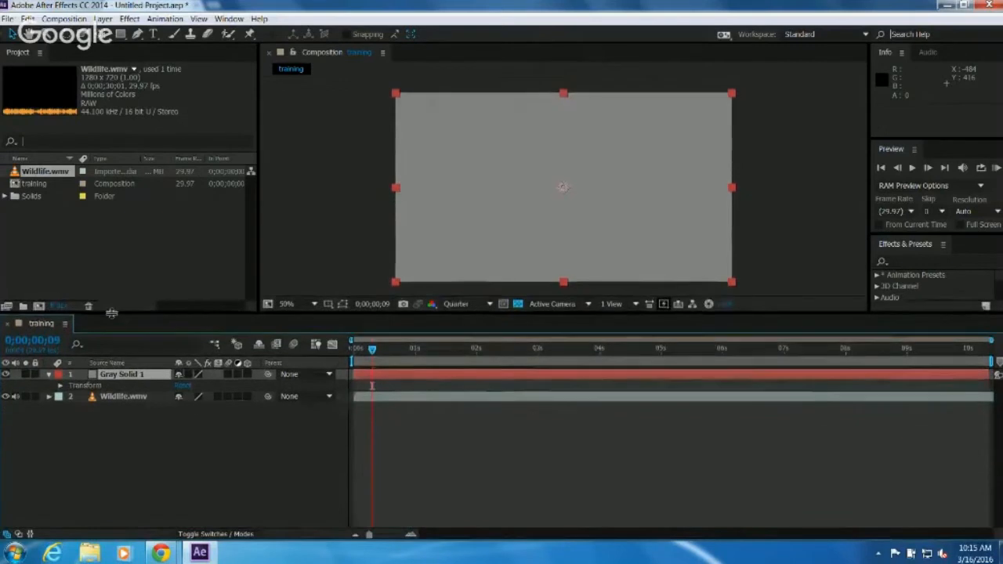
left_click(92, 387)
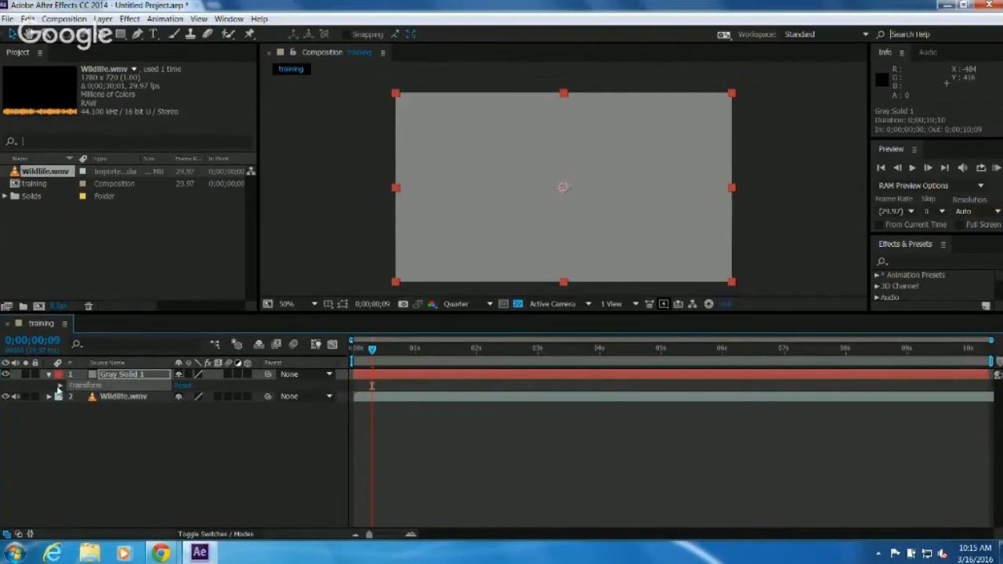
left_click(58, 387)
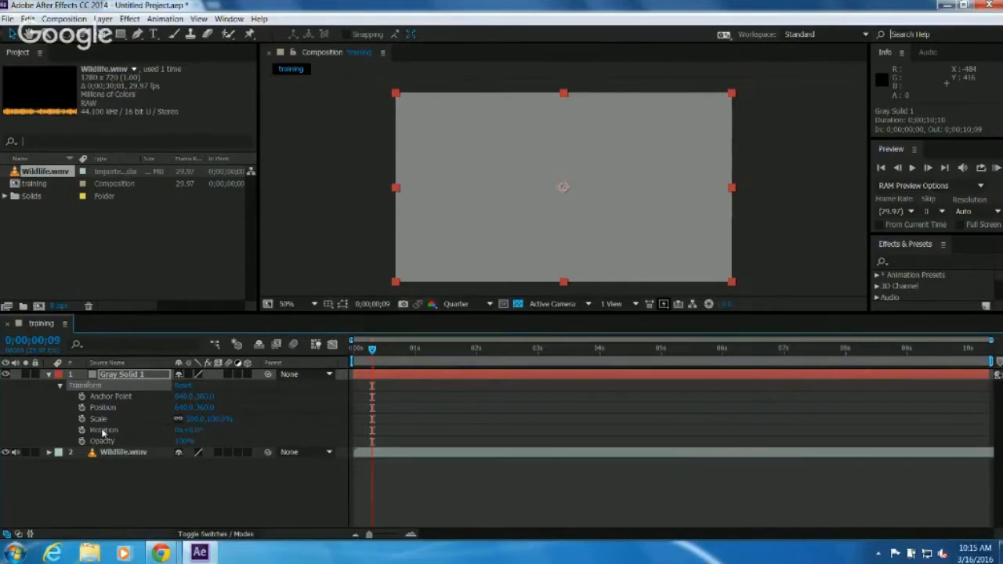
Select the gray solid's Anchor Point property and scale the layer down to 80%.
left_click(115, 489)
left_click(111, 396)
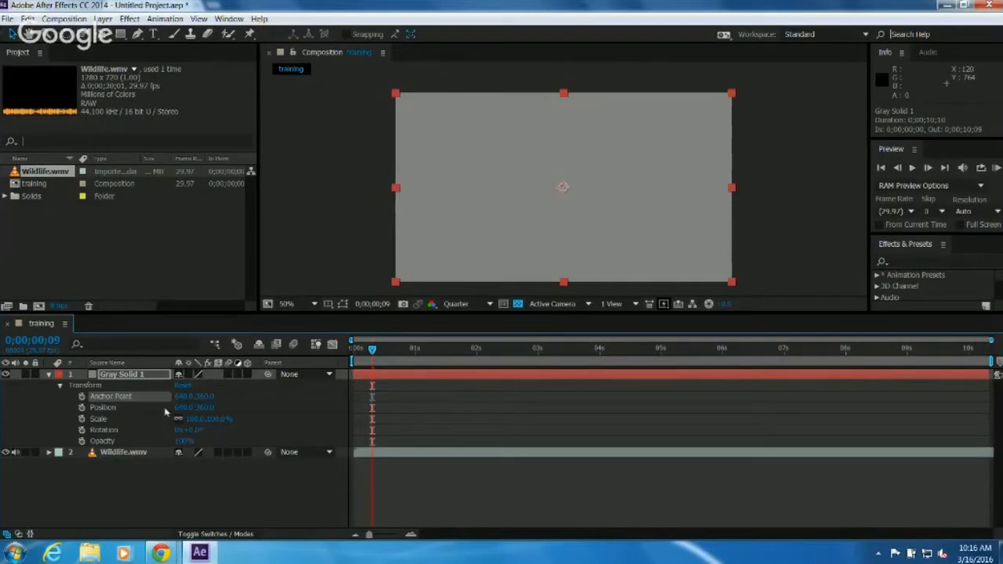
left_click_drag(188, 419, 7, 454)
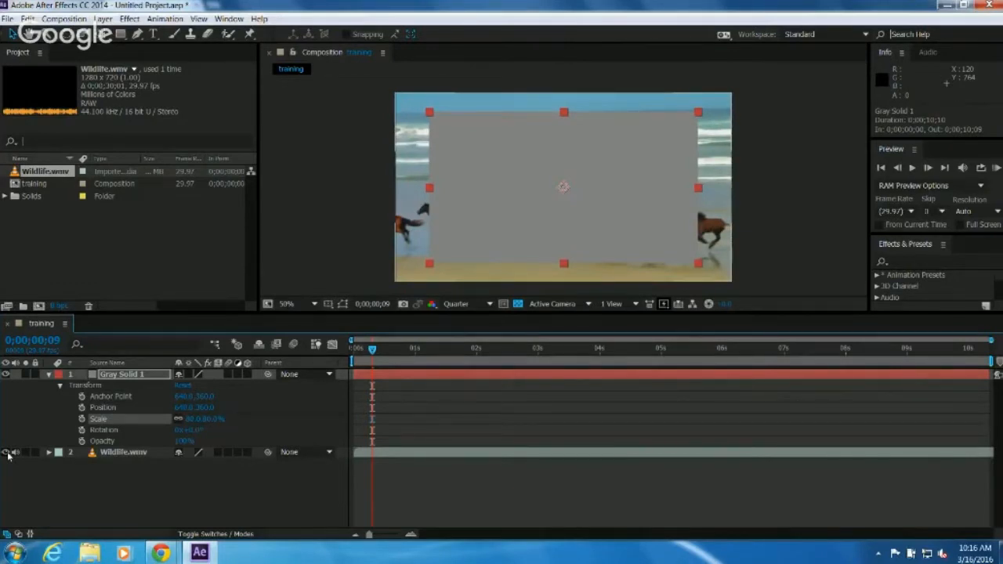
Hide the Wildlife.wmv layer, and set the gray solid's Scale to 61% and its Rotation to 6°.
left_click(6, 452)
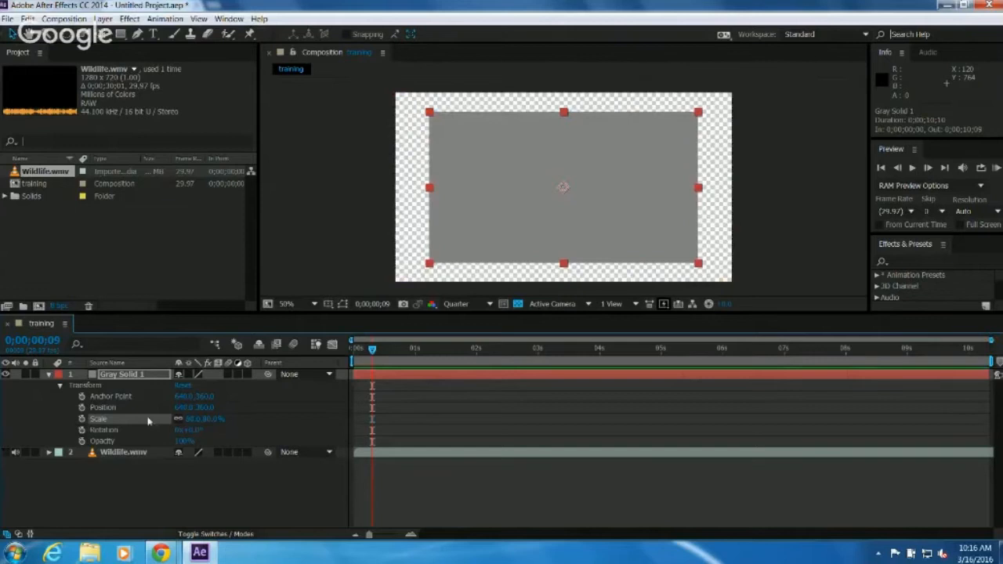
left_click_drag(192, 421, 173, 422)
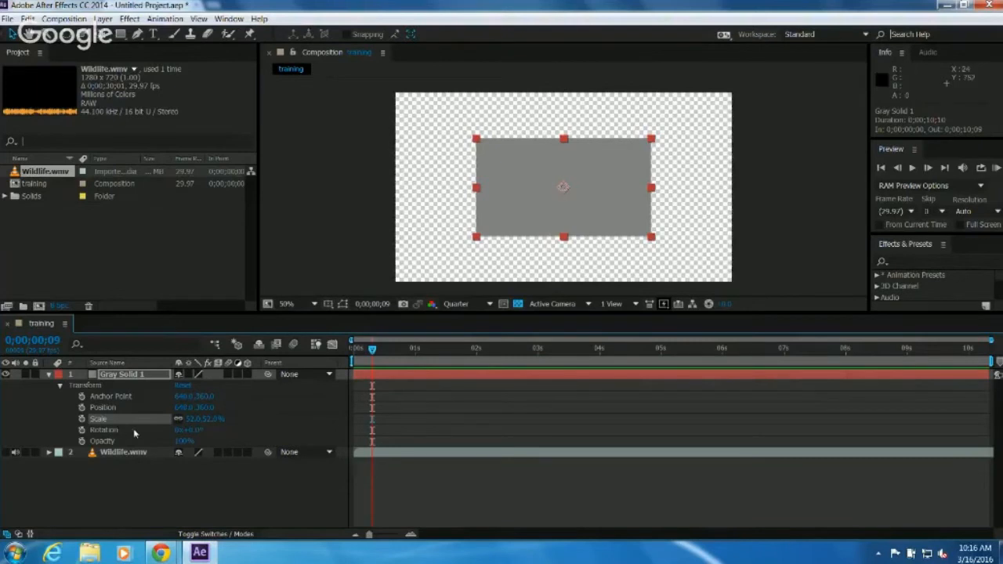
mouse_move(197, 422)
left_mouse_down()
mouse_move(179, 431)
mouse_move(194, 431)
left_mouse_up()
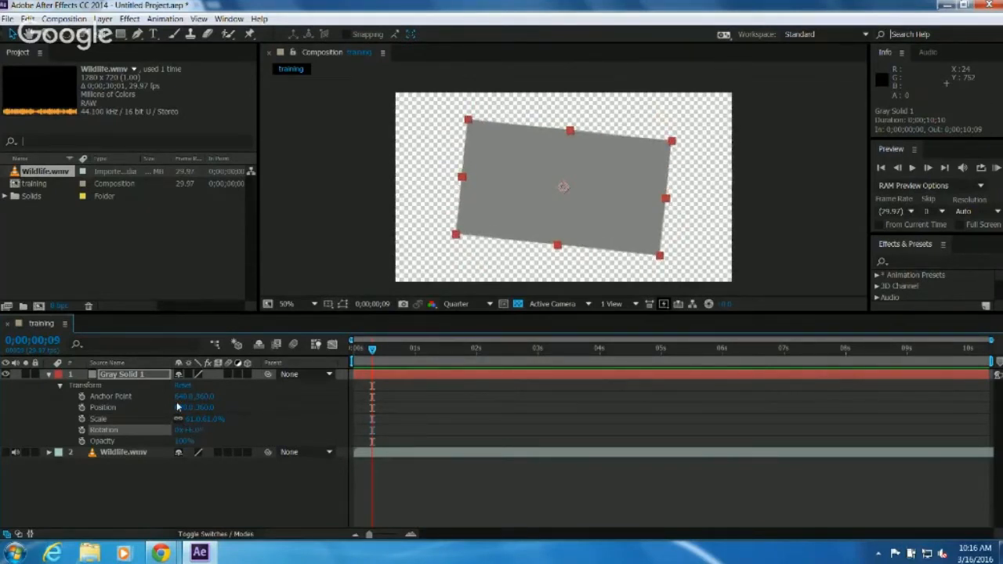
Reposition the gray solid to 674, 324 and unlink its scale proportions to stretch it to 85% width and 106% height.
left_click(135, 407)
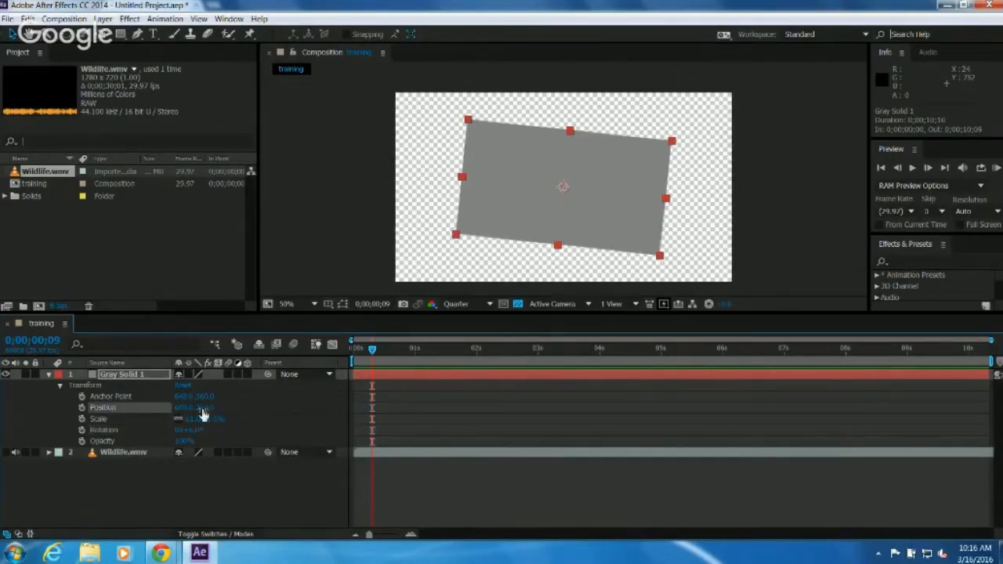
mouse_move(201, 408)
left_mouse_down()
mouse_move(177, 408)
mouse_move(209, 420)
mouse_move(200, 423)
left_mouse_up()
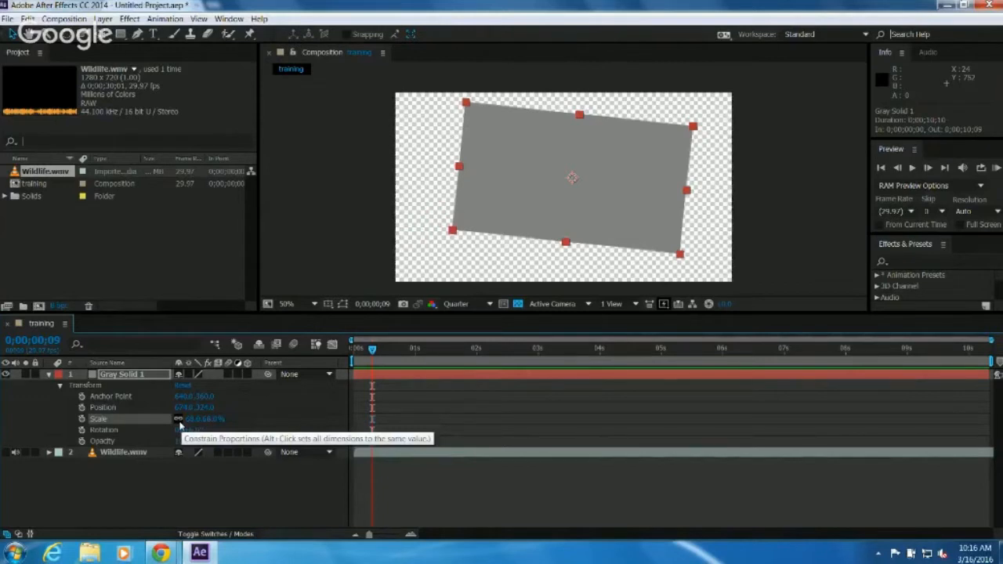
left_click(180, 423)
mouse_move(207, 419)
left_mouse_down()
mouse_move(234, 419)
mouse_move(202, 424)
left_mouse_up()
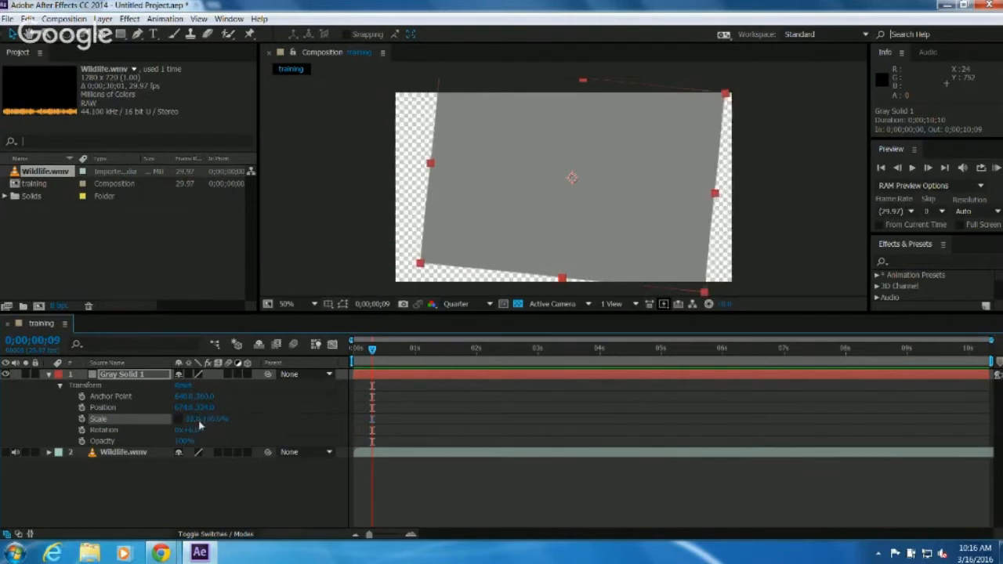
Hide the gray solid, show the Wildlife.wmv layer, and expand that footage layer's Transform properties.
left_click(114, 454)
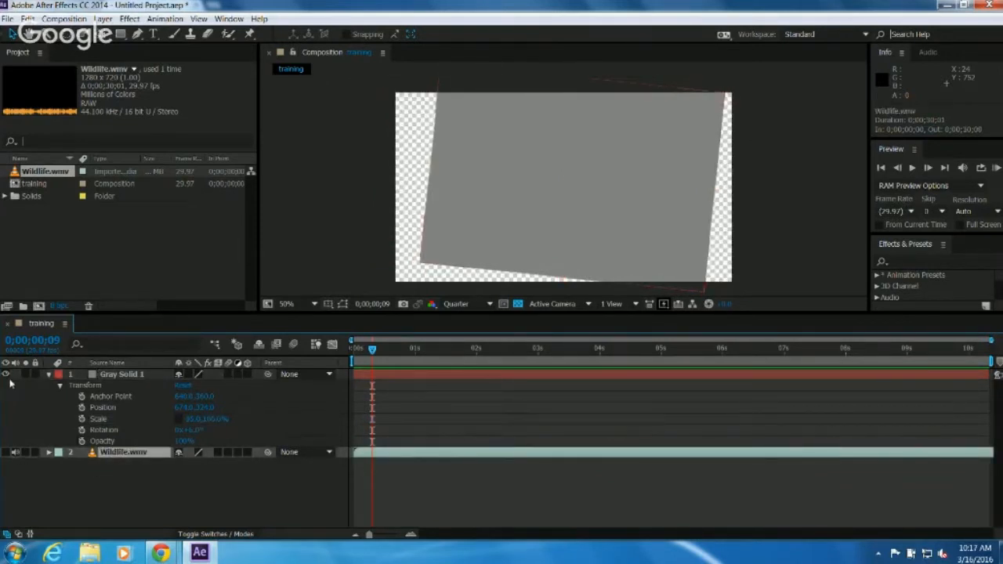
left_click(6, 375)
left_click(7, 452)
left_click(48, 452)
left_click(59, 464)
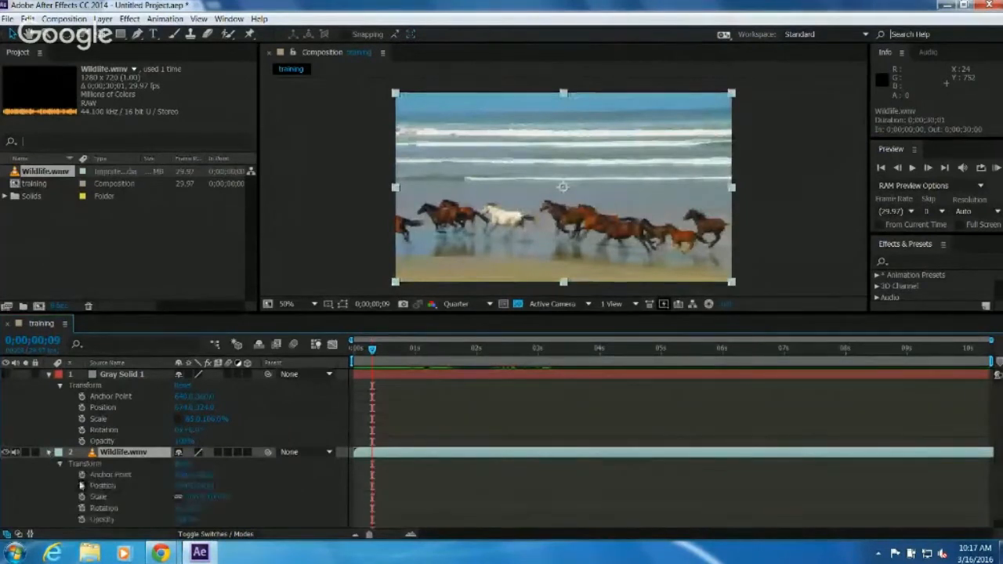
Stretch the Wildlife.wmv footage unevenly in height and width, and relink its proportions to shrink it to roughly the frame size.
scroll(81, 486, "down", 1)
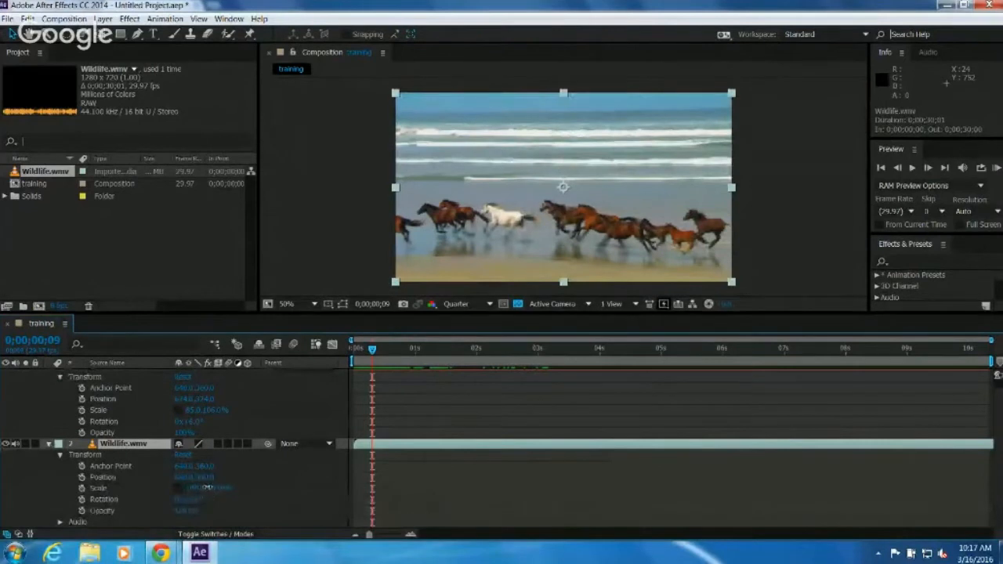
left_click_drag(205, 487, 238, 487)
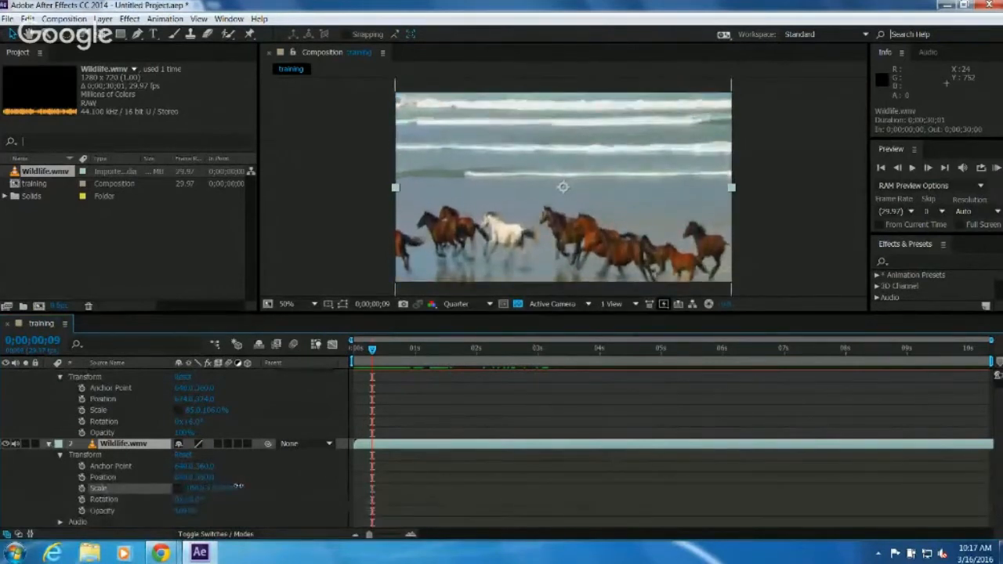
left_click_drag(197, 488, 233, 489)
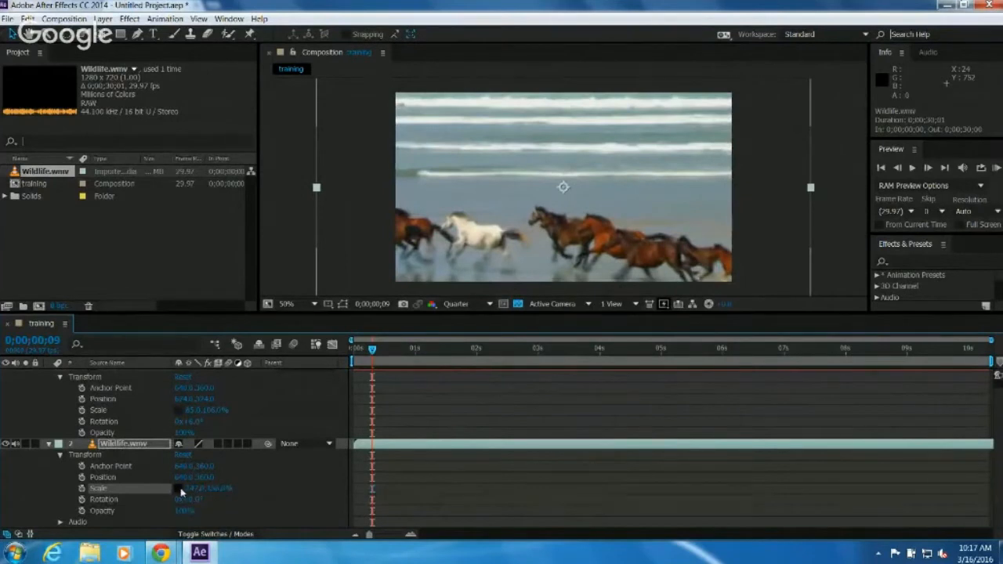
left_click_drag(218, 489, 185, 488)
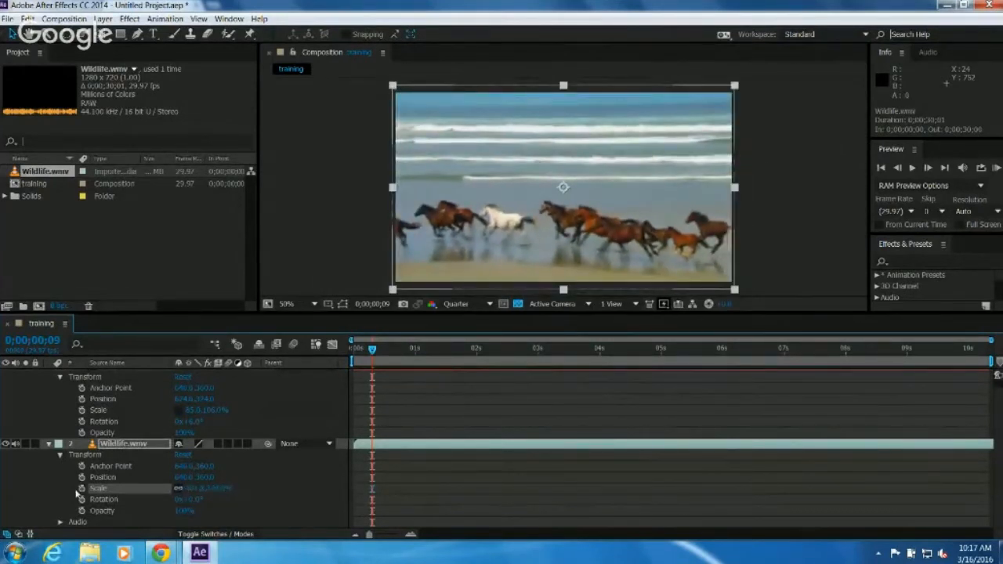
Collapse and hide the Wildlife.wmv layer, and show the gray solid again with its Rotation set to -18°.
left_click(49, 444)
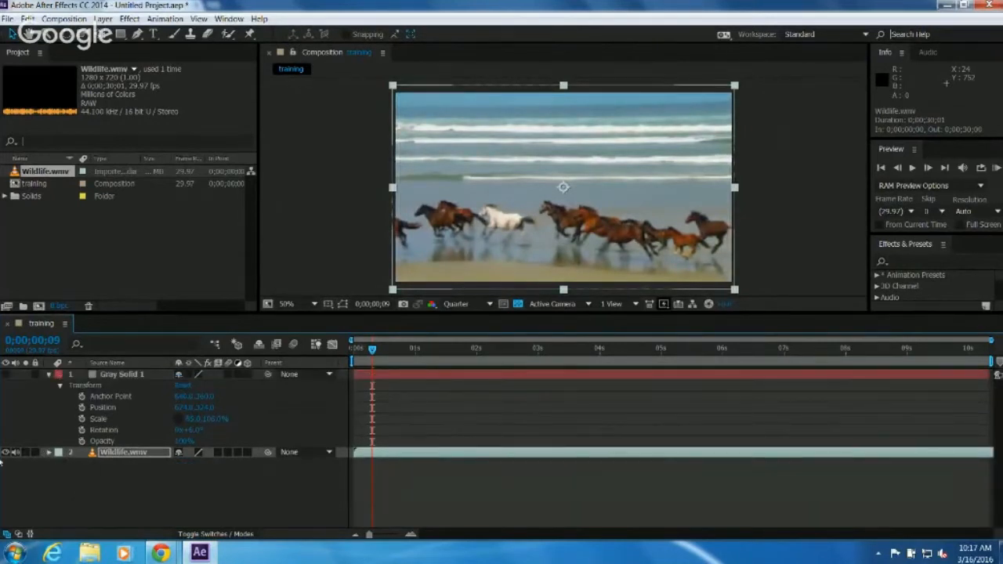
left_click(6, 452)
left_click(82, 429)
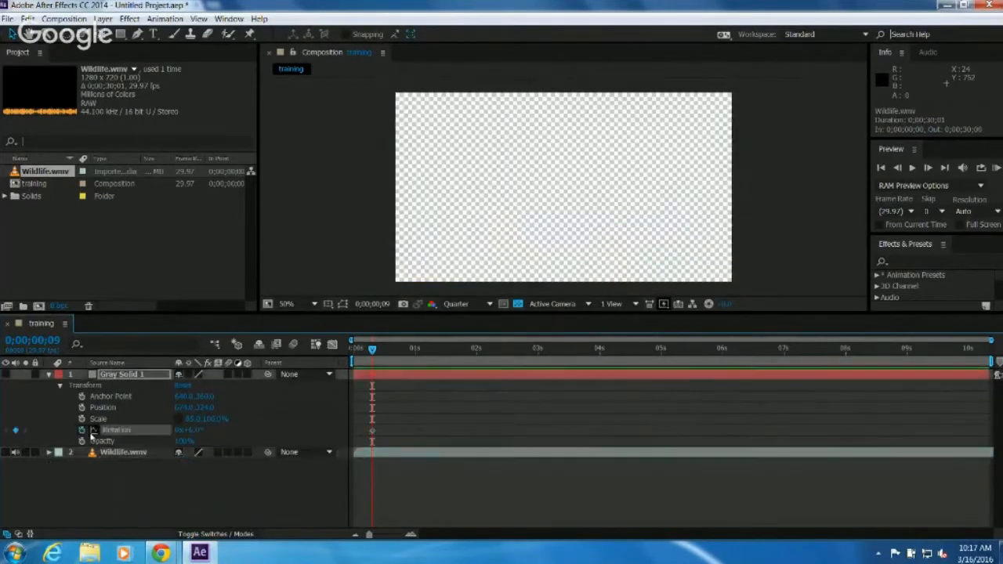
left_click(5, 373)
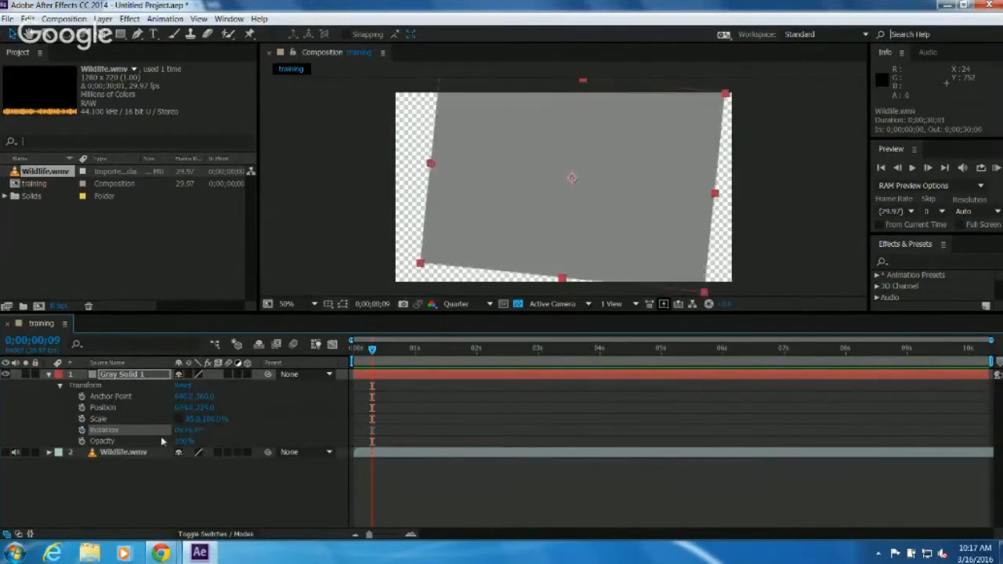
left_click_drag(185, 432, 170, 446)
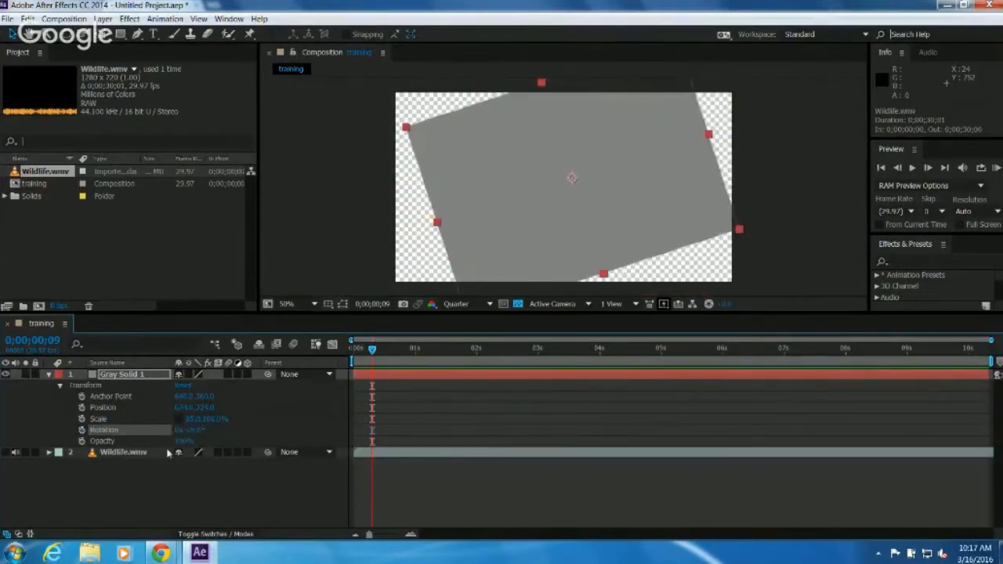
Lower the gray solid's Opacity until it is nearly transparent, and bring it back to 100%.
left_click(98, 442)
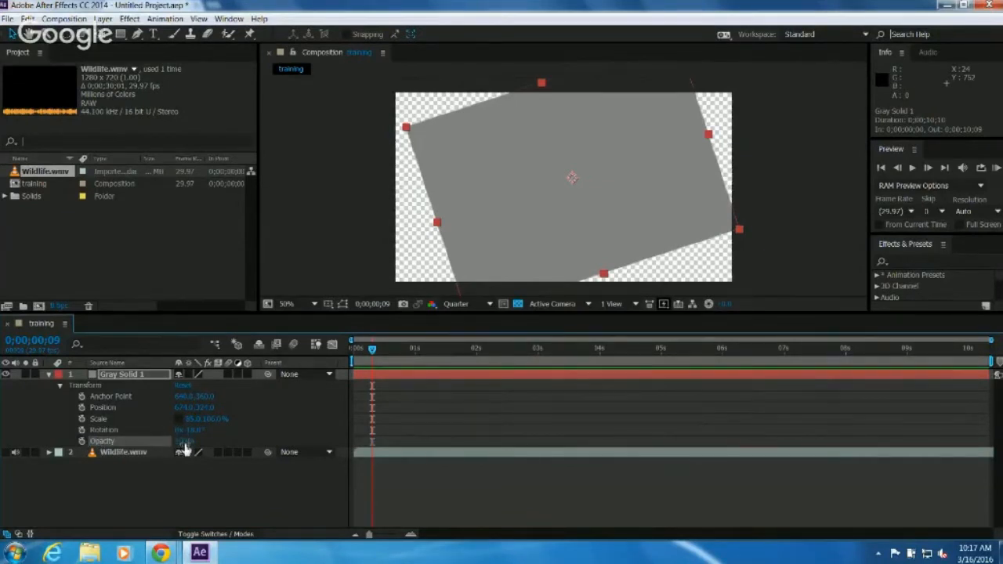
left_click_drag(184, 448, 135, 445)
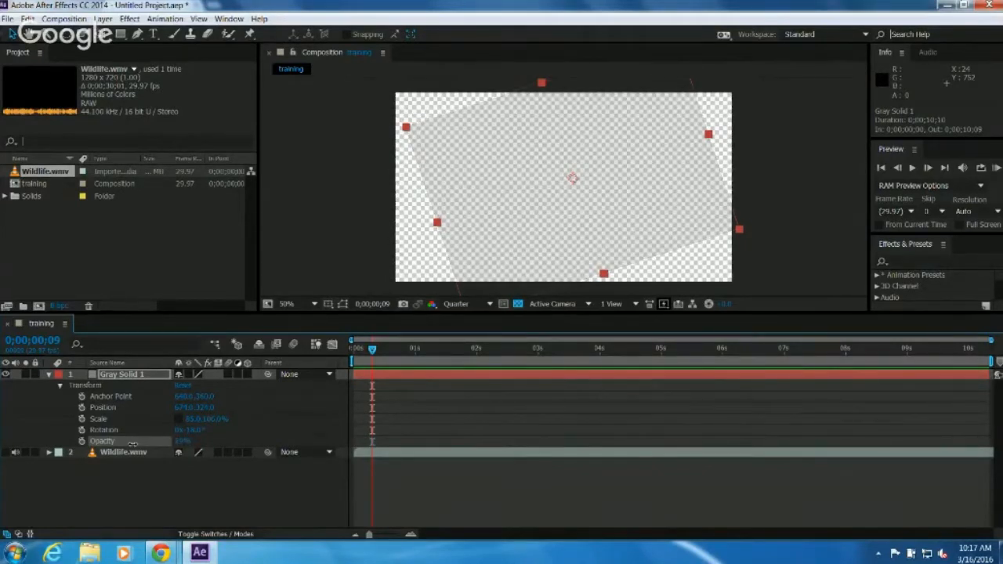
left_click_drag(133, 444, 164, 445)
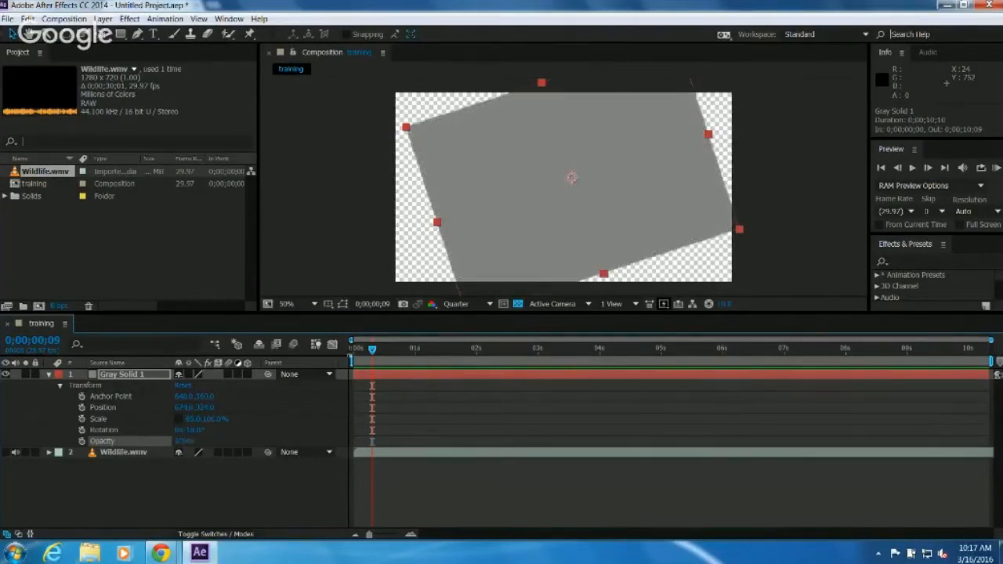
Move the current time to 0;00;00;00 and reset all of the gray solid's Transform properties.
left_click(355, 350)
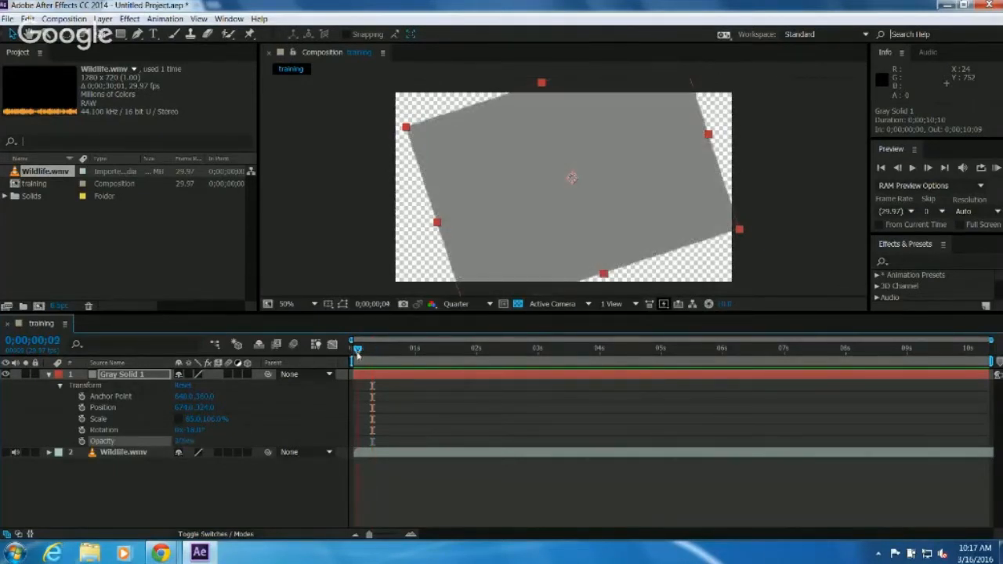
left_click(183, 387)
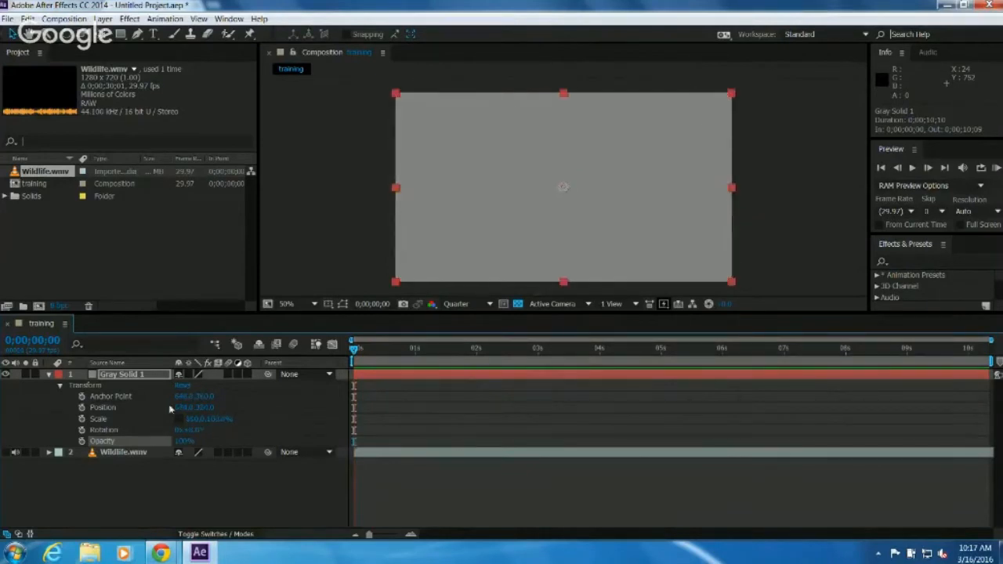
Set the gray solid's horizontal Scale to 81% and enable Scale keyframing at 0;00;00;00.
left_click_drag(197, 421, 186, 423)
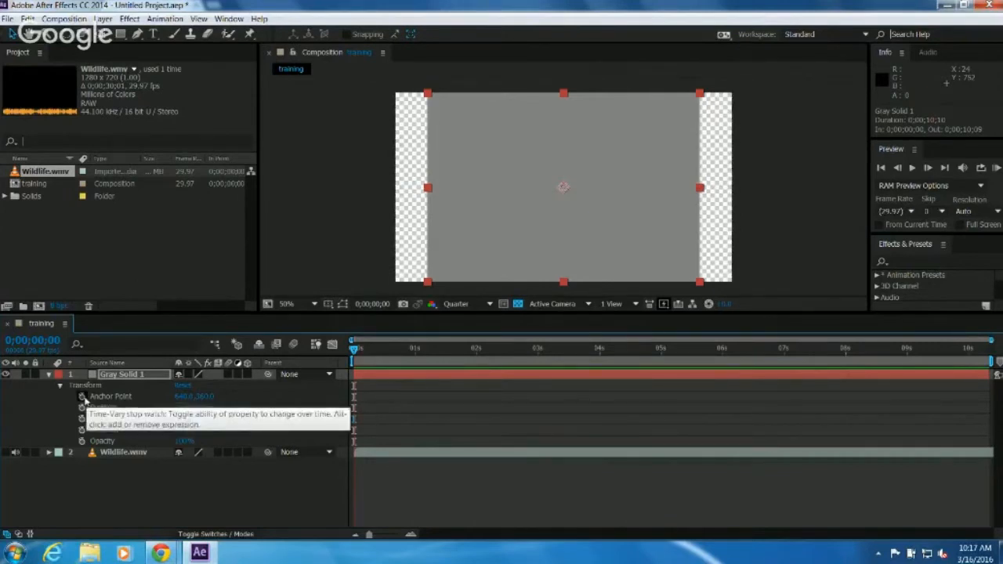
left_click(111, 419)
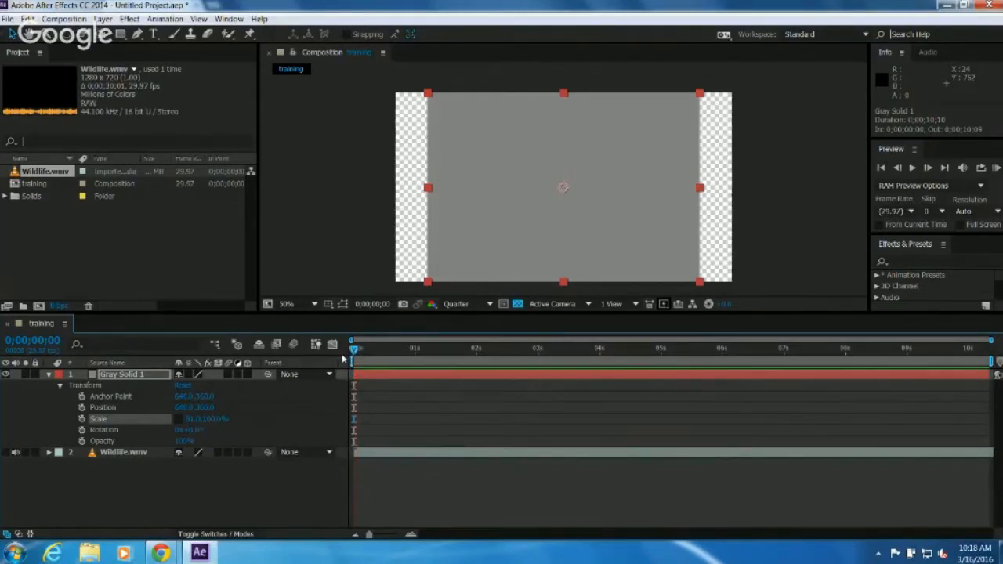
mouse_move(354, 352)
left_mouse_down()
mouse_move(380, 353)
mouse_move(352, 353)
left_mouse_up()
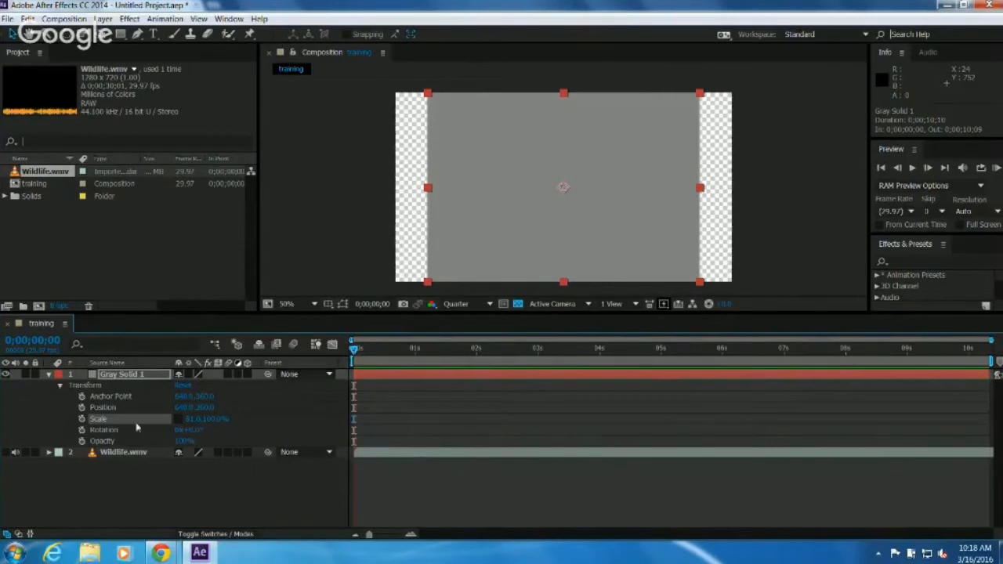
left_click(81, 420)
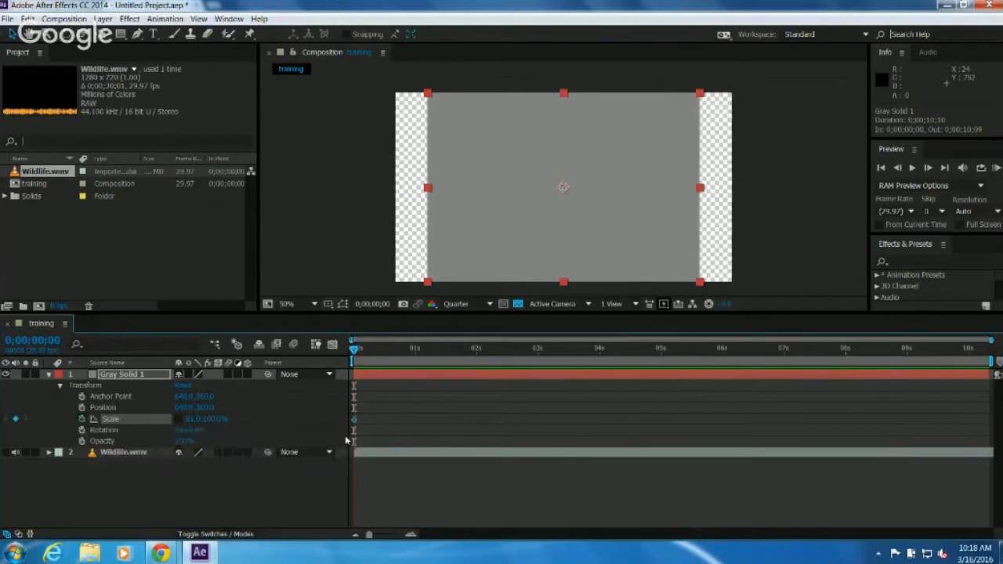
Scrub forward from the Scale keyframe and back to 0;00;00;00, and set its horizontal value to 60%.
left_click_drag(355, 354, 376, 350)
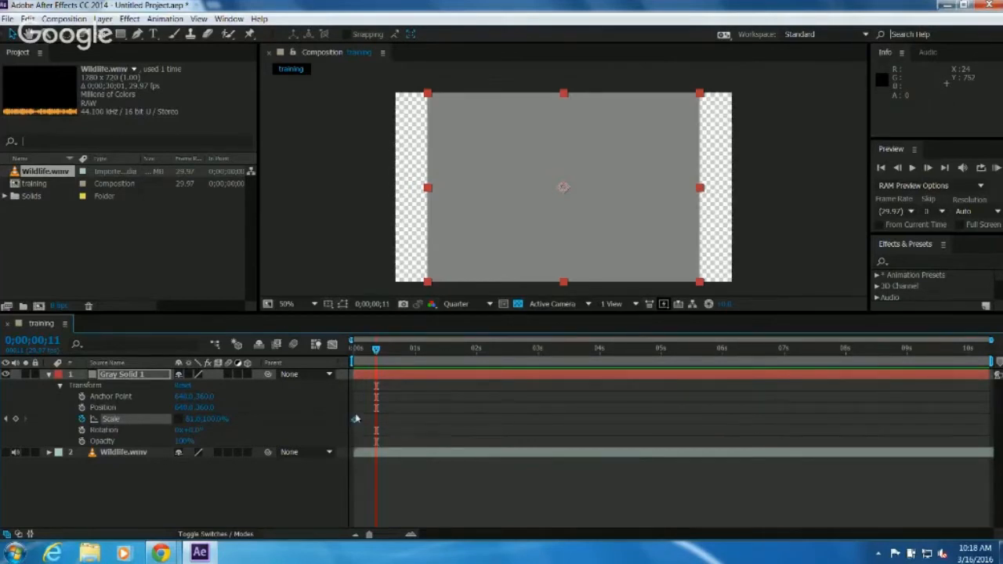
left_click_drag(376, 359, 351, 361)
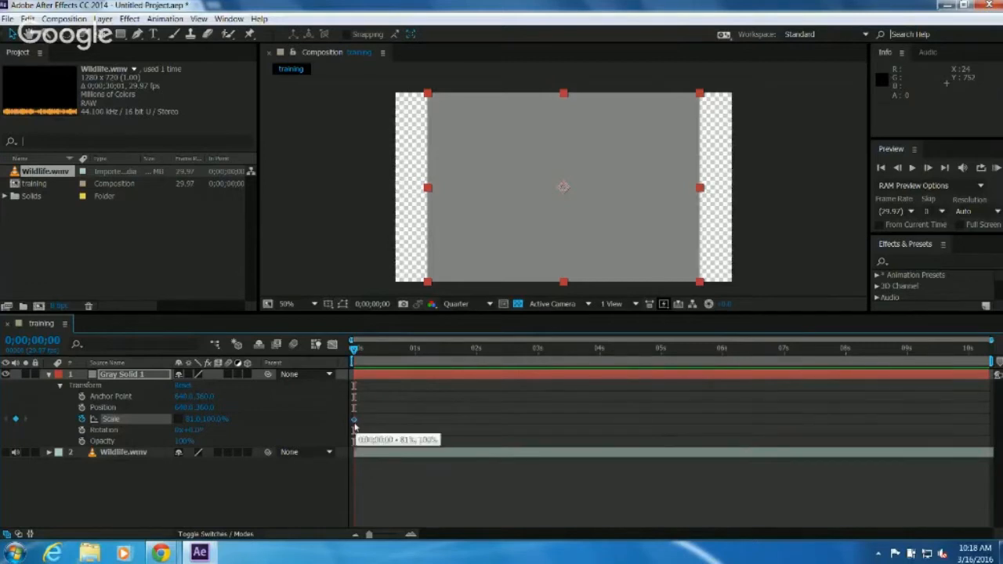
left_click_drag(192, 421, 177, 417)
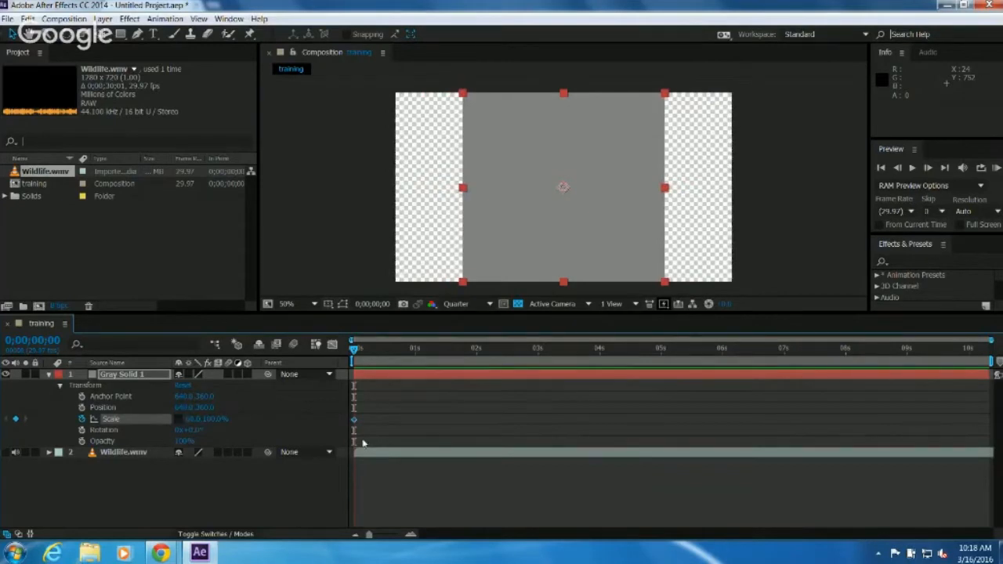
Add a second Scale keyframe at 0;00;01;00 with 100% width, and scrub the animation back to the start.
left_click_drag(353, 353, 415, 358)
left_click(193, 420)
type("100")
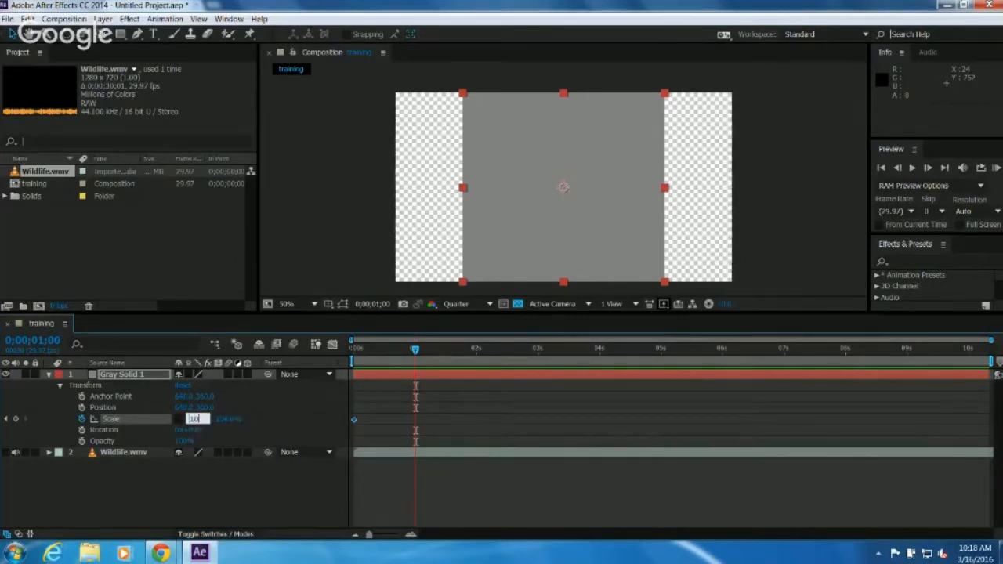
key("Return")
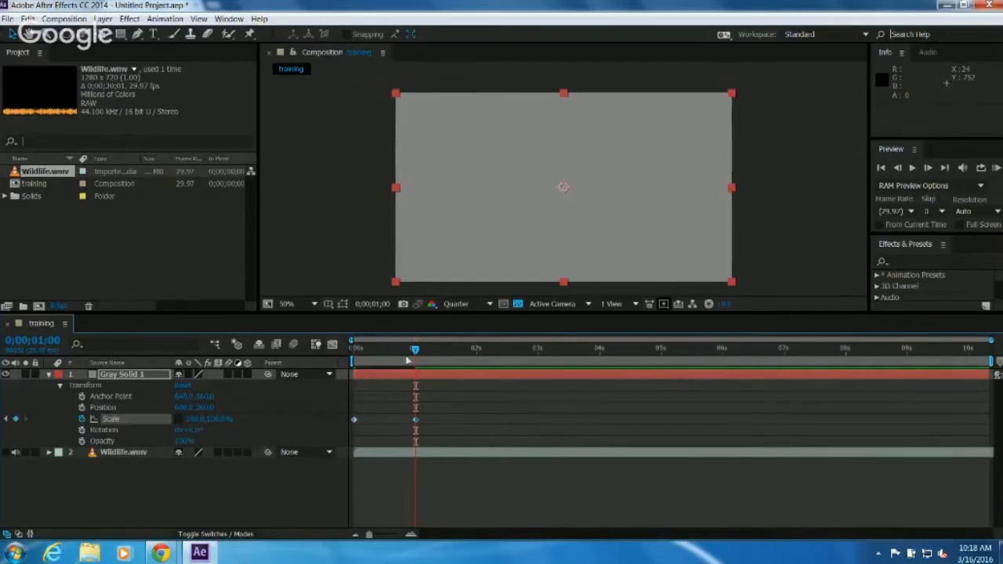
left_click_drag(414, 356, 429, 355)
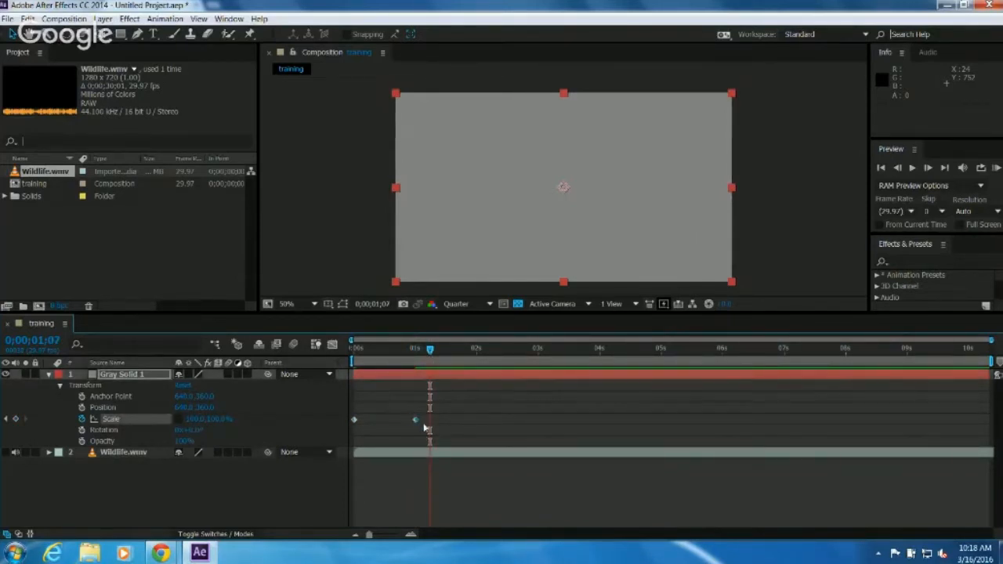
left_click_drag(430, 353, 354, 360)
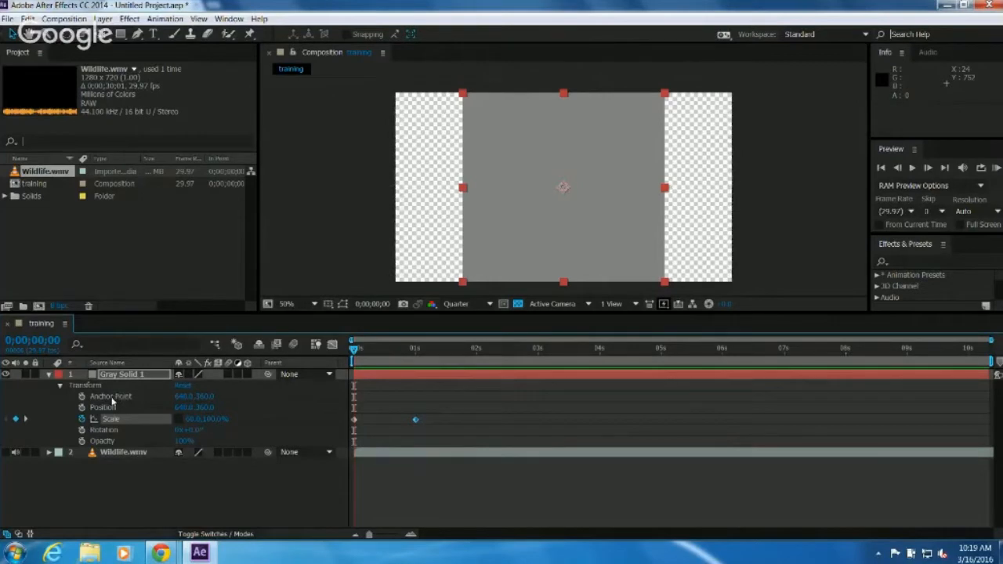
Animate the gray solid's Rotation from 0° at the first frame to a greater angle just after one second.
left_click(81, 430)
left_click_drag(354, 350, 417, 361)
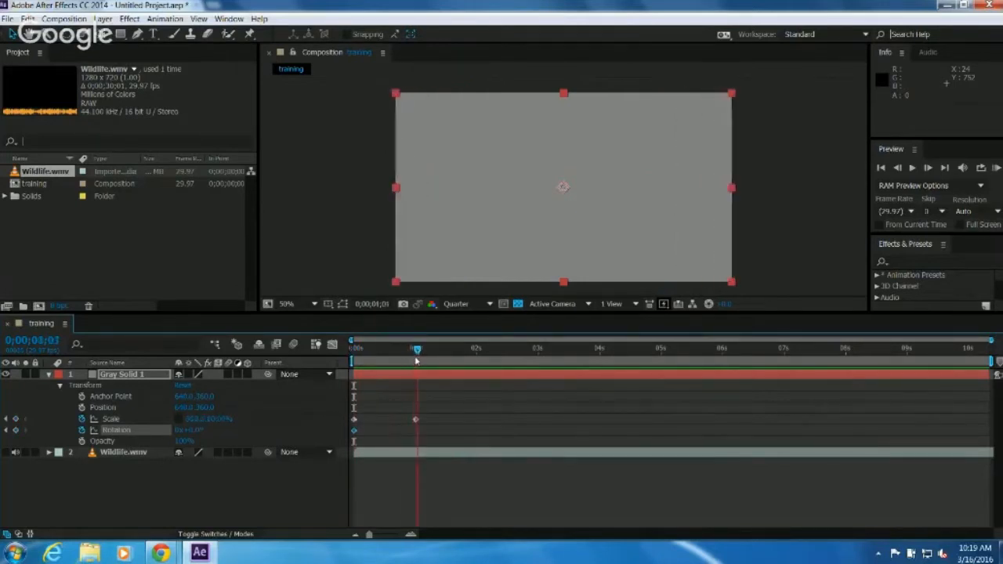
left_click_drag(196, 429, 249, 426)
Animate the gray solid's Opacity from 100% at the first frame to 0% at 0;00;01;01, and scrub through the result.
left_click_drag(416, 351, 353, 358)
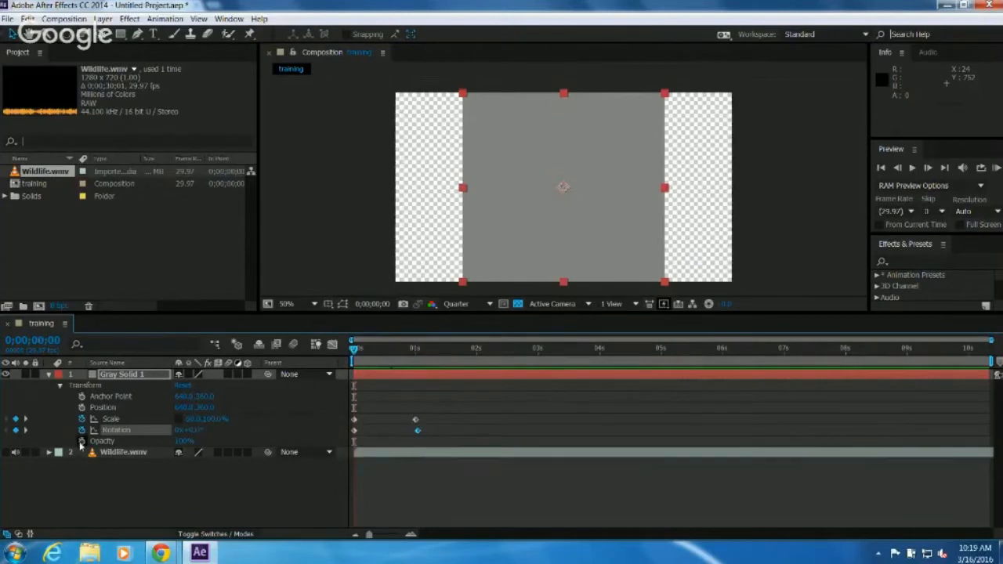
left_click(82, 441)
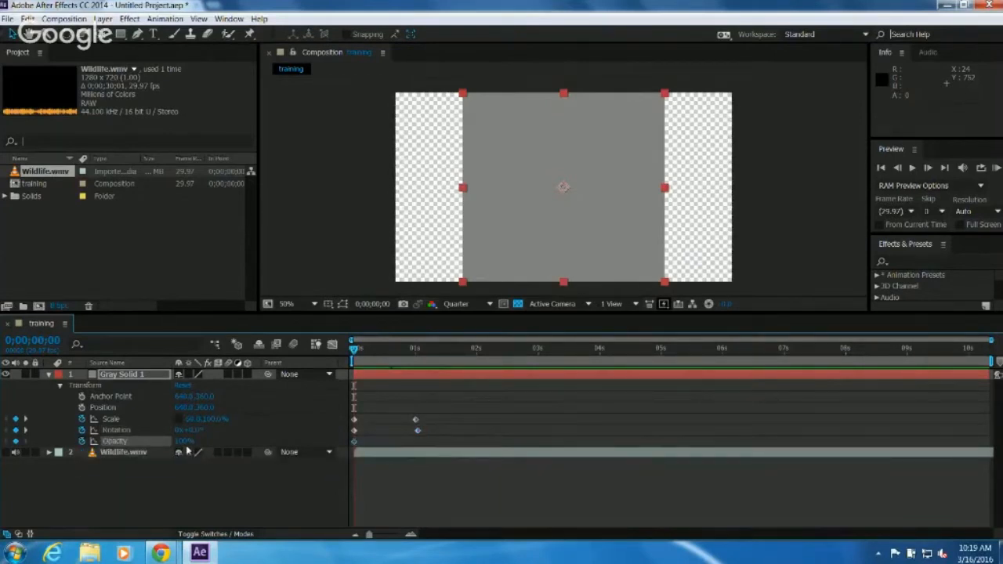
left_click_drag(356, 349, 417, 354)
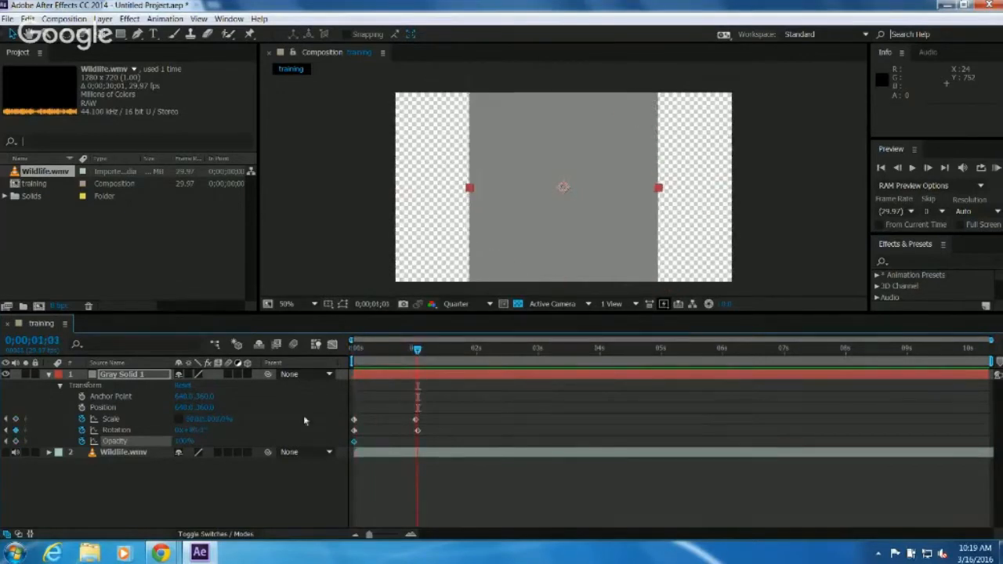
left_click_drag(184, 442, 101, 441)
left_click_drag(418, 353, 335, 362)
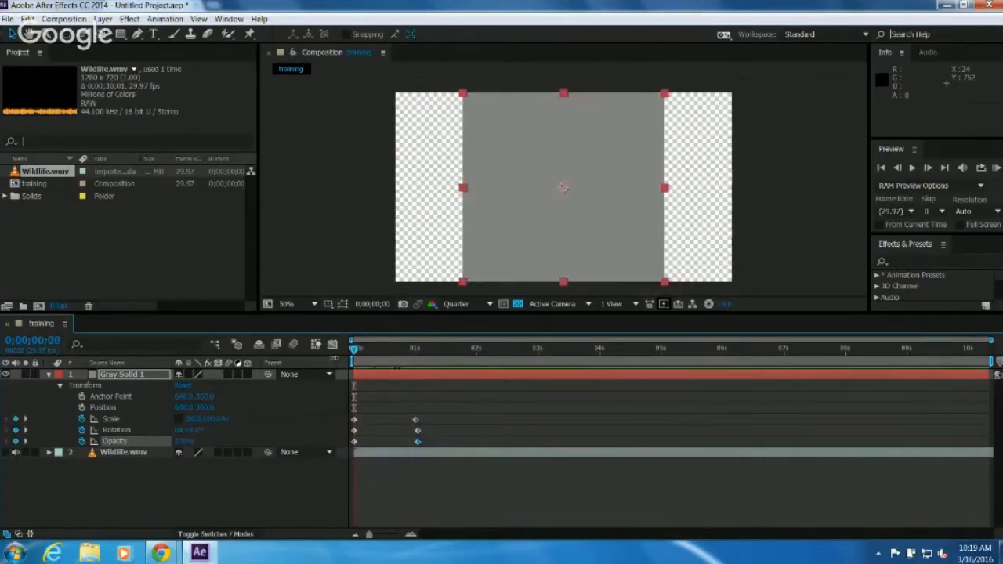
left_click_drag(366, 360, 344, 356)
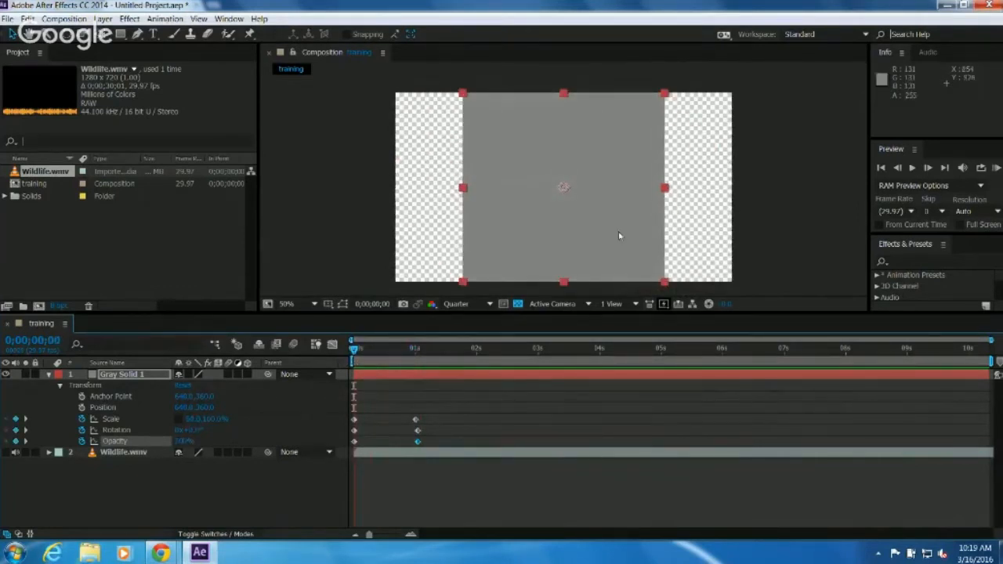
left_click(415, 354)
left_click_drag(414, 354, 349, 359)
Set the training composition's duration to 0;00;05;00 and scrub the shortened timeline before returning to the first frame.
left_click(38, 184)
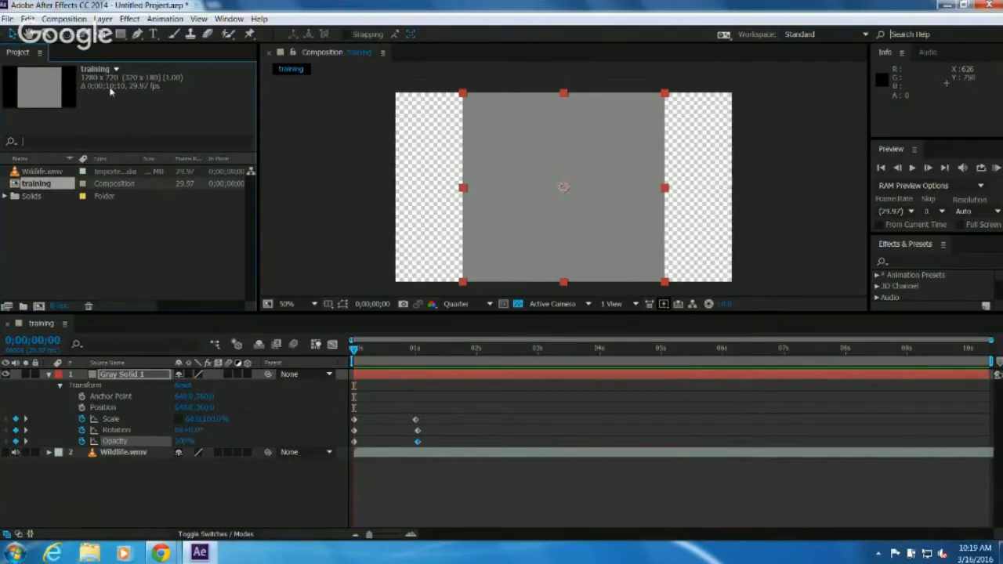
right_click(30, 187)
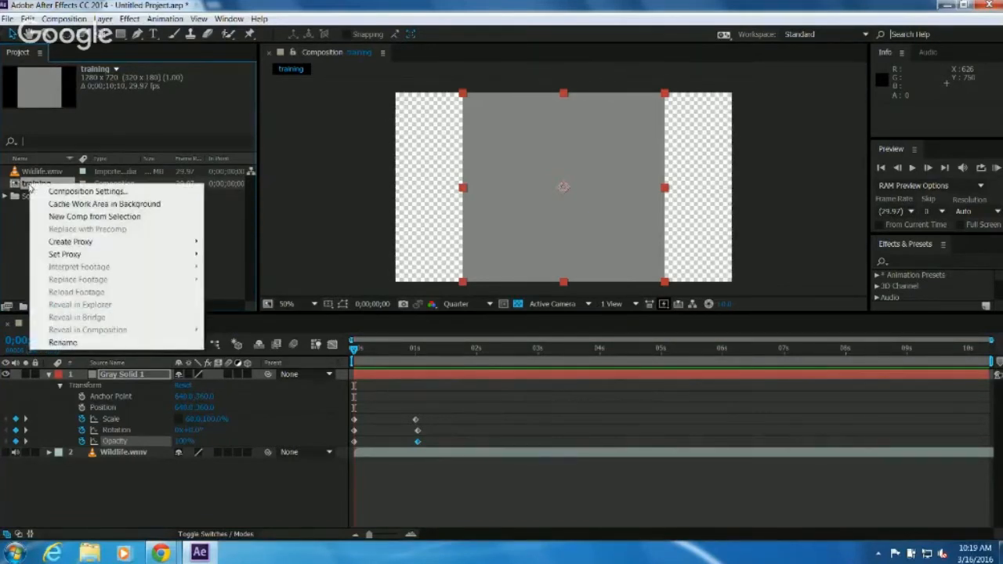
left_click(47, 191)
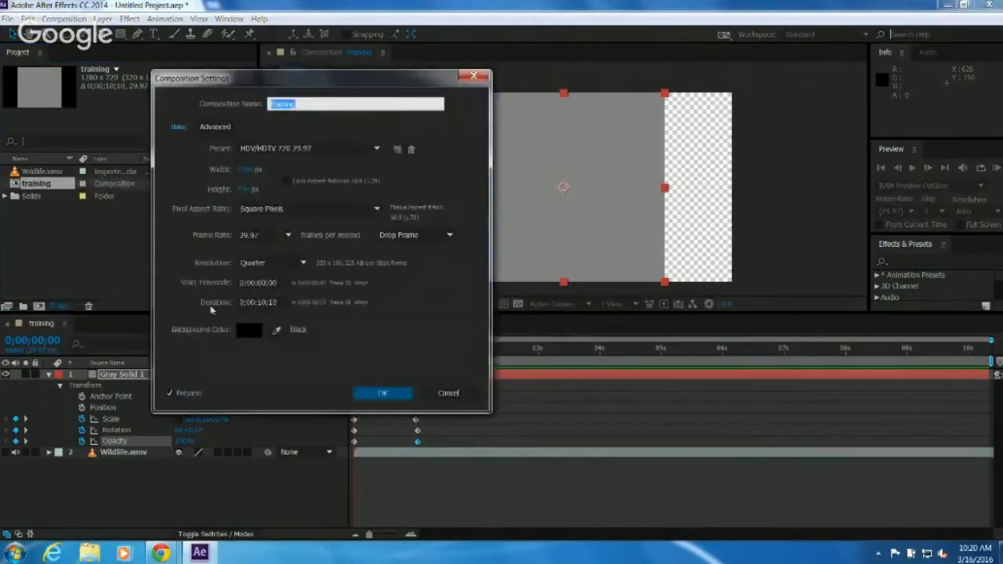
left_click(263, 303)
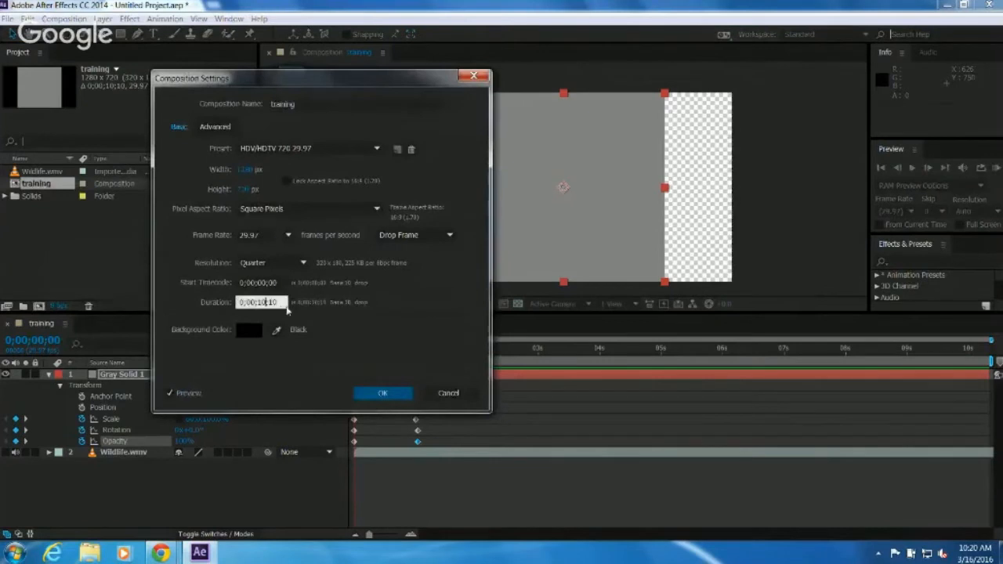
key("BackSpace")
key("BackSpace")
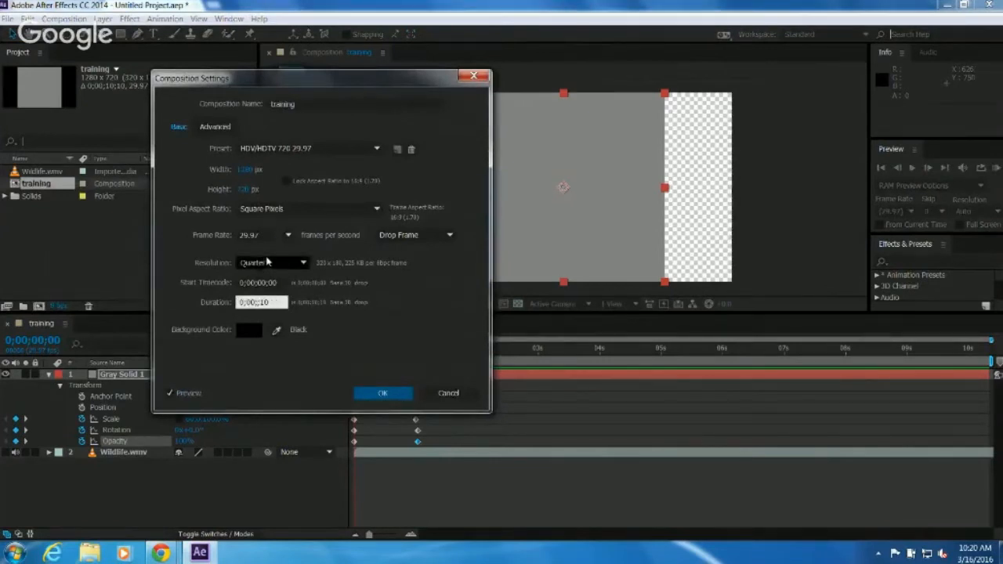
type("5;0")
left_click(369, 394)
left_click_drag(413, 353, 755, 378)
key("Home")
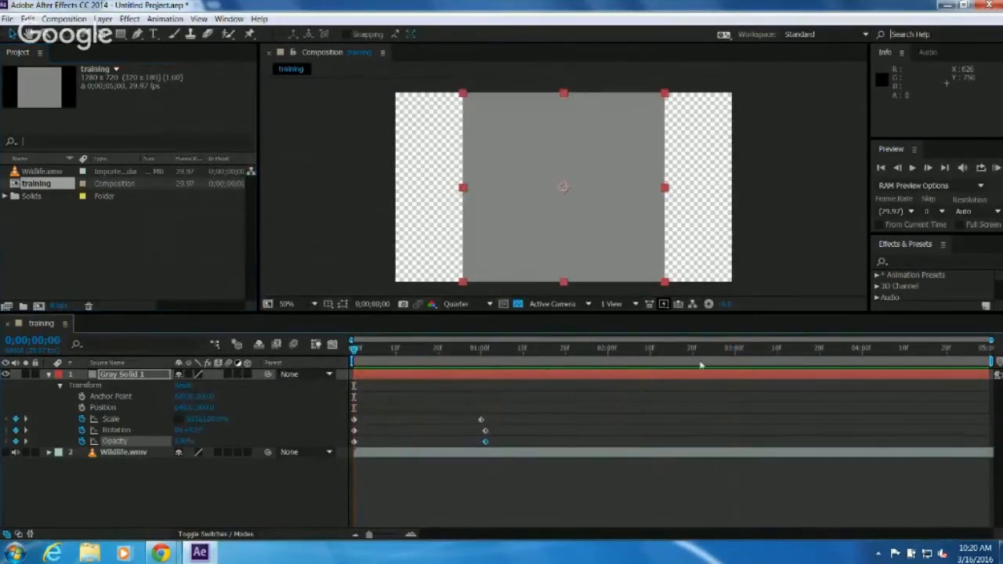
Shorten the work area's end to 0;00;04;20 and to 0;00;02;29, restoring it to the composition's end each time.
mouse_move(991, 361)
left_mouse_down()
mouse_move(787, 362)
mouse_move(951, 361)
left_mouse_up()
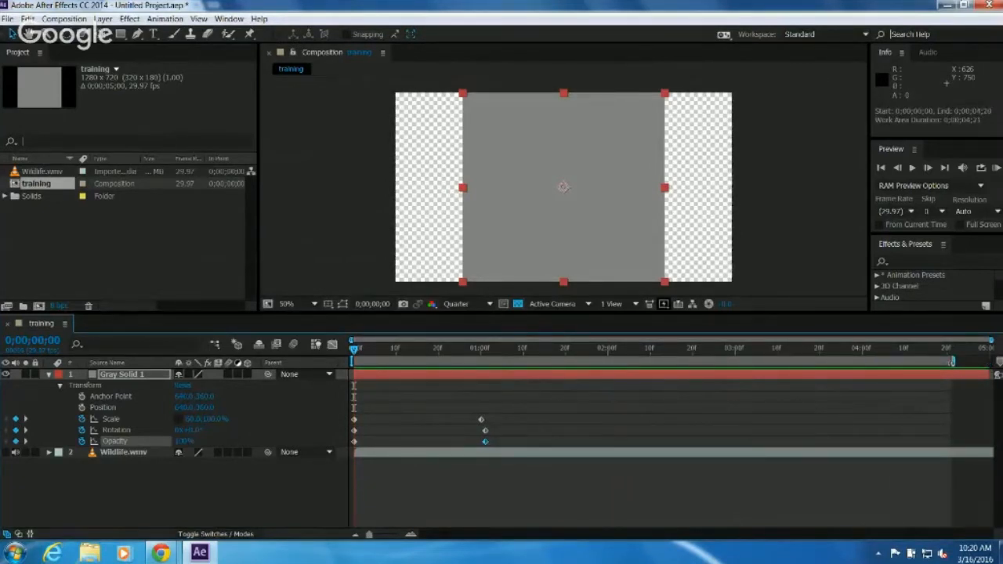
left_click_drag(952, 361, 990, 361)
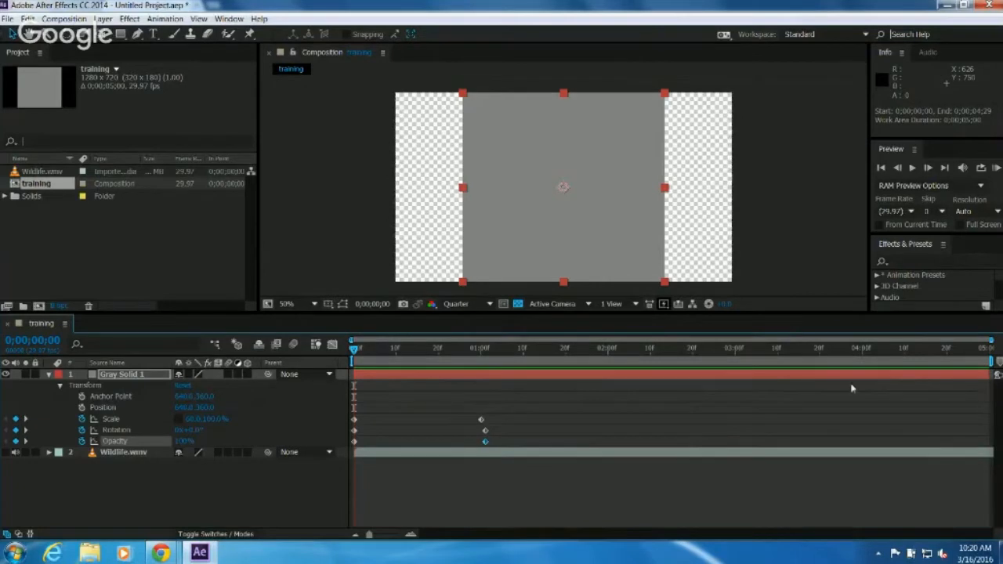
left_click_drag(991, 361, 736, 361)
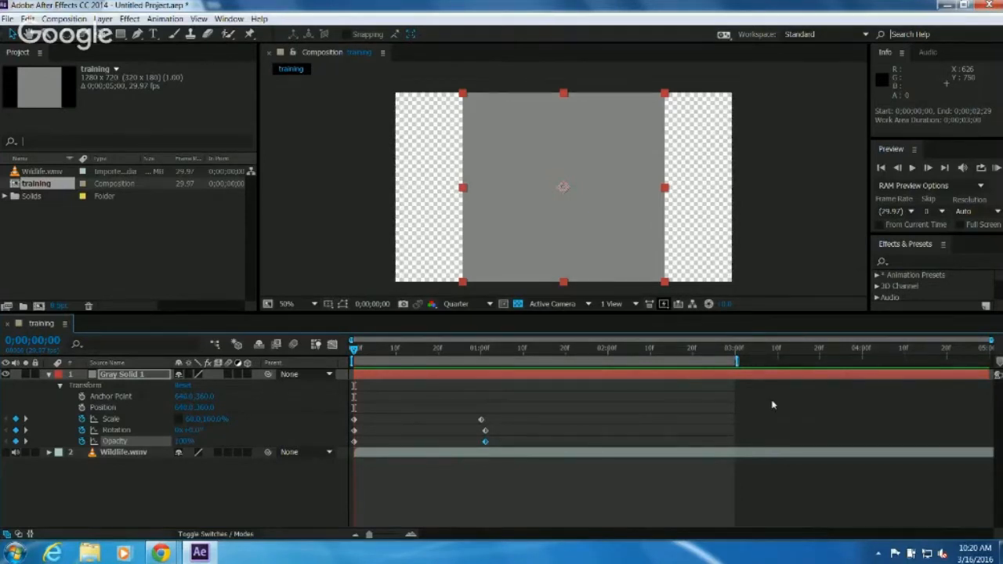
left_click_drag(736, 361, 989, 361)
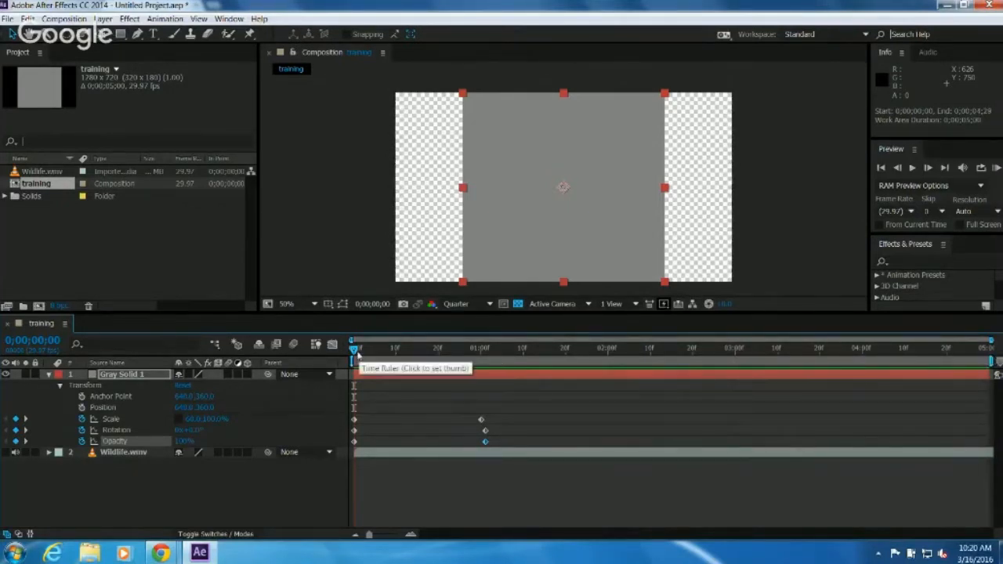
Set the work area to start at 0;00;00;13 and end at 0;00;01;02, and preview that range.
left_click(407, 350)
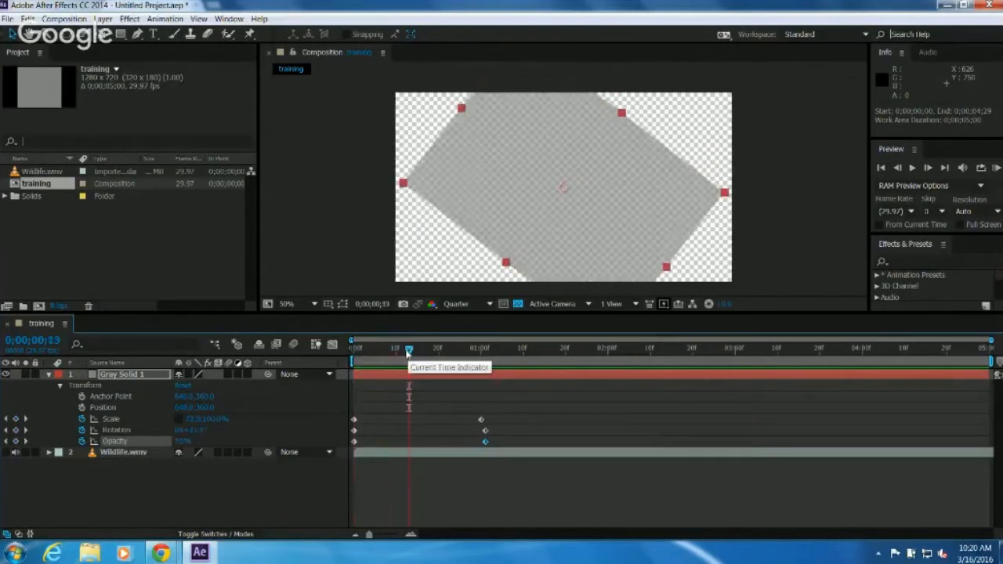
key("b")
left_click(490, 350)
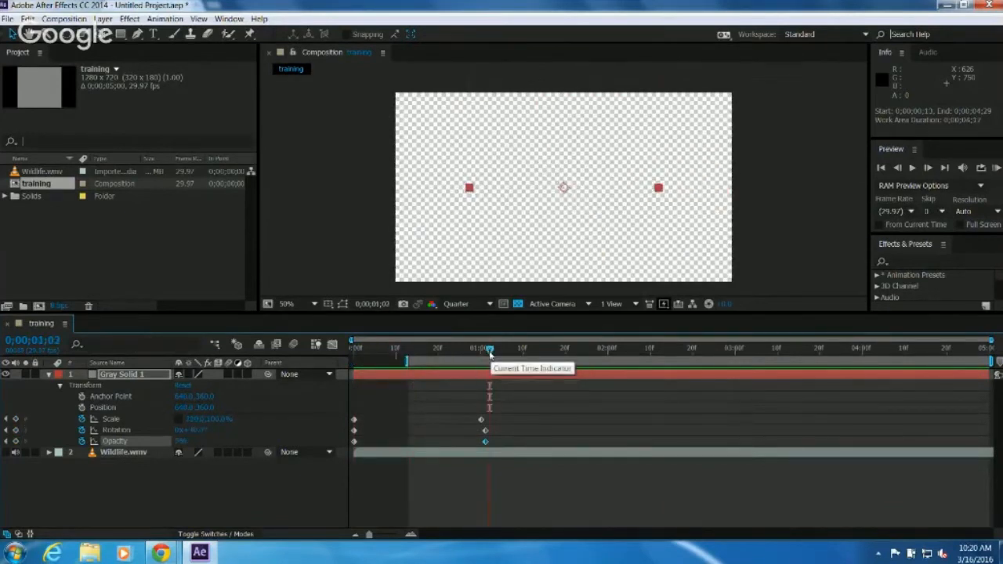
key("n")
key("space")
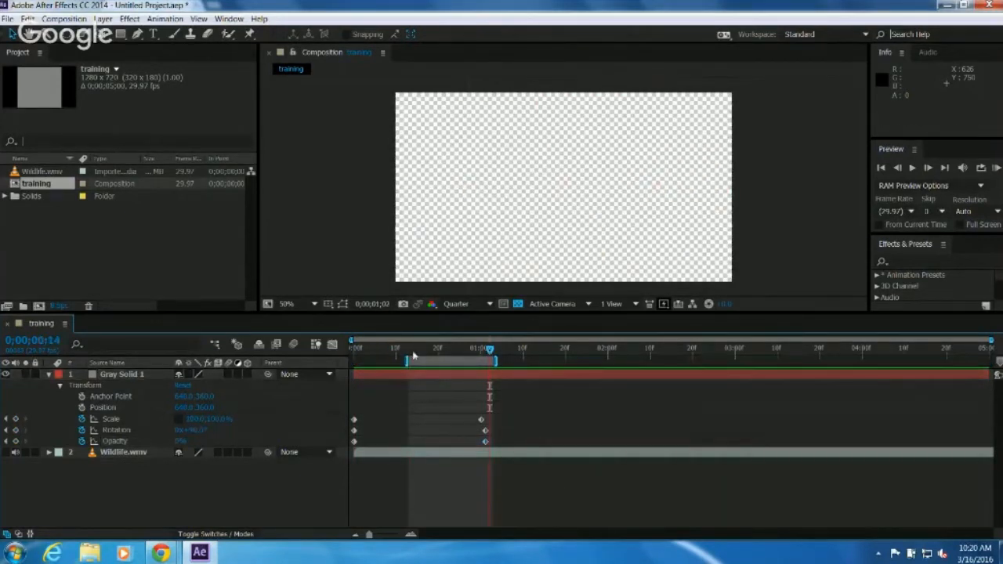
Extend the work area back over the whole composition and return to the first frame.
left_click_drag(405, 361, 351, 362)
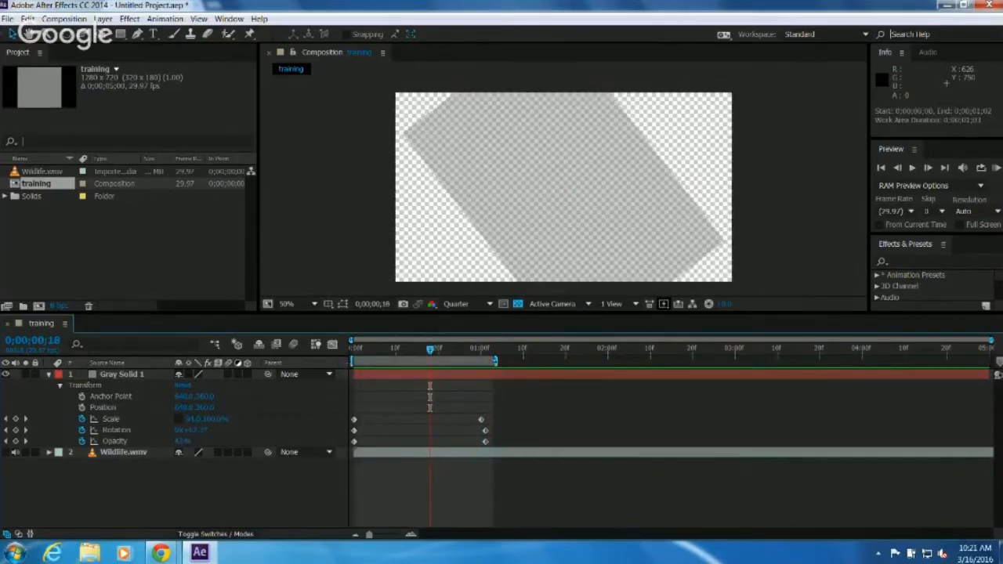
left_click_drag(494, 361, 991, 362)
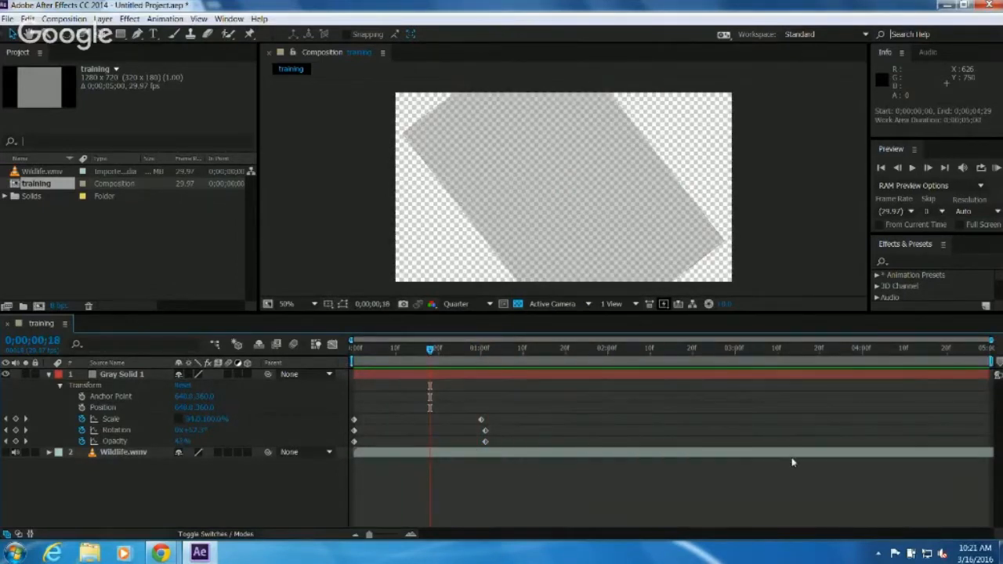
left_click(356, 348)
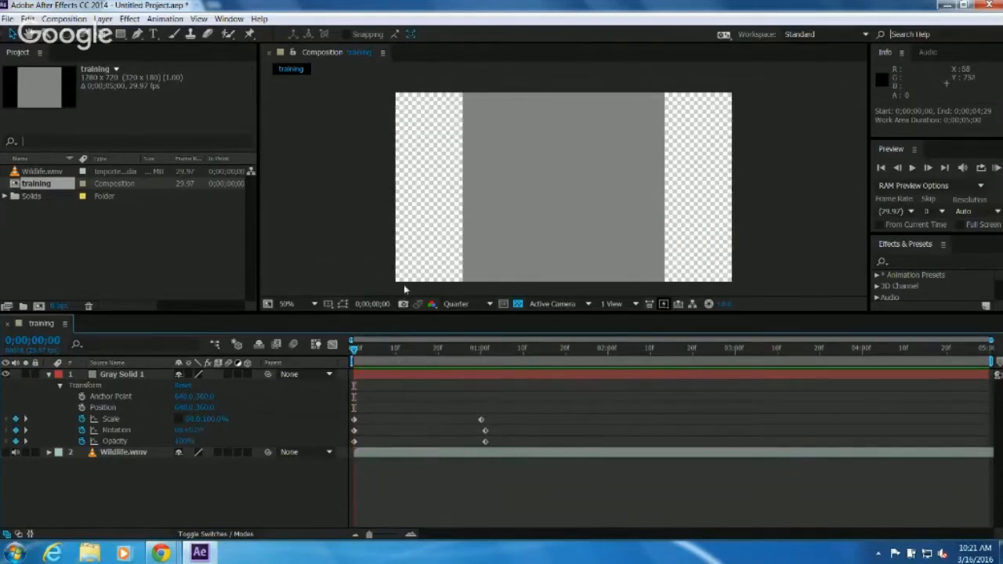
Switch the viewer resolution to Full, scrub the start of the animation, and set the resolution back to Quarter.
left_click(470, 305)
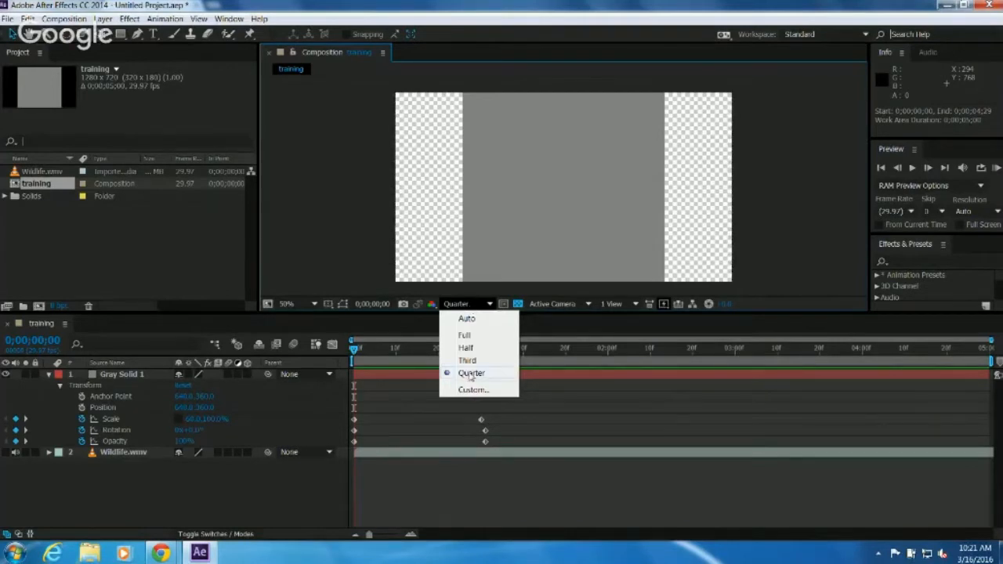
left_click(465, 335)
left_click(408, 357)
left_click_drag(427, 359, 318, 358)
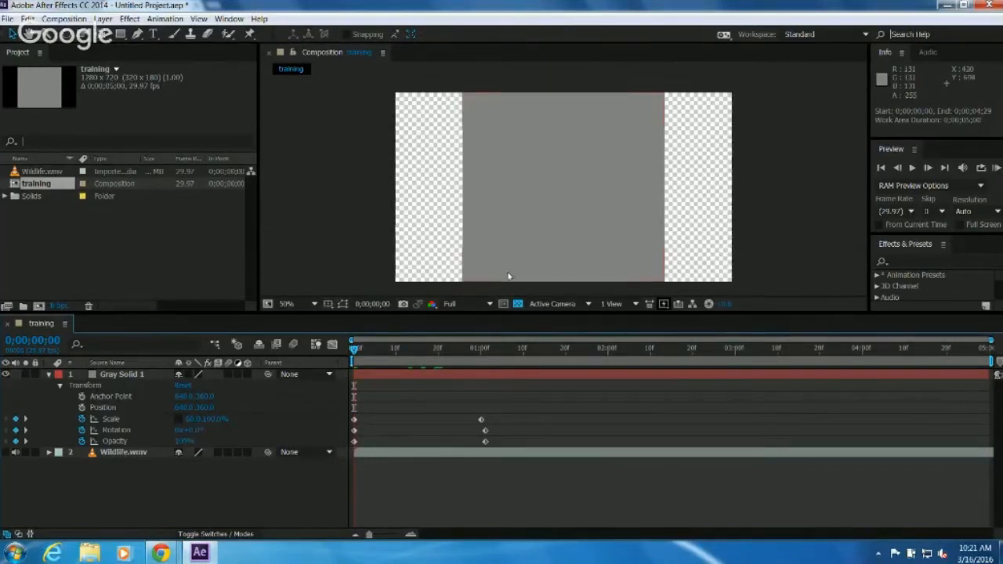
left_click(467, 305)
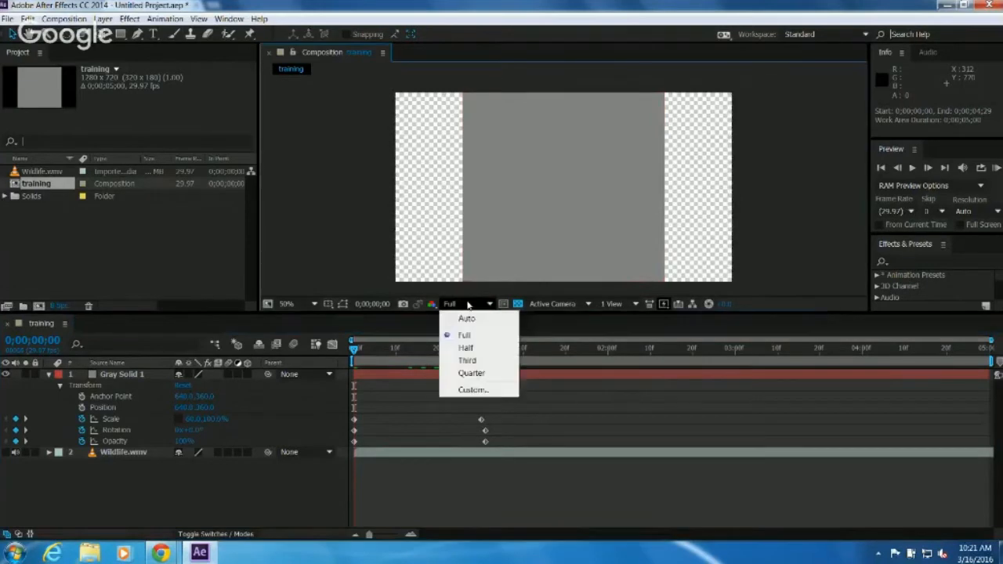
left_click(469, 374)
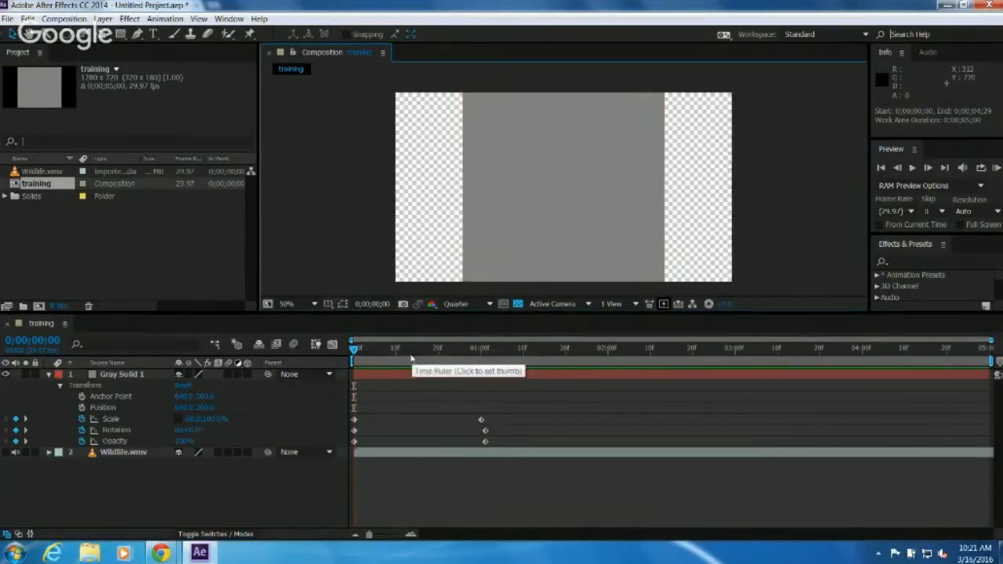
Move the second Scale keyframe to 0;00;01;01, in line with the Rotation and Opacity keyframes, and play the animation from the start.
left_click_drag(384, 351, 476, 358)
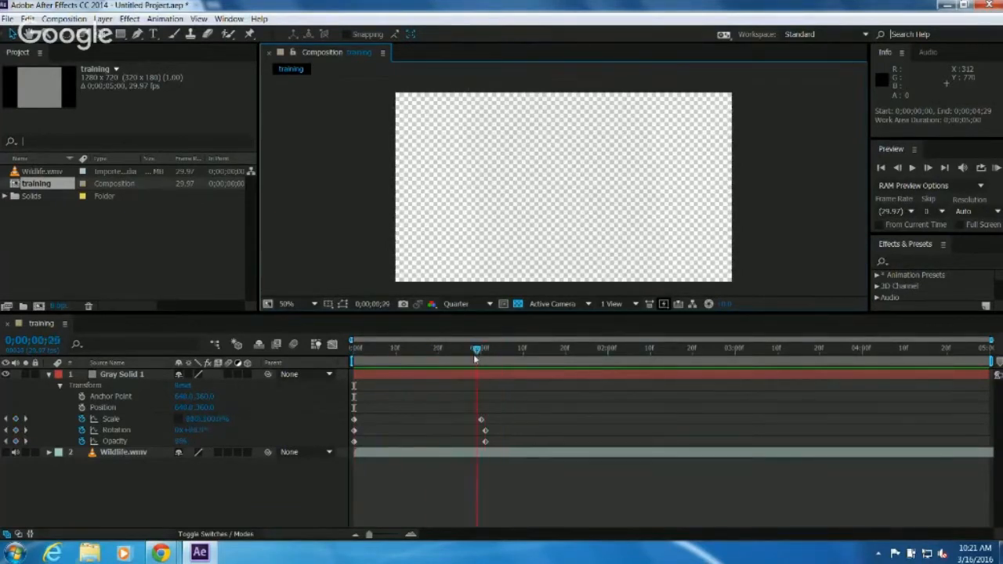
left_click(483, 420)
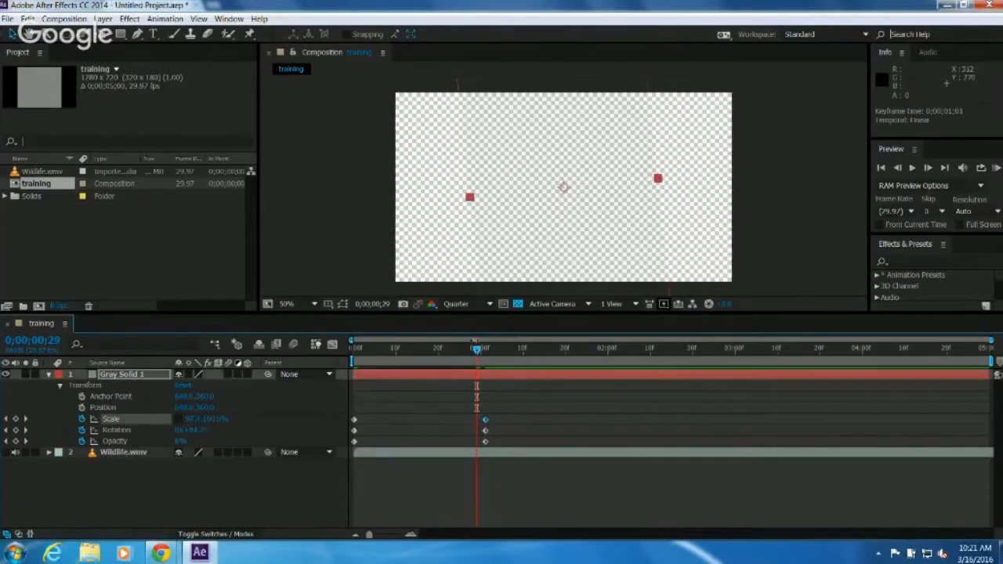
left_click_drag(478, 357, 354, 368)
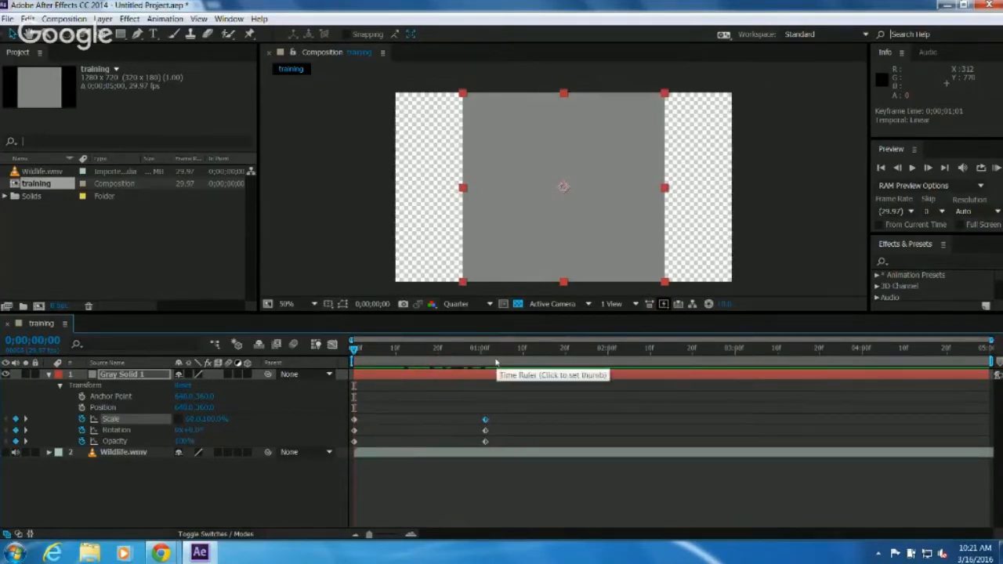
key("space")
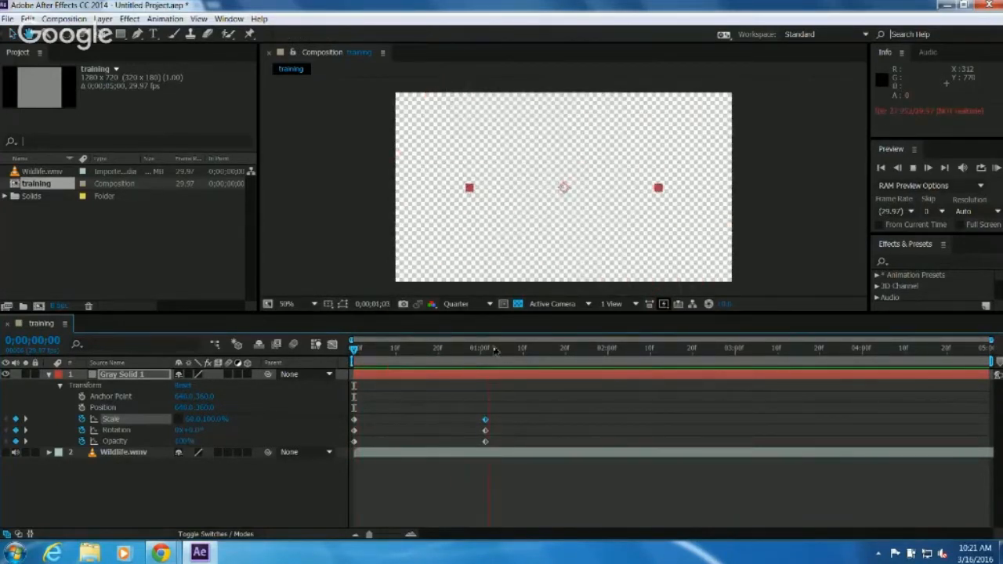
key("space")
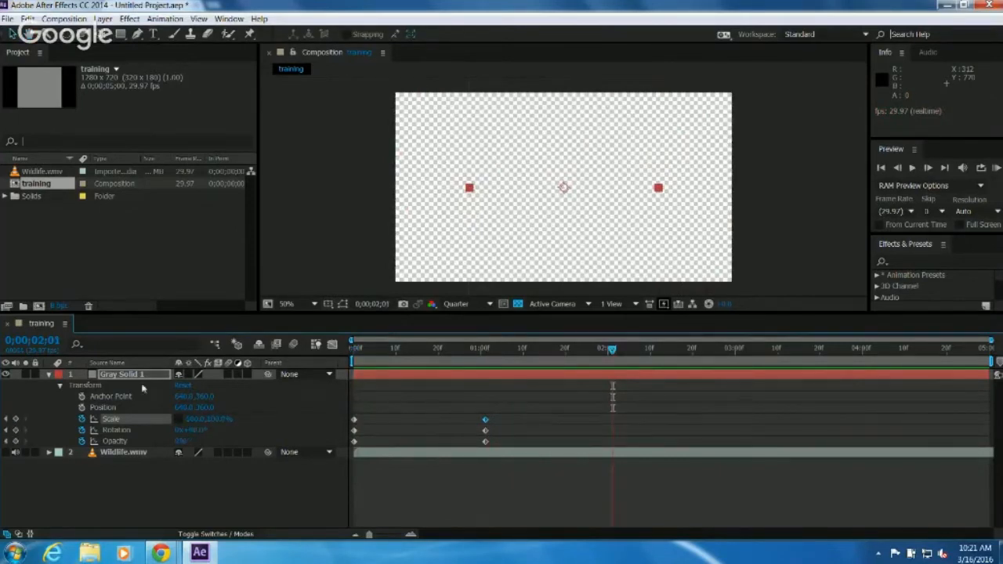
Hide the gray solid, show the Wildlife.wmv layer, and preview the footage from 0;00;02;01.
left_click(5, 376)
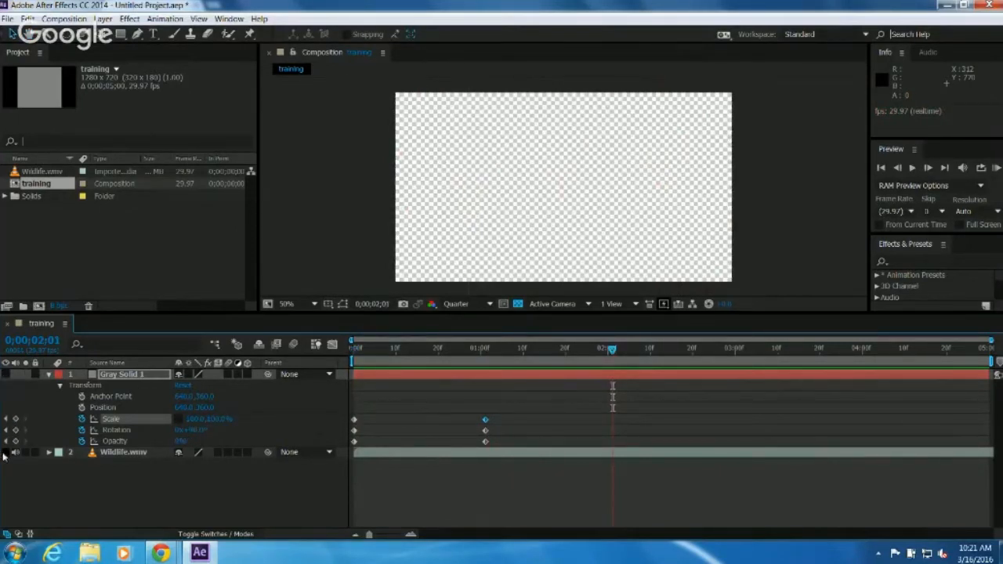
left_click(5, 453)
key("space")
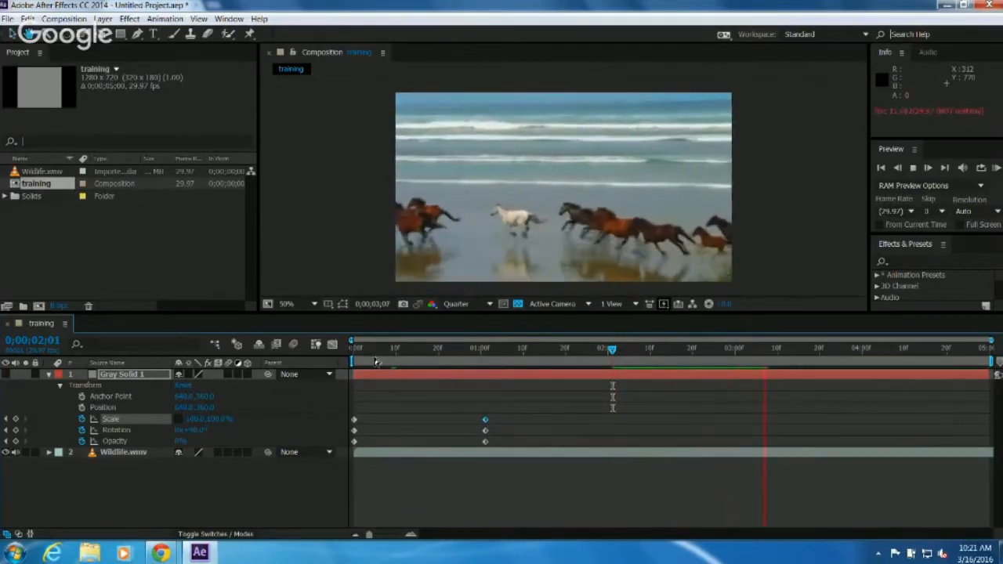
key("space")
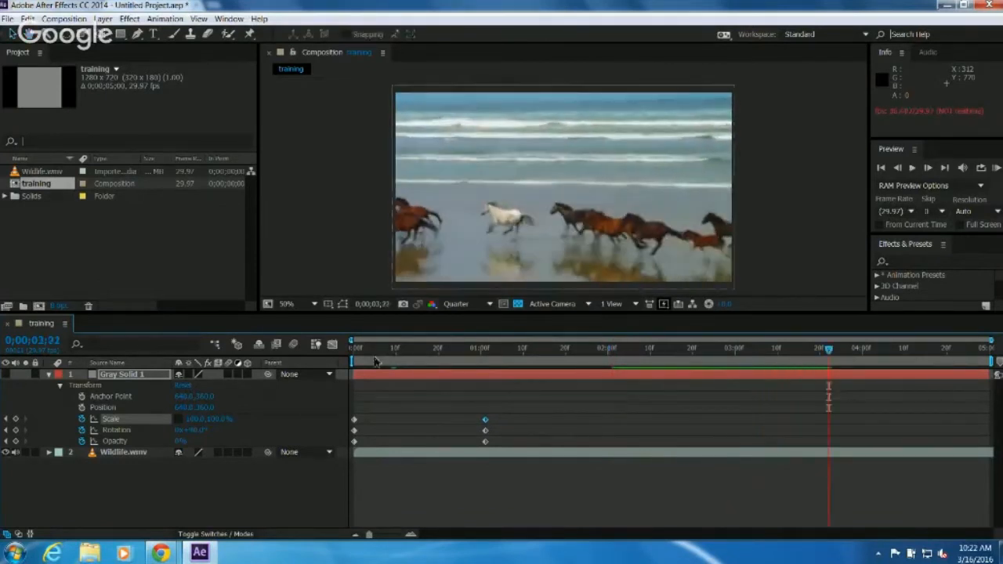
left_click(620, 357)
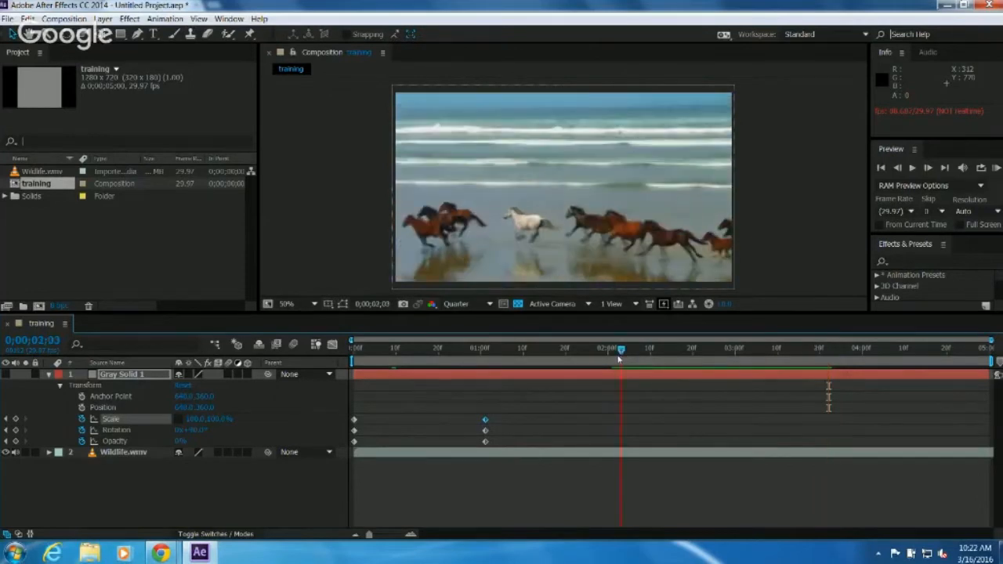
left_click_drag(618, 359, 613, 361)
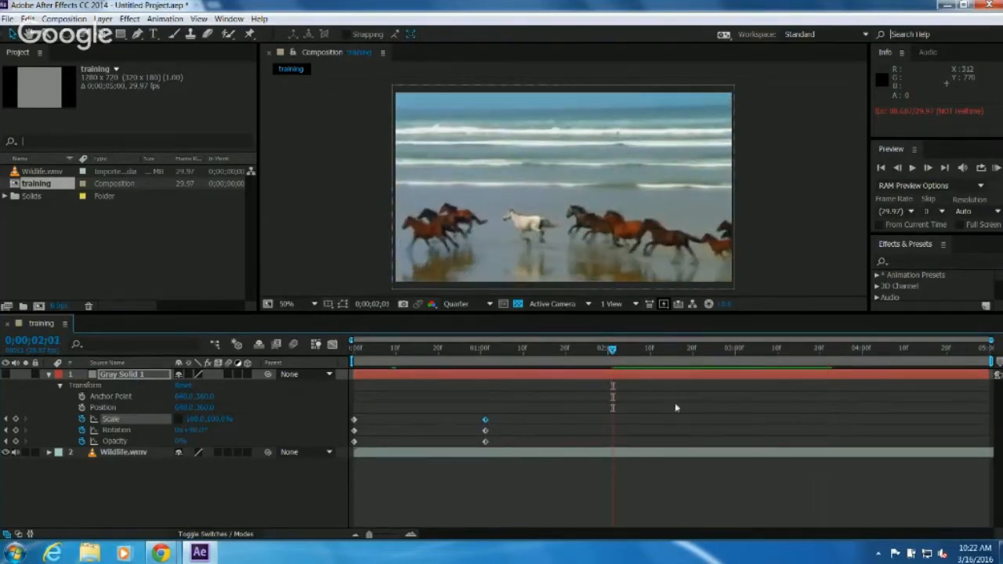
Play the Wildlife.wmv footage, replay it from the first frame, and scrub its opening to 0;00;00;08.
key("space")
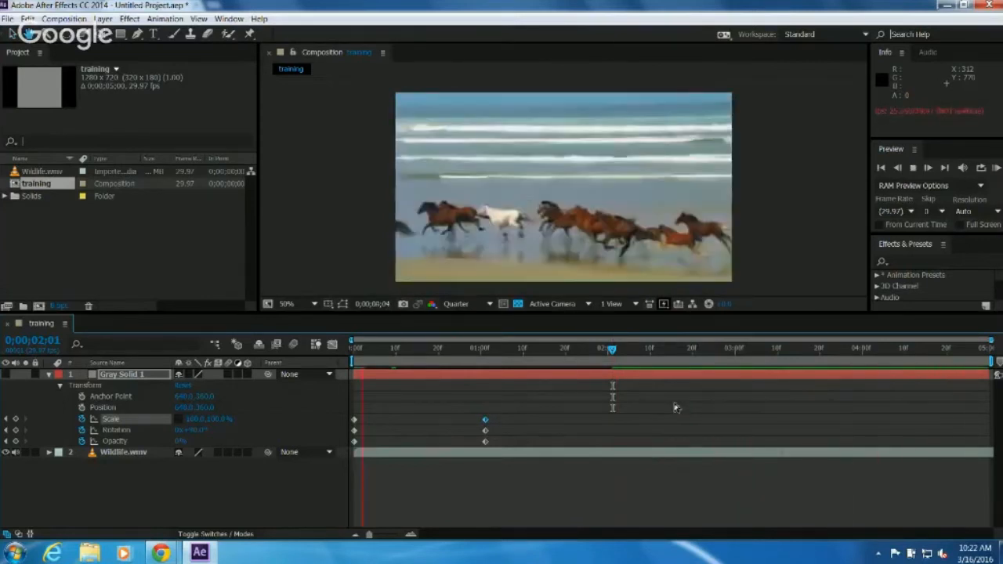
key("space")
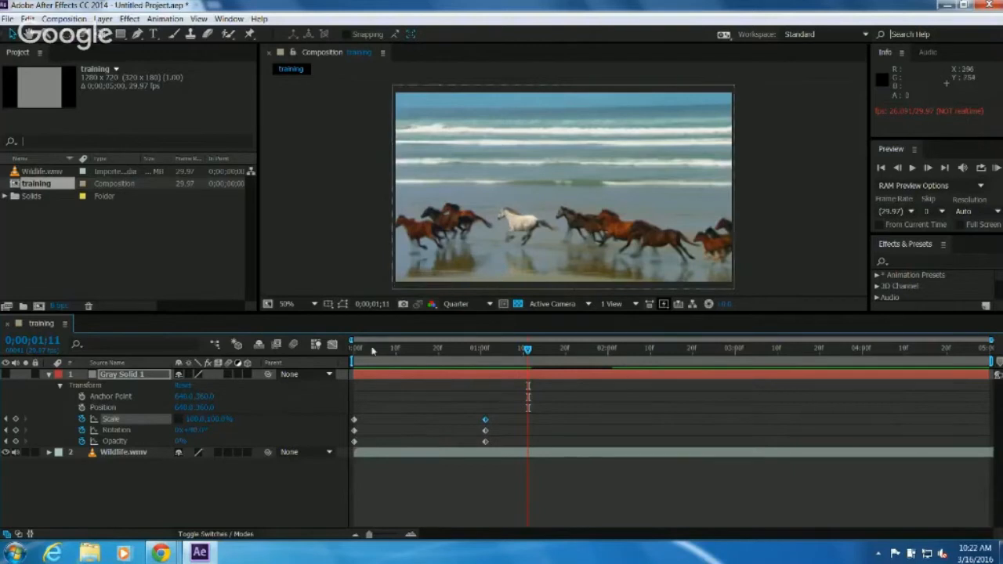
left_click_drag(361, 350, 353, 353)
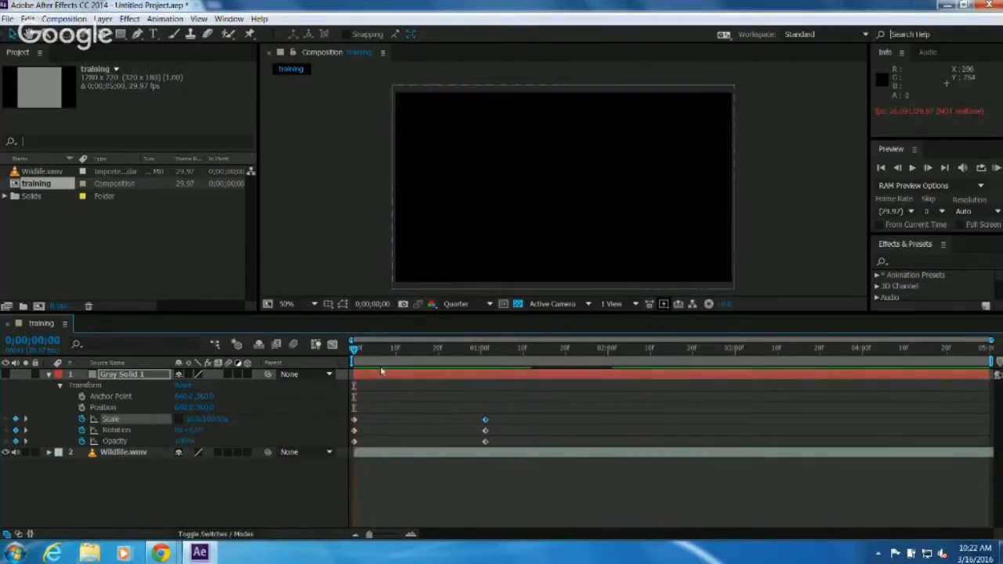
key("space")
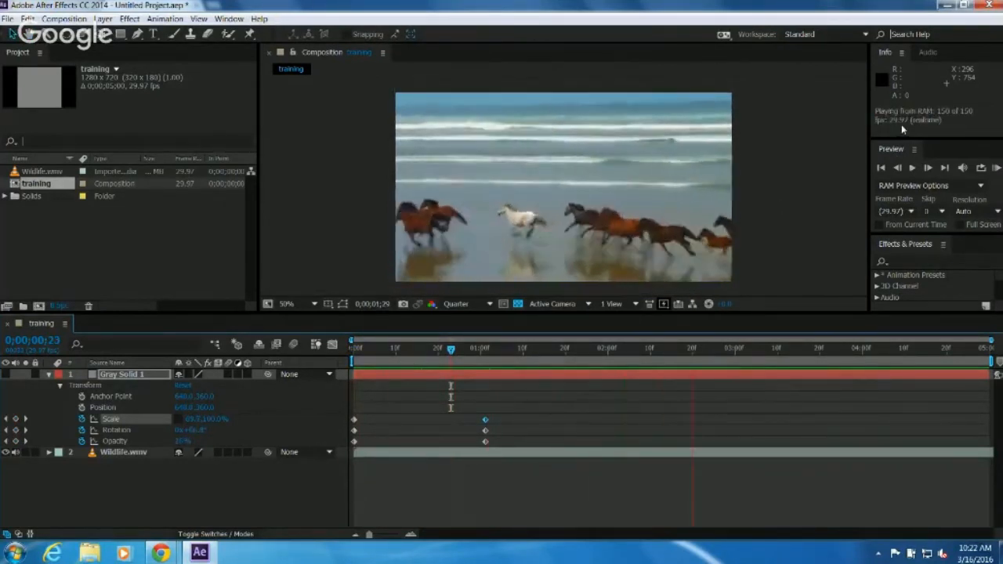
key("space")
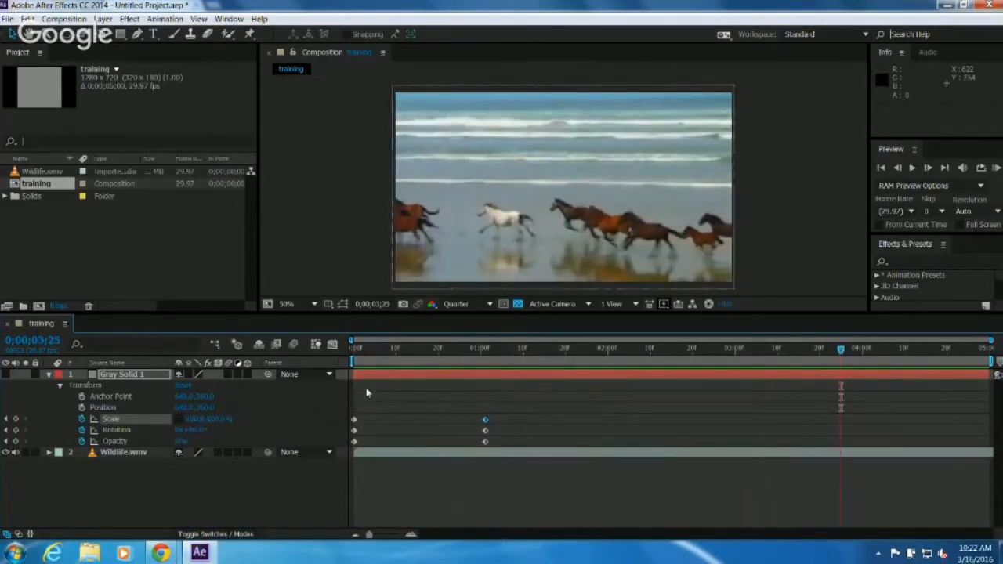
left_click(371, 350)
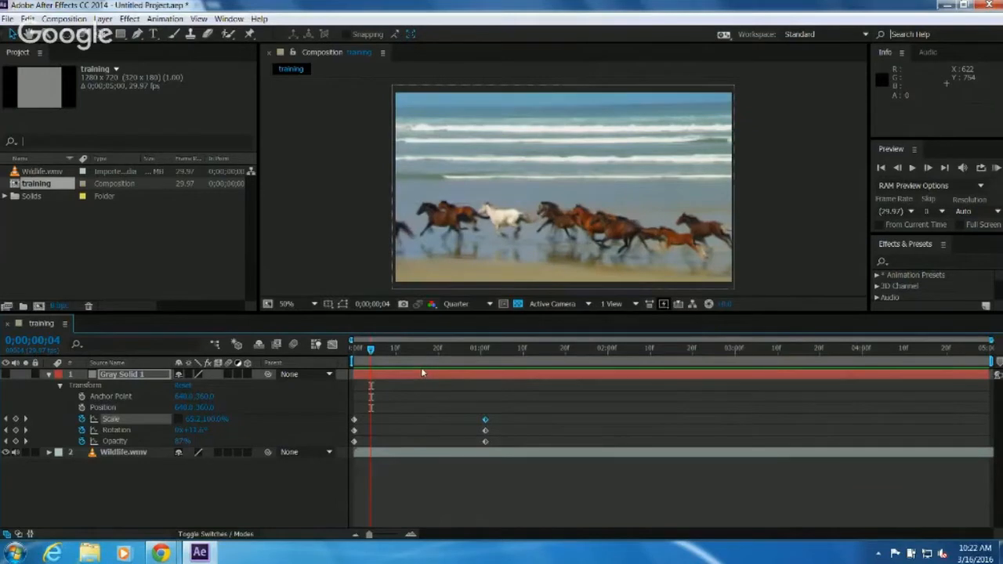
mouse_move(372, 349)
left_mouse_down()
mouse_move(353, 349)
mouse_move(389, 352)
left_mouse_up()
Select the Wildlife.wmv layer and purge all cached files from the disk cache.
left_click(113, 454)
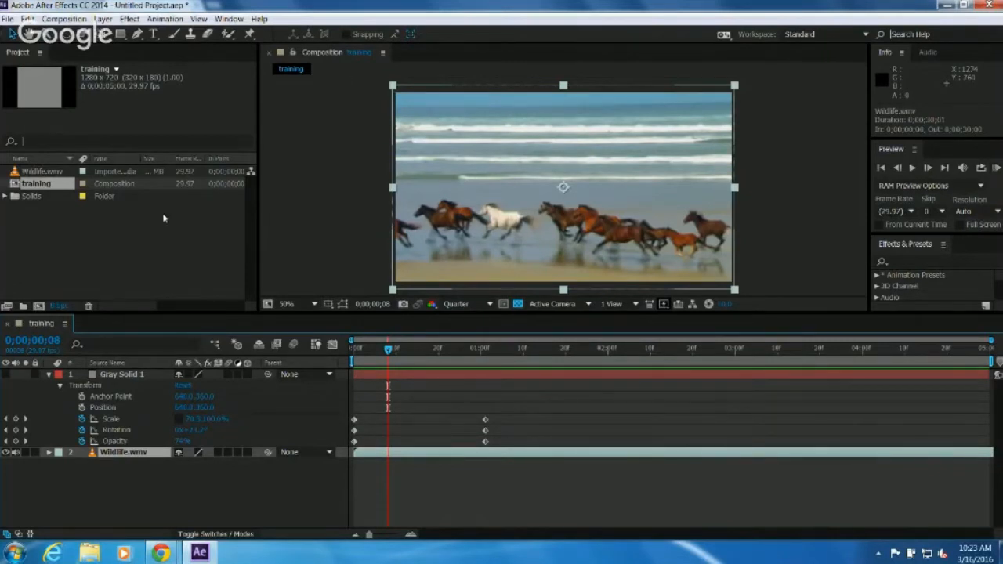
left_click(28, 18)
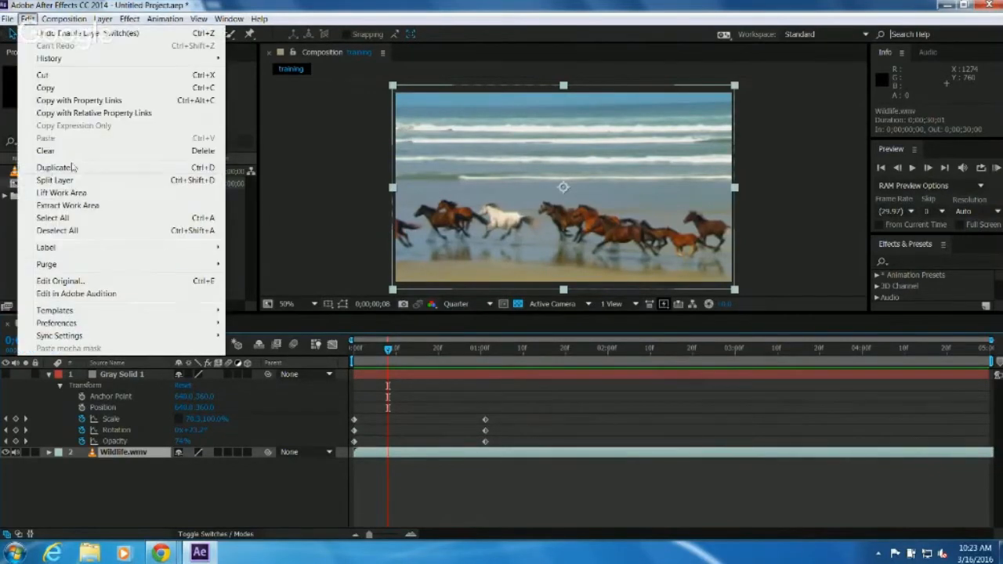
mouse_move(79, 265)
left_click(250, 267)
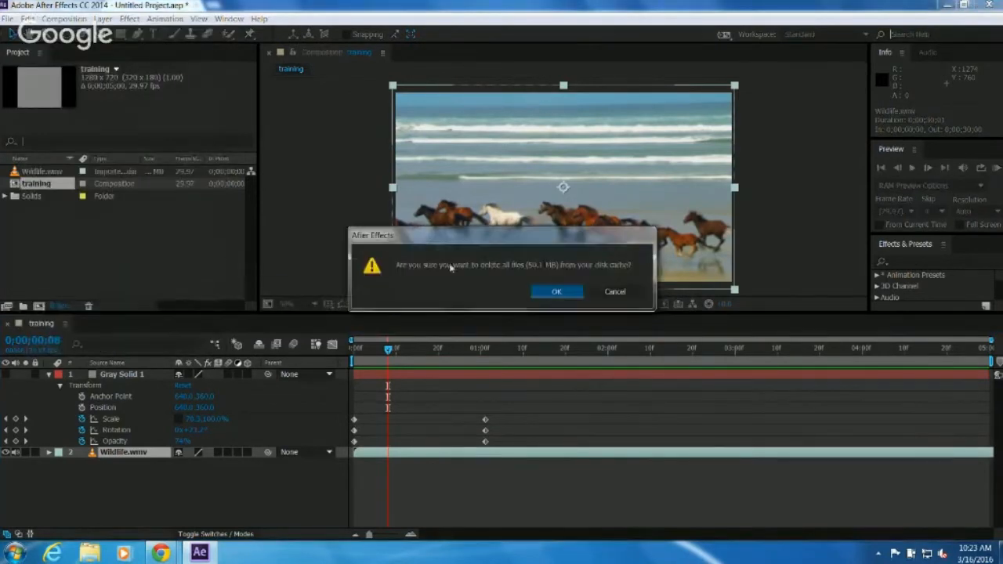
left_click(564, 290)
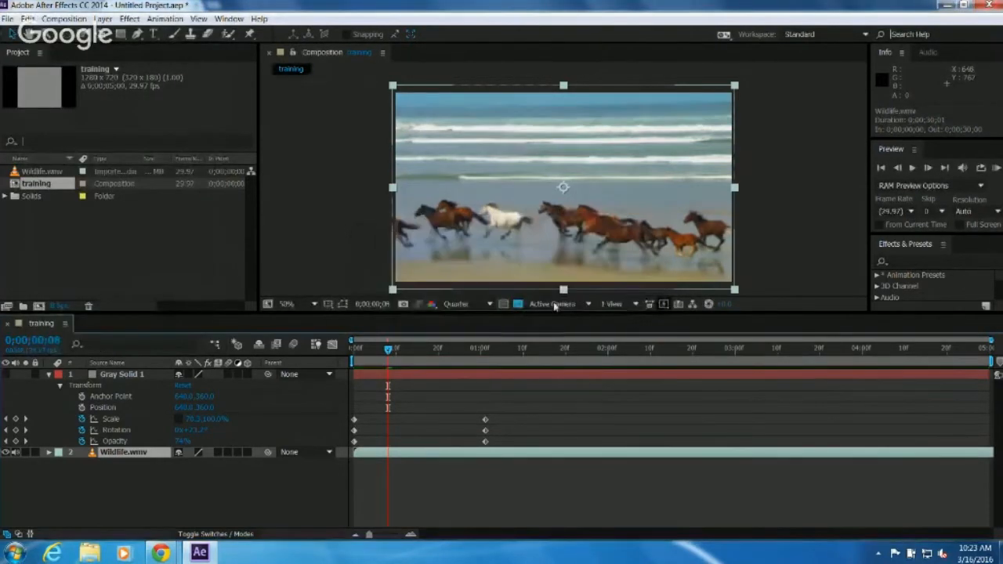
Run a RAM preview of the footage from the first frame, scrub to 0;00;00;27, and return to the first frame.
key("Home")
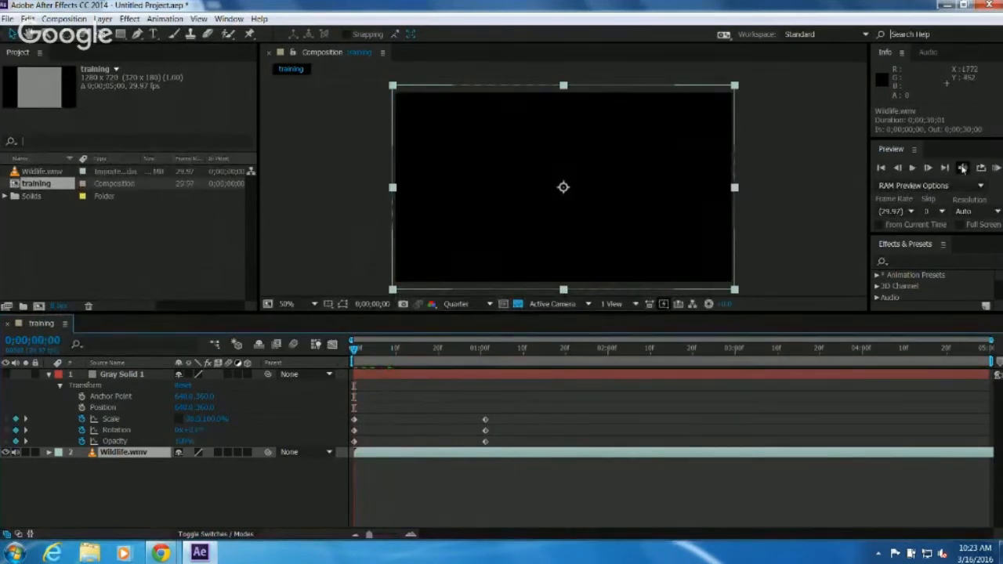
left_click(996, 168)
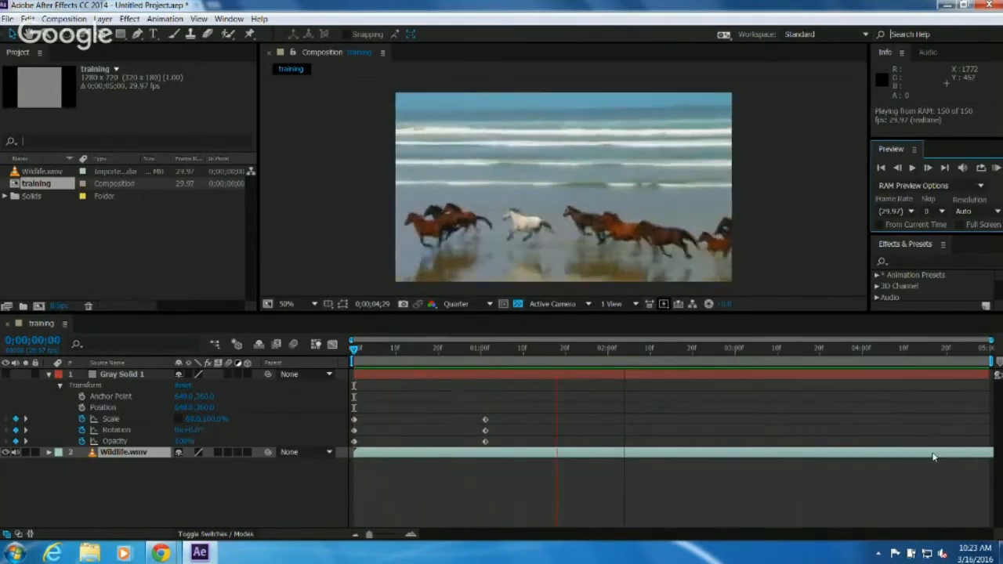
key("space")
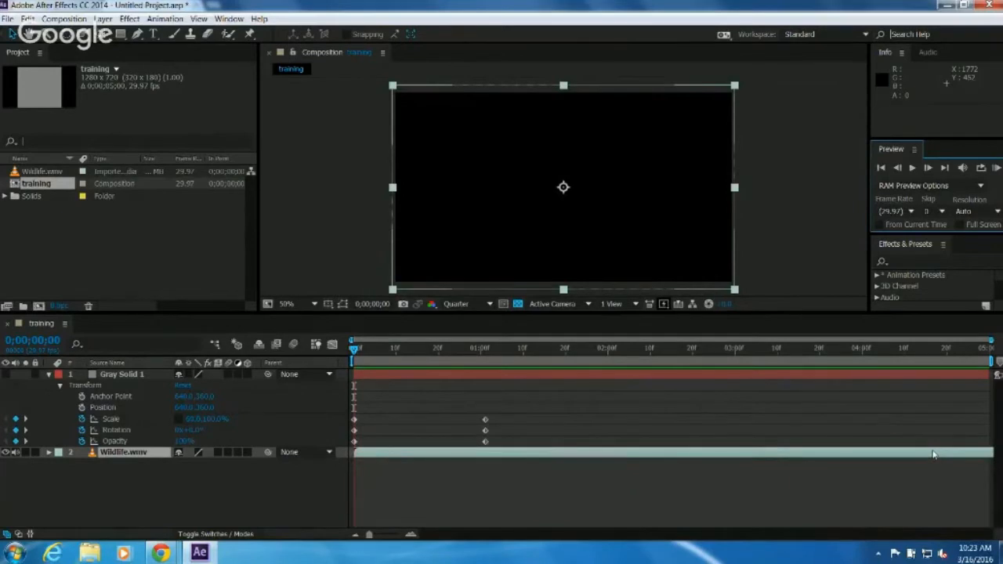
left_click_drag(379, 350, 468, 352)
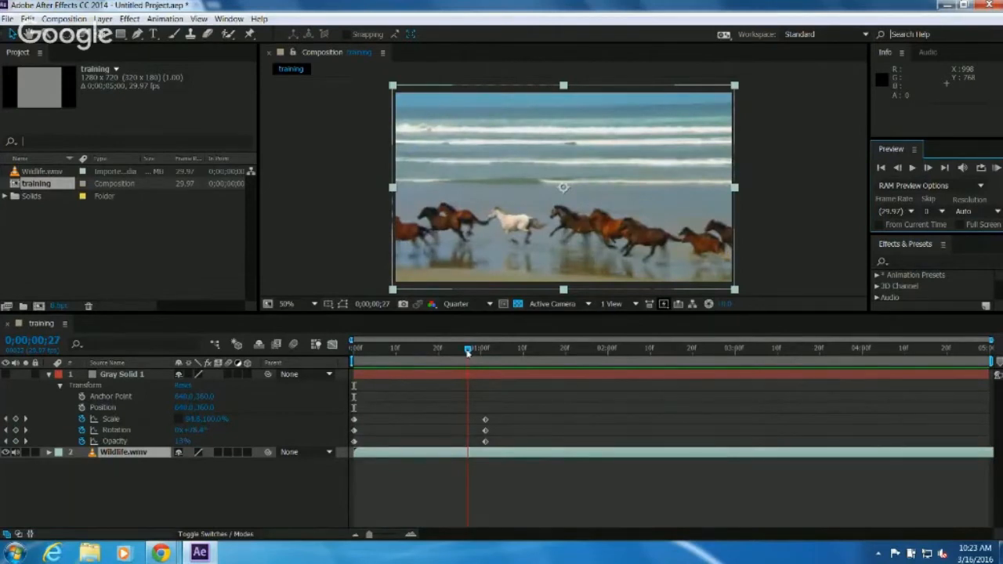
left_click_drag(468, 352, 355, 360)
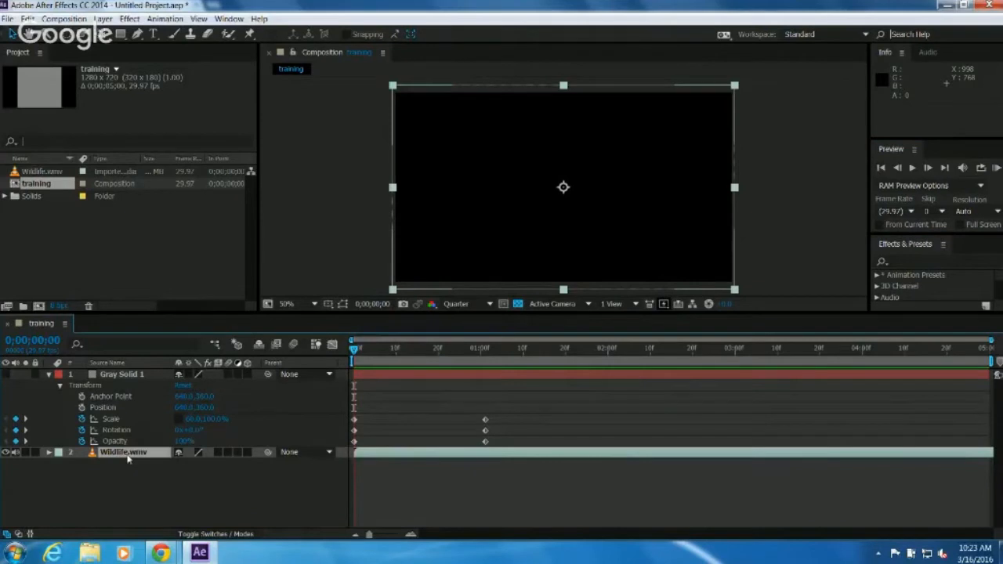
Delete the Wildlife.wmv and keyframed gray solid layers, and add Gray Solid 1 from the Solids folder to the composition again.
key("Delete")
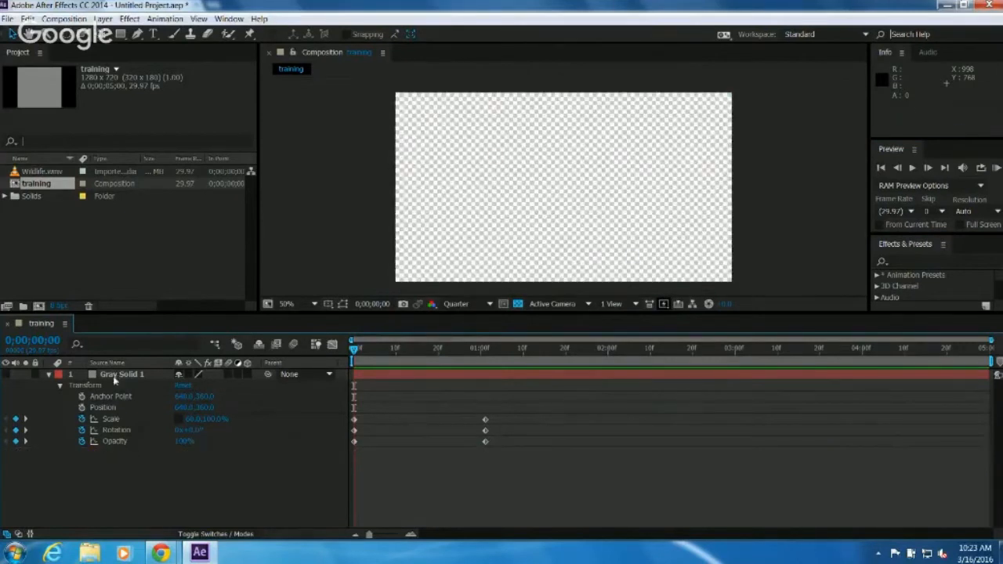
left_click(423, 374)
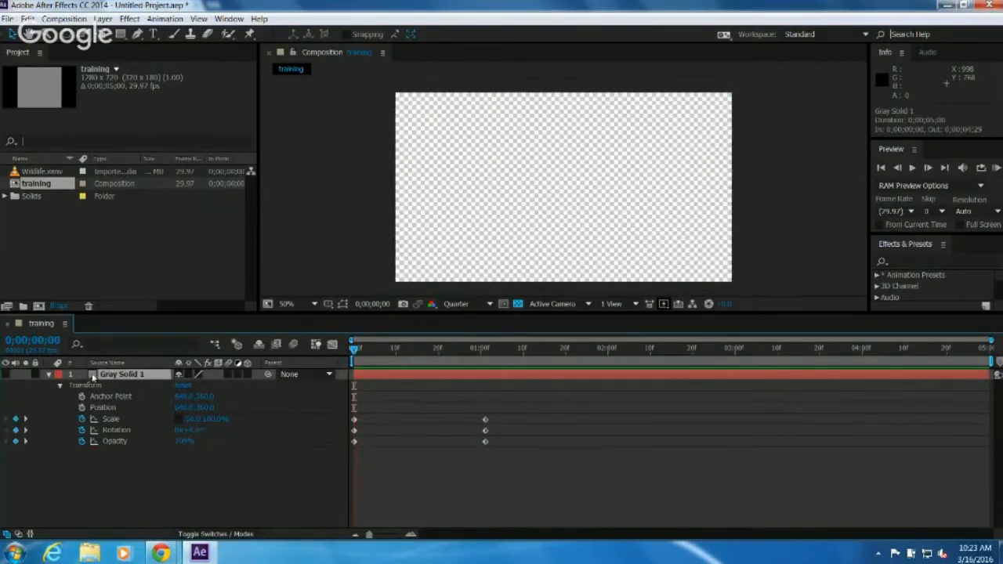
key("Delete")
left_click(9, 196)
left_click_drag(43, 209, 49, 403)
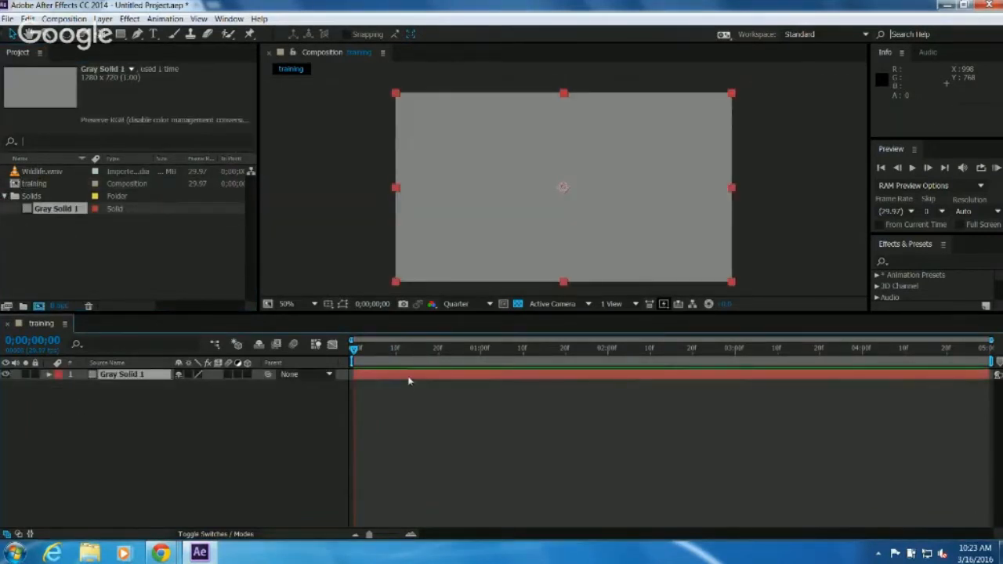
Select the new gray solid layer and display the Motion Sketch controls.
left_click(147, 400)
left_click(137, 378)
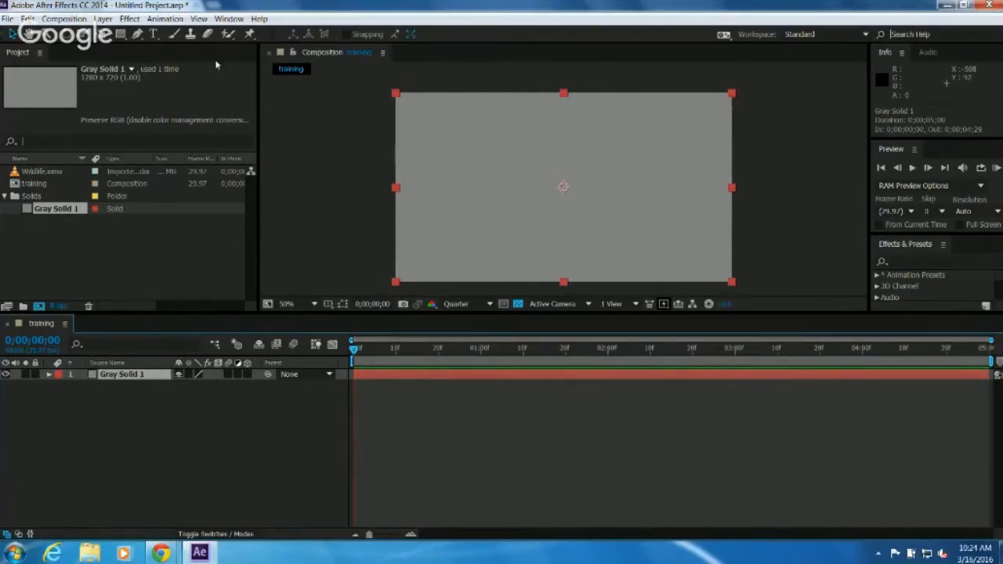
left_click(165, 18)
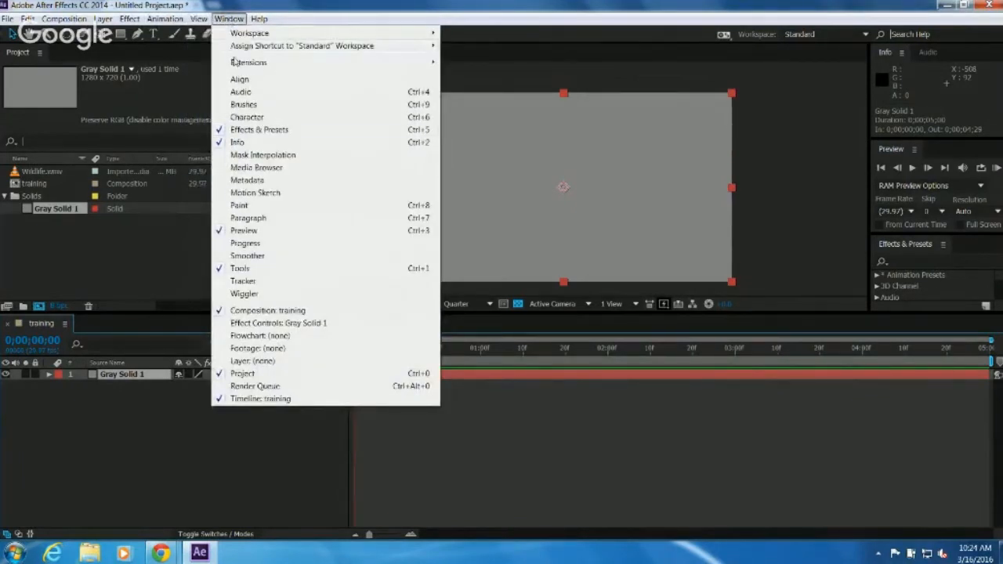
left_click(261, 193)
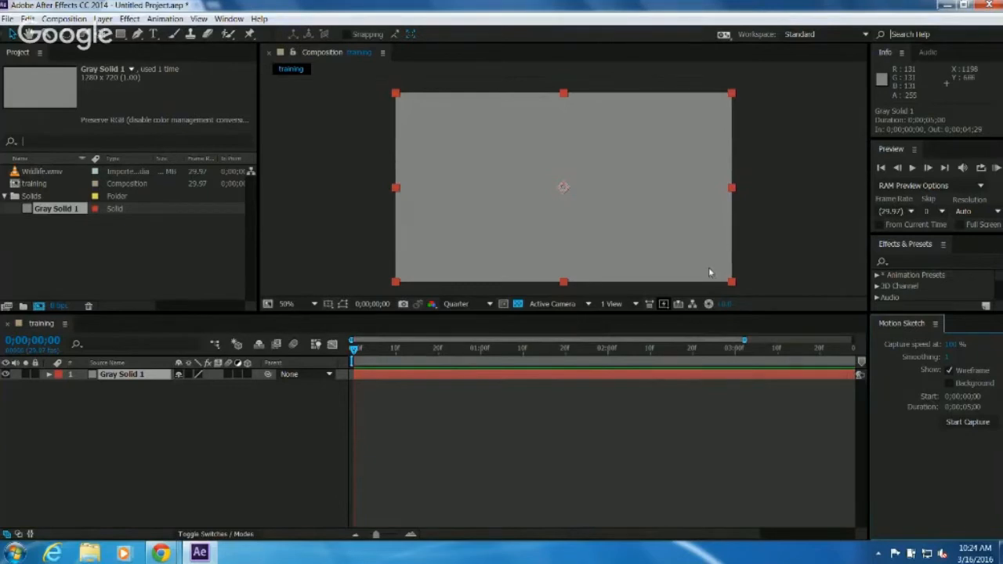
Capture a Motion Sketch for the gray solid, tracing an arc from the frame's lower-right corner up and over past its left edge.
left_click(134, 438)
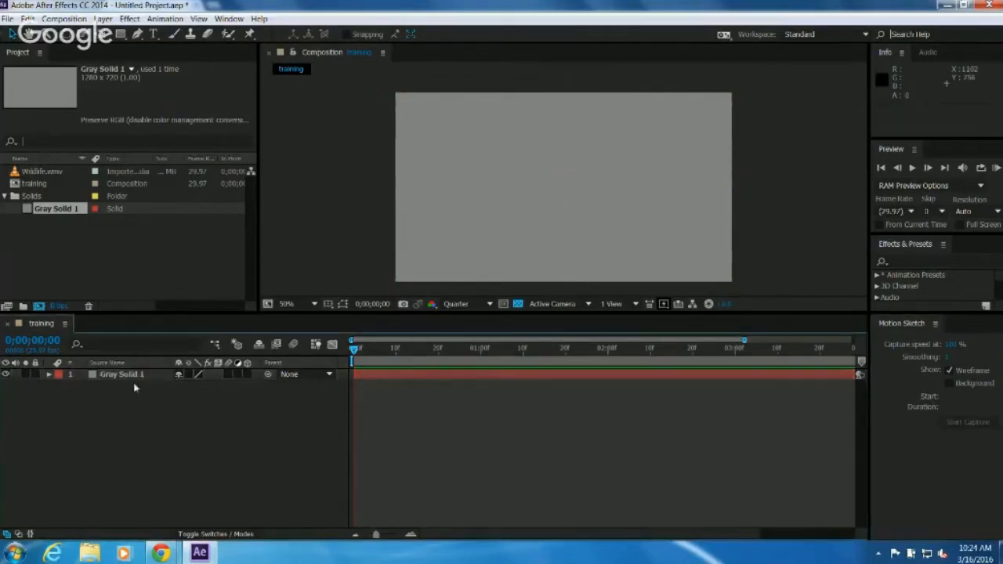
left_click(139, 375)
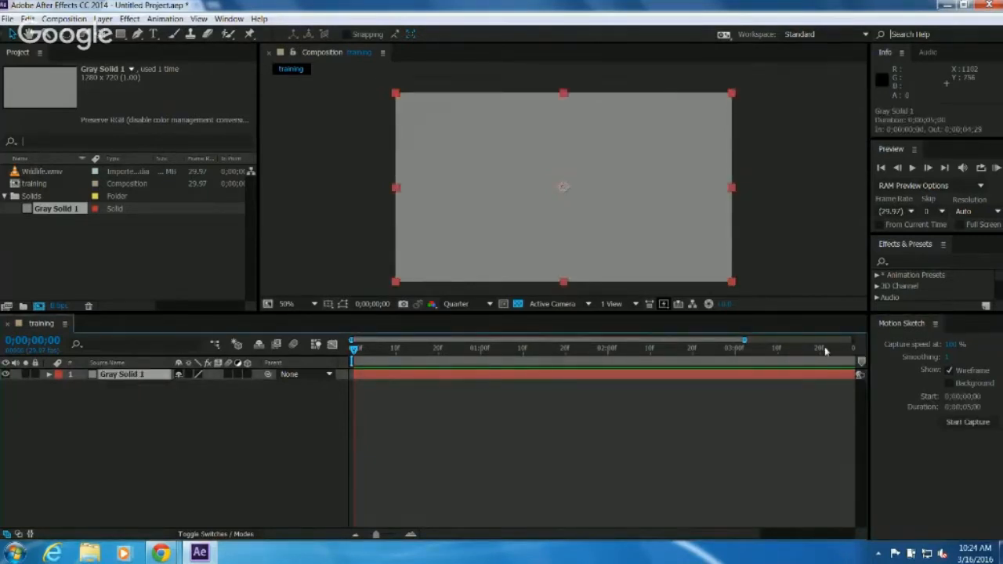
left_click(967, 422)
mouse_move(719, 275)
left_mouse_down()
mouse_move(702, 271)
mouse_move(660, 213)
mouse_move(568, 165)
mouse_move(513, 155)
mouse_move(407, 180)
mouse_move(378, 201)
left_mouse_up()
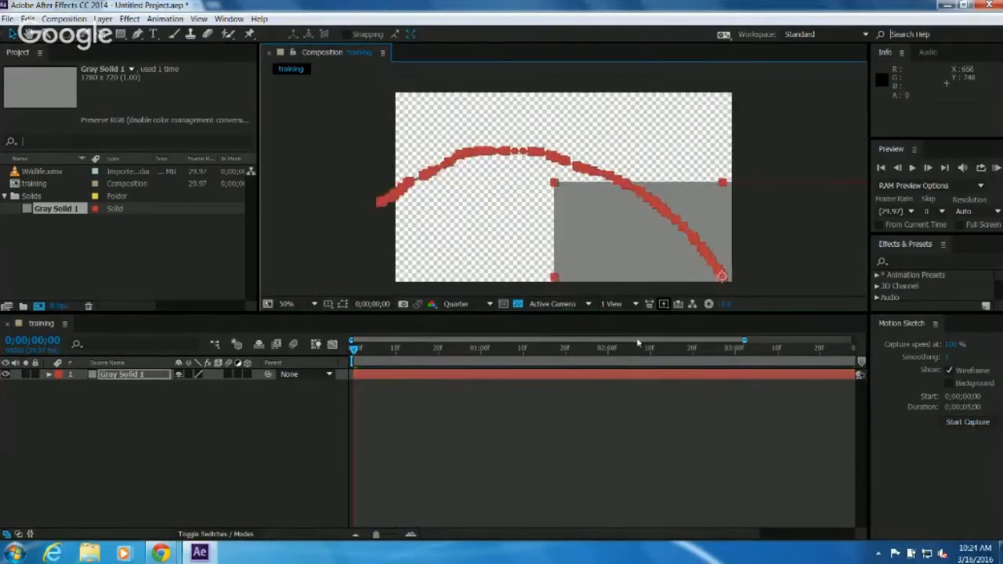
Run a RAM preview of the sketched motion from the first frame, then stop it and return to the first frame.
left_click_drag(354, 350, 333, 353)
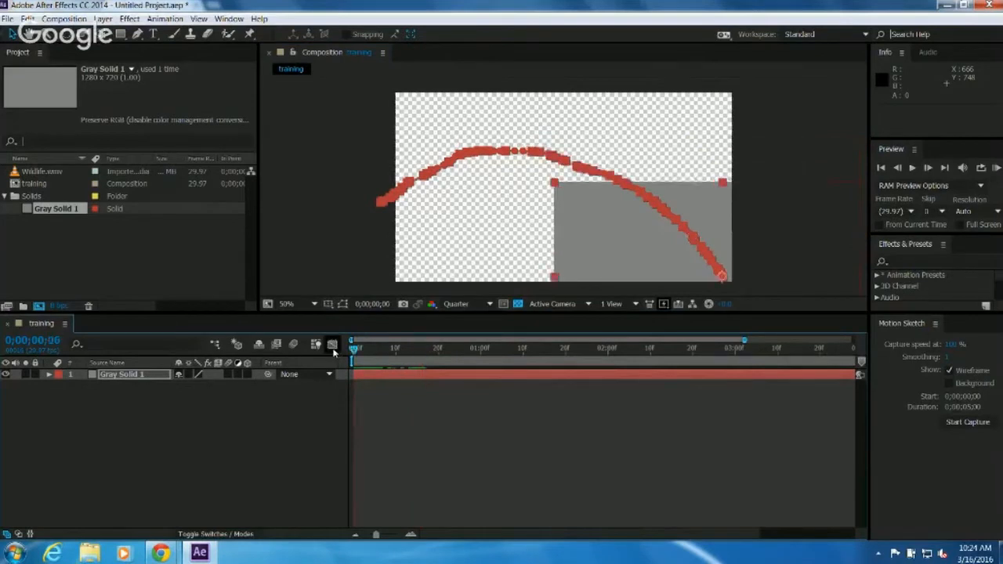
left_click(993, 170)
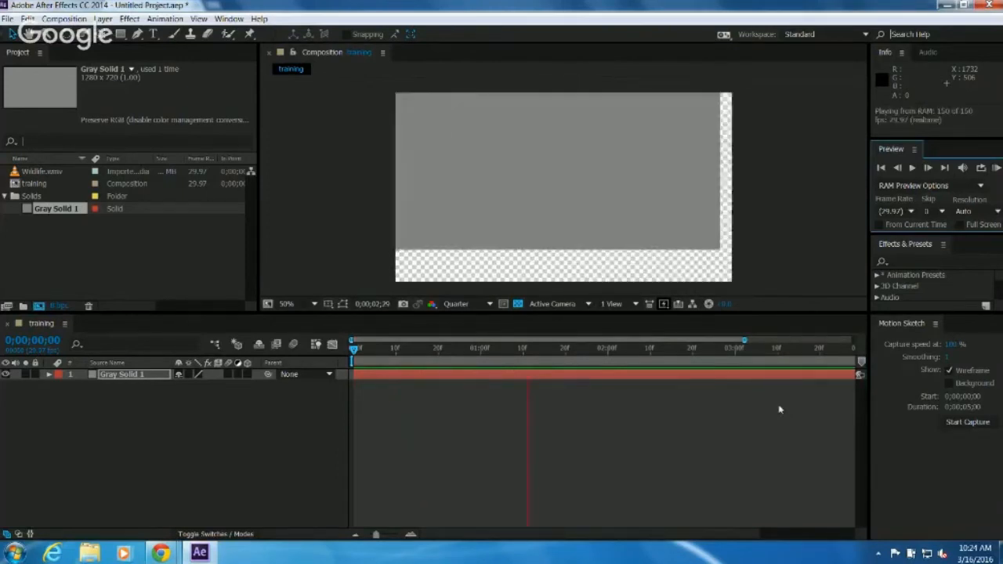
key("space")
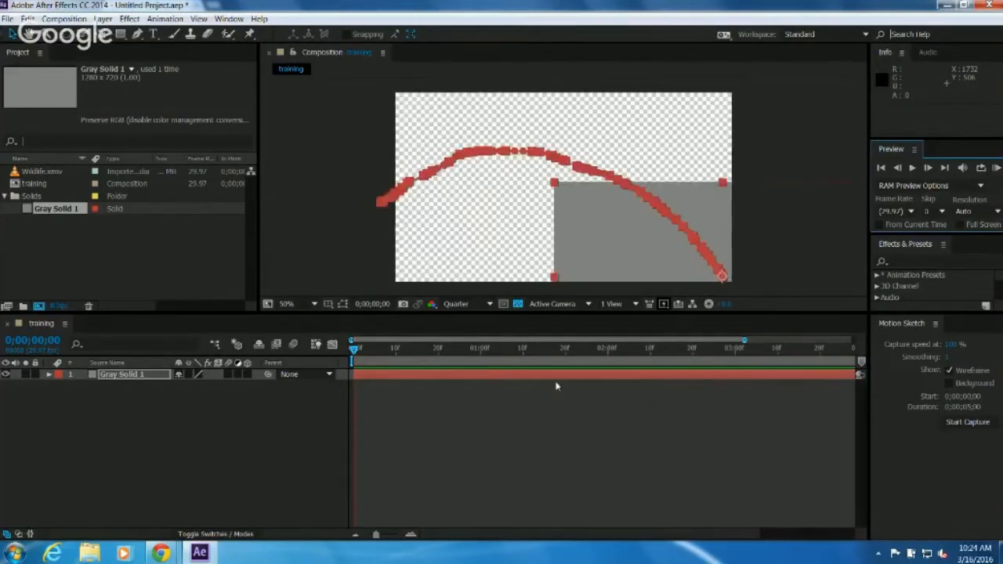
left_click_drag(356, 349, 354, 377)
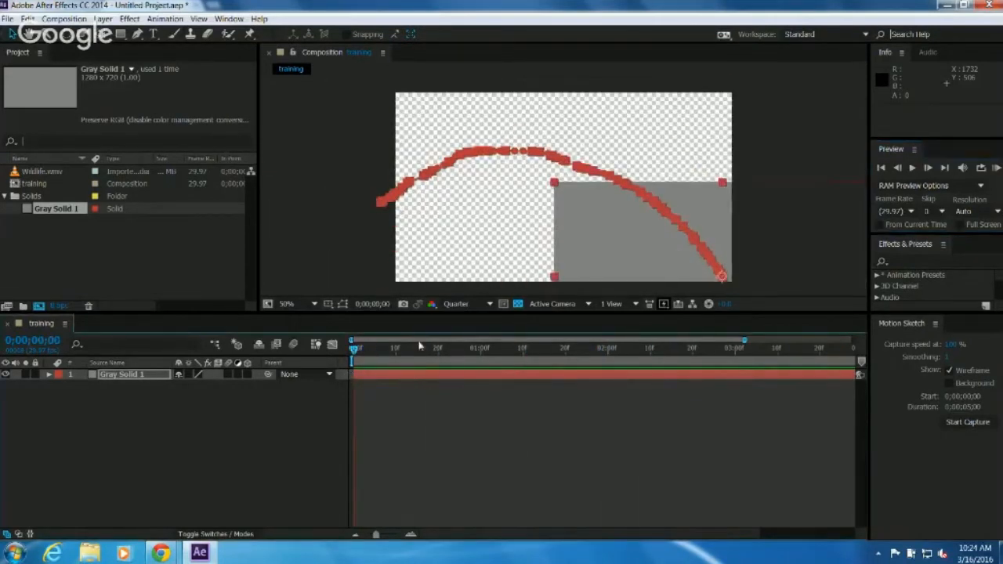
Configure the gray solid's Auto-Orient transform option and preview its motion along the sketched path.
left_click(114, 375)
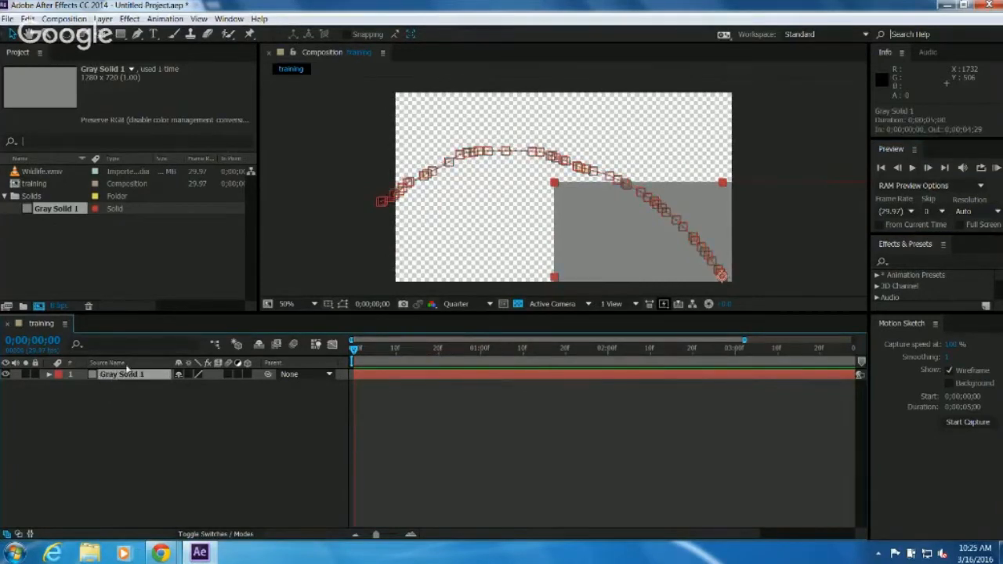
left_click(119, 18)
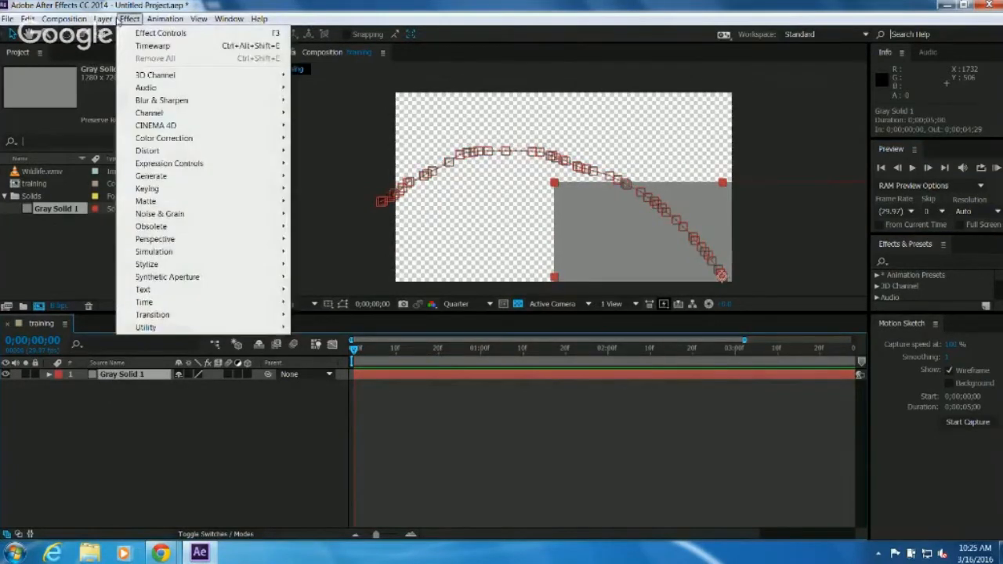
mouse_move(106, 20)
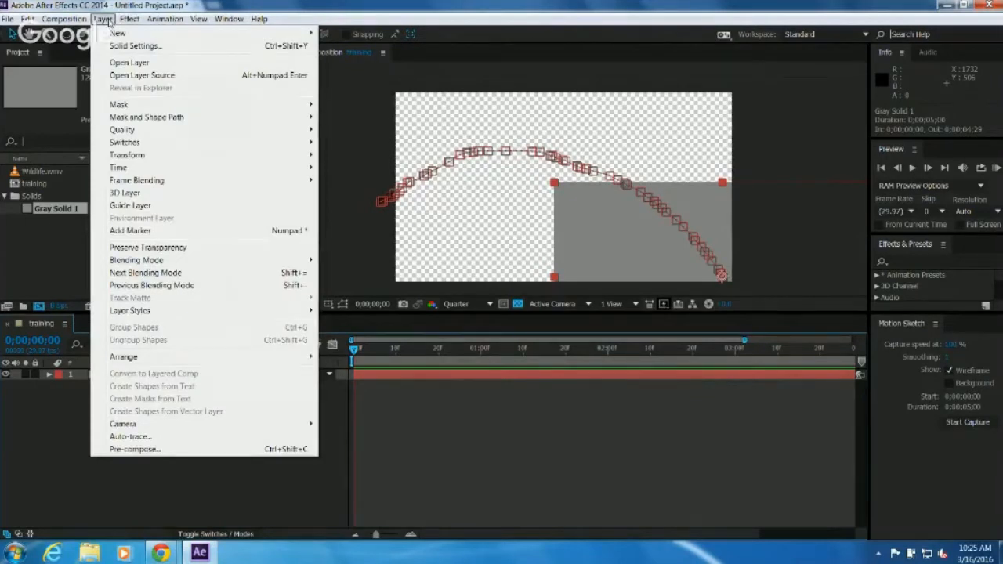
left_click(109, 20)
left_click(98, 398)
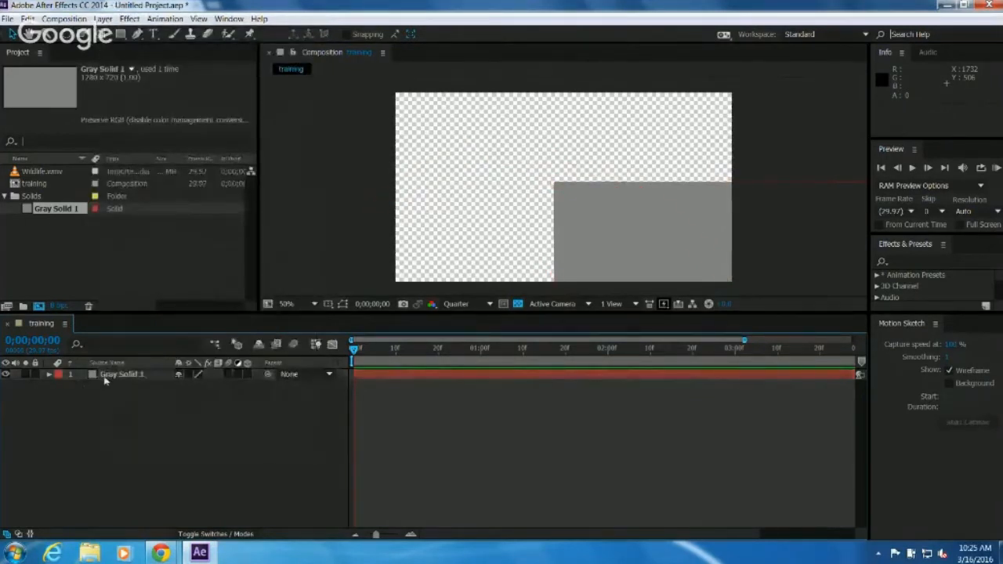
left_click(104, 377)
left_click(103, 19)
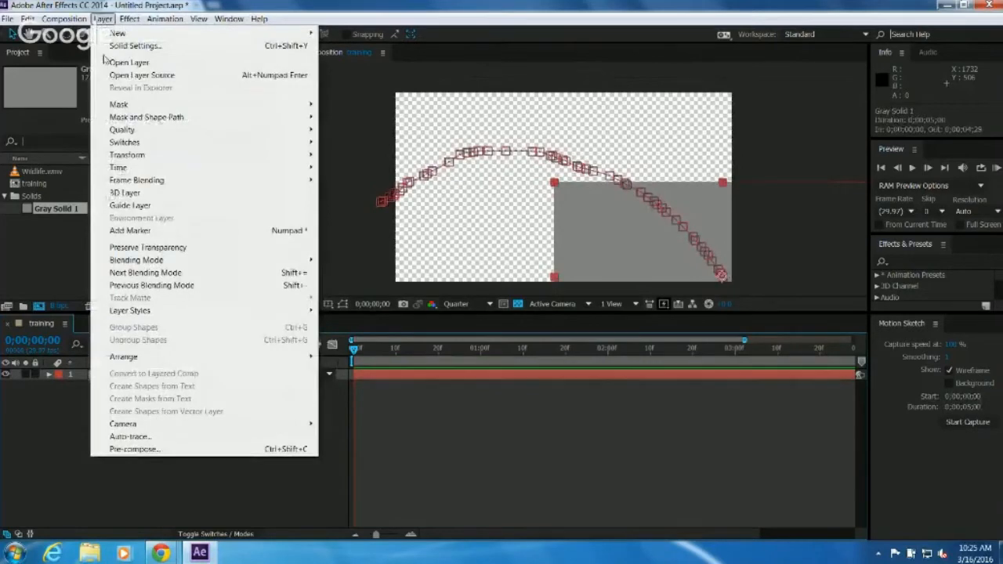
mouse_move(121, 160)
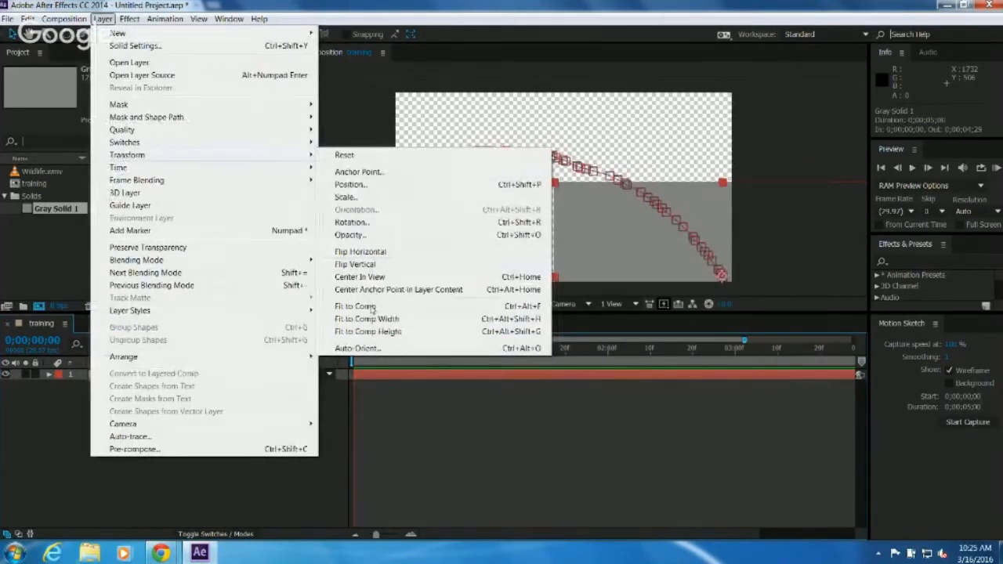
left_click(367, 349)
left_click(307, 191)
left_click(409, 254)
key("KP_0")
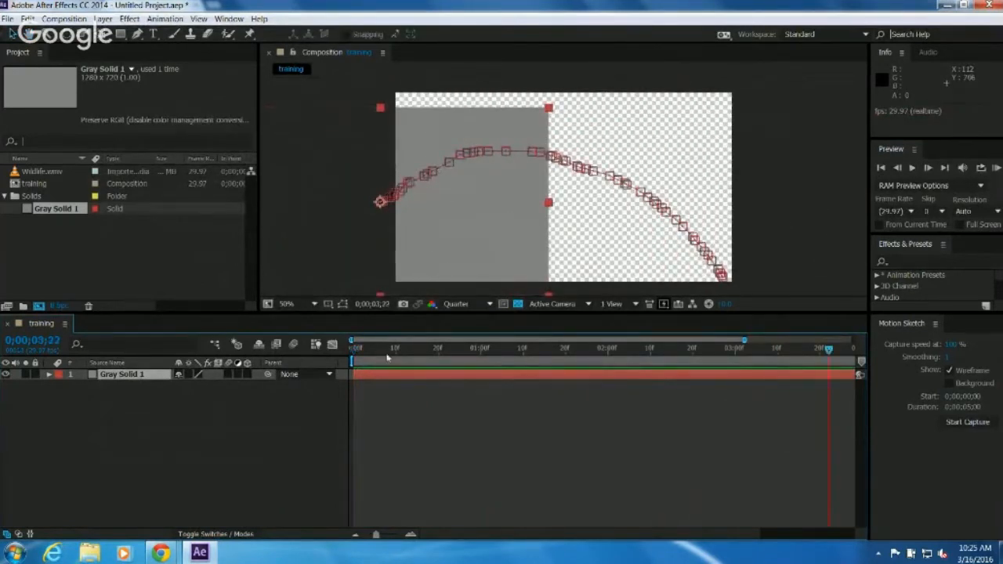
Return to the first frame, reveal the gray solid's transform properties and select all its Position keyframes.
left_click_drag(386, 352, 351, 357)
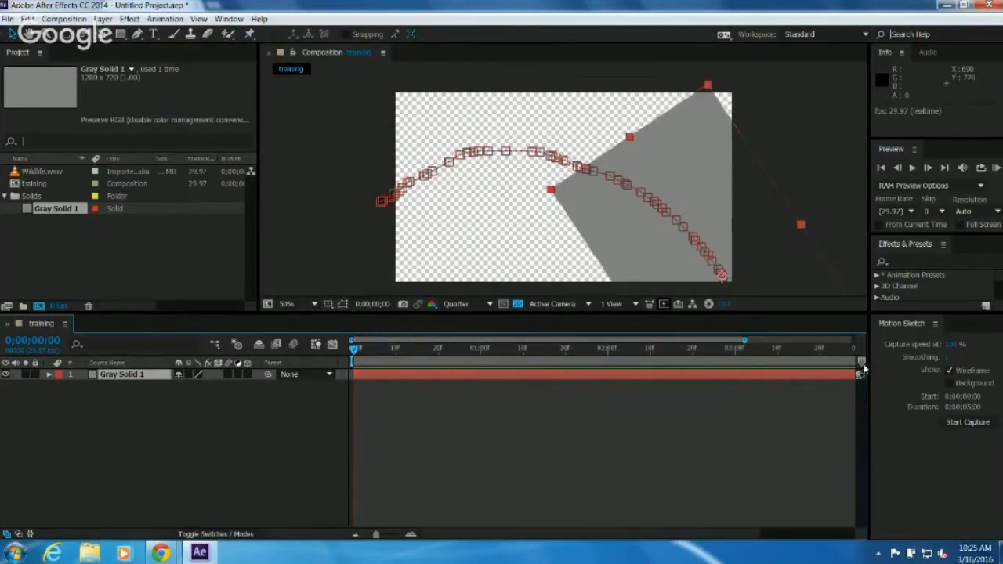
left_click(49, 375)
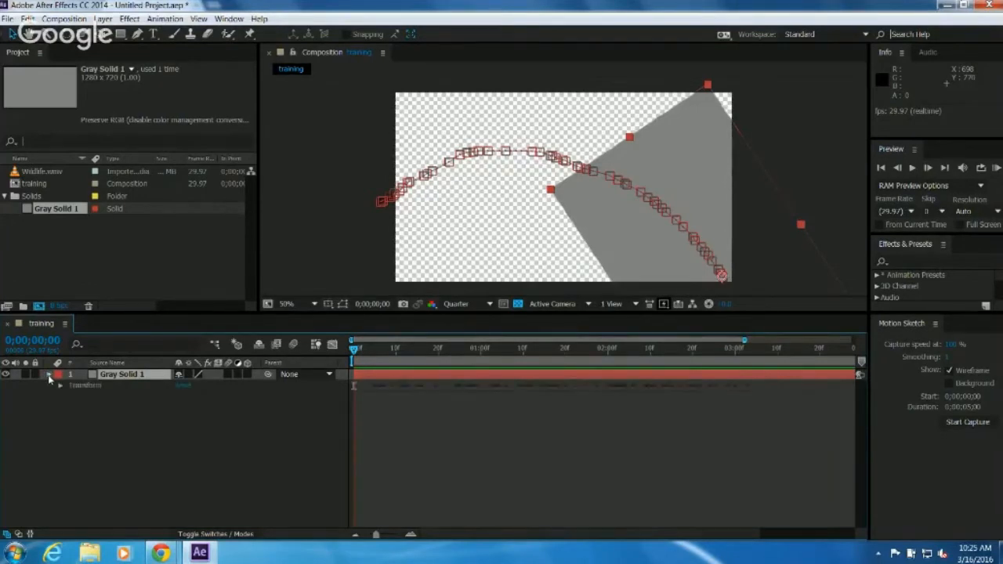
left_click(59, 386)
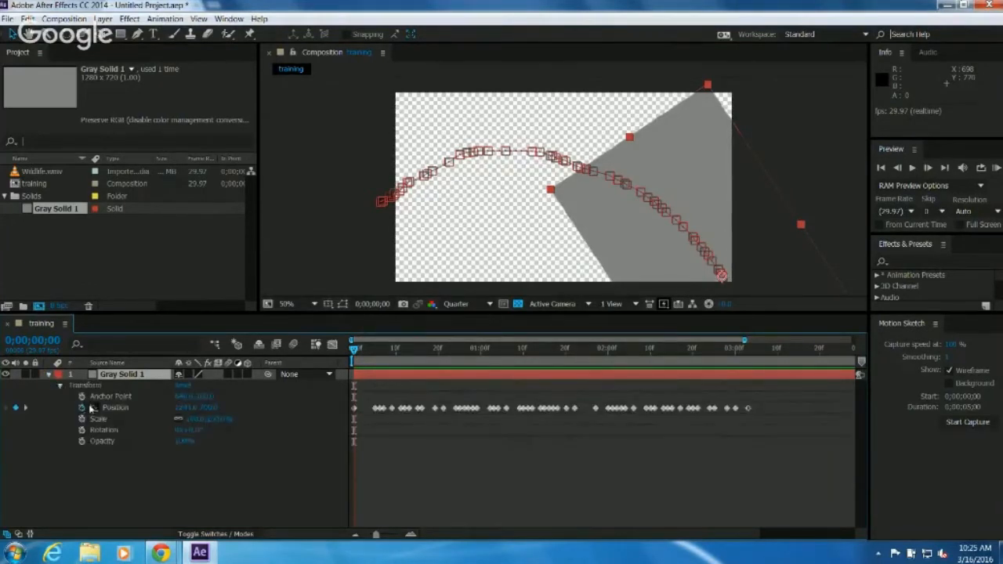
left_click(378, 428)
left_click(117, 407)
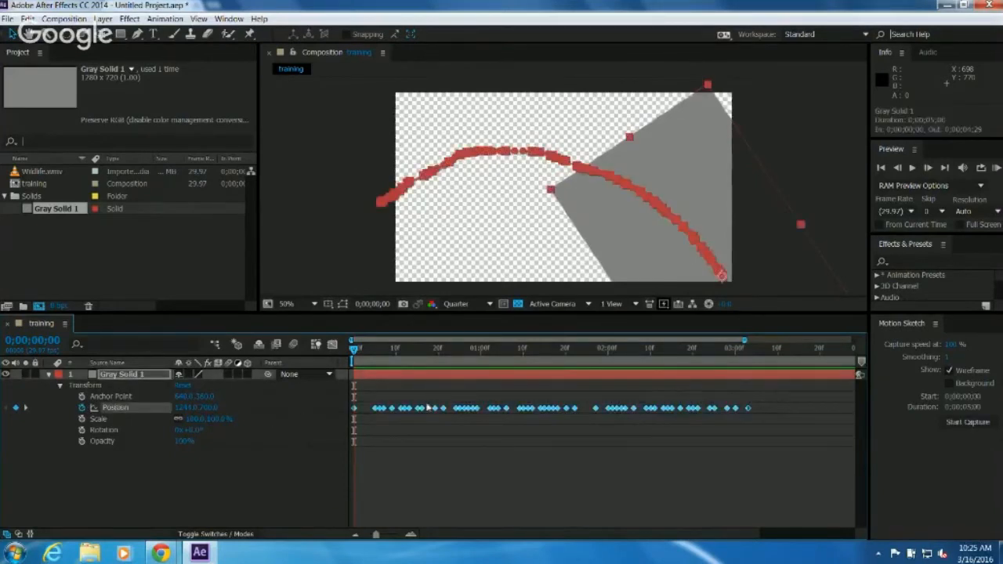
Preview the gray solid's motion along the sketched path with its keyframes selected, then return to the first frame.
key("space")
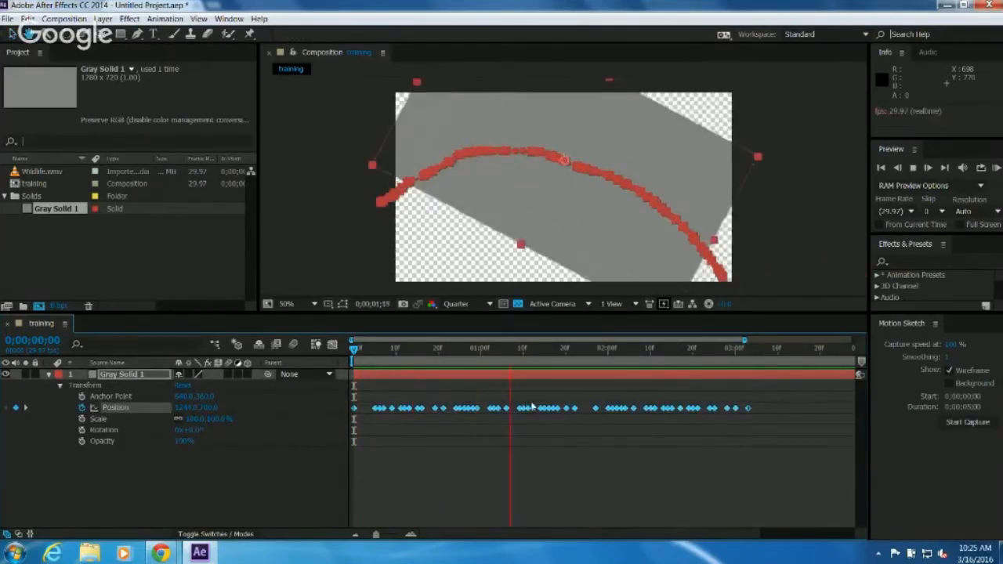
key("space")
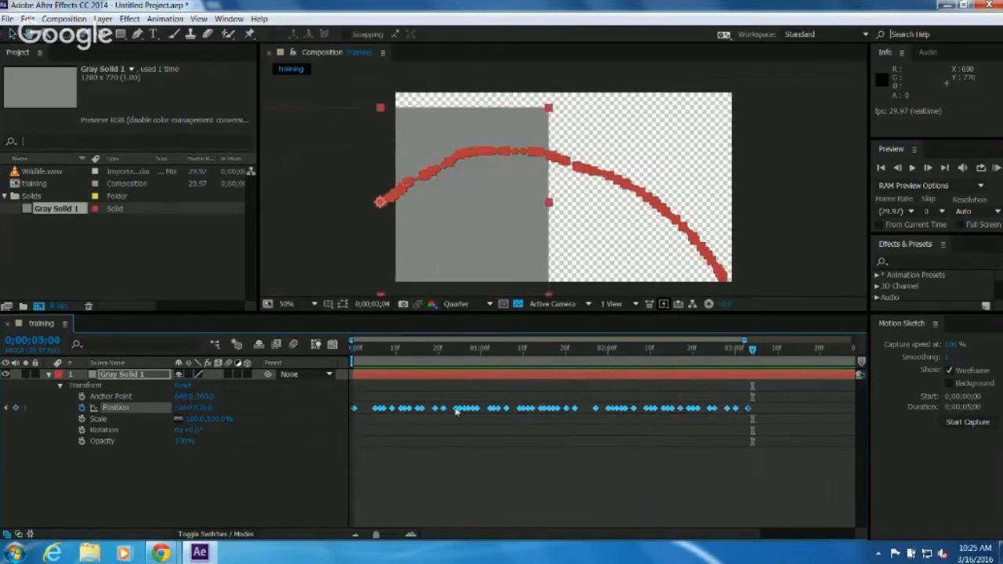
left_click_drag(373, 350, 325, 365)
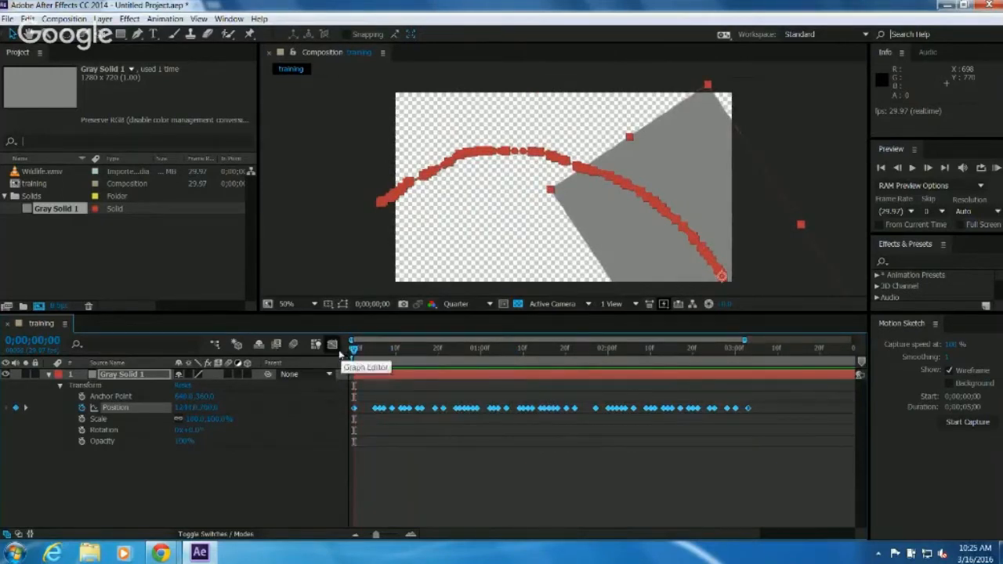
Delete the gray solid layer from the training composition.
left_click(377, 432)
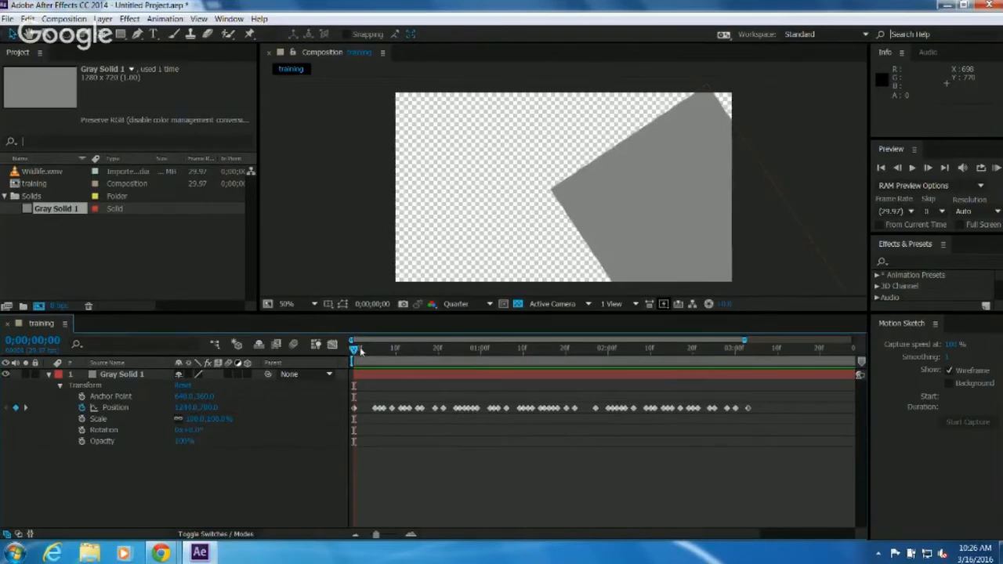
left_click(125, 375)
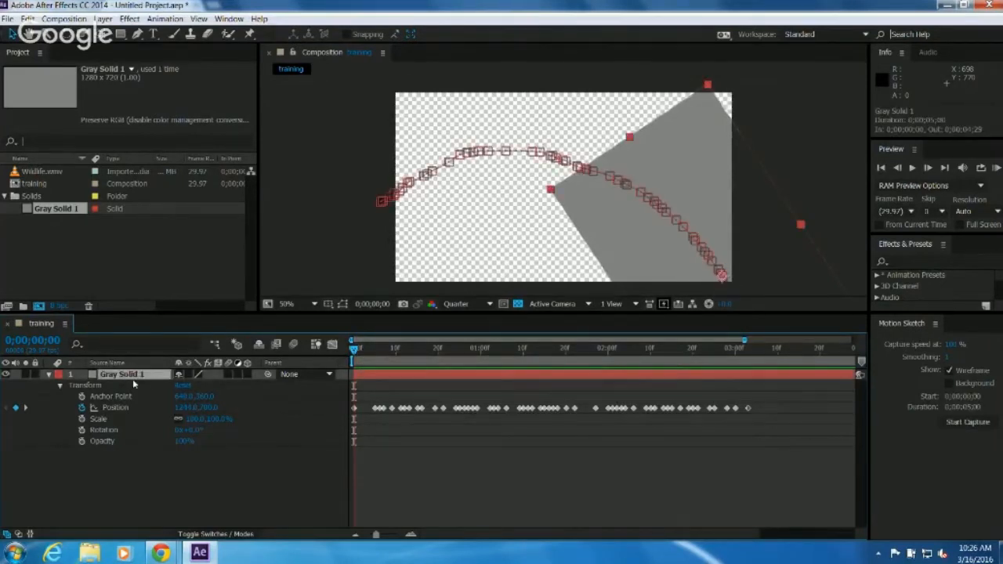
key("Delete")
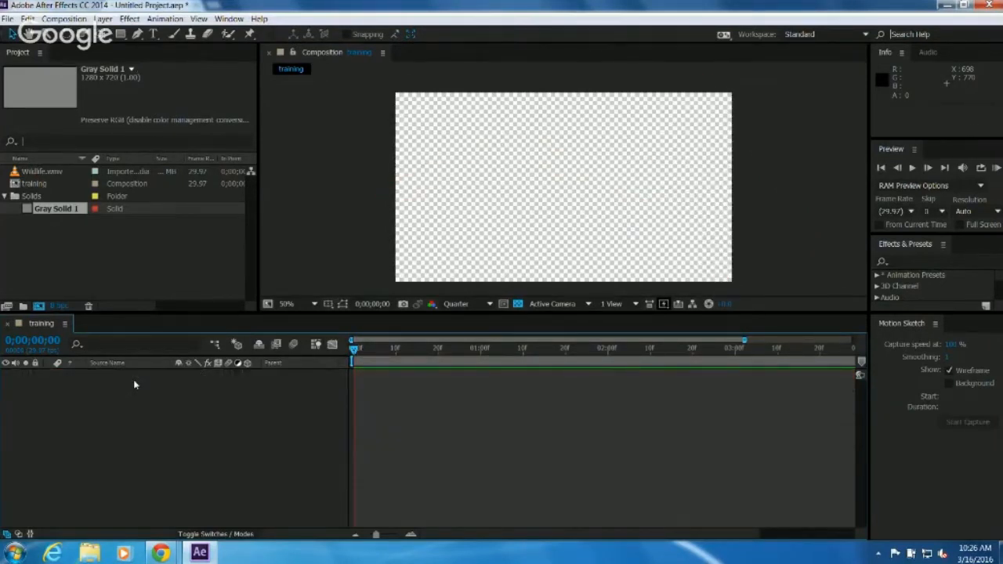
Create a horizontal text layer reading "TEXT" in the upper-left area of the frame with the Type tool.
left_click(151, 37)
left_click(156, 37)
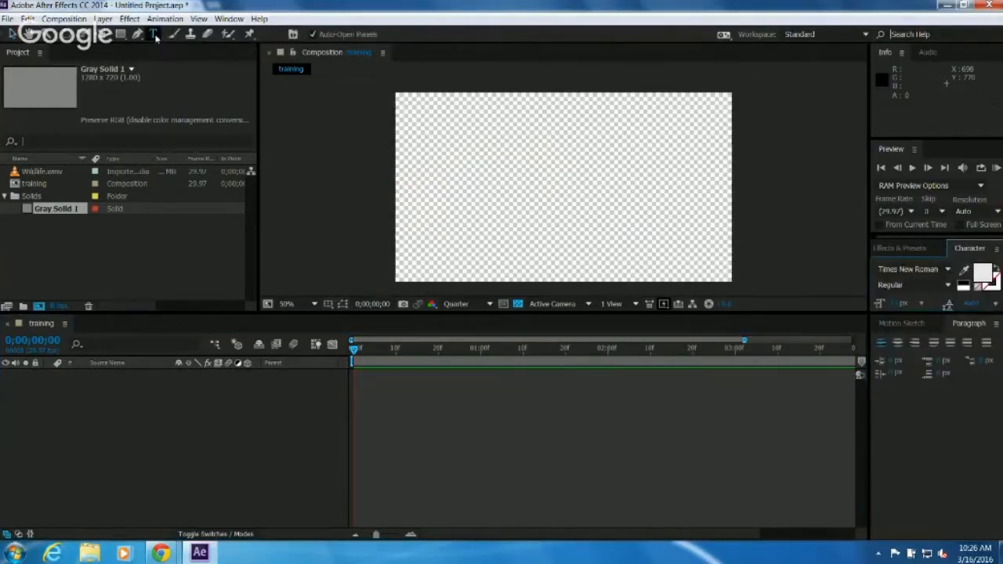
left_click(155, 38)
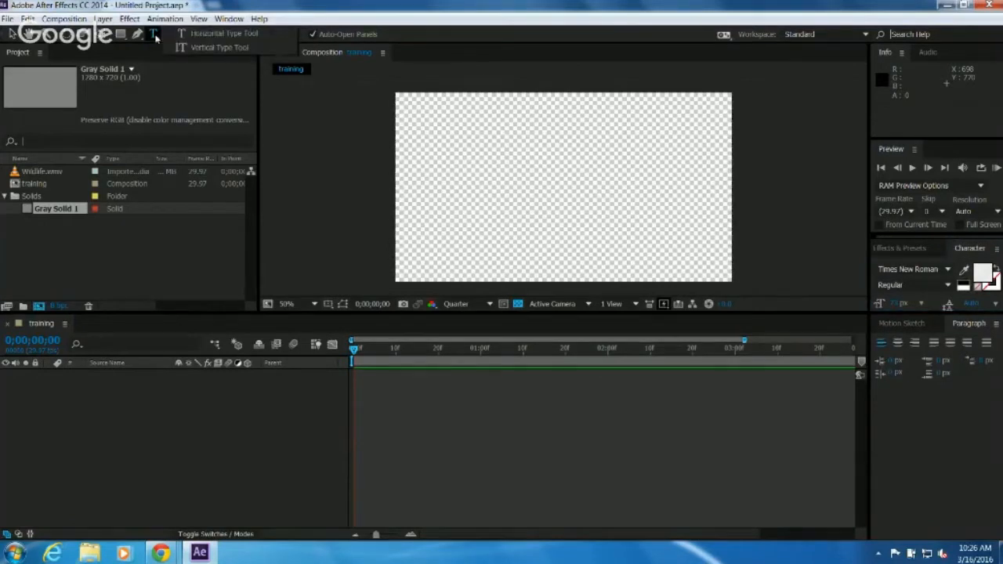
left_click(137, 35)
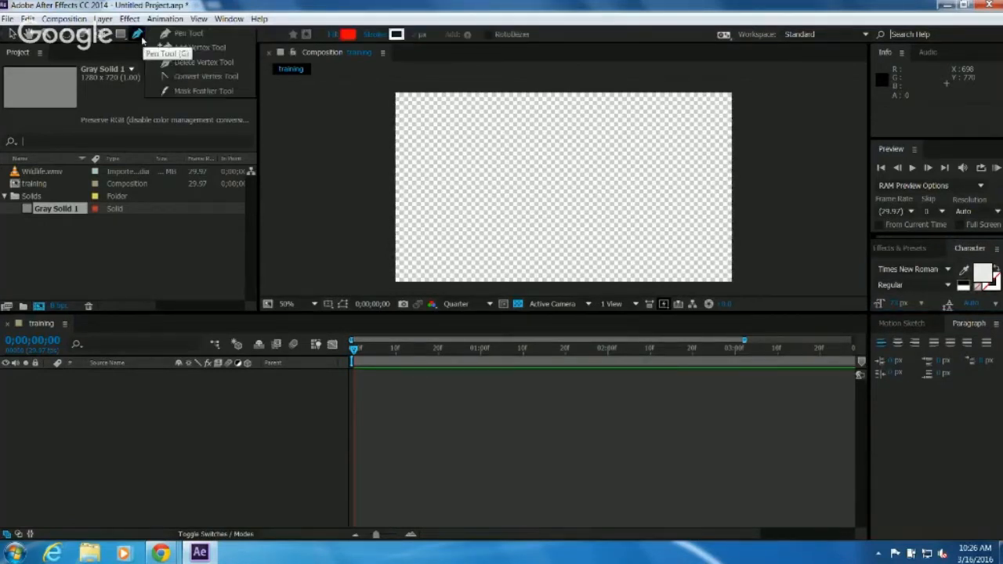
left_click(154, 34)
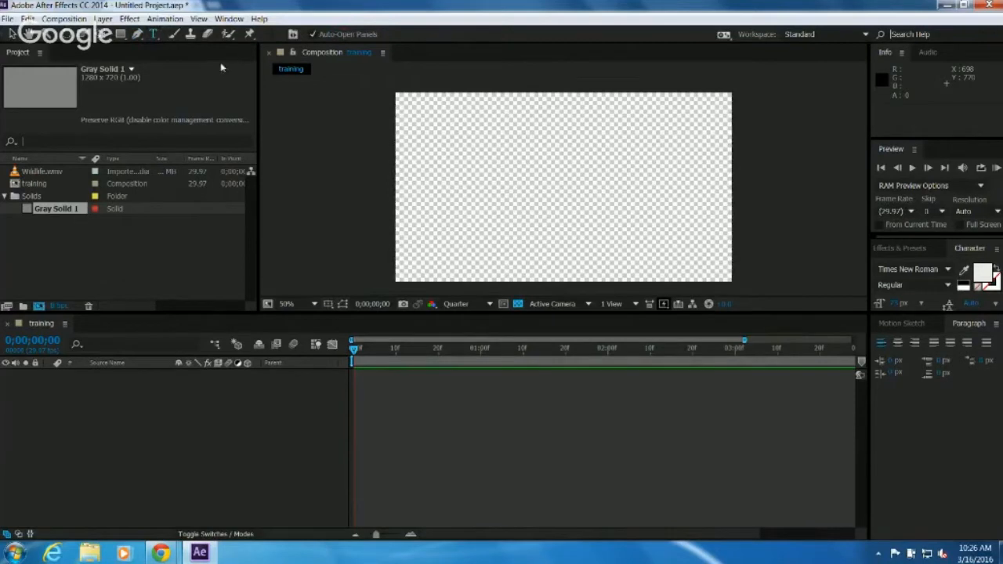
left_click(418, 157)
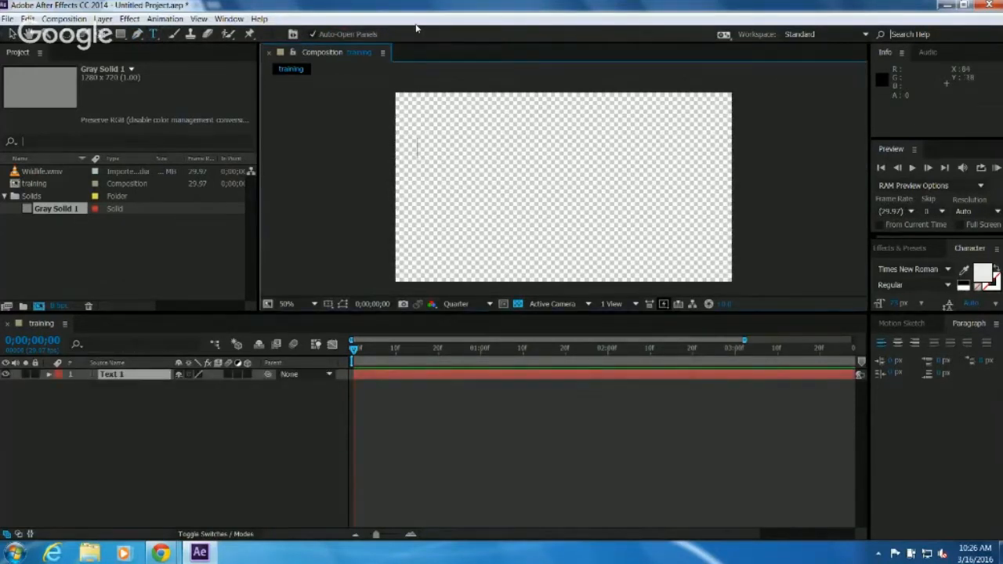
type("TEXT")
Turn off the composition's transparency grid so the frame shows a black background behind the text.
key("ctrl+a")
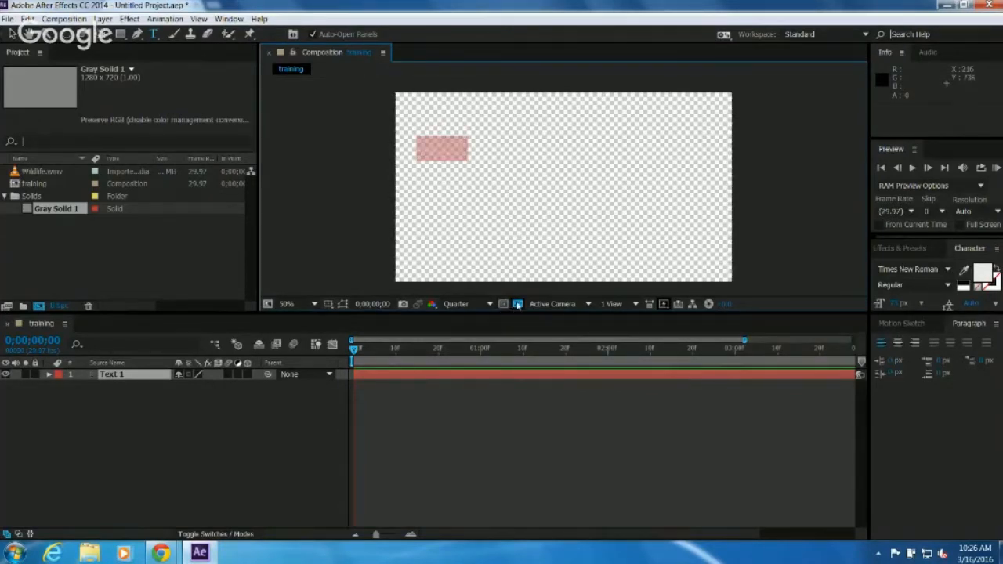
left_click(517, 304)
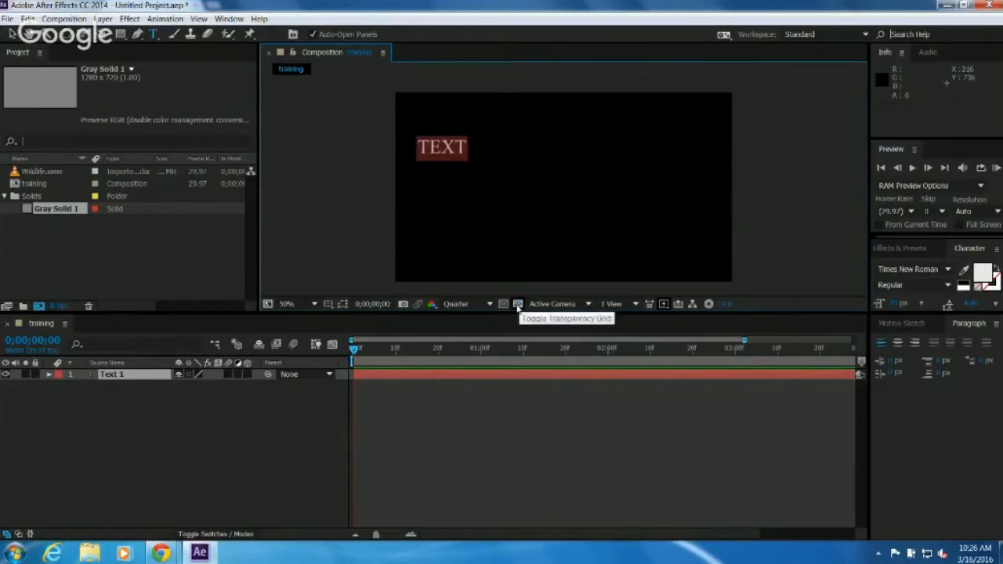
left_click(517, 305)
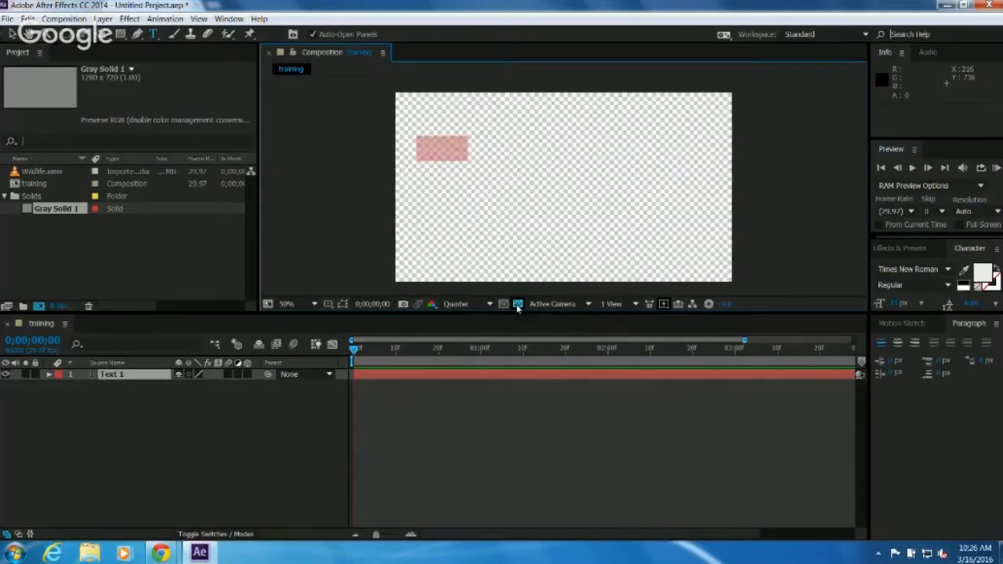
left_click(517, 304)
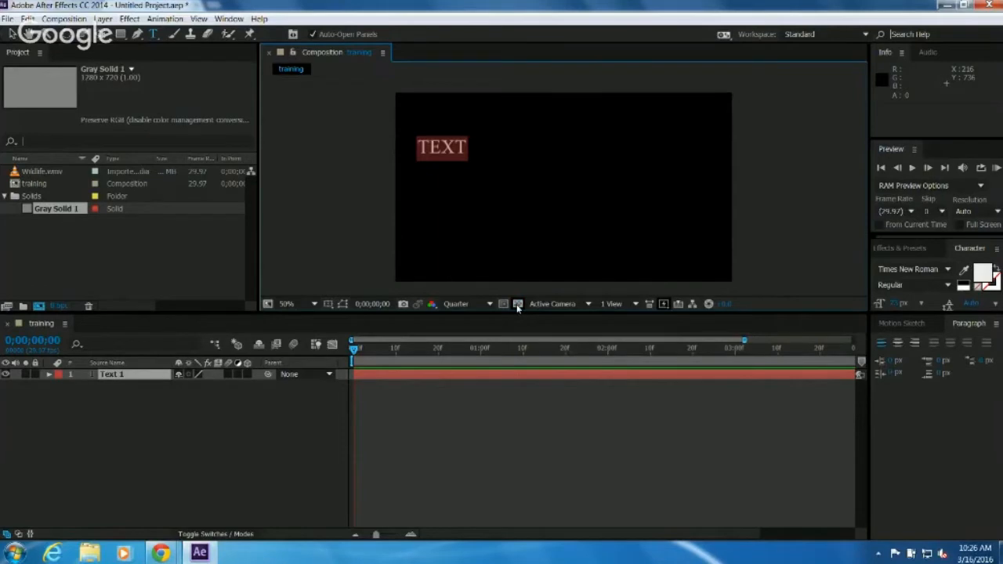
Move the text to the frame's lower-left area, at about position 112, 616.
left_click(453, 408)
left_click(14, 35)
left_click_drag(431, 151, 438, 250)
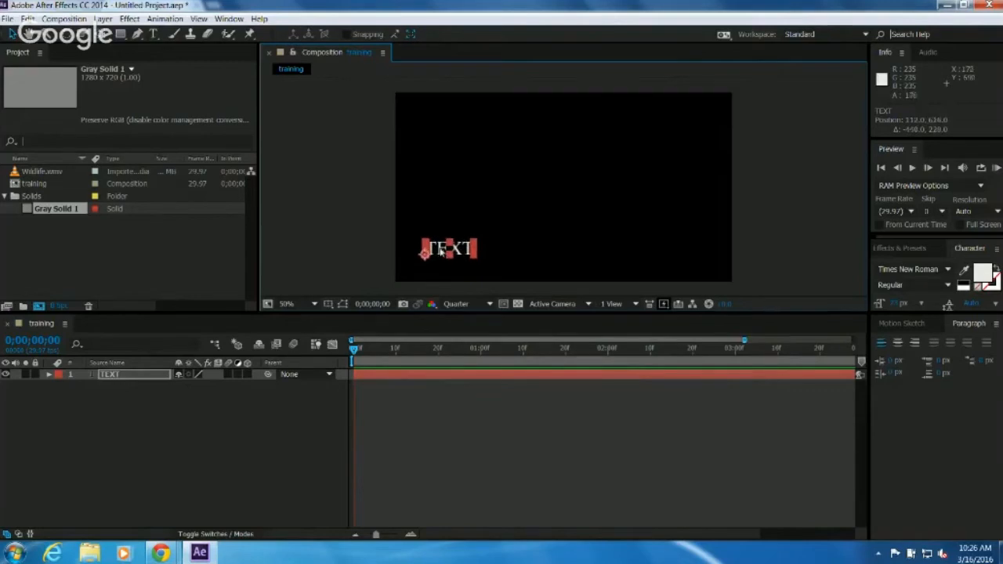
Reveal the text layer's transform properties and set a Position keyframe at the first frame.
left_click(51, 375)
left_click(59, 386)
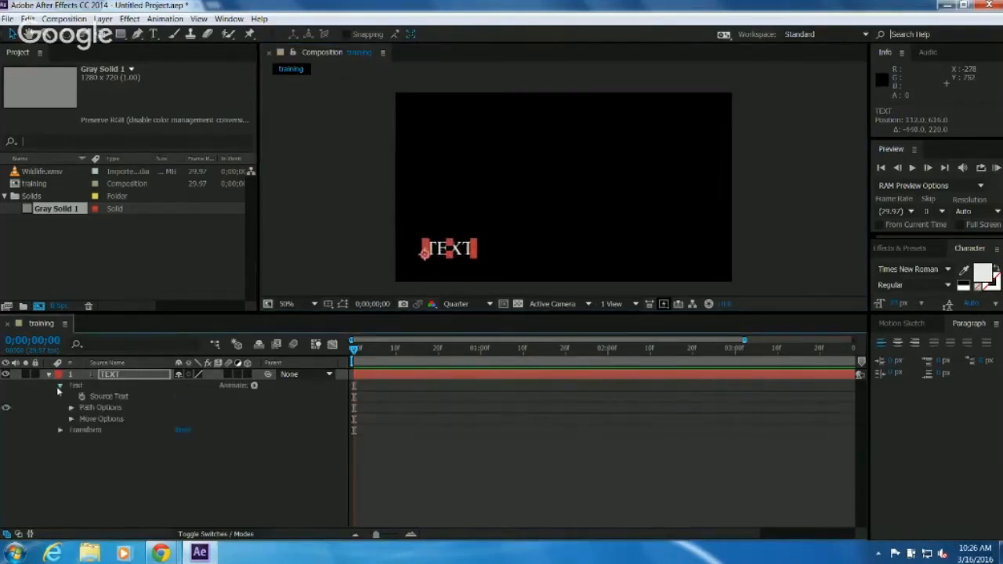
left_click(59, 386)
left_click(60, 397)
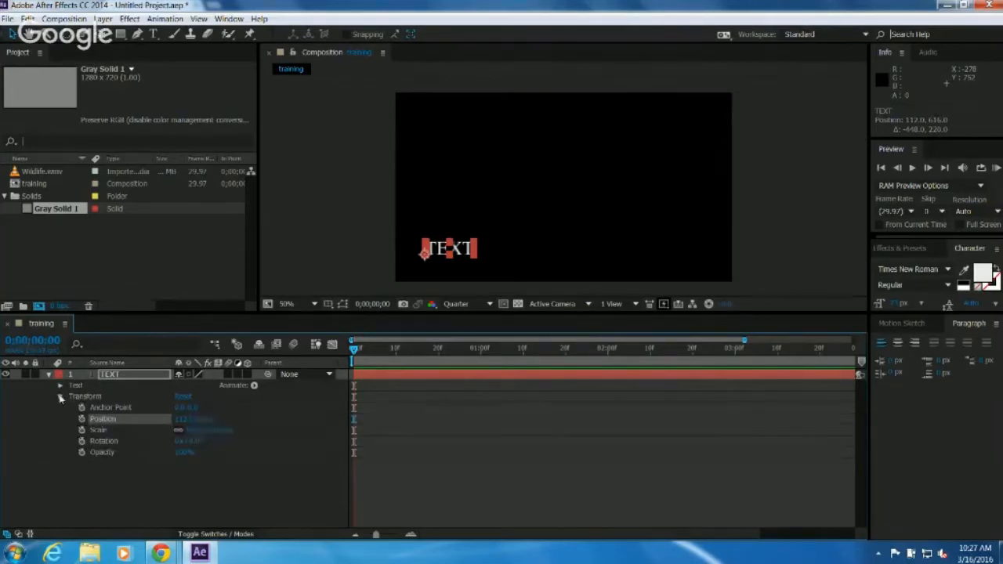
left_click(82, 419)
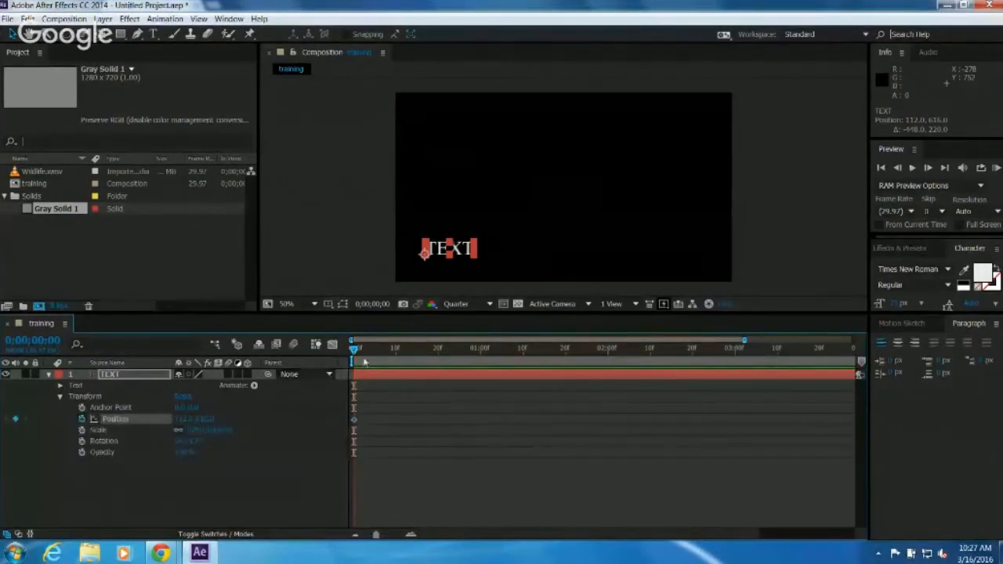
Add a second Position keyframe for the text at 0;00;02;00 and return to the first frame.
left_click_drag(354, 352, 608, 358)
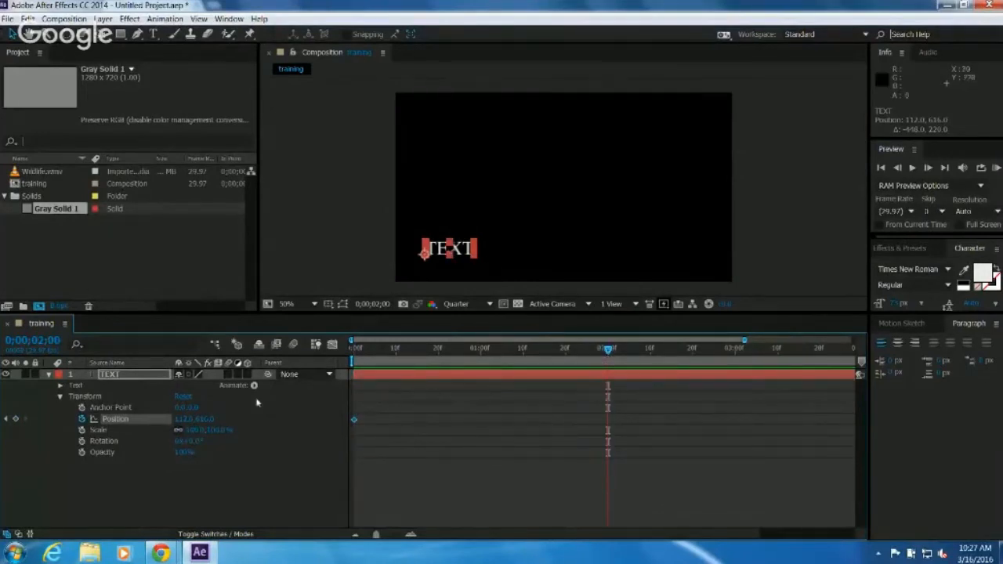
left_click(16, 420)
left_click_drag(601, 347, 581, 348)
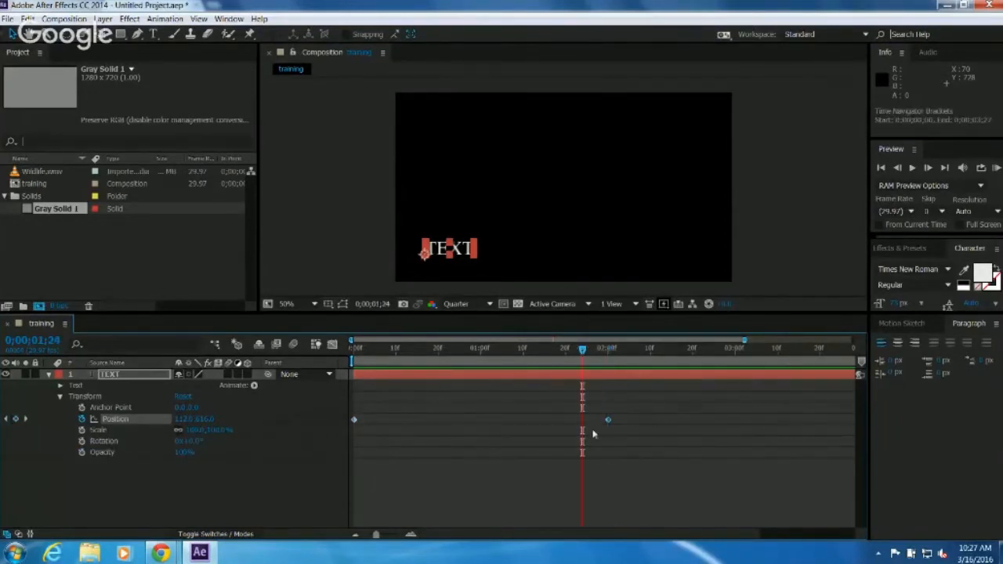
left_click(607, 357)
left_click_drag(607, 357, 352, 362)
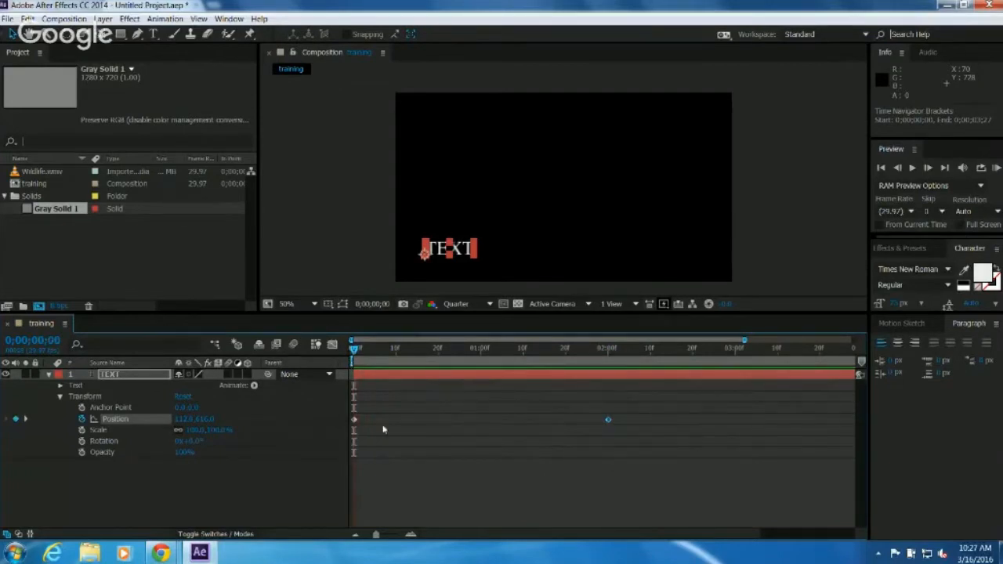
Select the text's Position keyframes and move the text beyond the frame's left edge, to about -303, 630.
left_click(380, 482)
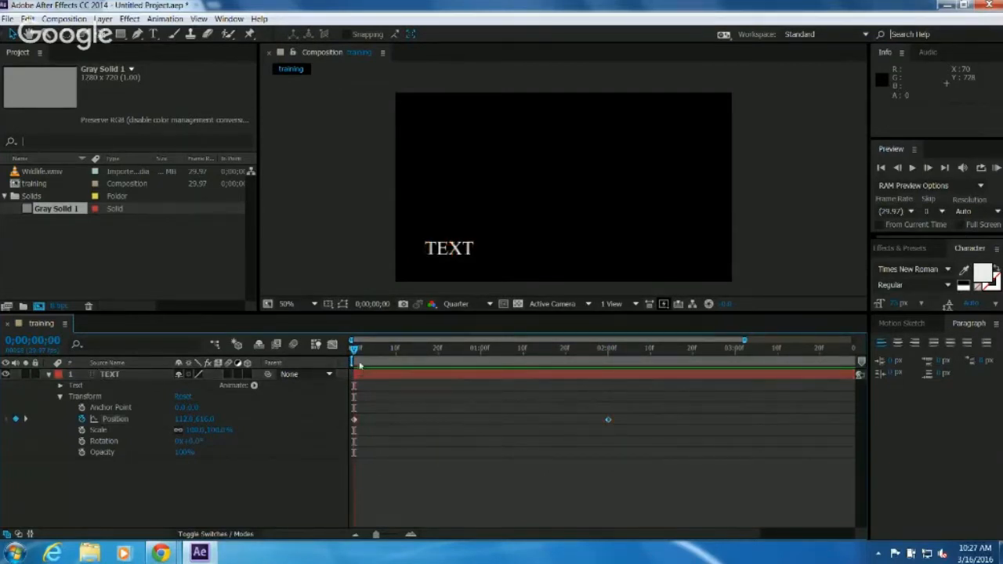
left_click(113, 419)
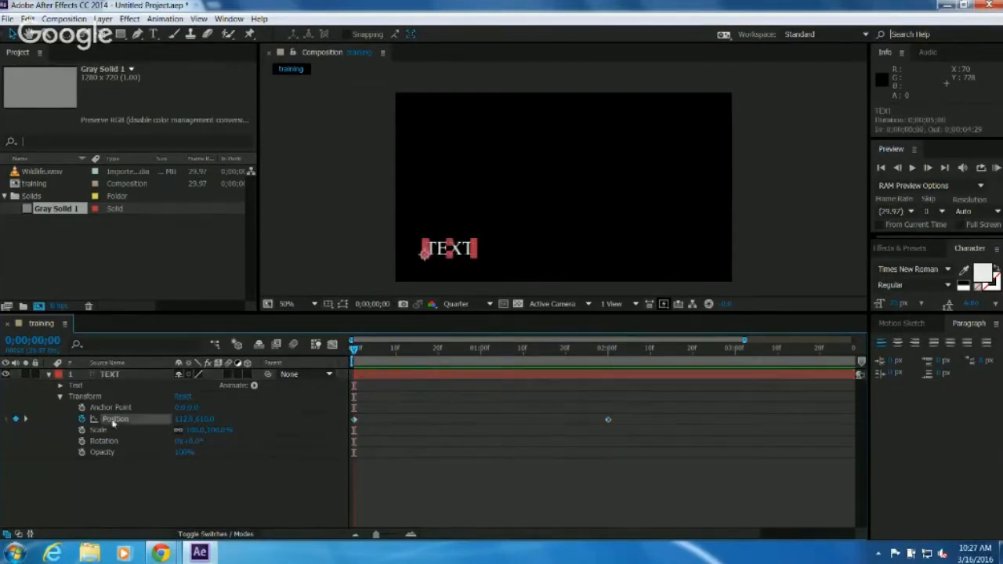
left_click_drag(205, 418, 54, 429)
left_click_drag(190, 419, 59, 419)
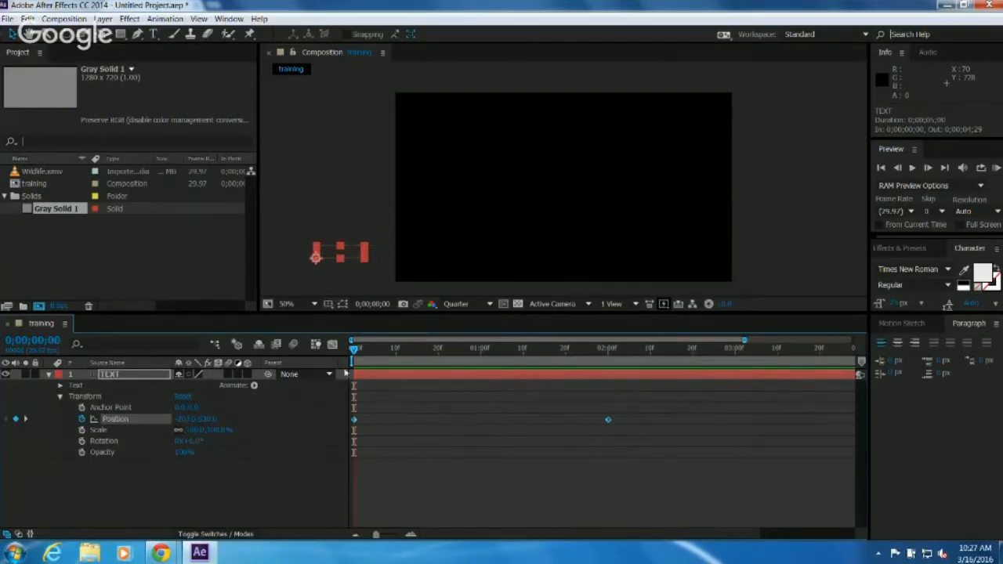
At 0;00;02;00, move the text back into the frame at about 131, 630, then return to the first frame.
left_click_drag(352, 352, 356, 352)
left_click_drag(364, 351, 608, 352)
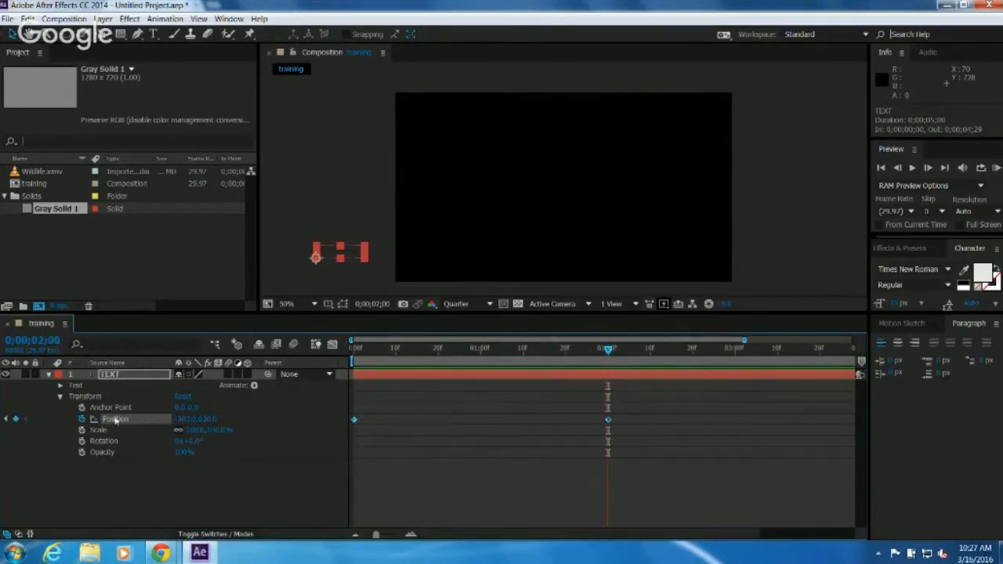
left_click_drag(180, 423, 452, 404)
left_click(452, 404)
left_click_drag(614, 355, 307, 362)
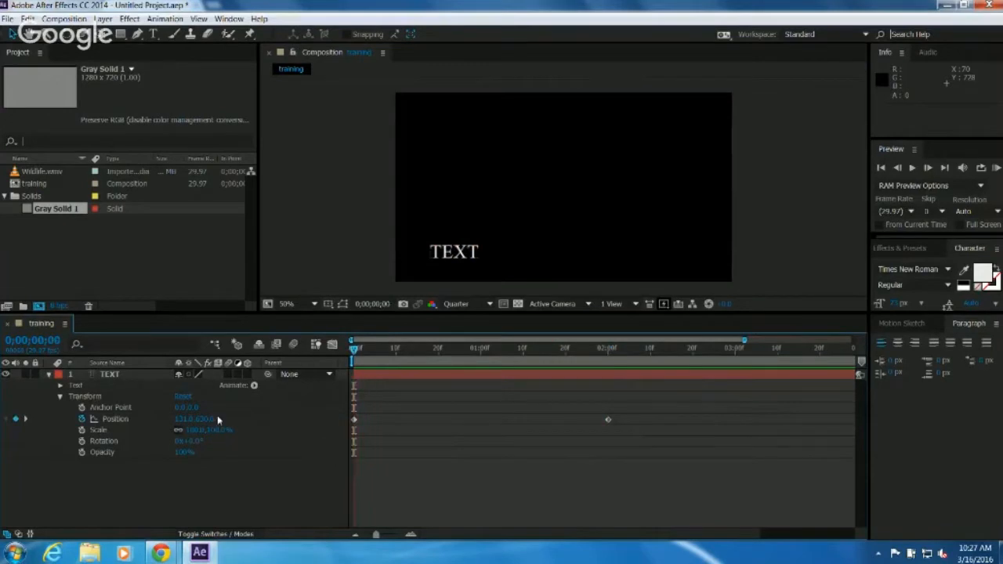
Clear the text's Position keyframes and set new ones at the first frame and at 0;00;01;02.
left_click(82, 418)
left_click(82, 418)
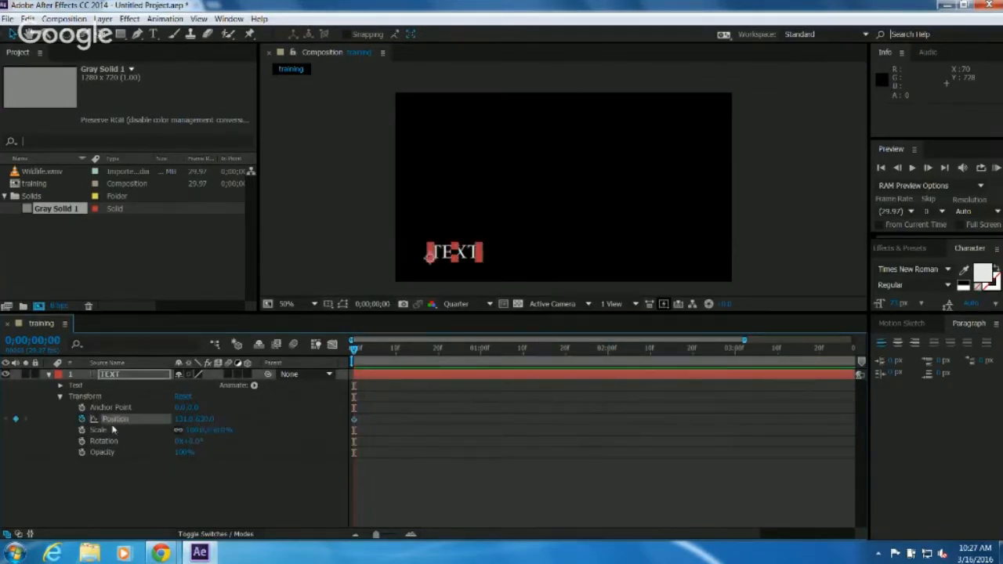
left_click_drag(385, 351, 489, 349)
left_click(15, 418)
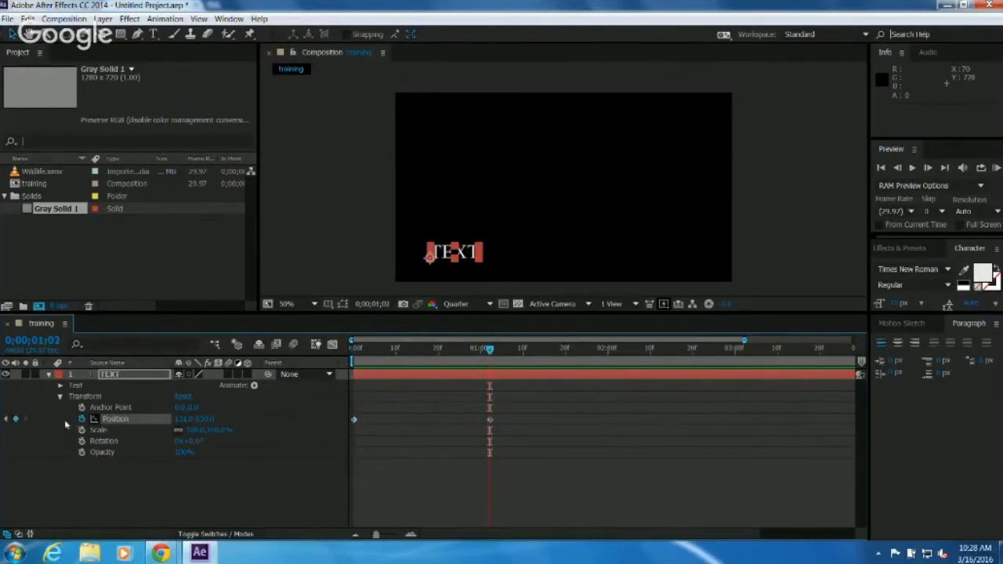
At the first frame, move the text beyond the frame's left edge, to about -348, 630, and deselect it.
left_click_drag(465, 355, 352, 351)
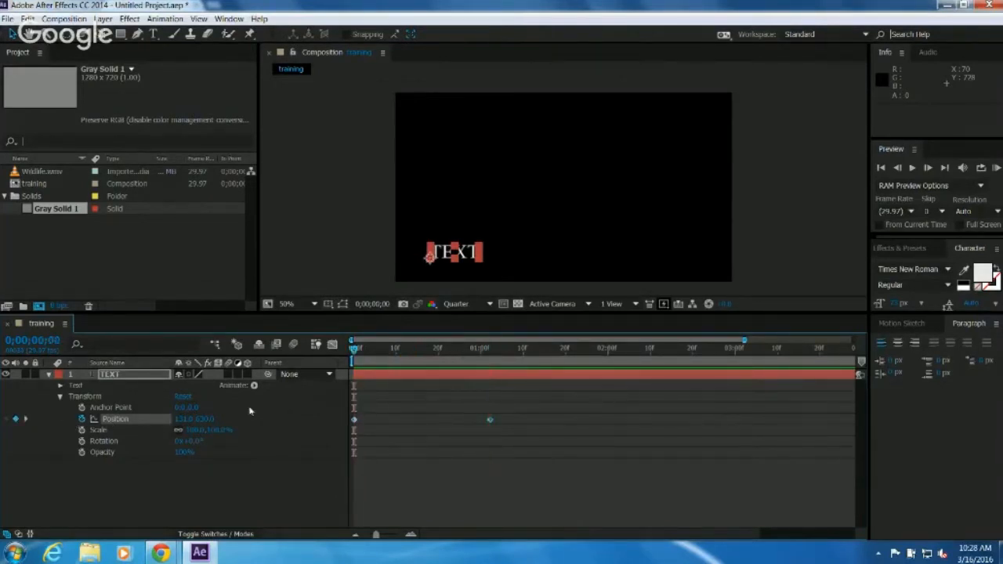
left_click_drag(181, 419, 15, 418)
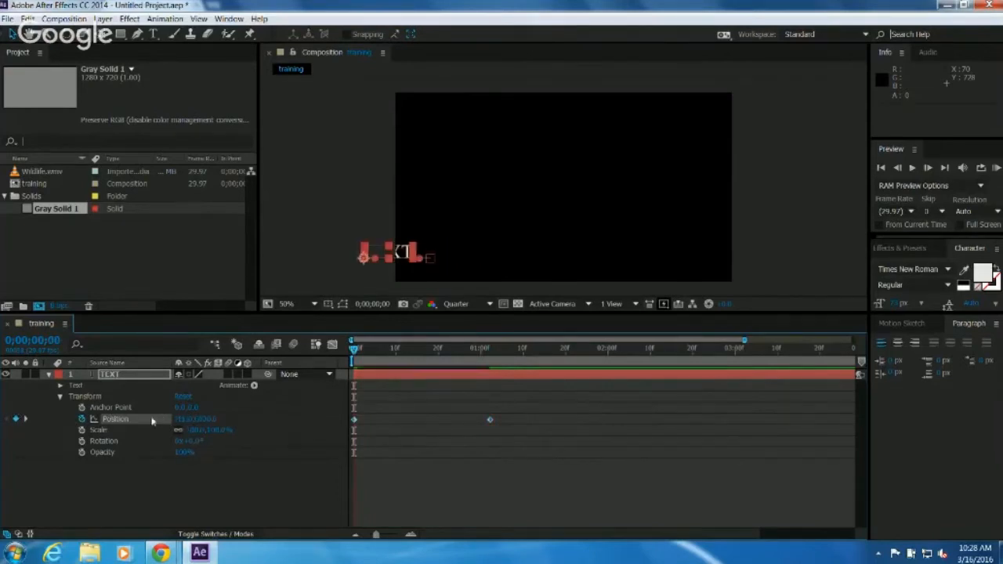
left_click_drag(185, 420, 24, 419)
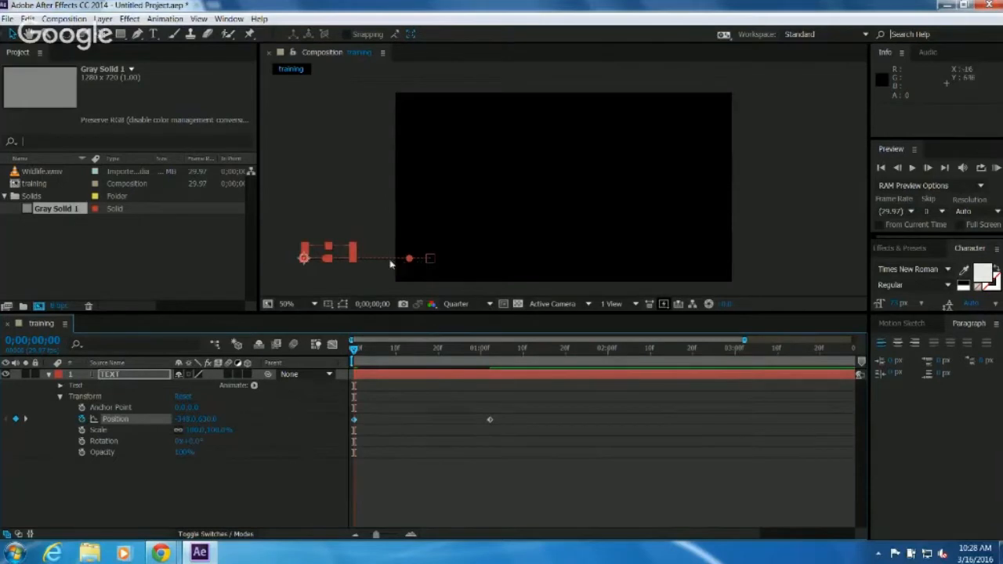
left_click(384, 487)
Set the composition view's resolution to Half and preview the text sliding in between its two Position keyframes.
left_click_drag(354, 353, 488, 371)
left_click(466, 304)
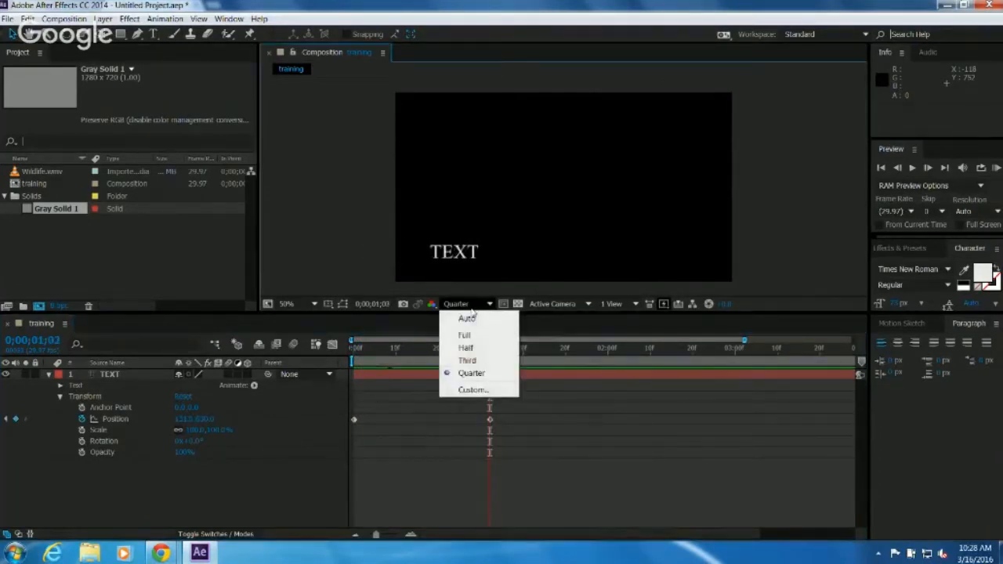
left_click(467, 348)
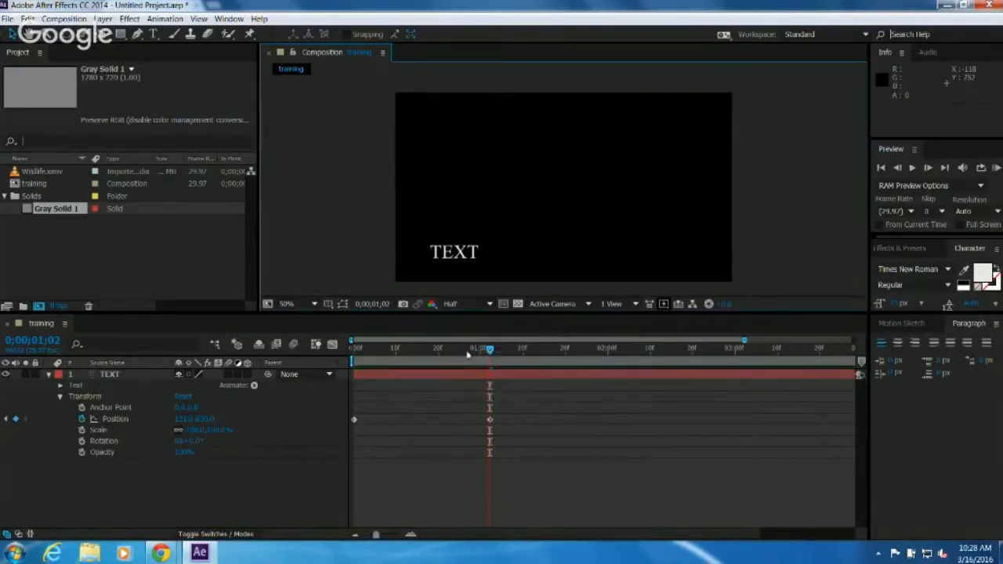
left_click_drag(392, 349, 345, 351)
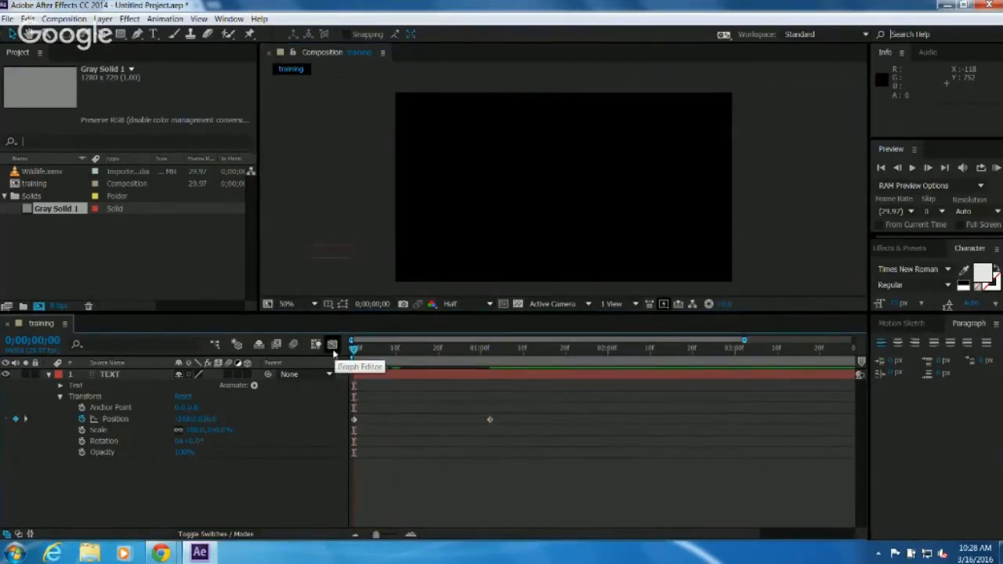
key("space")
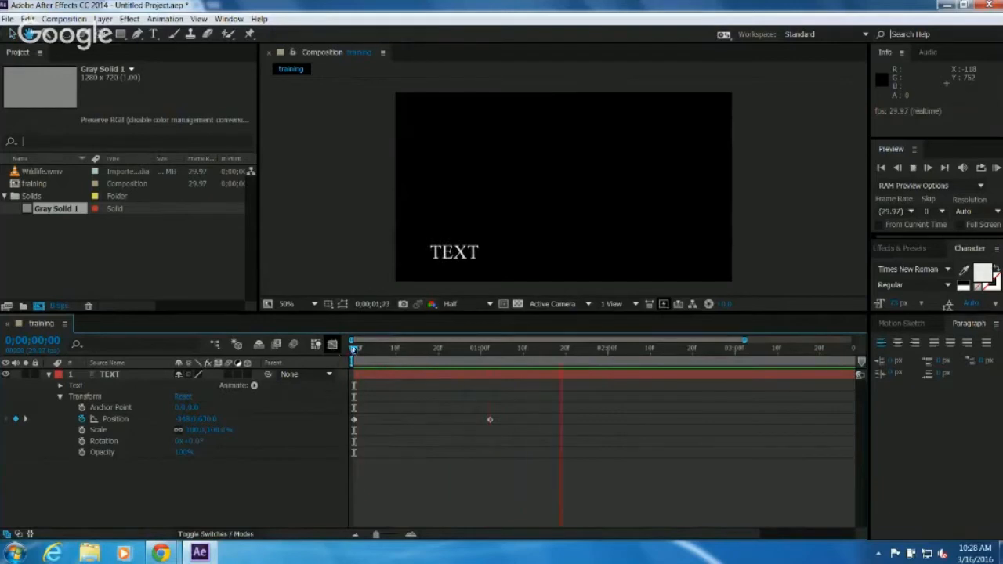
left_click(359, 349)
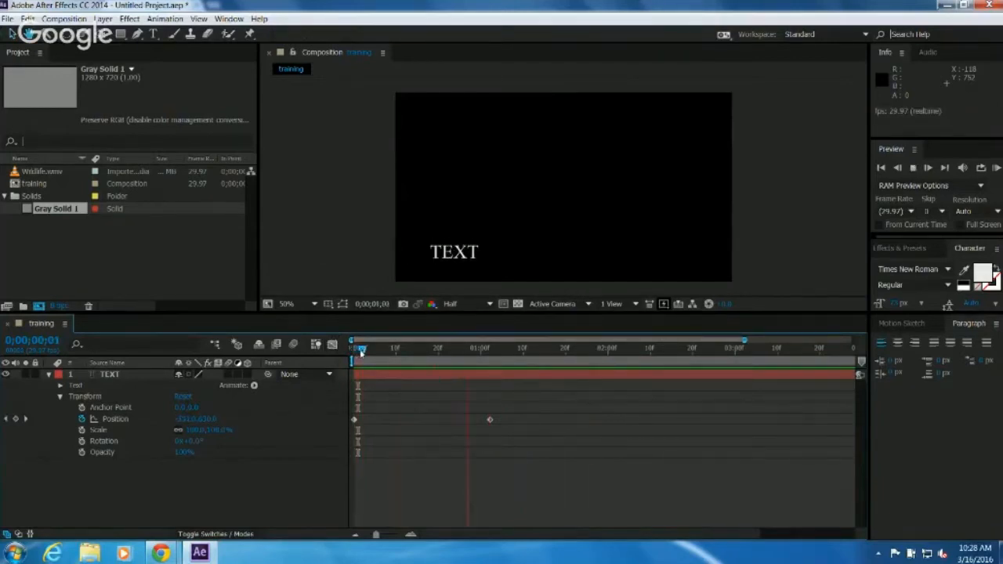
left_click_drag(360, 350, 489, 364)
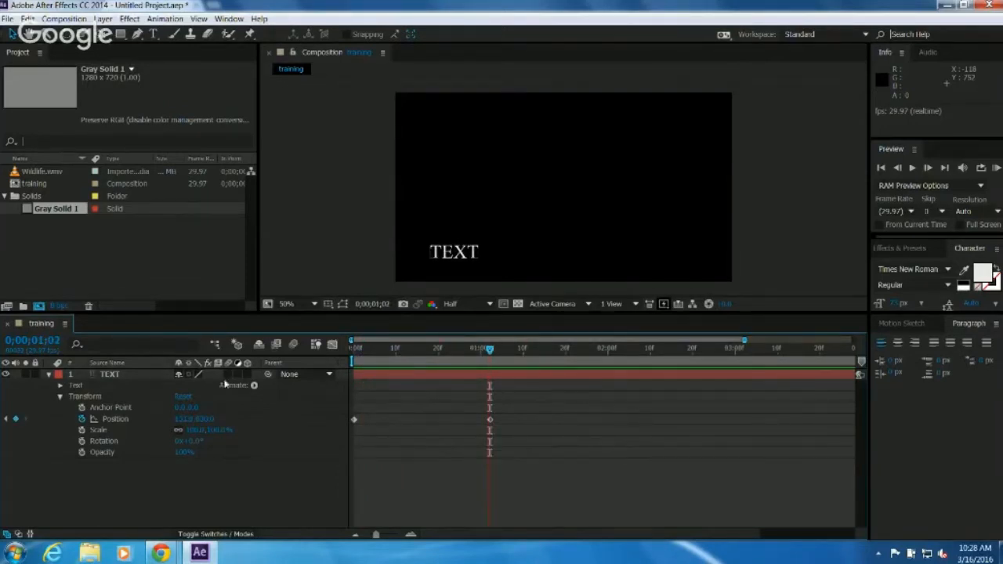
Enable motion blur for the TEXT layer and the composition, and inspect the blurred text at 100% magnification.
left_click(119, 378)
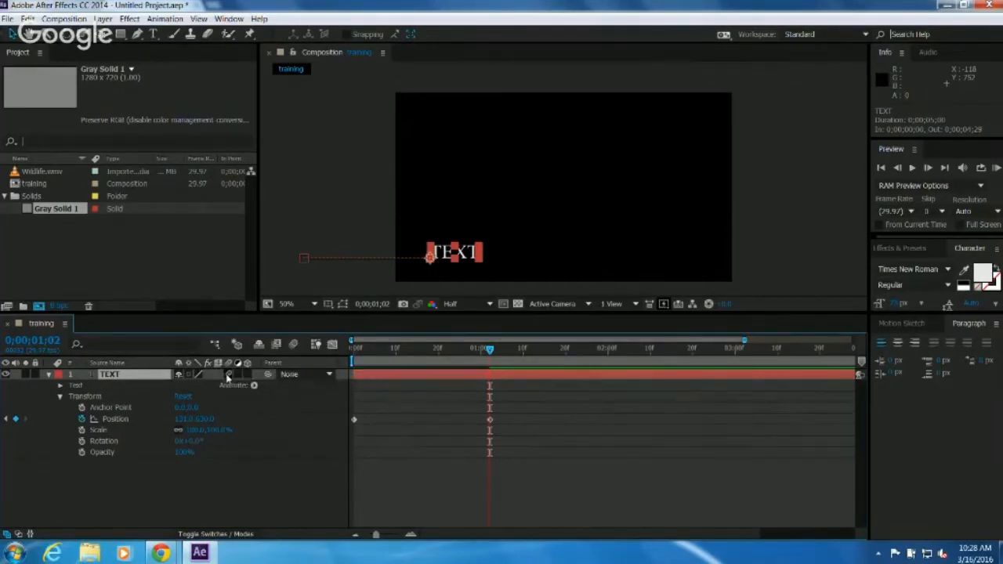
left_click(293, 346)
left_click(401, 477)
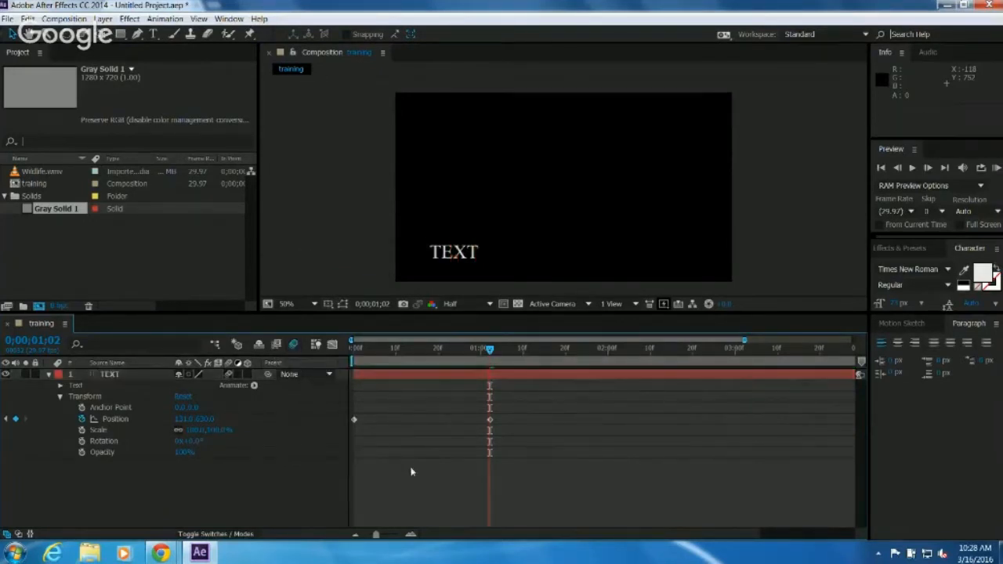
key(".")
mouse_move(468, 269)
left_mouse_down()
mouse_move(525, 95)
mouse_move(526, 149)
left_mouse_up()
left_click_drag(384, 242, 432, 233)
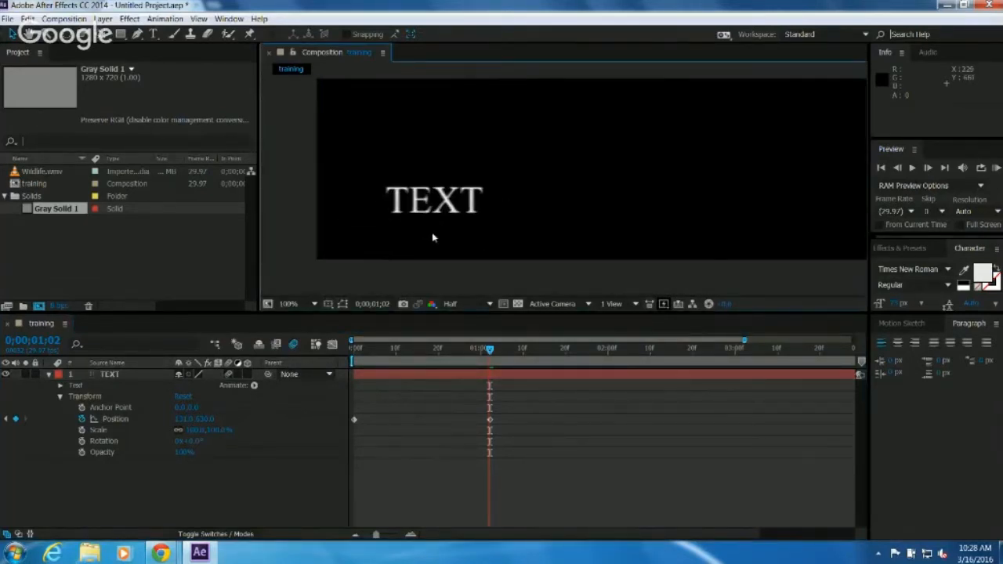
RAM-preview the text's slide-in with motion blur, and again with the composition's motion blur turned off.
left_click(294, 345)
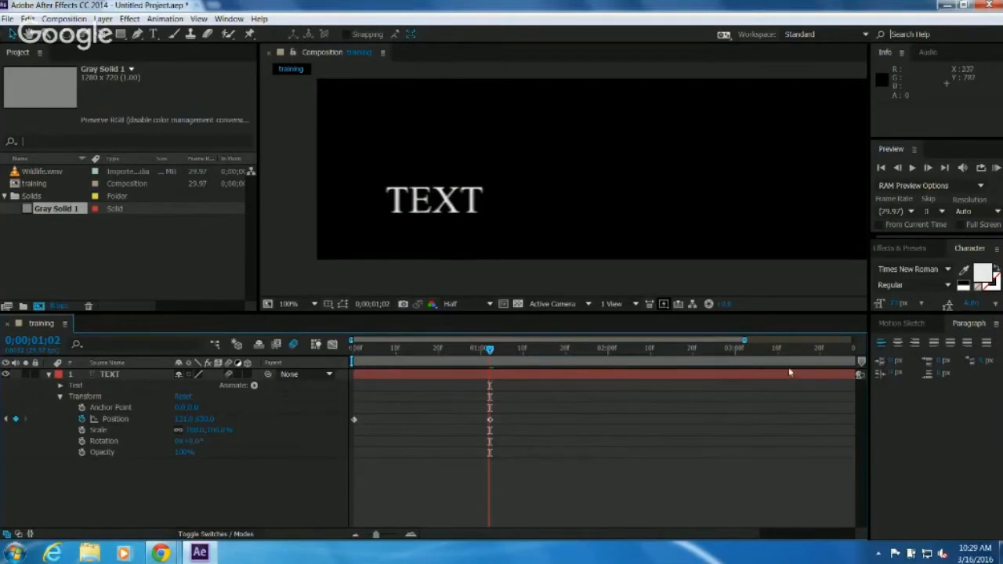
left_click(975, 249)
left_click(996, 168)
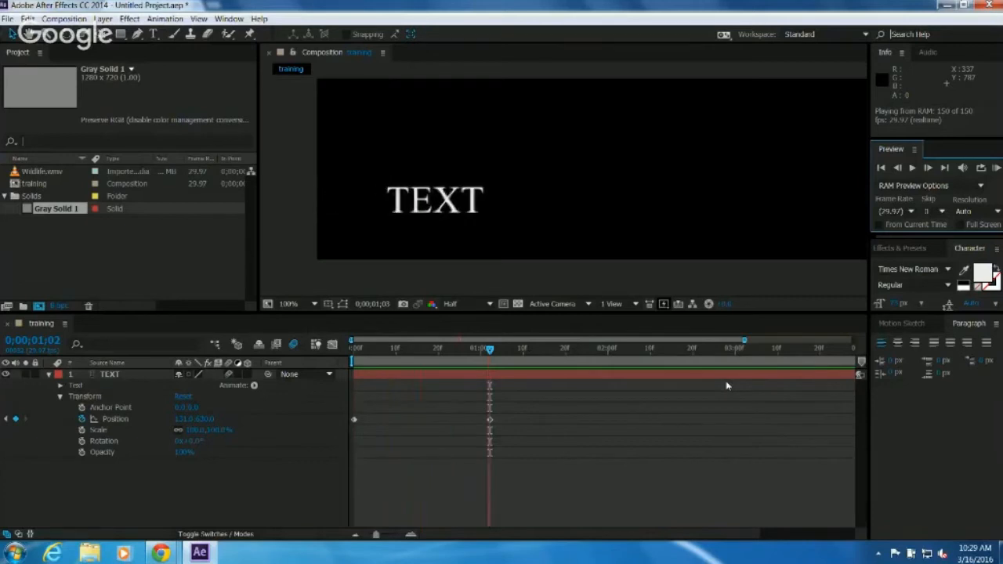
left_click(293, 346)
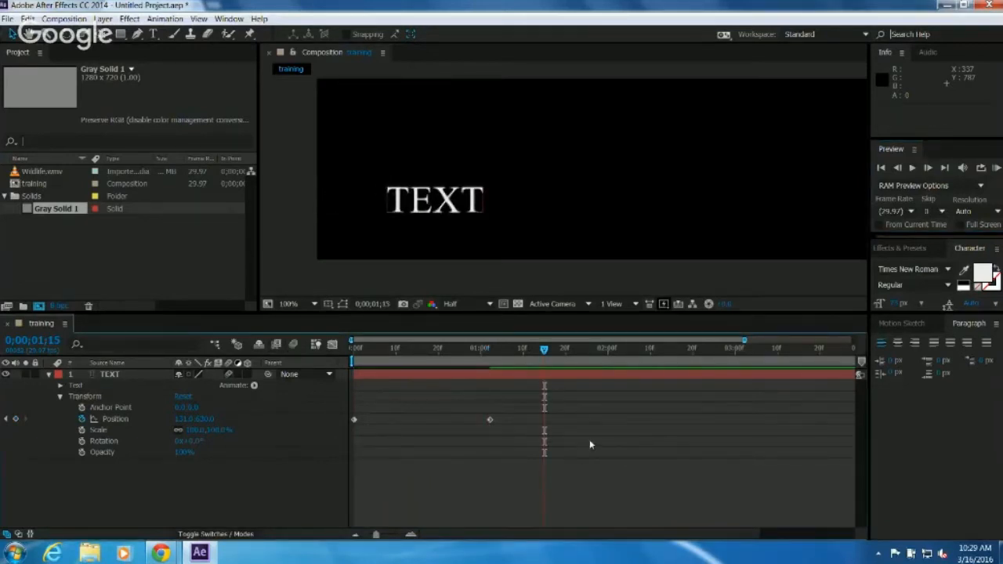
key("space")
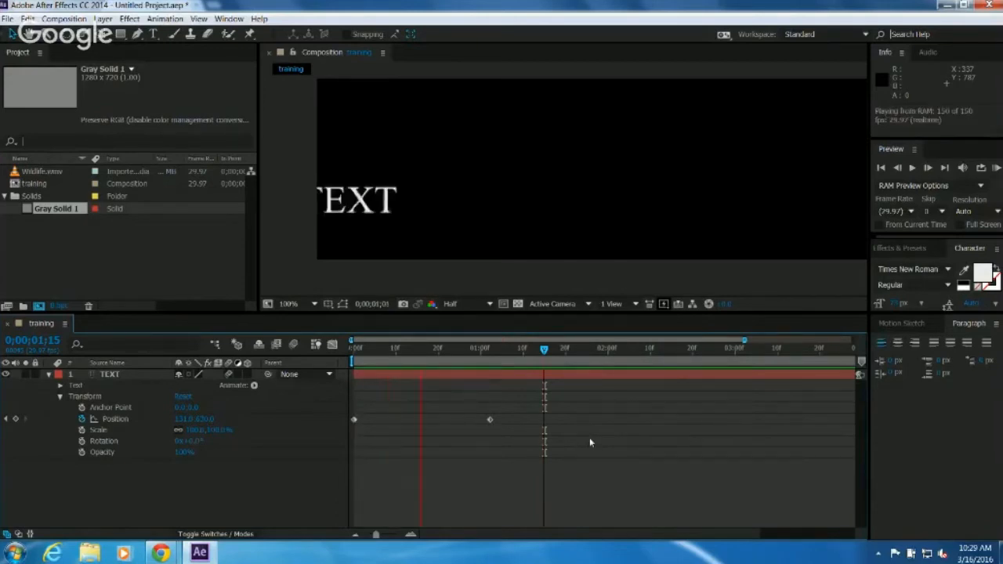
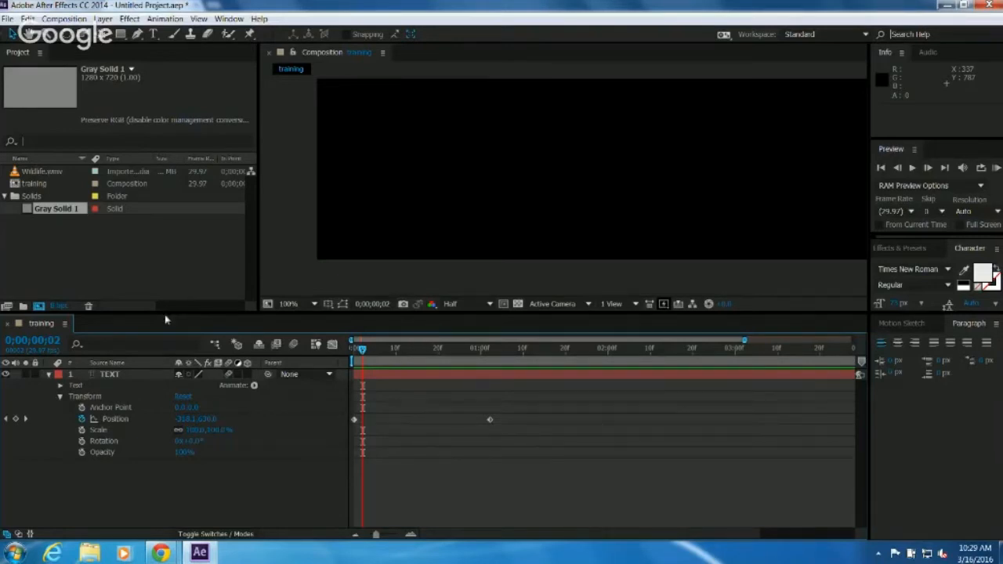
Add Gray Solid 1 to the composition above the text layer and expand the solid's Transform properties.
left_click_drag(66, 213, 94, 377)
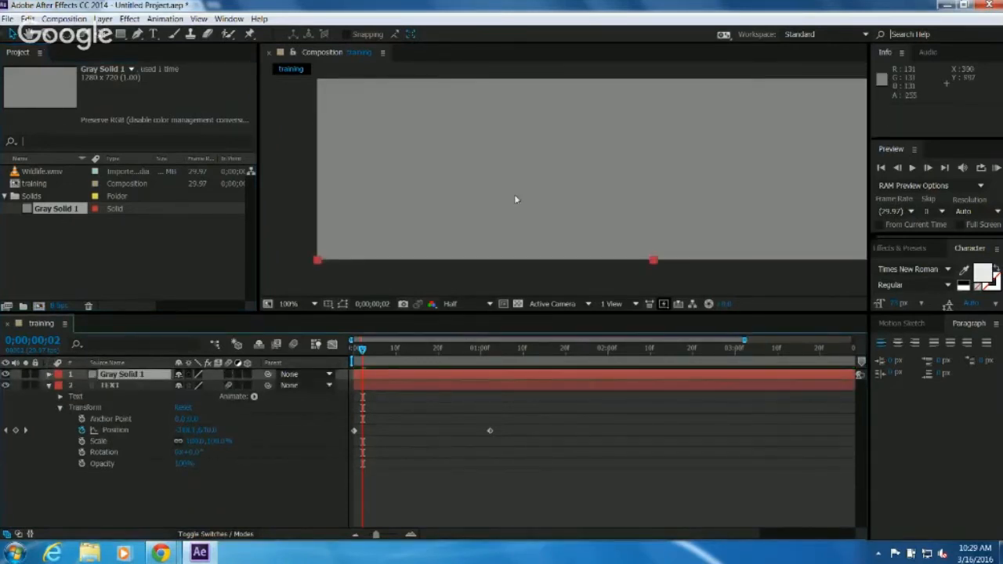
scroll(526, 203, "down", 1)
left_click_drag(526, 203, 471, 207)
key("ctrl+z")
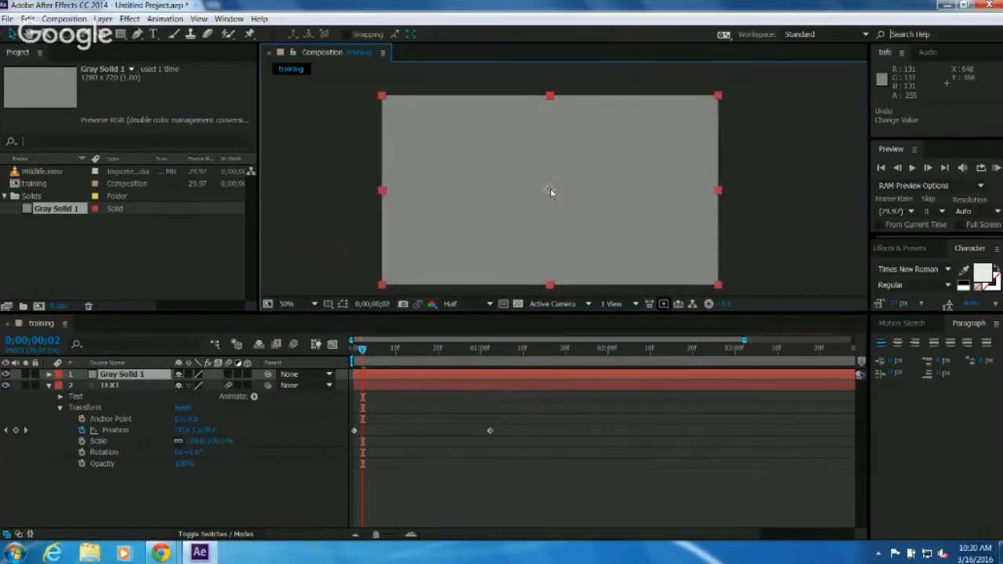
left_click(49, 385)
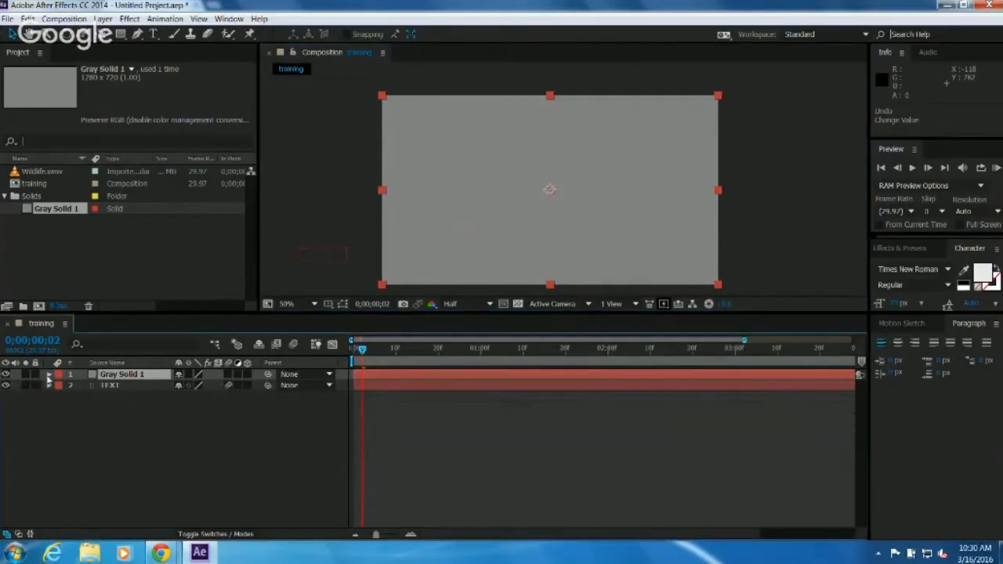
left_click(49, 374)
left_click(60, 386)
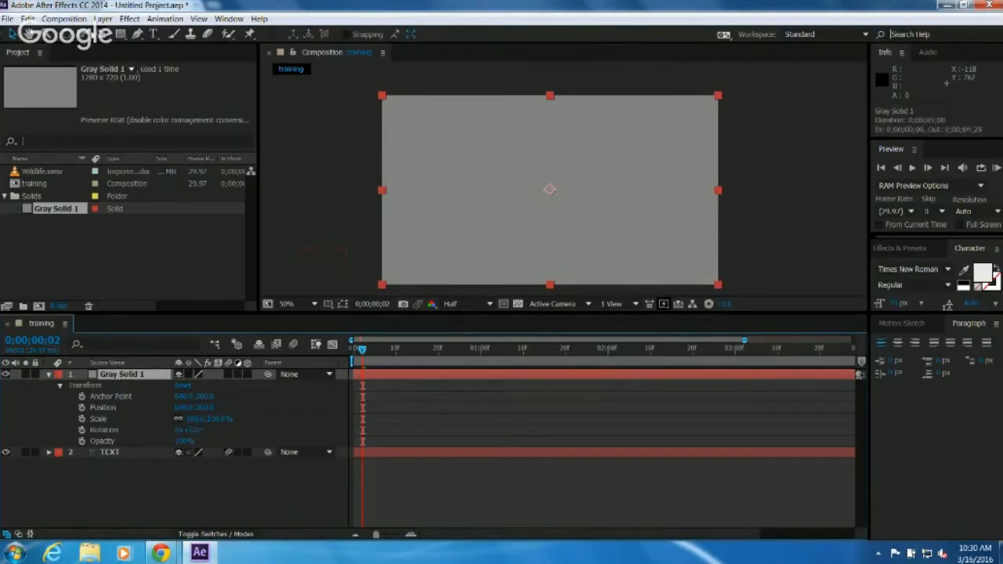
Move the gray solid's anchor point to its upper-left corner, about 20, 18, and scale the solid to 94%.
left_click(92, 34)
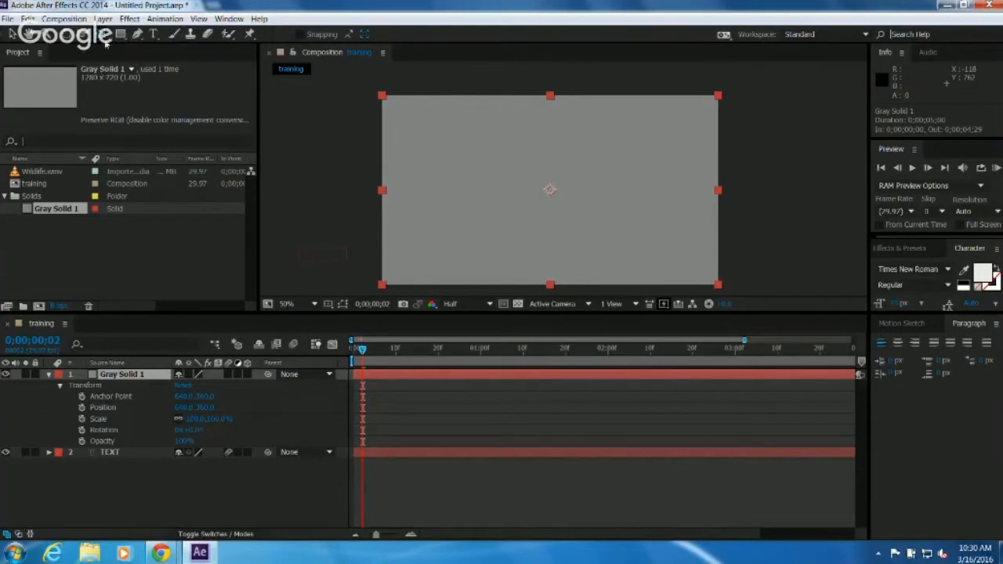
left_click_drag(551, 190, 386, 101)
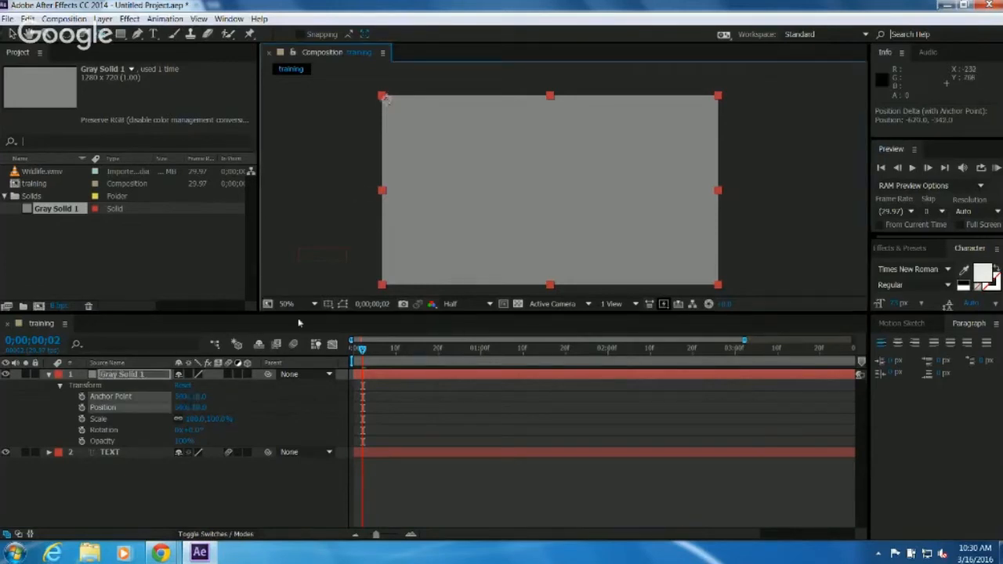
left_click(226, 488)
left_click_drag(202, 419, 171, 431)
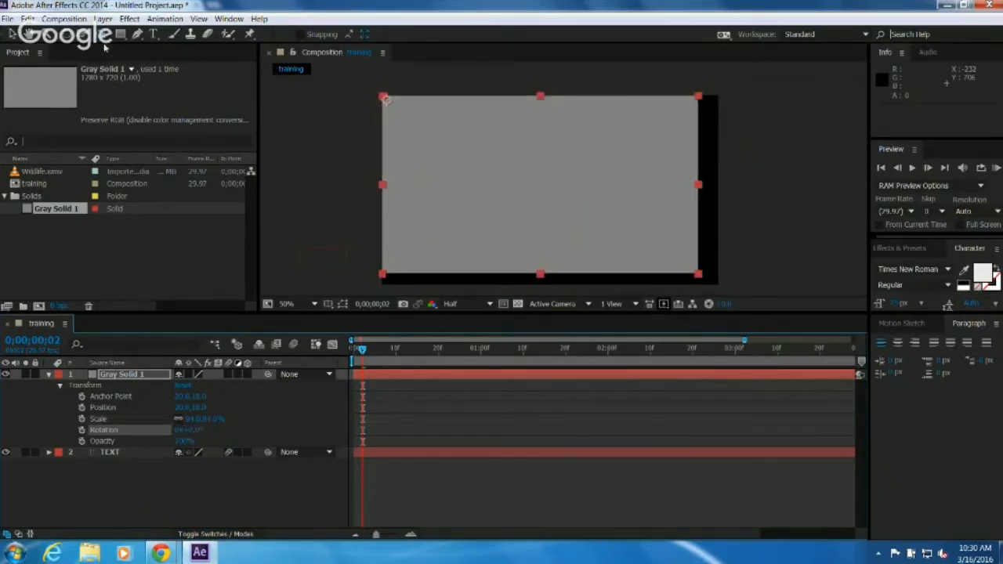
Move the solid's anchor point near its centre, about 607, 363, and set its scale to 61% and vertical position to 361.
left_click_drag(383, 98, 531, 185)
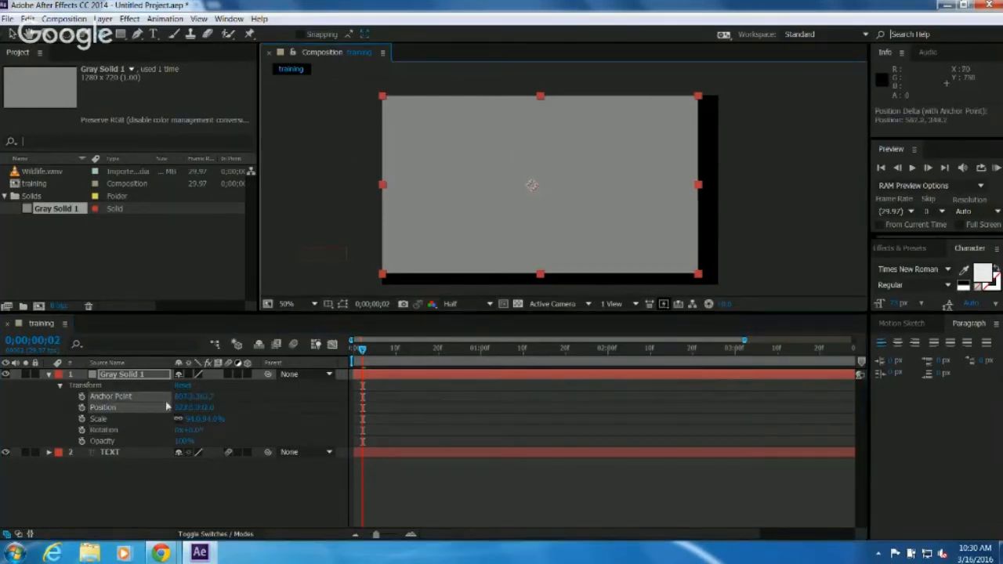
mouse_move(207, 418)
left_mouse_down()
mouse_move(266, 420)
mouse_move(196, 408)
mouse_move(210, 410)
left_mouse_up()
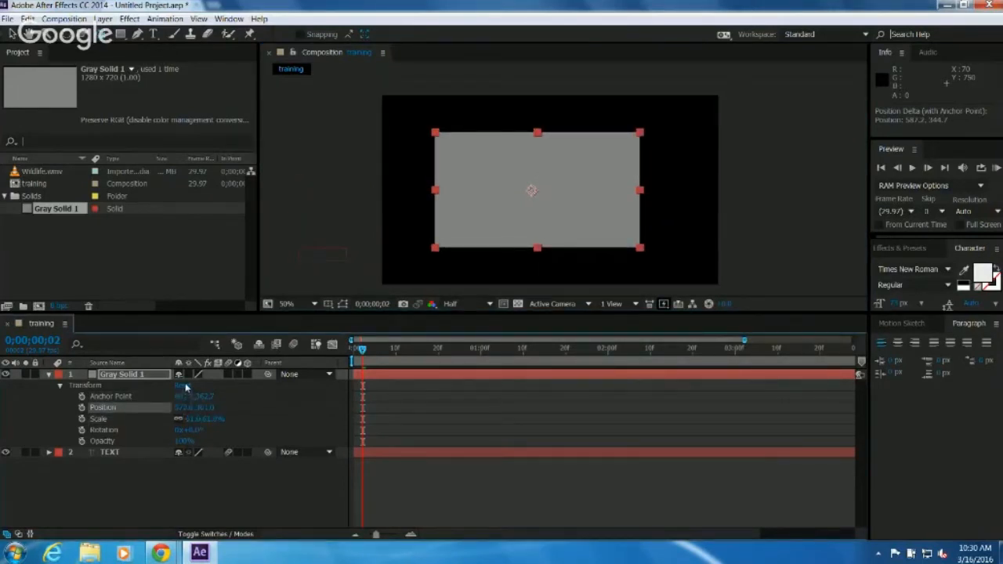
Fit the Gray Solid 1 layer to the composition size, and delete that layer from the timeline.
key("ctrl+alt+f")
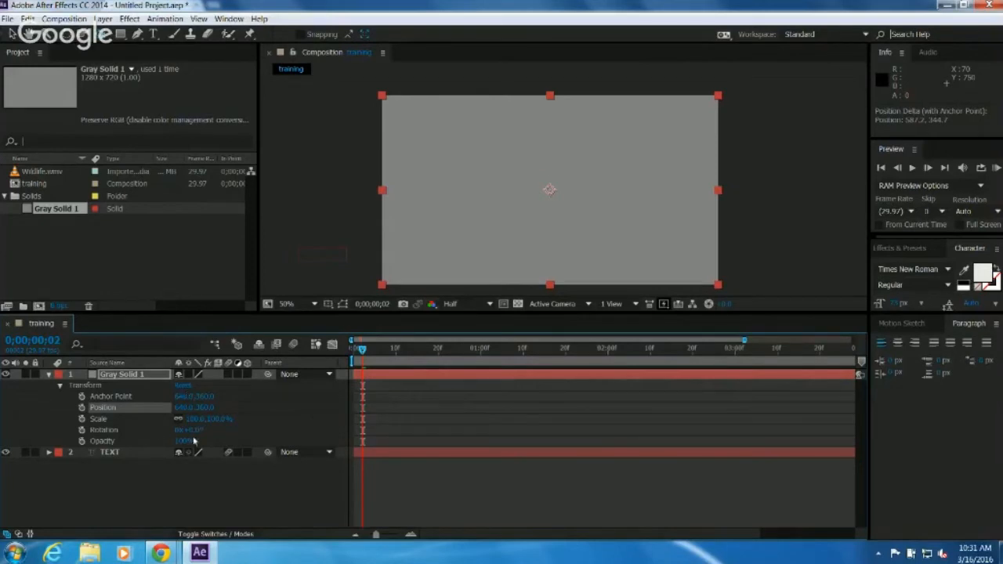
left_click(145, 383)
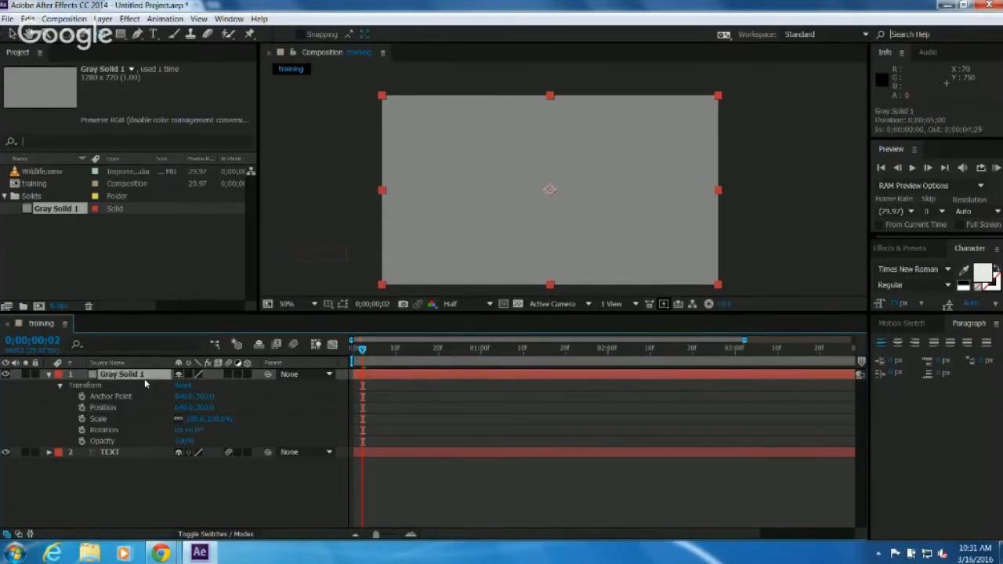
key("Delete")
left_click(143, 376)
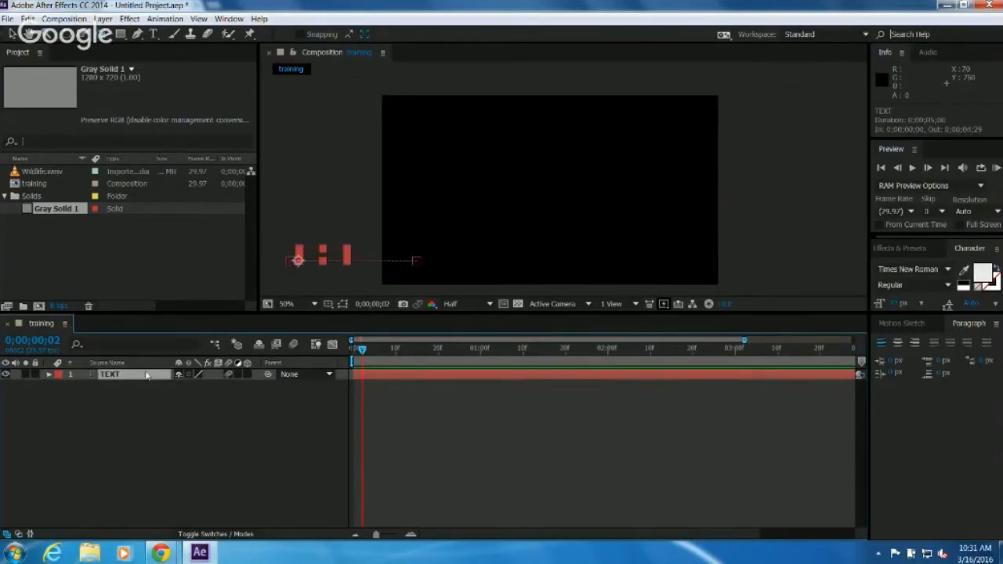
Add the Wildlife.wmv footage above the TEXT layer at the start of the timeline and hide the TEXT layer.
left_click_drag(36, 171, 109, 378)
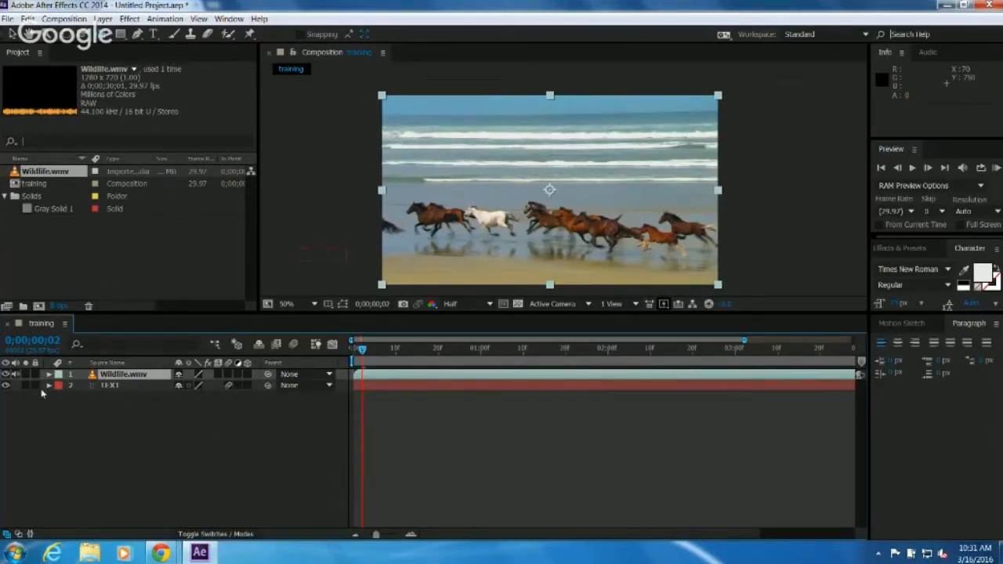
left_click(5, 385)
key("ctrl+z")
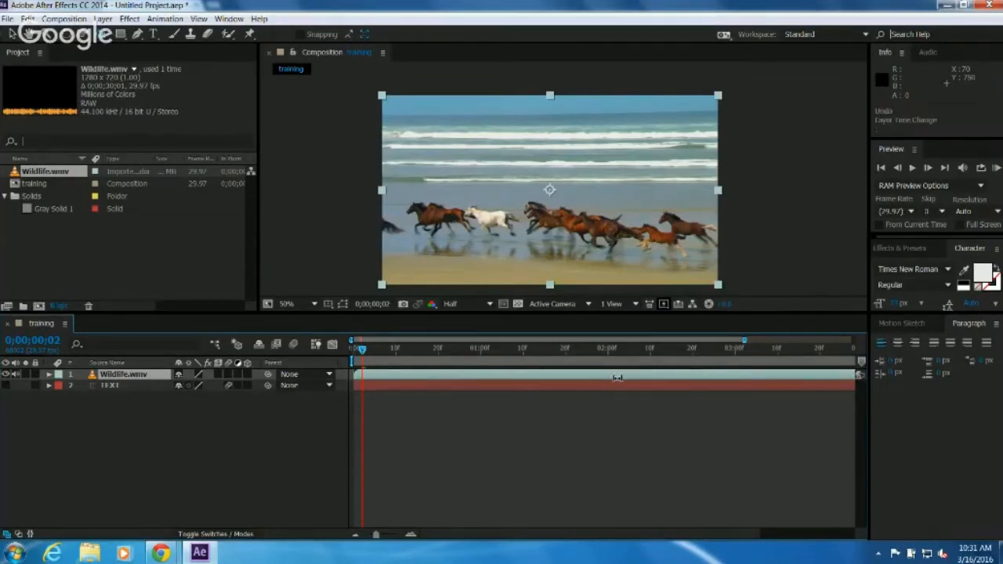
left_click(353, 534)
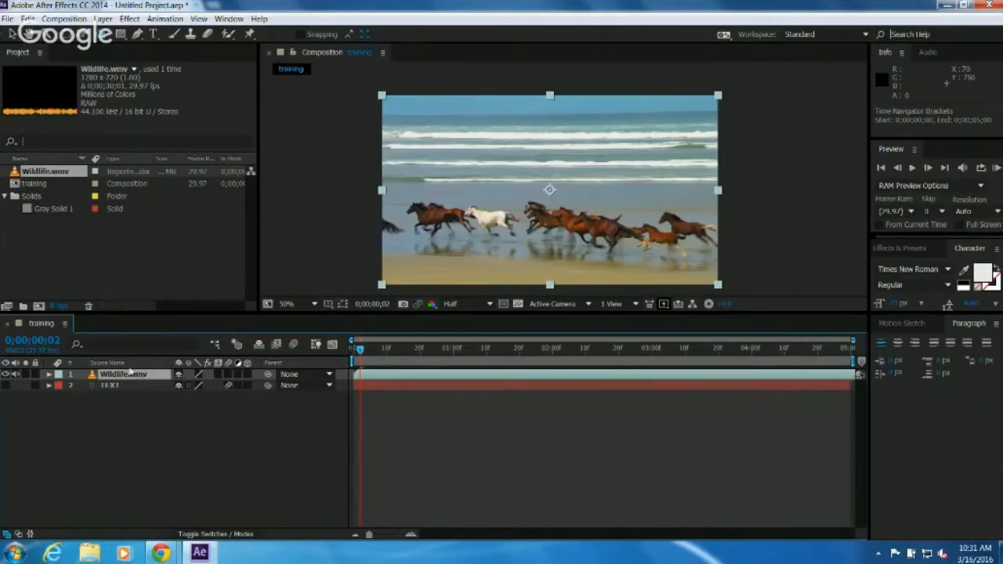
Check the training composition's duration in its settings and compare it with the Wildlife.wmv footage length.
left_click(35, 184)
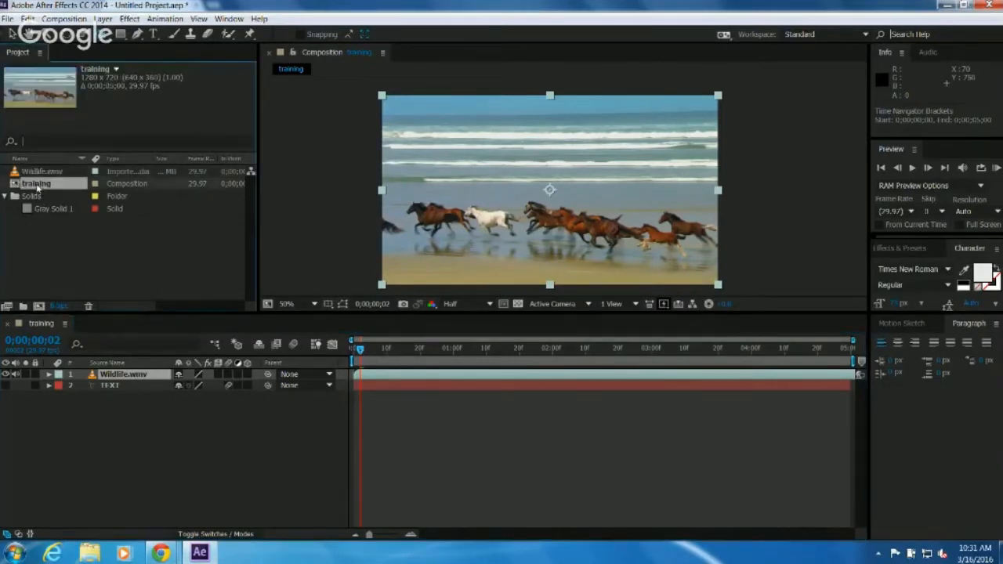
right_click(37, 185)
left_click(48, 193)
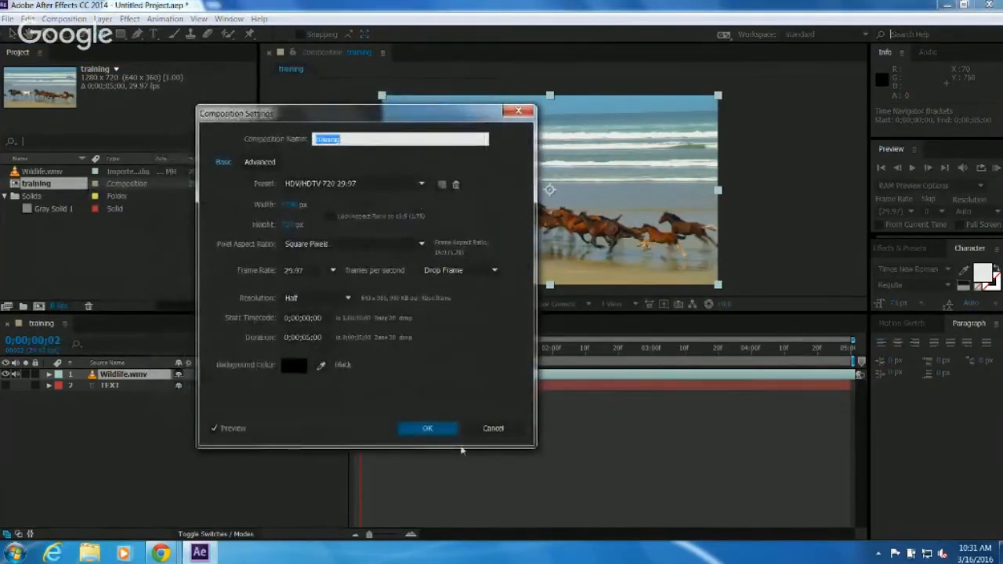
left_click(491, 428)
left_click(45, 172)
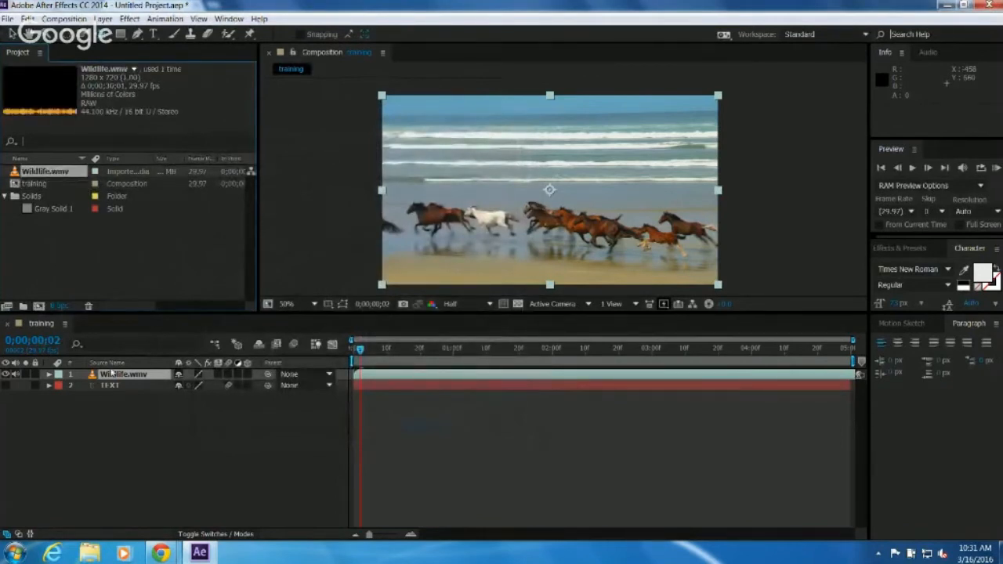
Set the training composition's duration to 30 seconds and fit the whole composition in the timeline.
right_click(42, 185)
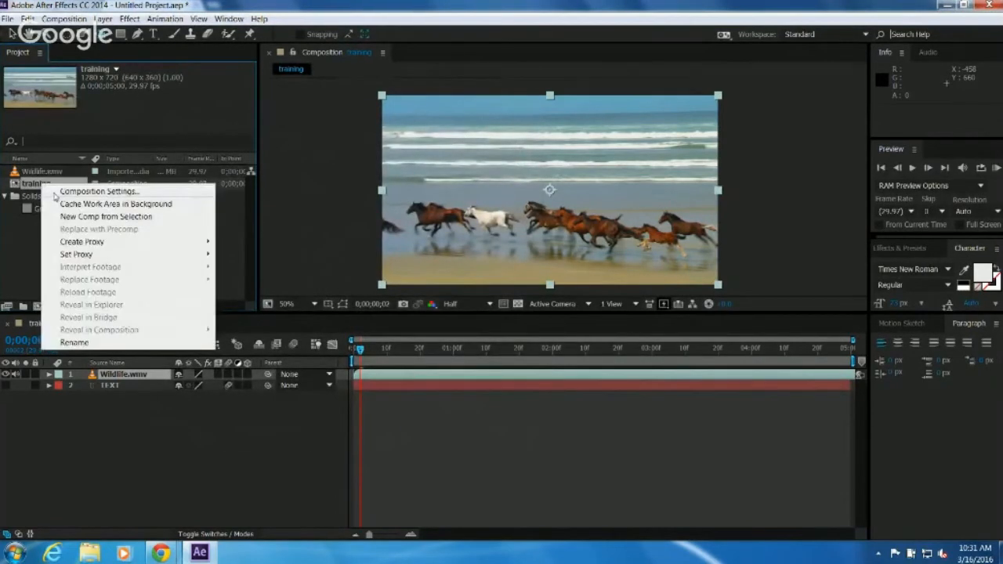
left_click(67, 193)
left_click(307, 337)
type("3000")
left_click(427, 427)
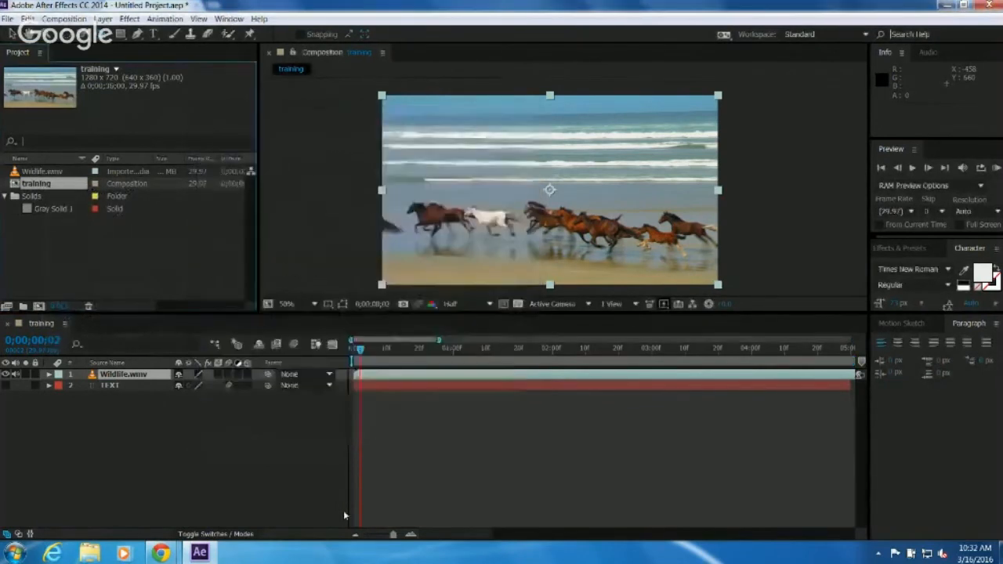
left_click(350, 534)
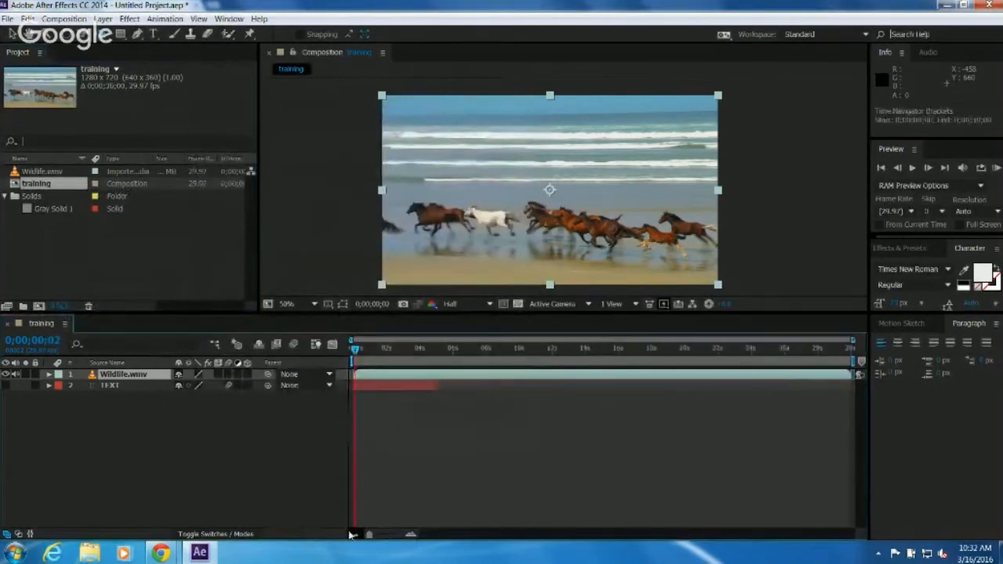
Try trimming the end of the Wildlife.wmv layer by hand to around 0;00;25;23, undoing each trim.
left_click(843, 350)
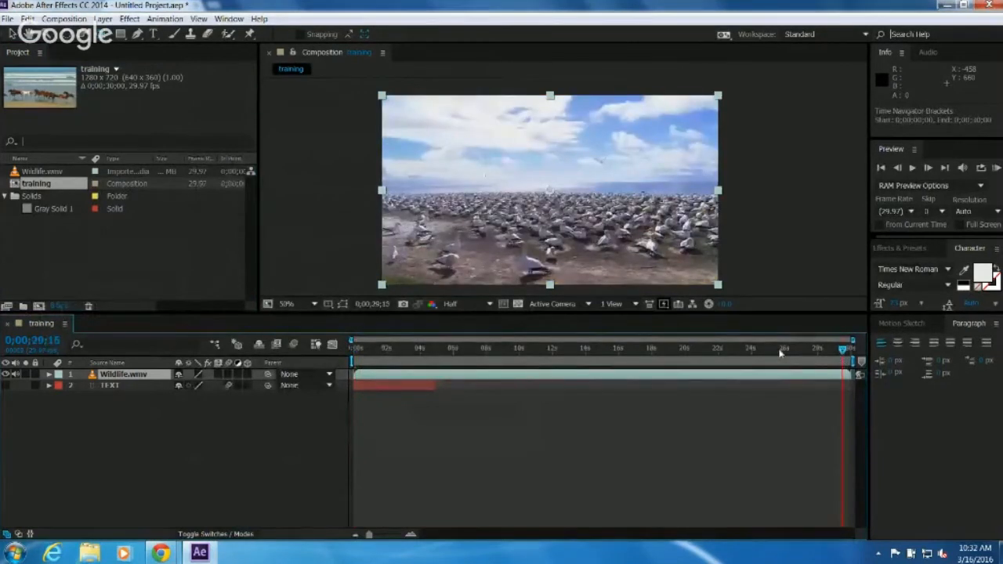
left_click(780, 350)
left_click(123, 397)
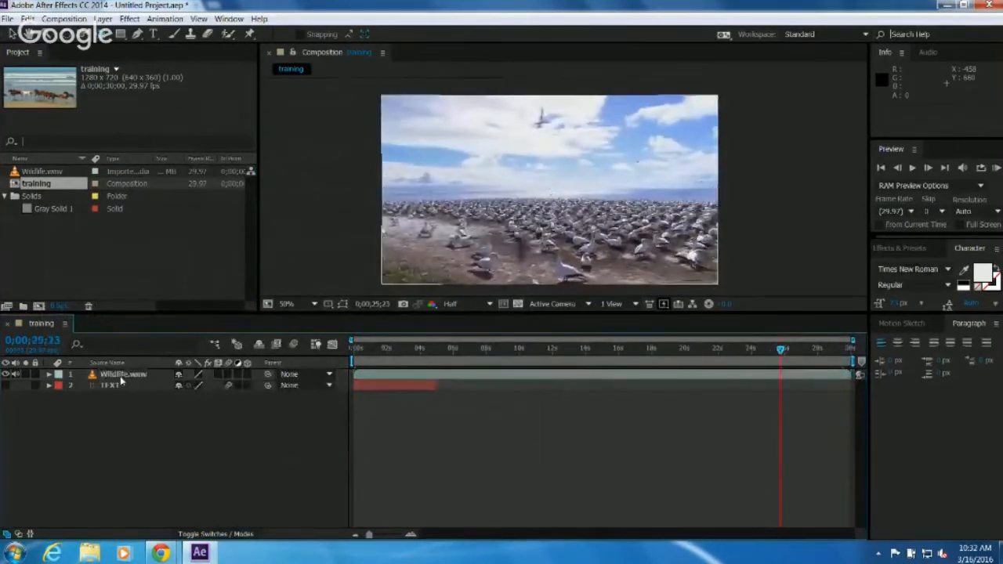
left_click(121, 379)
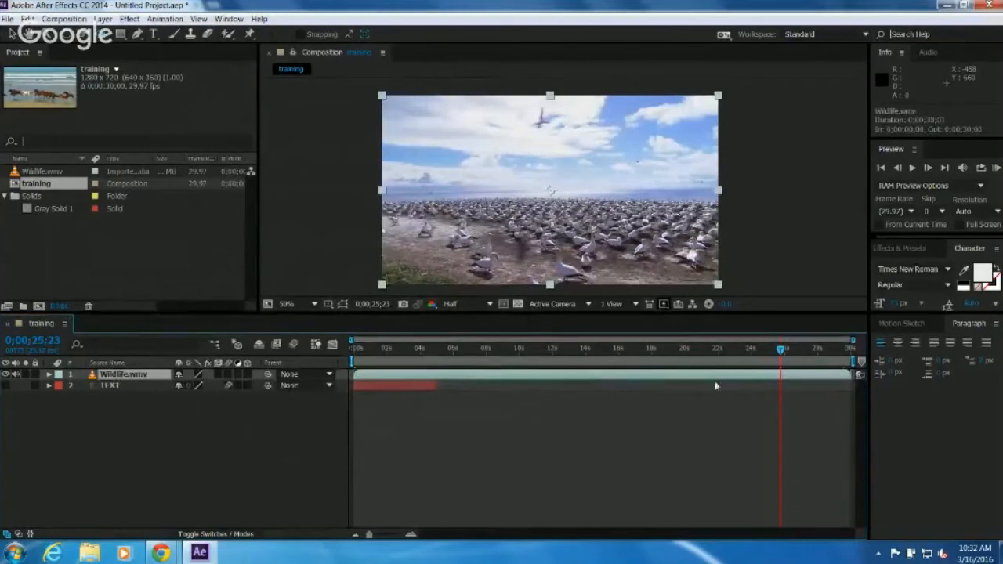
left_click_drag(849, 374, 790, 369)
key("ctrl+z")
left_click(849, 374)
left_click_drag(848, 374, 776, 358)
key("ctrl+z")
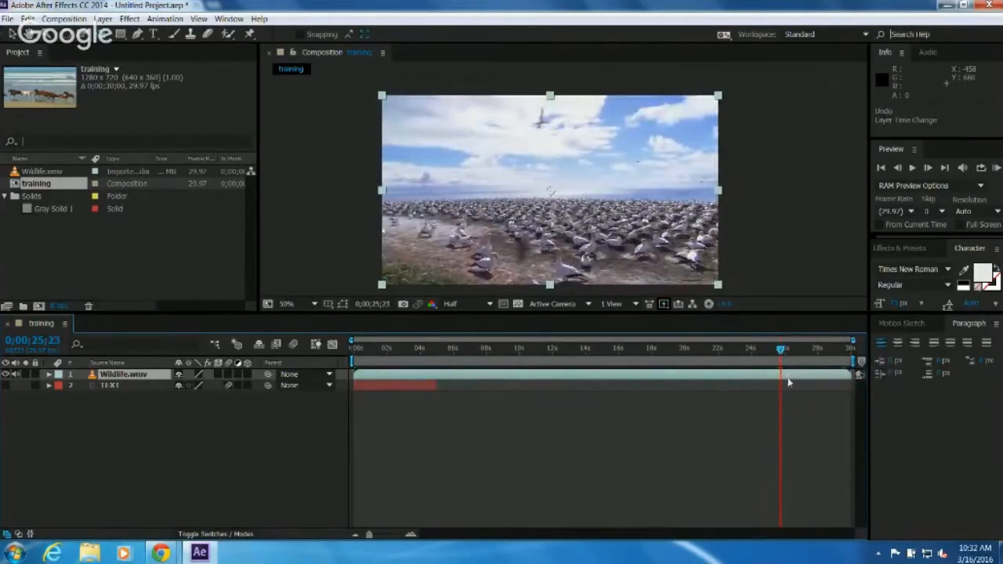
Try trimming the Wildlife.wmv layer's out point to the current time, 0;00;25;23, and undo it.
key("alt+bracketright")
key("ctrl+z")
key("alt+bracketright")
key("ctrl+z")
Try sliding the Wildlife.wmv layer along the timeline and bring it back to the composition's start.
left_click(517, 352)
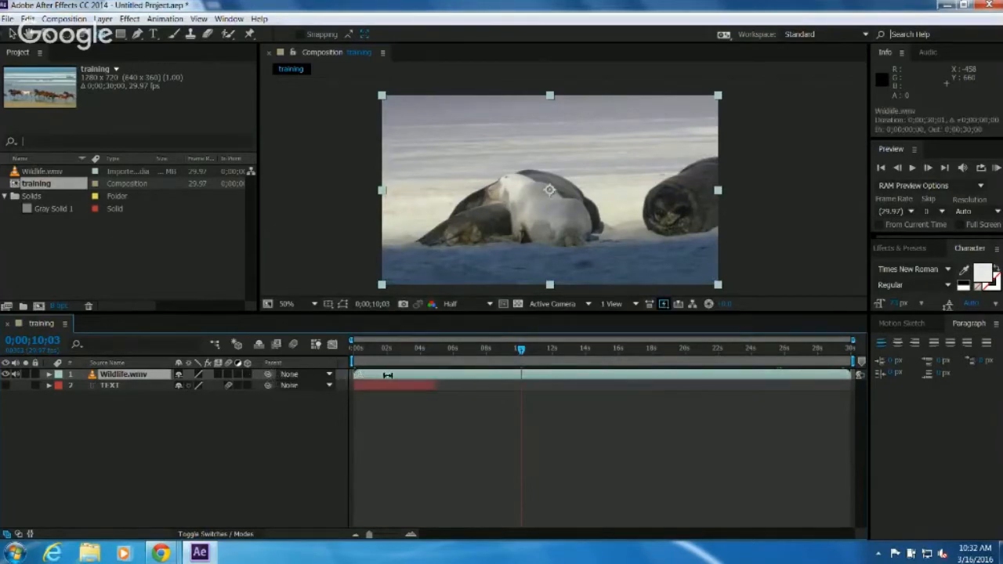
key("ctrl+z")
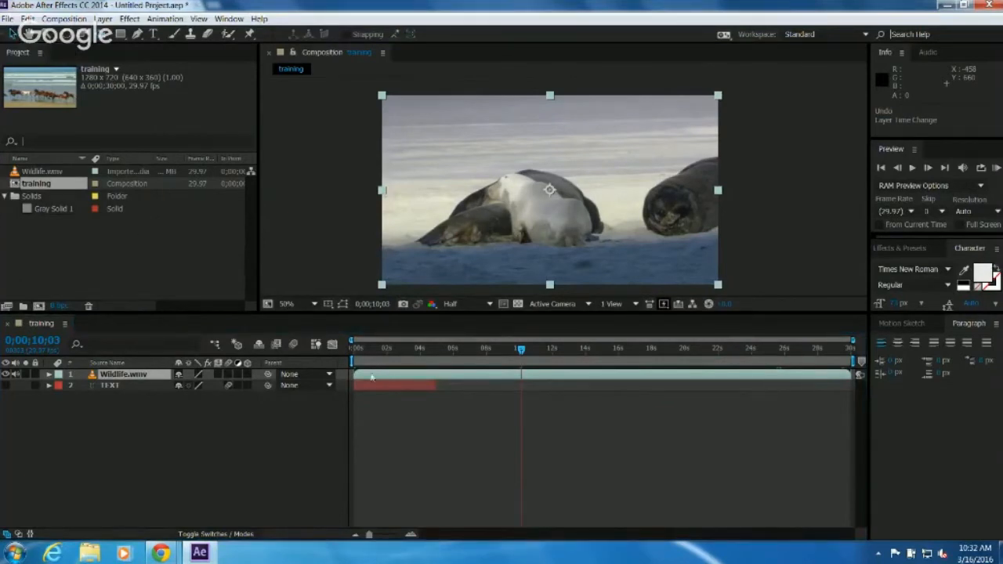
left_click_drag(383, 376, 436, 380)
left_click_drag(387, 350, 368, 377)
Move the current time to 0;00;04;07 and duplicate the Wildlife.wmv layer.
left_click(430, 349)
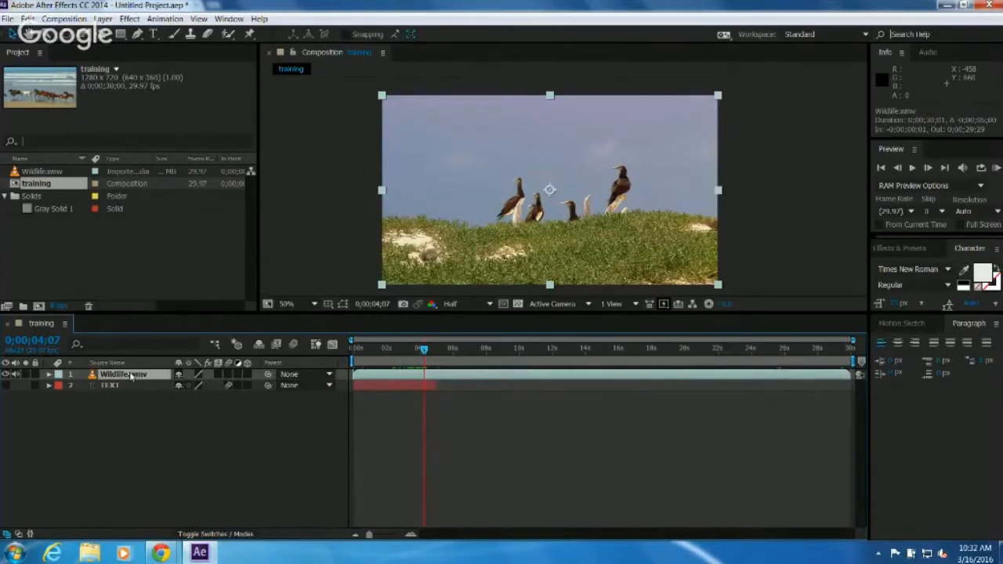
left_click(116, 410)
left_click(114, 376)
left_click(28, 18)
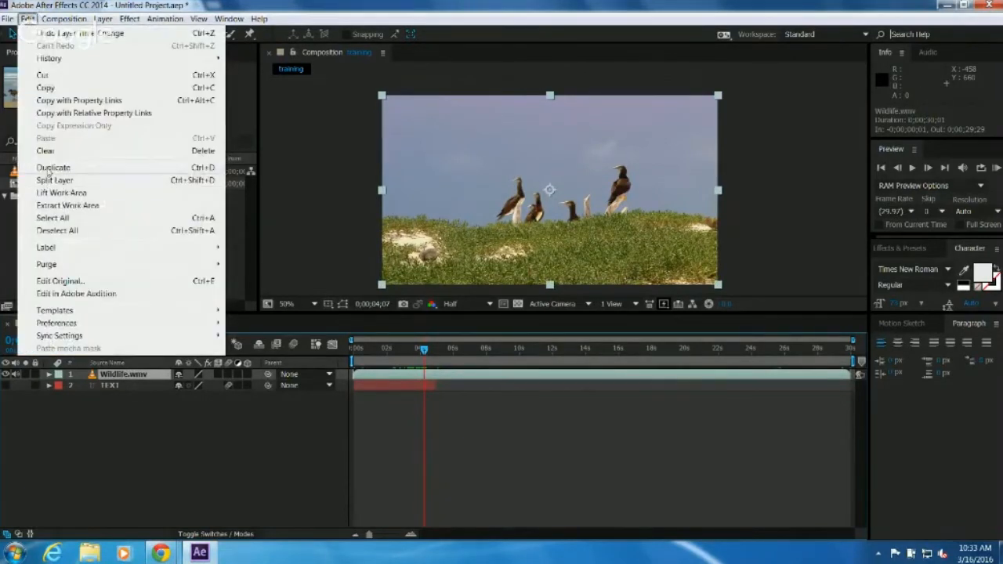
left_click(50, 168)
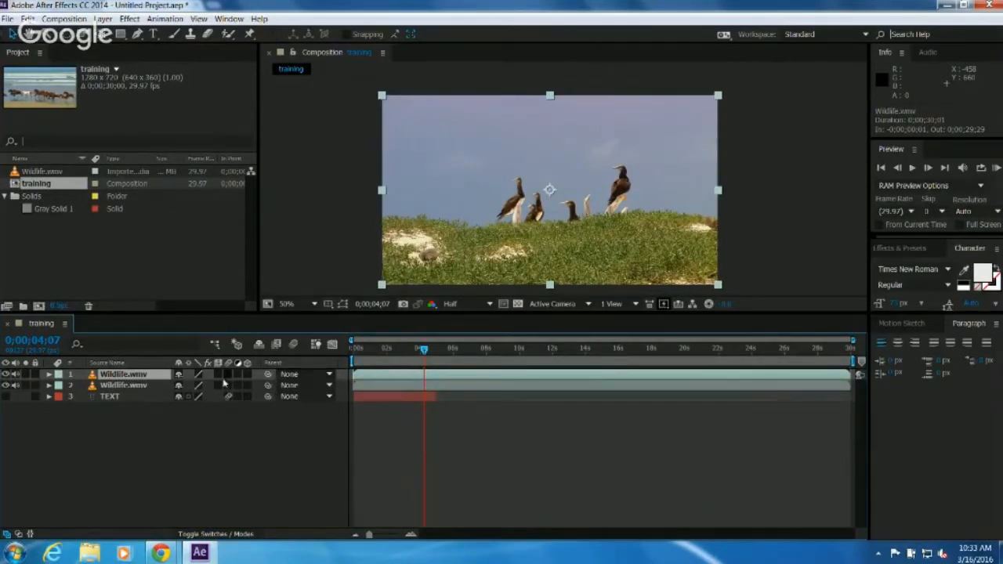
Split the topmost Wildlife.wmv layer at 0;00;09;11.
left_click(126, 420)
left_click(124, 374)
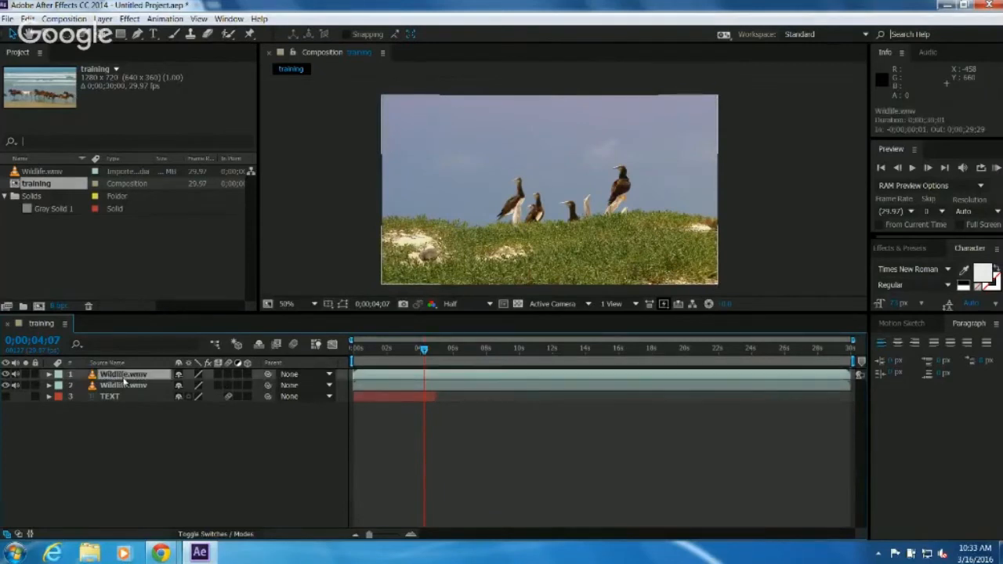
left_click(453, 360)
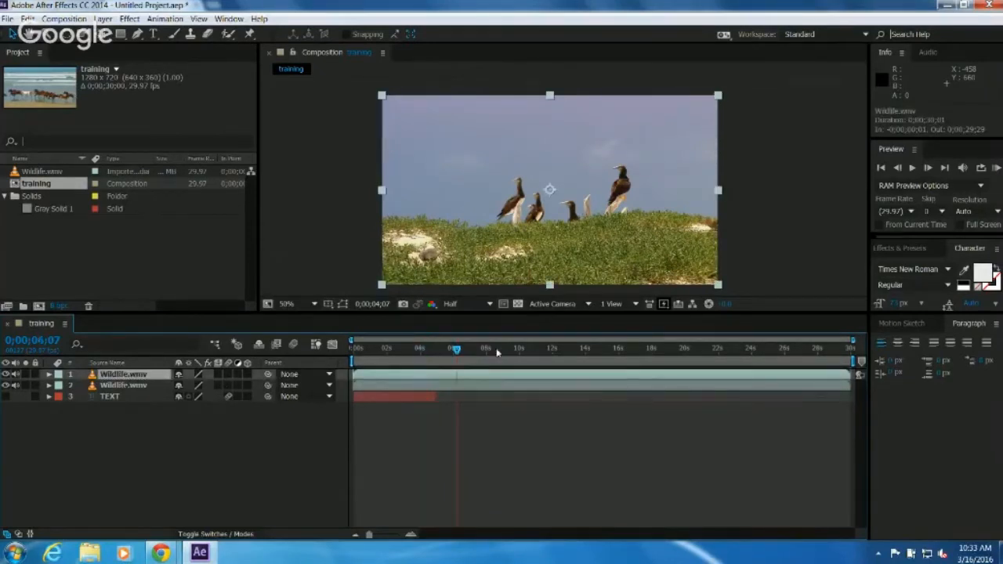
left_click(508, 356)
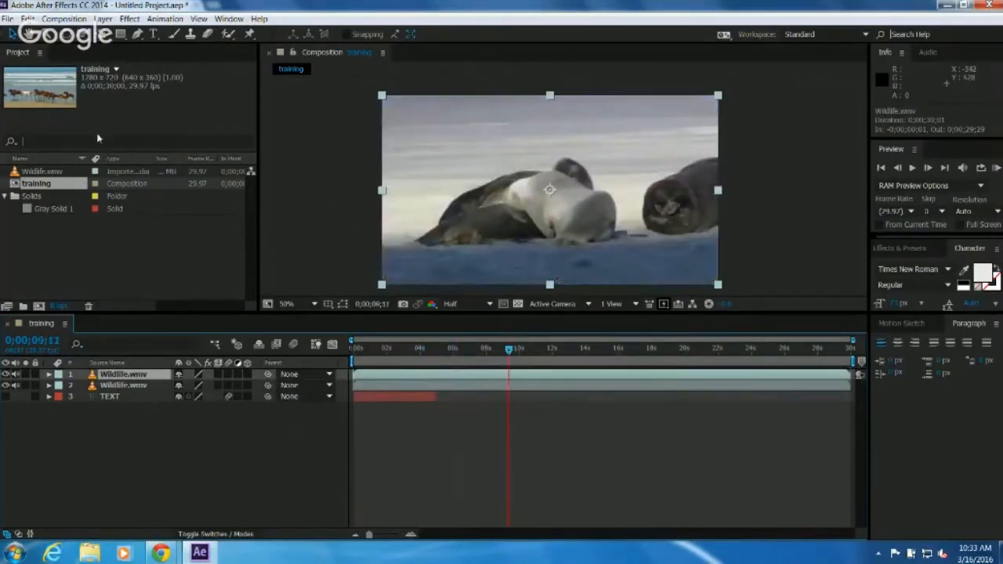
left_click(28, 19)
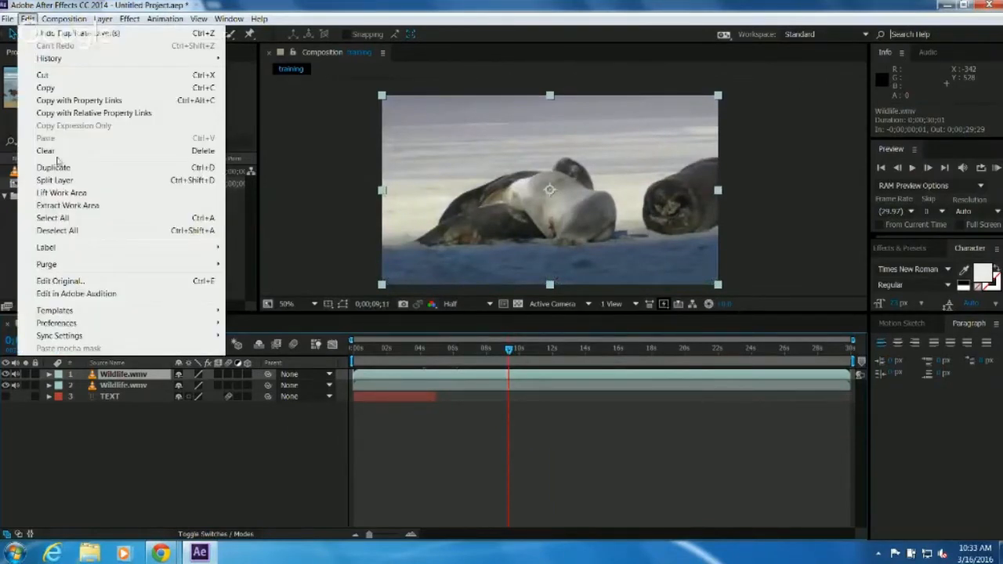
left_click(55, 180)
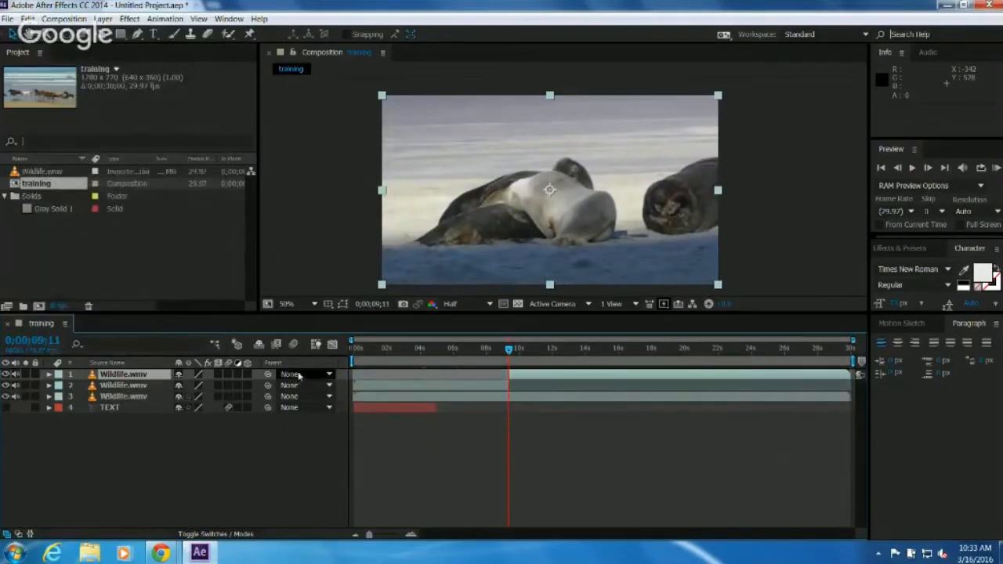
Hide the unsplit Wildlife.wmv layer and scrub before the split, from 0;00;07;14 to 0;00;09;06, with the earlier clip selected.
left_click(447, 448)
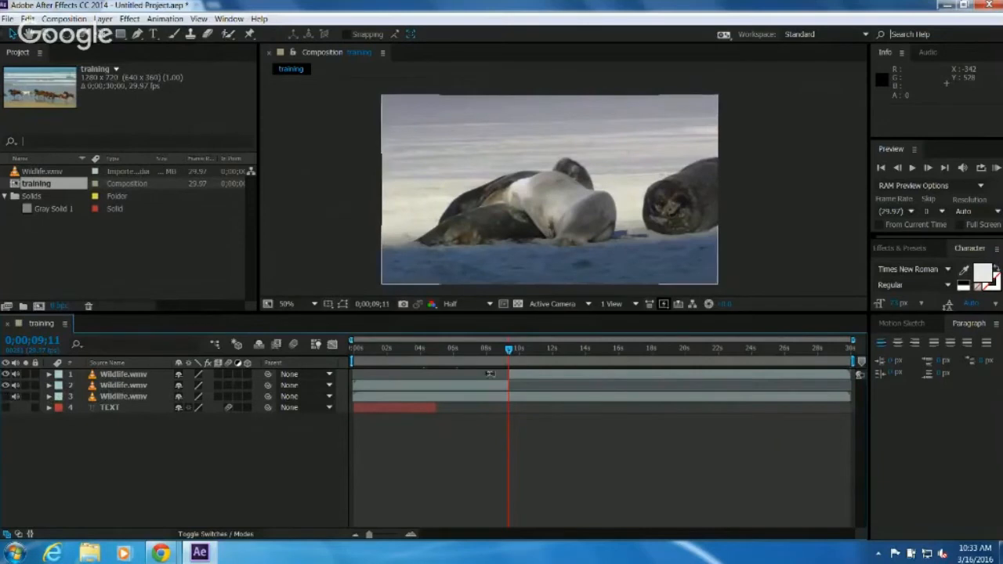
left_click_drag(492, 351, 477, 368)
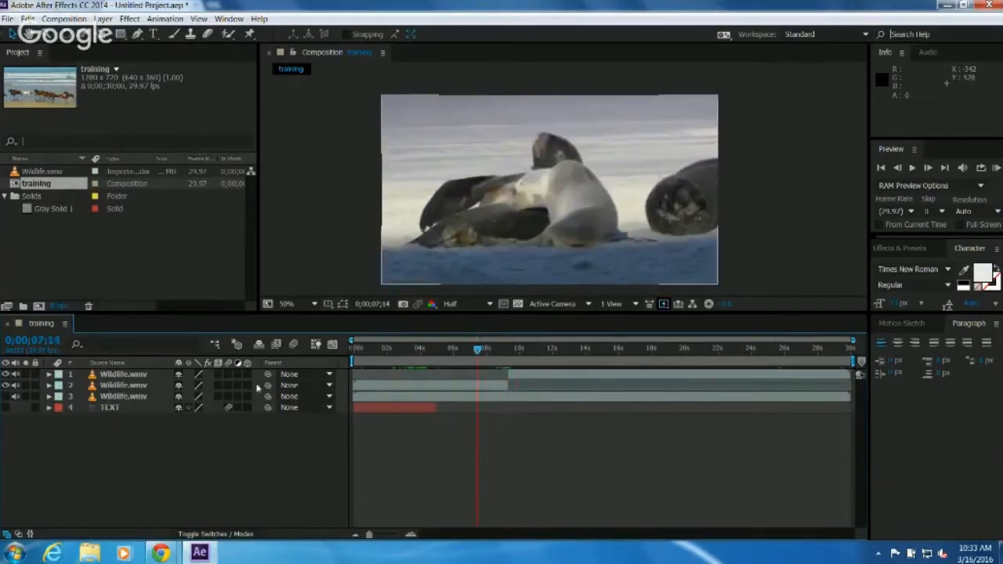
left_click(130, 385)
left_click_drag(479, 355, 506, 352)
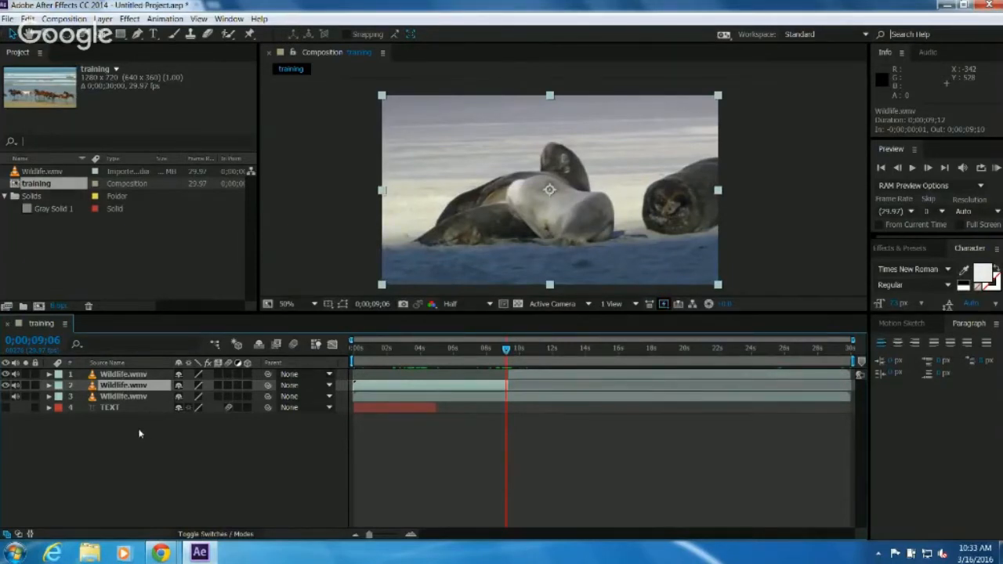
Delete all Wildlife.wmv and TEXT layers from the timeline, and move Gray Solid 1 out of the Solids folder.
left_click_drag(139, 433, 106, 366)
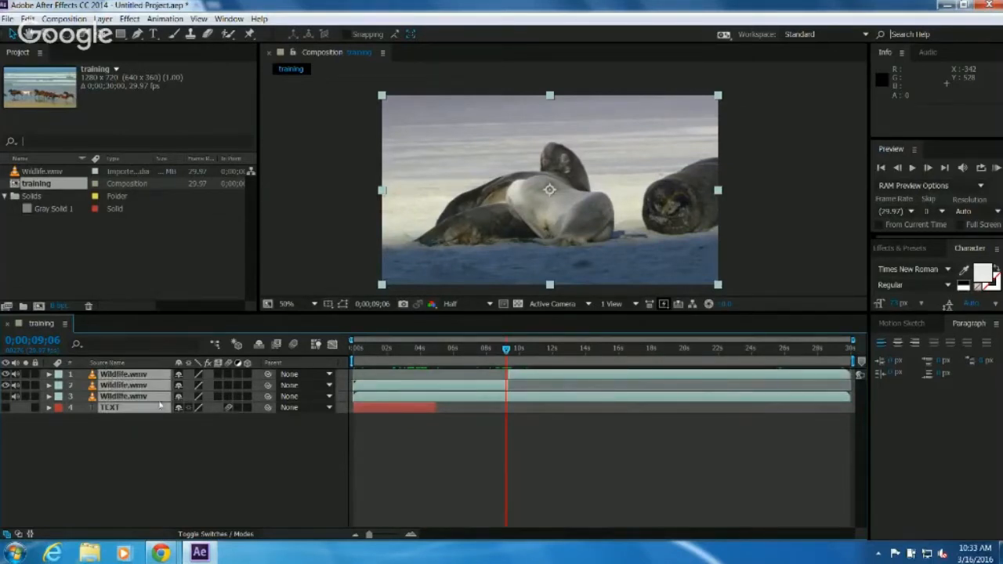
key("Delete")
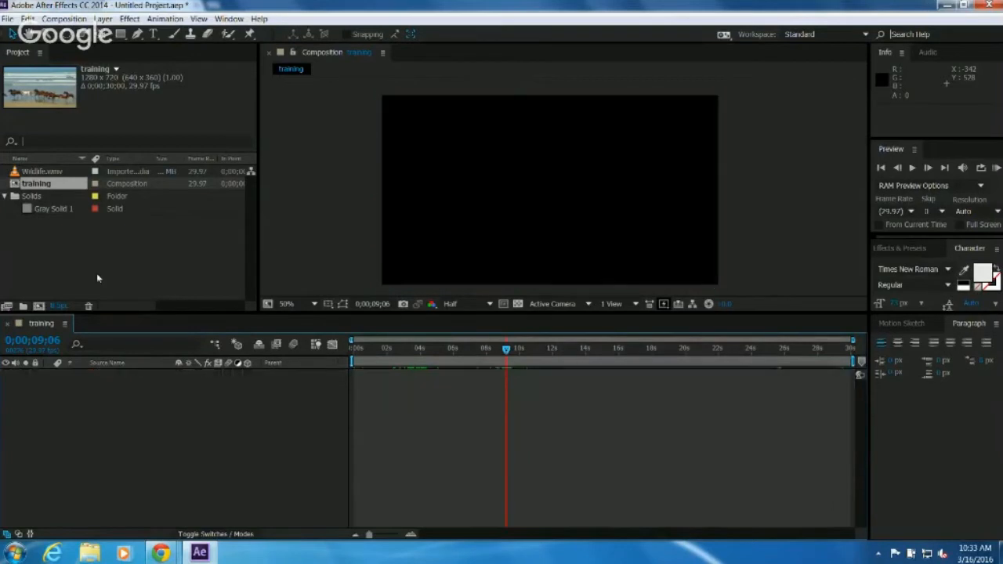
left_click_drag(53, 209, 76, 280)
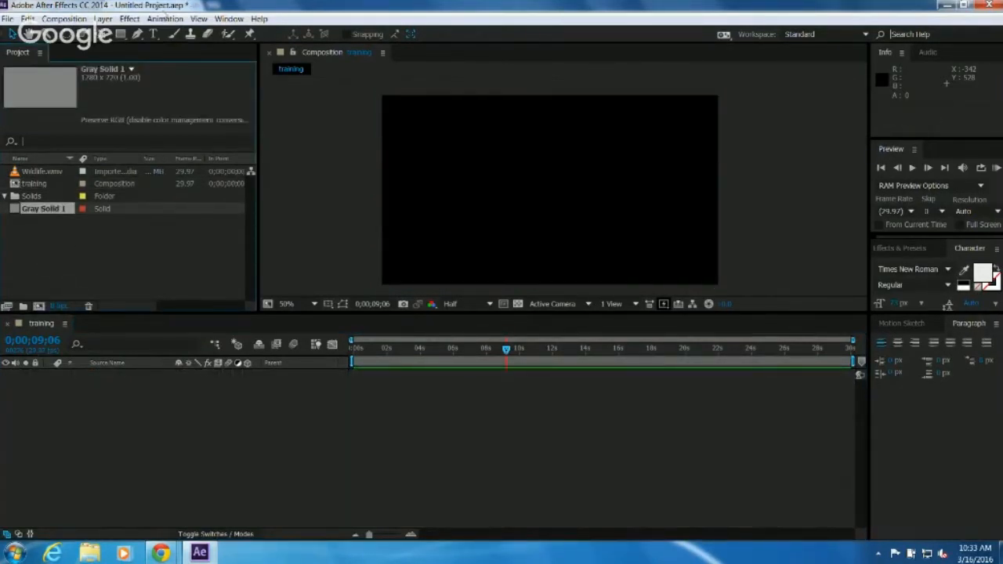
Create a white (FFFFFF) full-composition solid layer in the training composition.
left_click(103, 19)
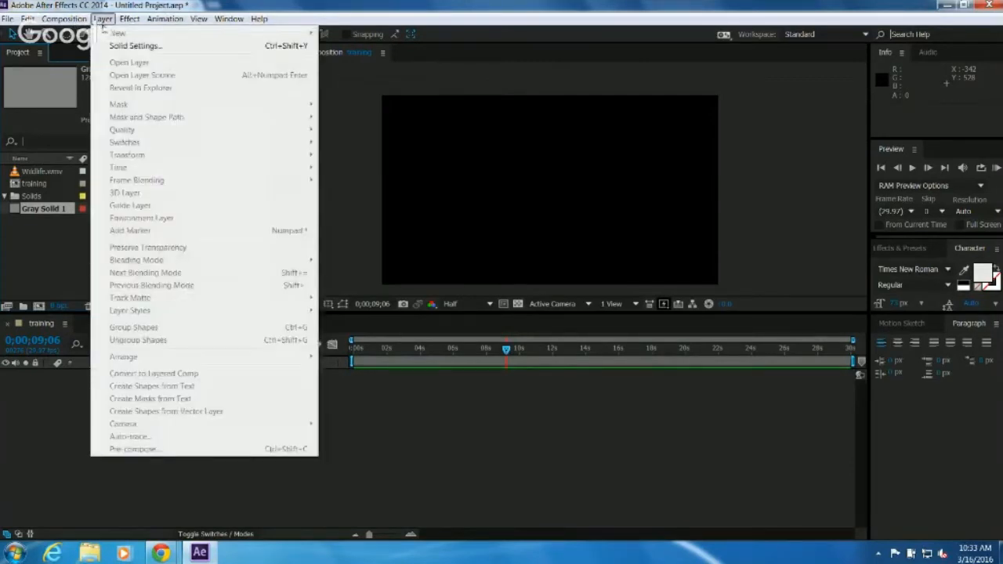
left_click(67, 397)
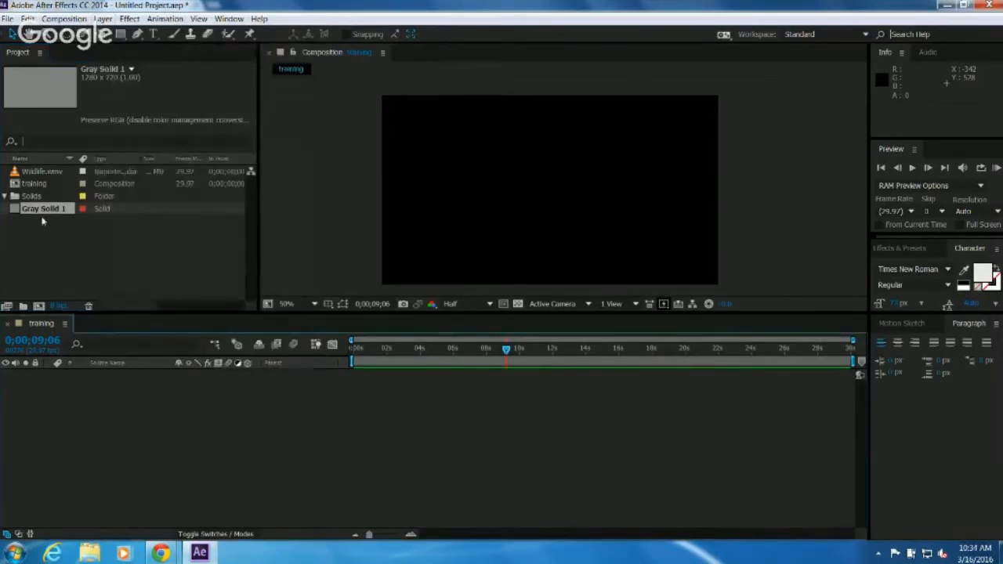
left_click(36, 185)
left_click(102, 19)
mouse_move(116, 35)
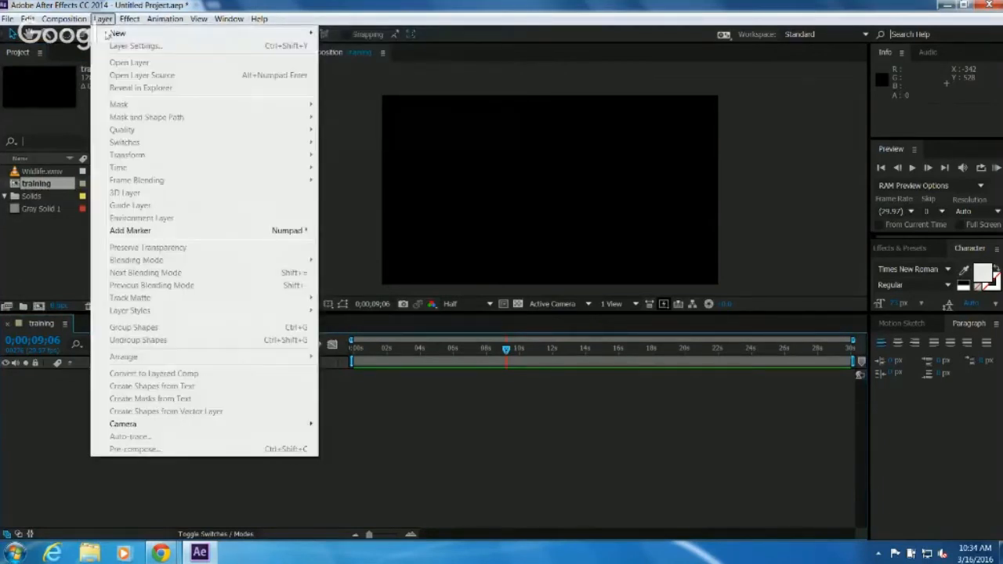
left_click(344, 45)
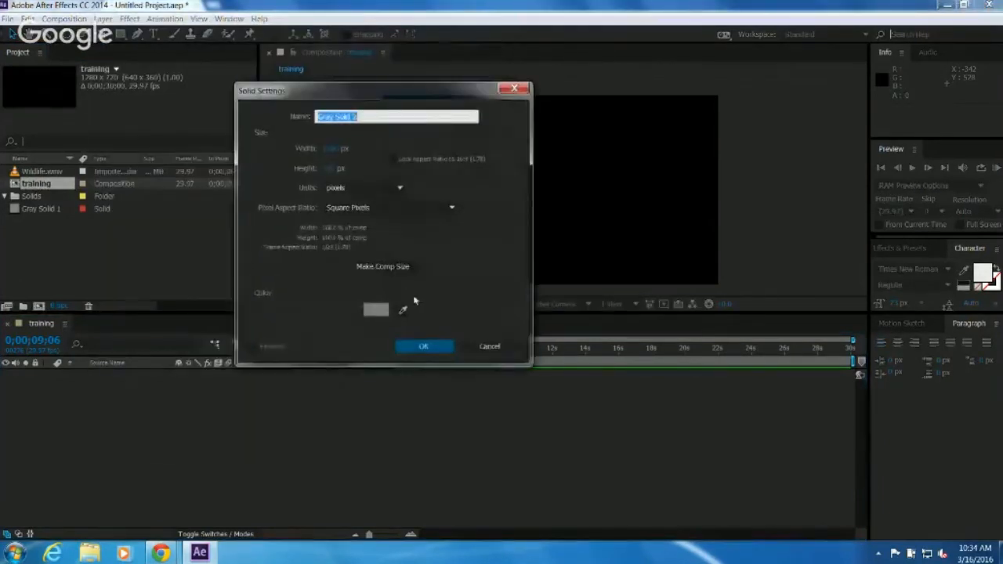
left_click(373, 311)
left_click_drag(255, 153, 228, 120)
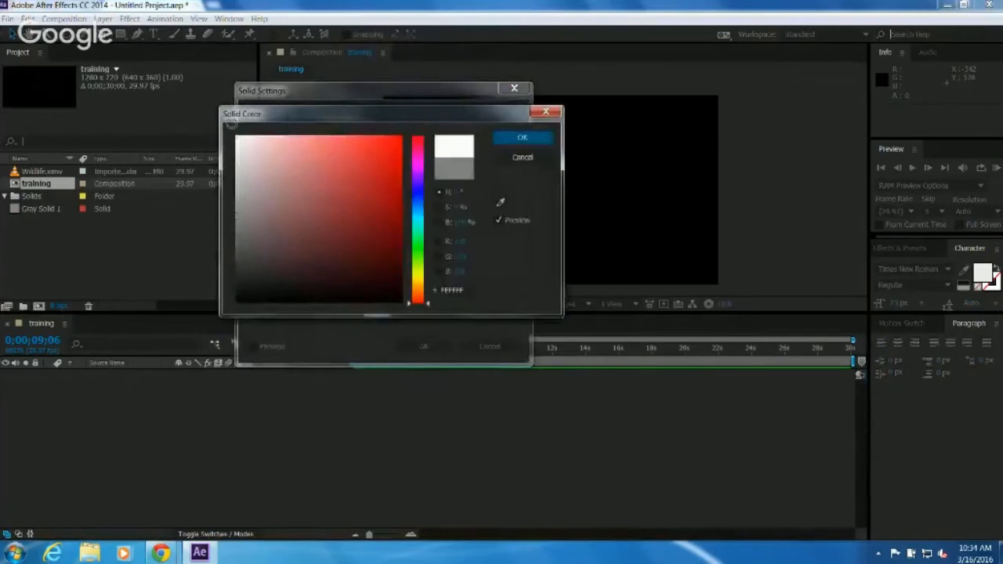
left_click(514, 138)
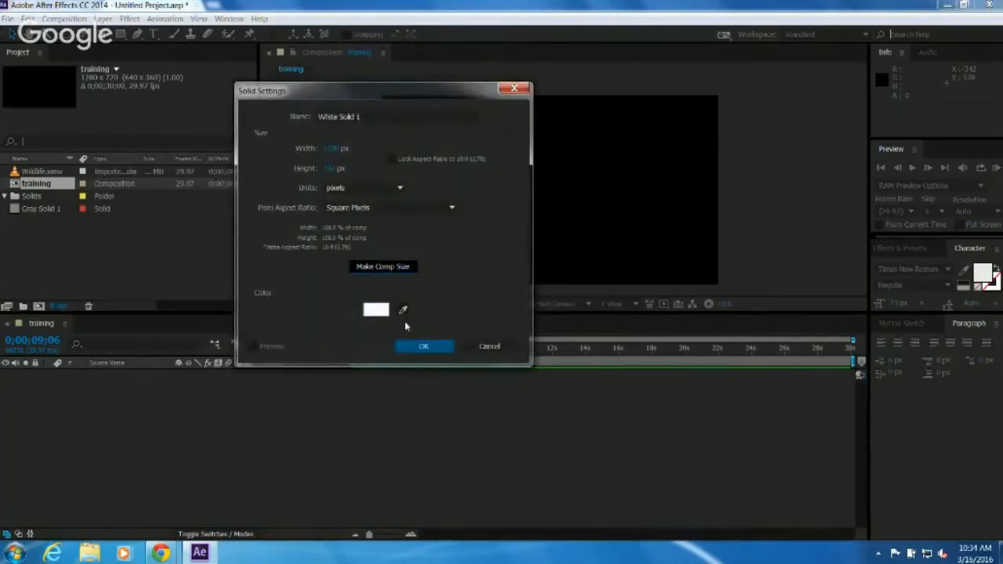
left_click(418, 346)
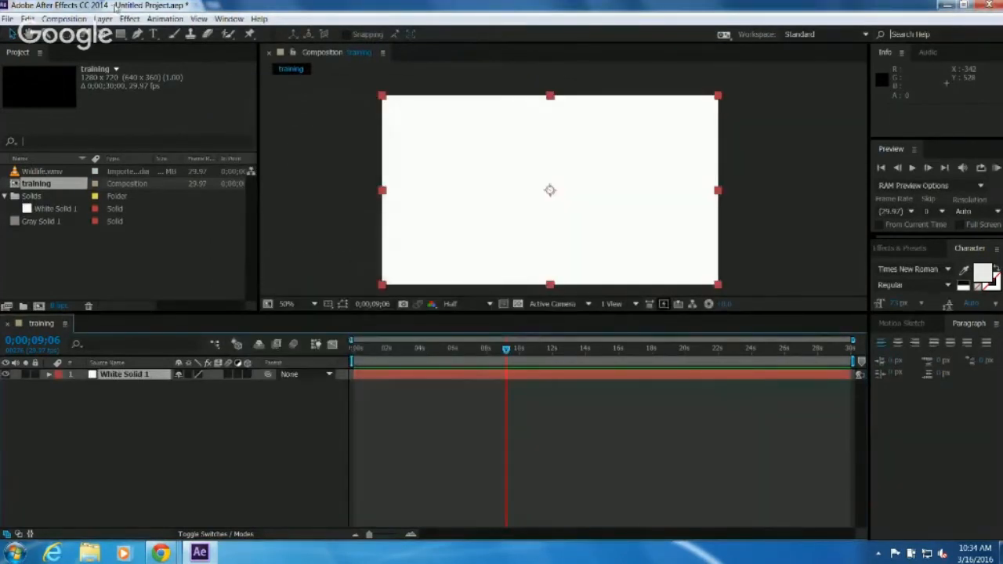
Add a second solid layer above the white one, coloured gray 7F7F7F.
left_click(103, 18)
mouse_move(118, 32)
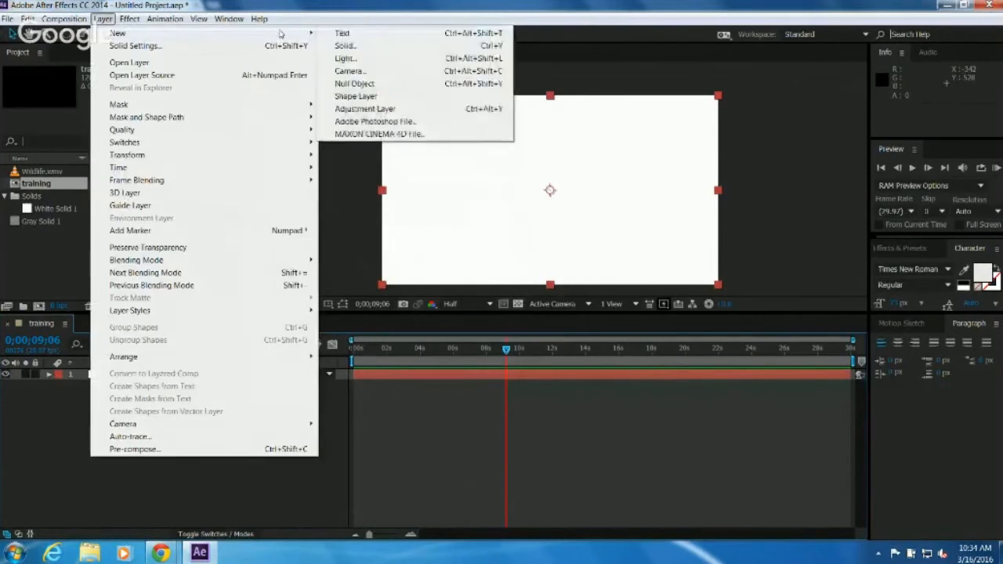
left_click(392, 46)
left_click(371, 306)
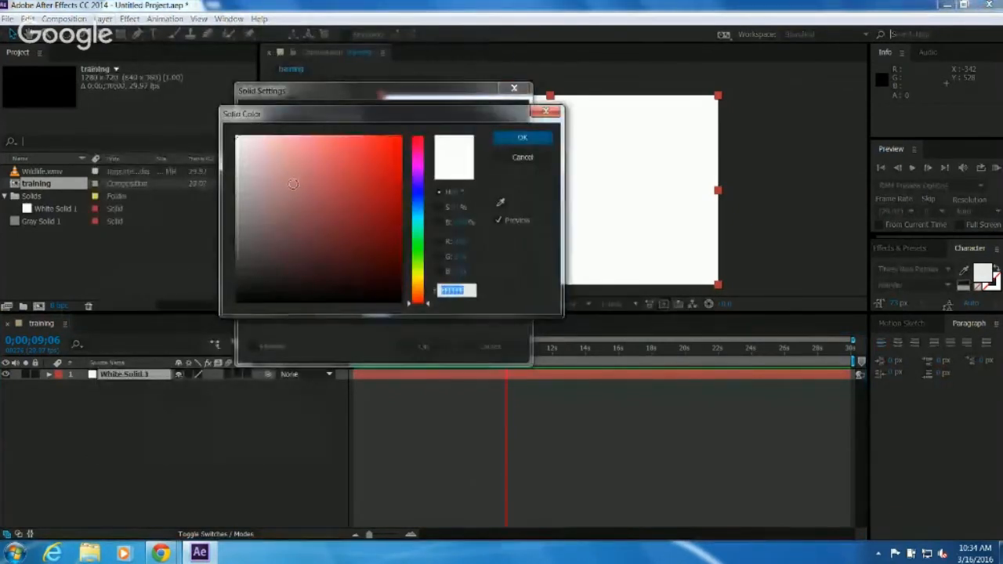
type("7F7F7F")
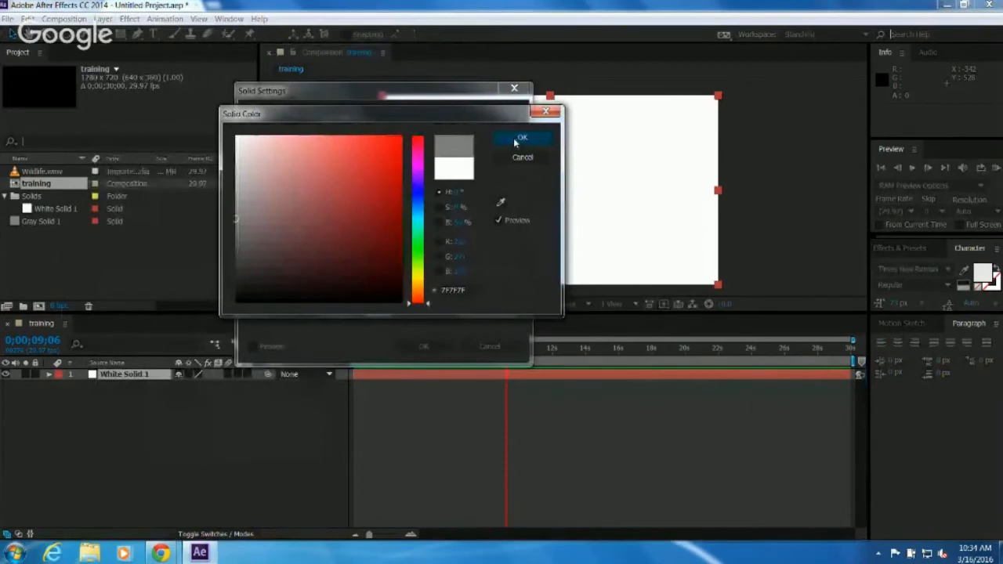
left_click(519, 139)
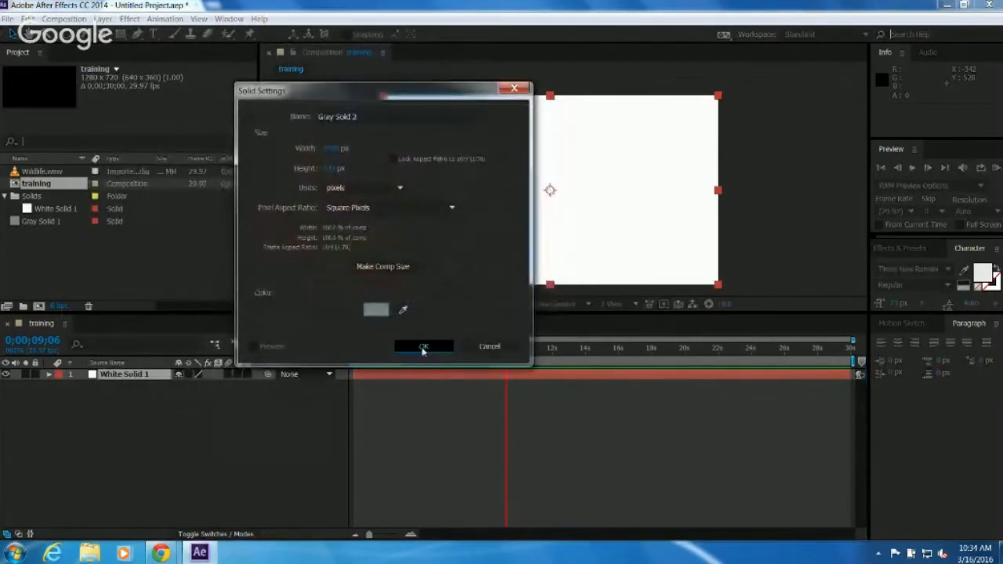
left_click(423, 347)
Add a third solid layer above the gray one, coloured red FF0000.
mouse_move(118, 34)
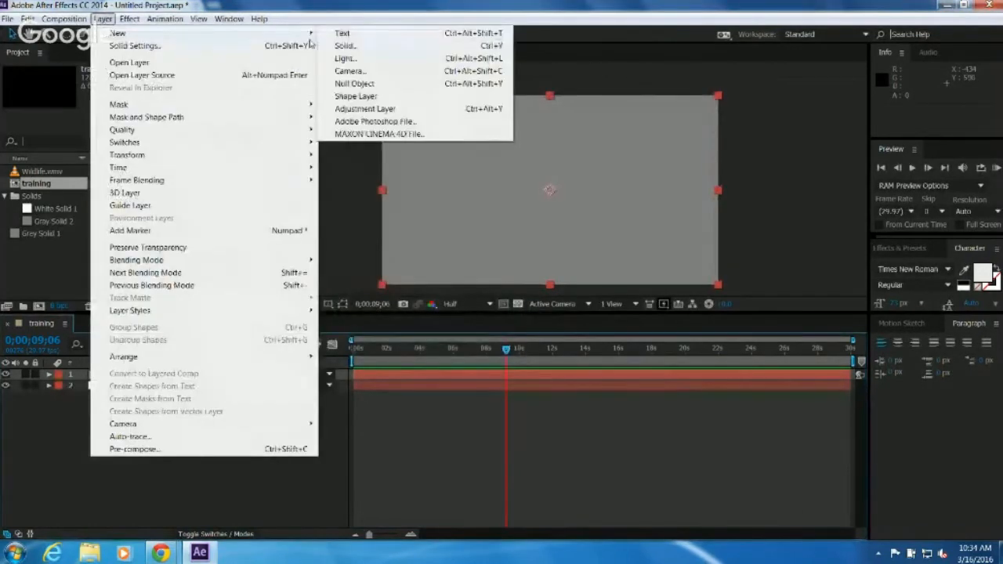
left_click(374, 47)
left_click(374, 307)
left_click(401, 139)
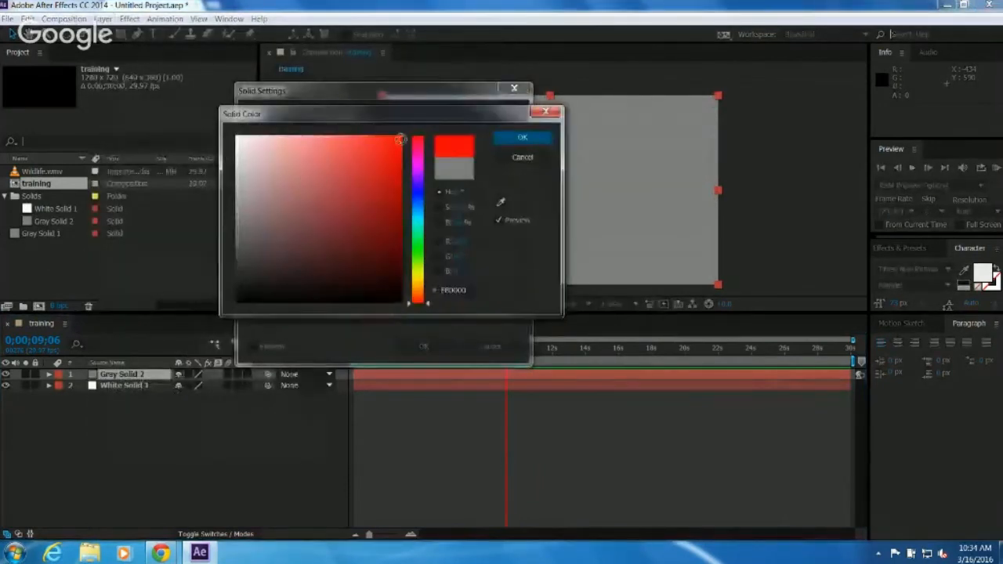
left_click(522, 137)
left_click(421, 346)
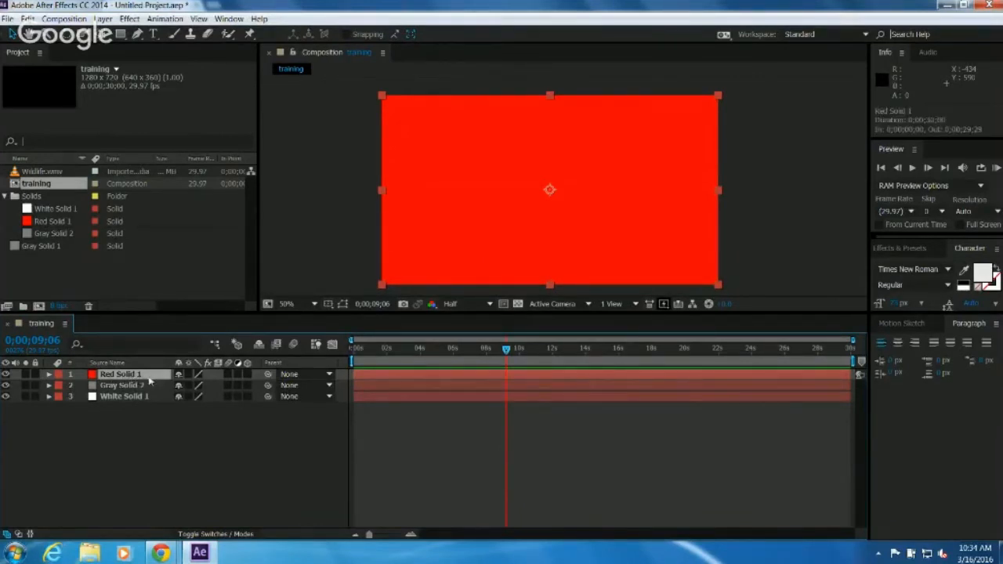
Rename the red solid layer Top bun, the gray one Patty and the white one Bottom.
key("Delete")
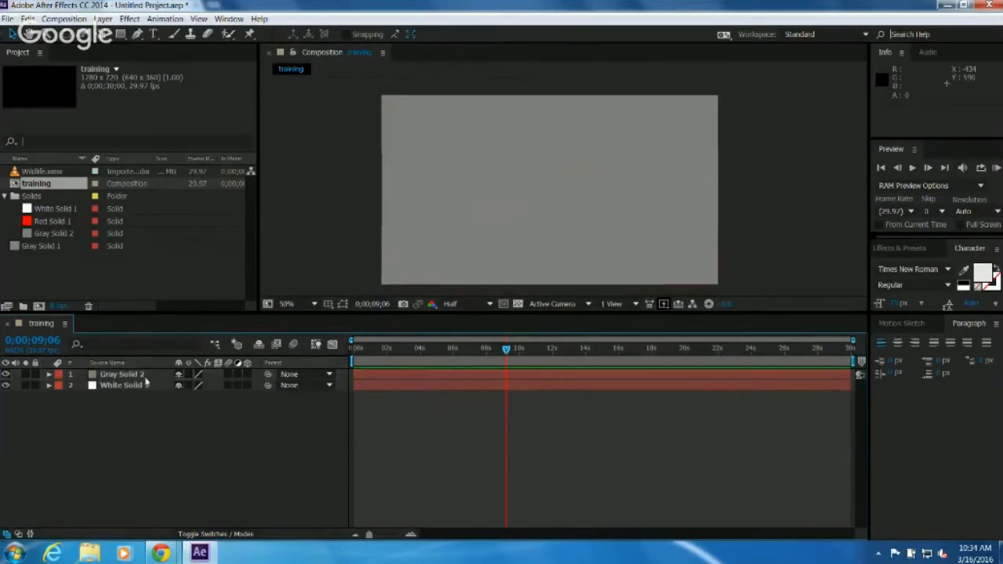
key("ctrl+z")
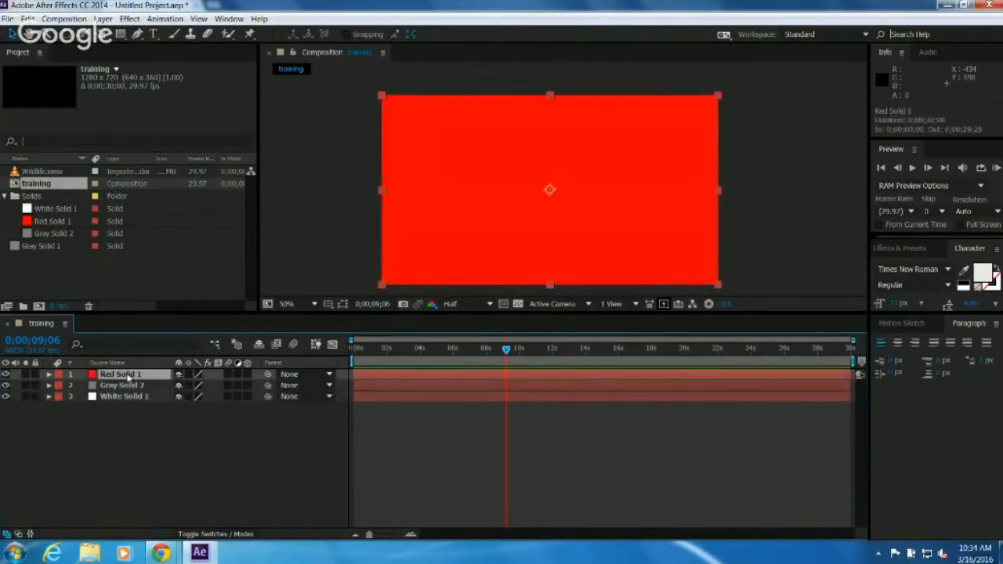
key("Return")
type("Top bun")
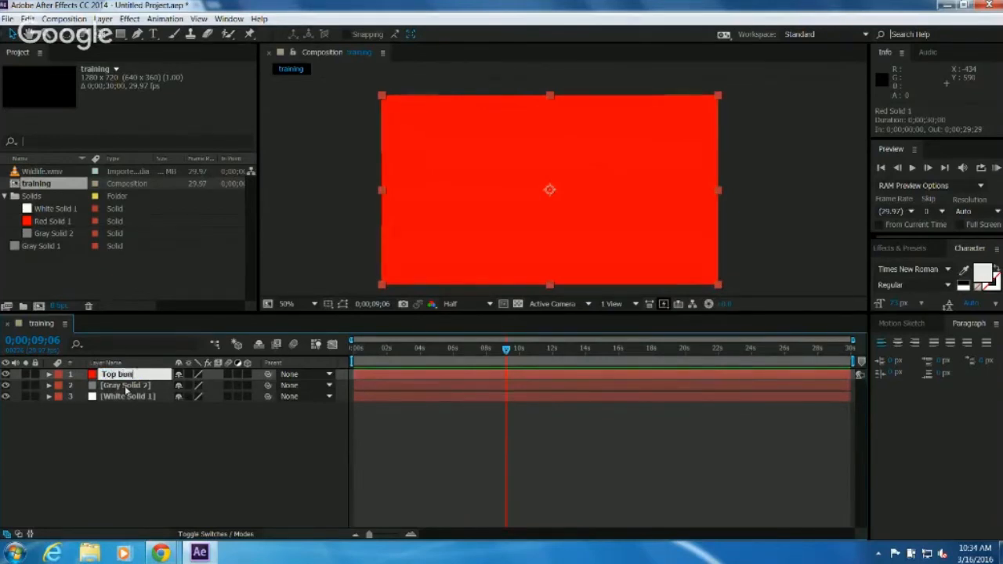
left_click(125, 388)
key("Return")
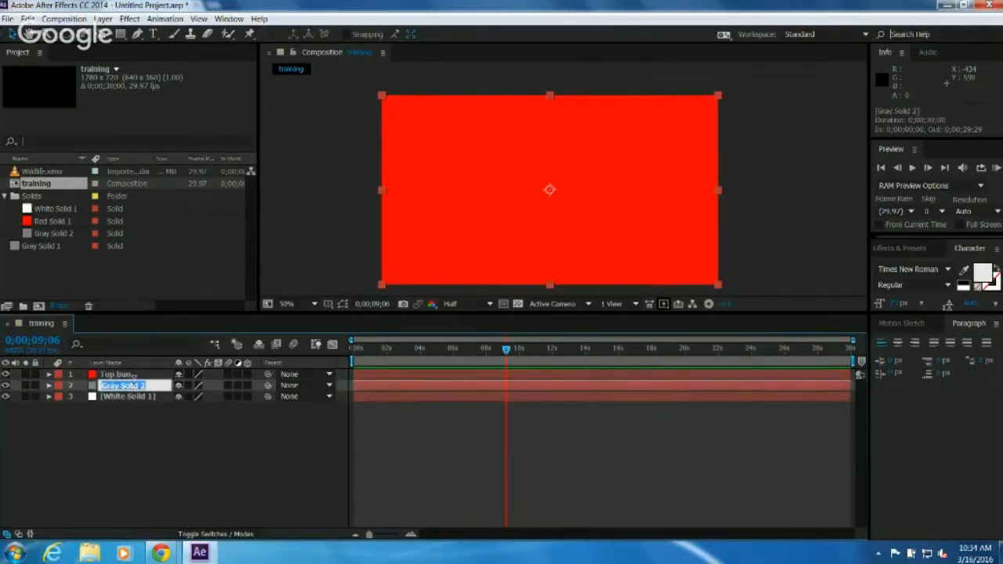
type("Patty")
left_click(126, 397)
key("Return")
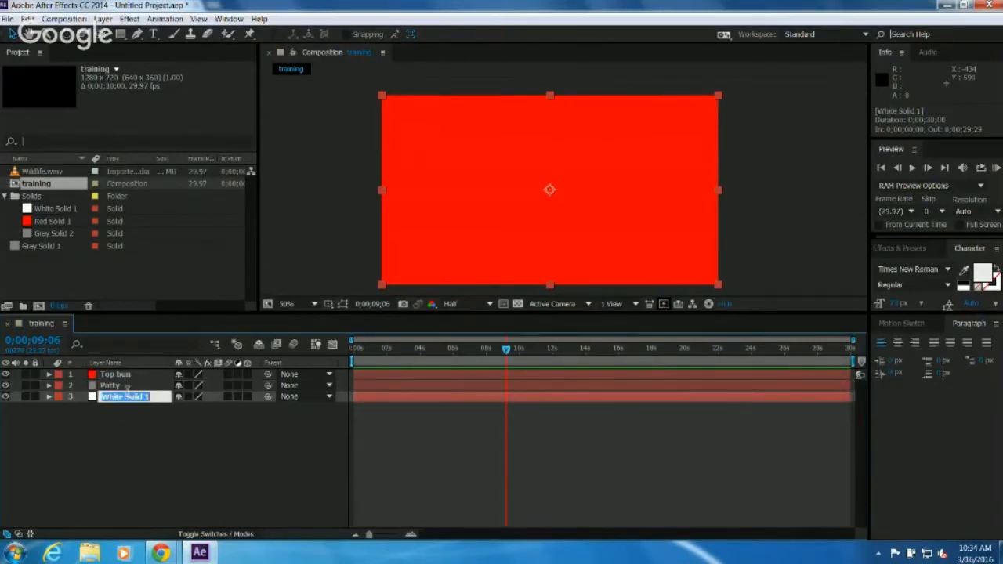
type("Bottom")
left_click(137, 425)
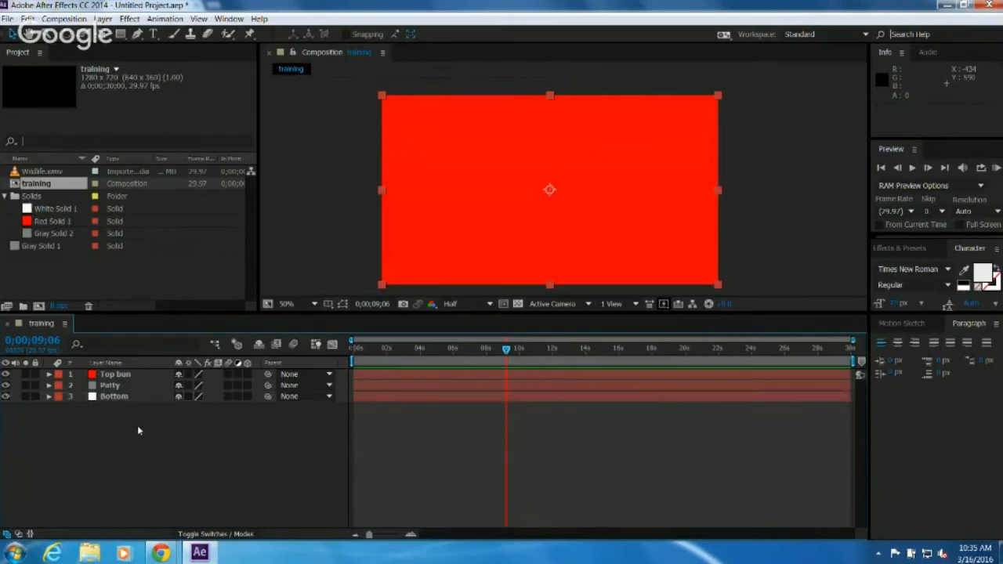
Hide the Top bun and Patty layers one after the other to view what lies beneath, and show both again.
left_click(117, 374)
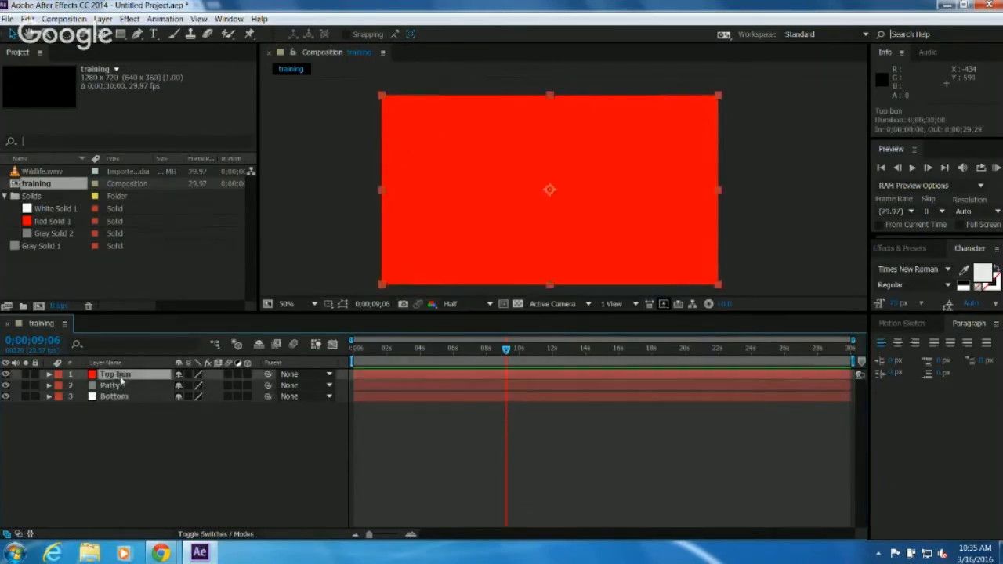
left_click(6, 375)
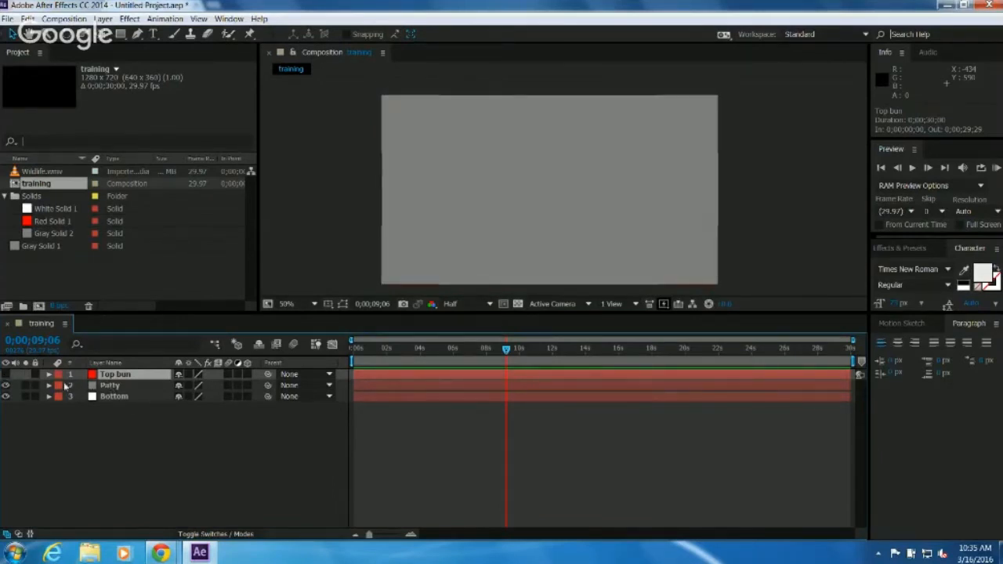
left_click(6, 385)
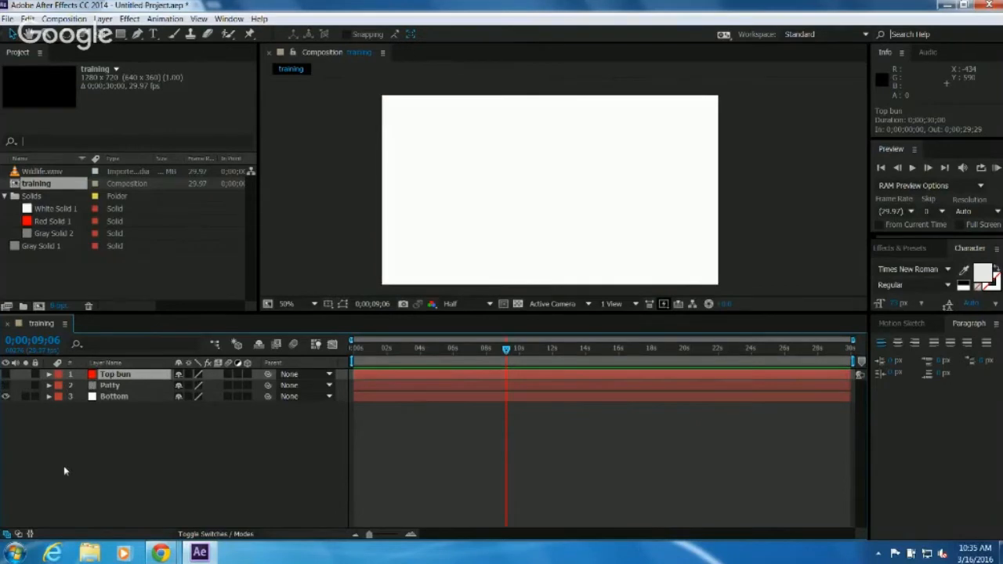
left_click(6, 385)
left_click(5, 375)
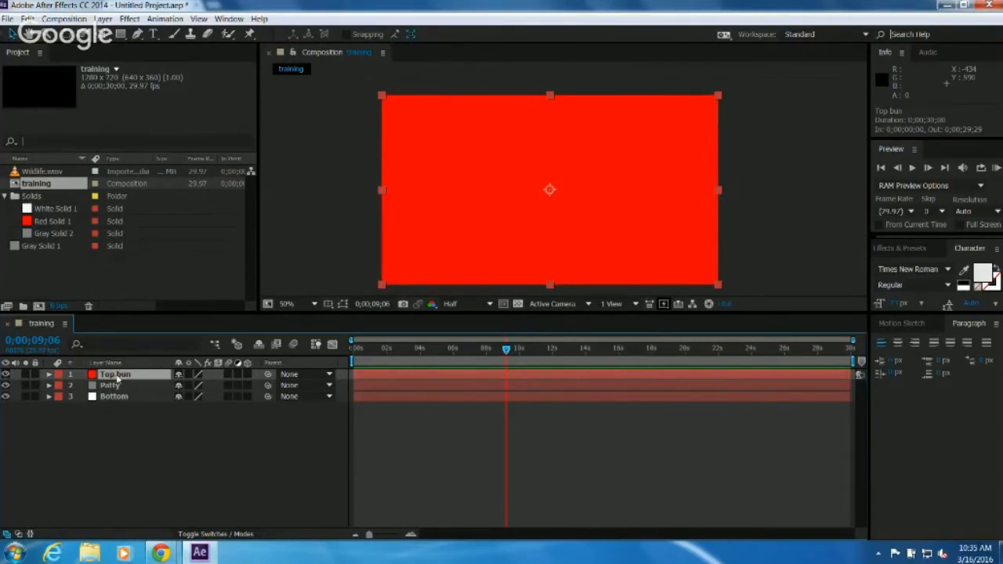
Reveal the Top bun layer's transform properties and add Opacity keyframes at 0;00;09;06 and 0;00;00;00.
left_click(49, 376)
left_click(60, 387)
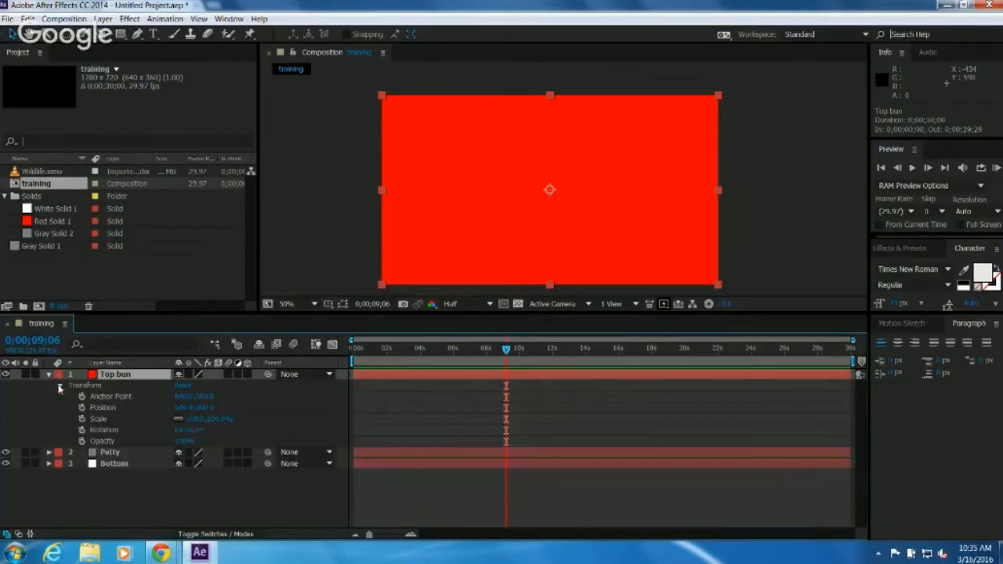
left_click(81, 442)
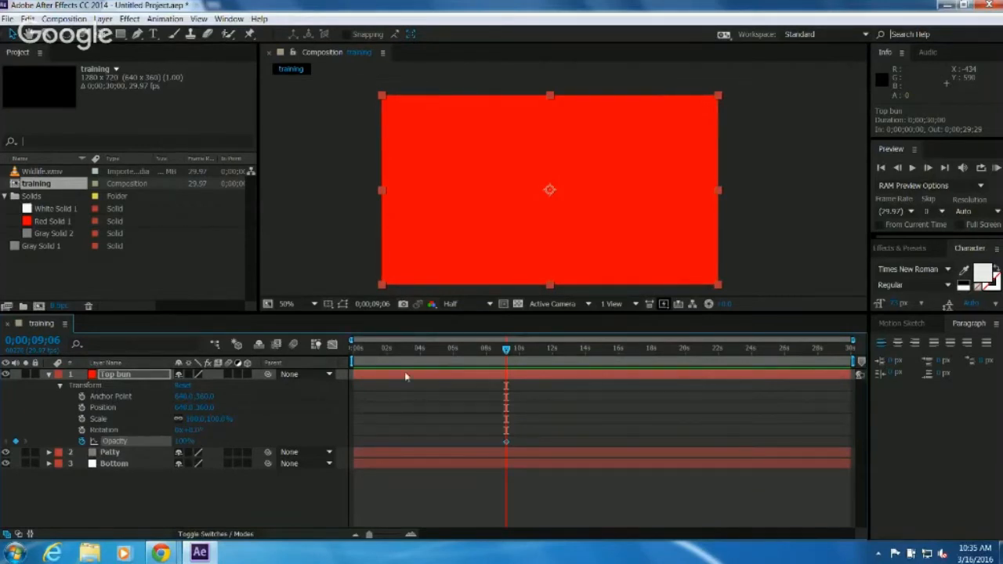
left_click_drag(416, 351, 354, 354)
left_click(15, 442)
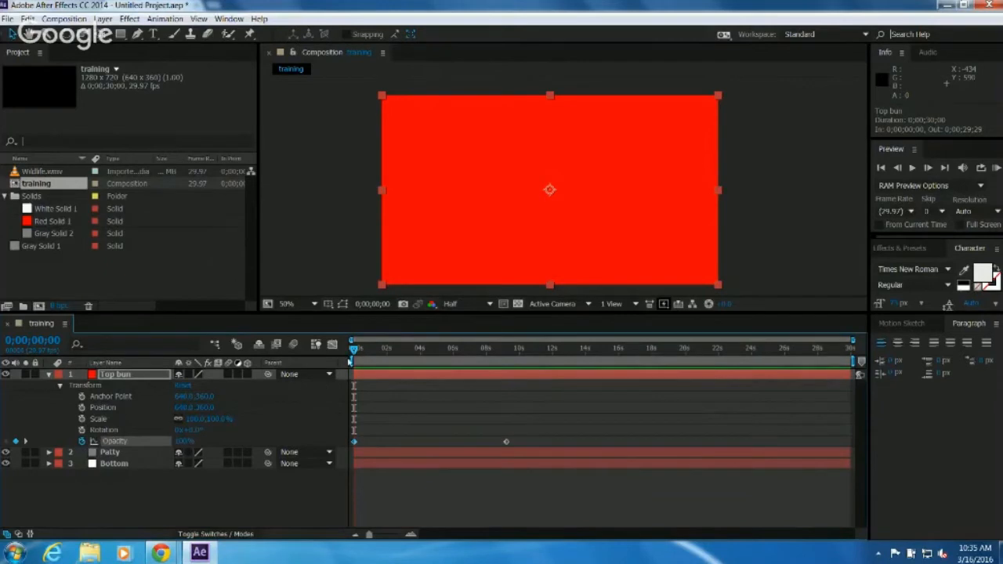
Move Top bun's second Opacity keyframe to 0;00;02;01 and set its value to 0%.
left_click_drag(355, 353, 387, 359)
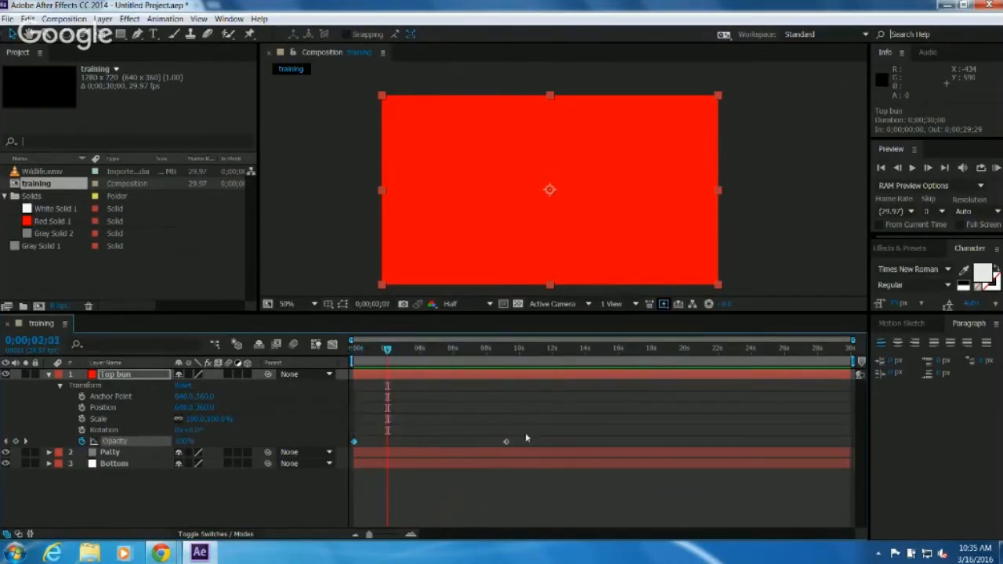
left_click_drag(506, 443, 387, 449)
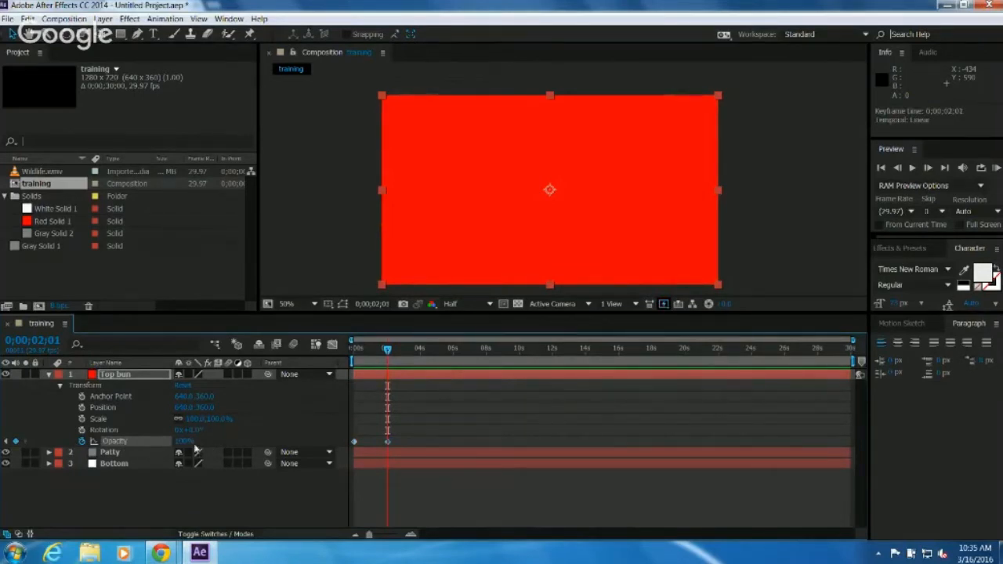
left_click_drag(189, 446, 37, 445)
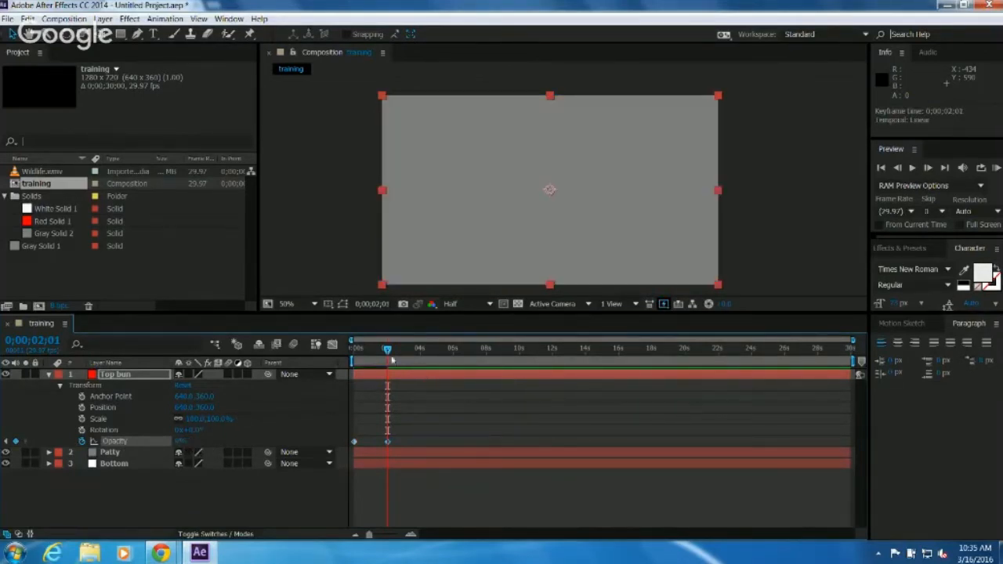
Play back the Top bun fade-out from the start of the composition.
left_click_drag(373, 354, 352, 356)
key("space")
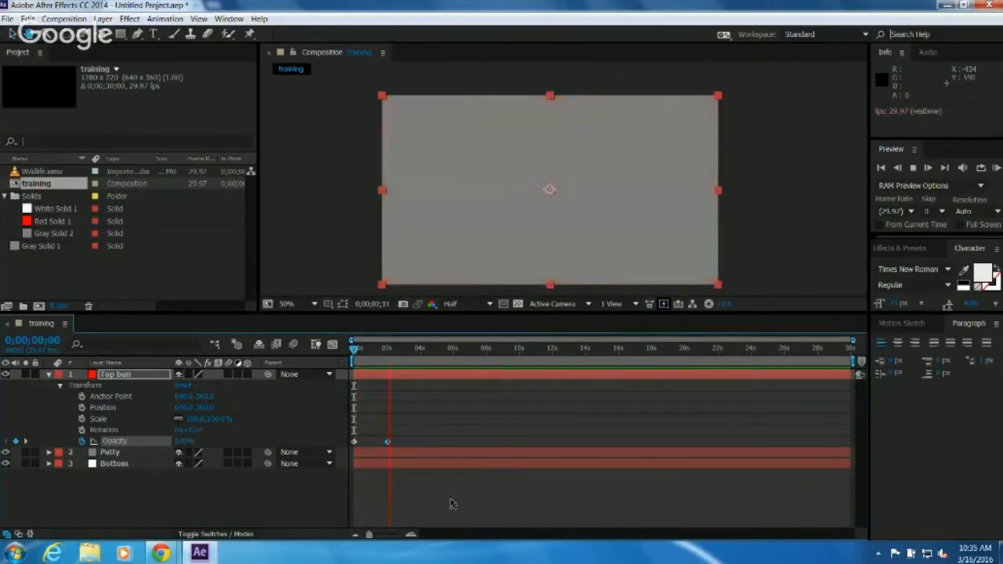
key("space")
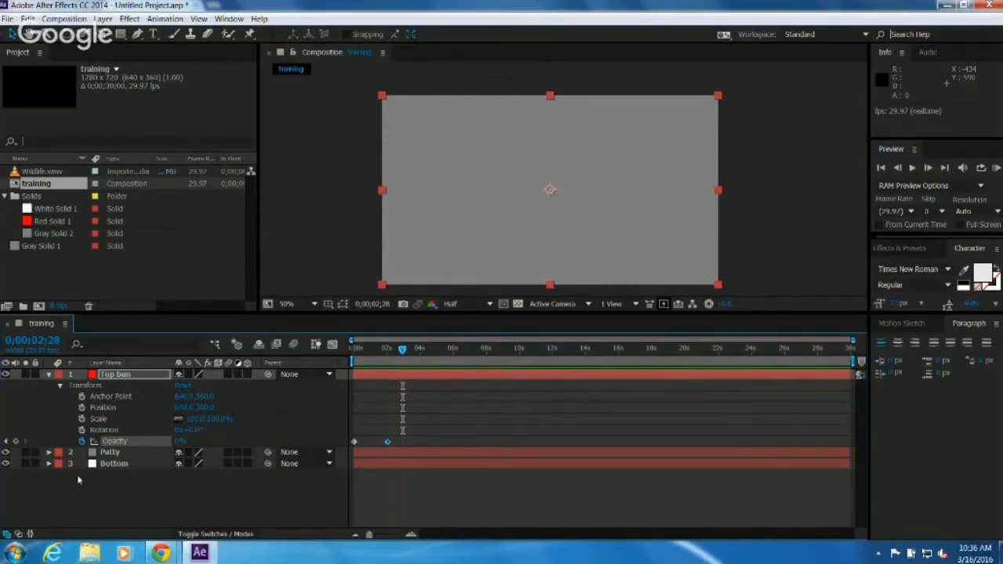
Set the current time to 0;00;00;20 and place the Top bun layer below Patty in the layer stack.
left_click(118, 376)
left_click(366, 352)
left_click_drag(115, 435, 117, 457)
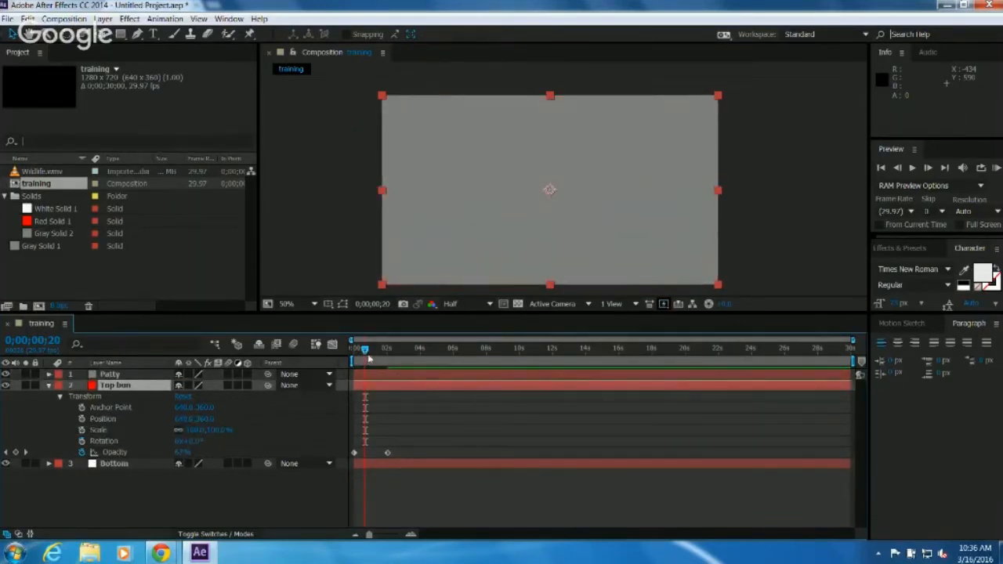
left_click(104, 377)
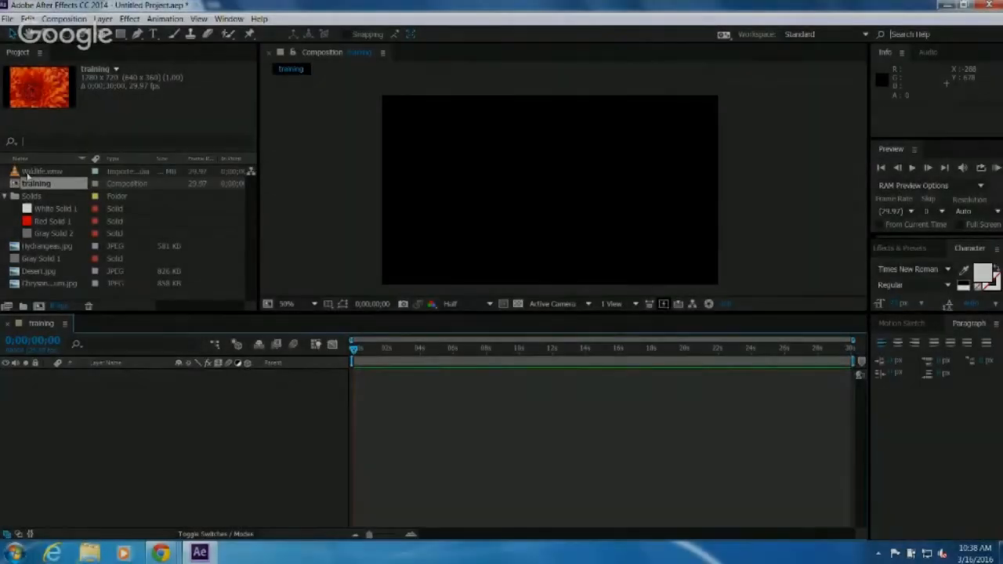
Add the Gray Solid 2 footage to the training composition as a layer and reveal its Transform properties.
left_click(26, 172)
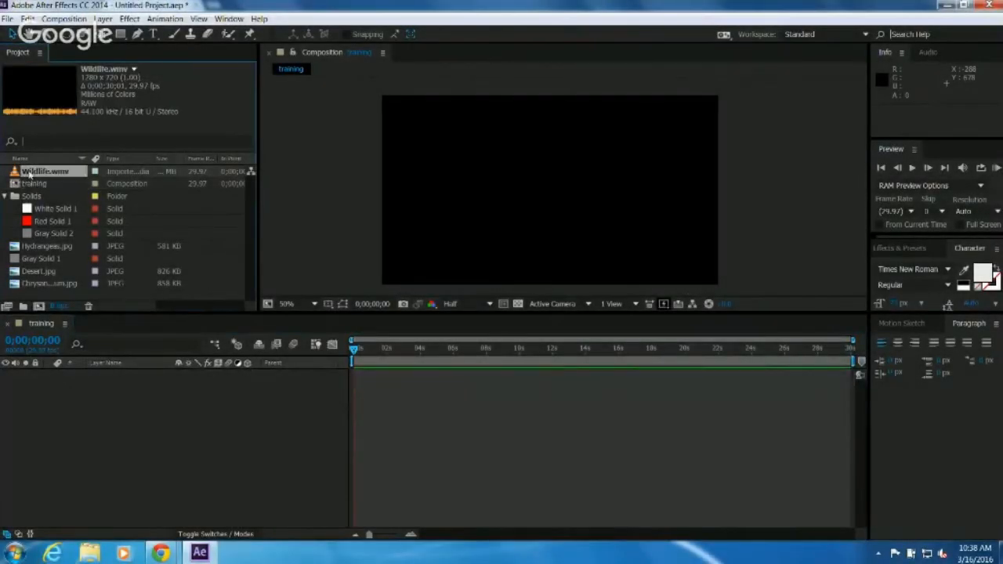
left_click(43, 235)
left_click_drag(43, 235, 61, 403)
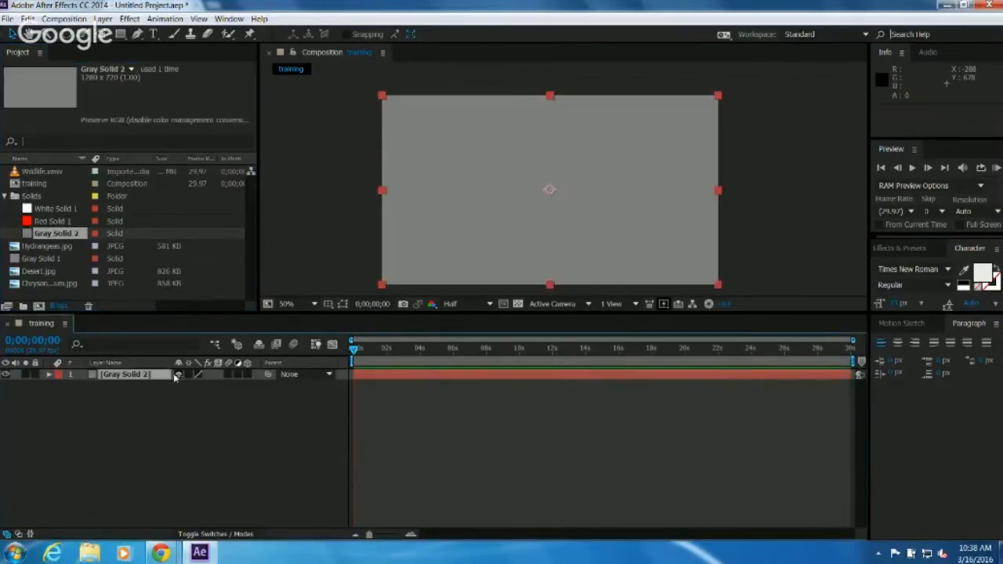
left_click(48, 374)
left_click(59, 386)
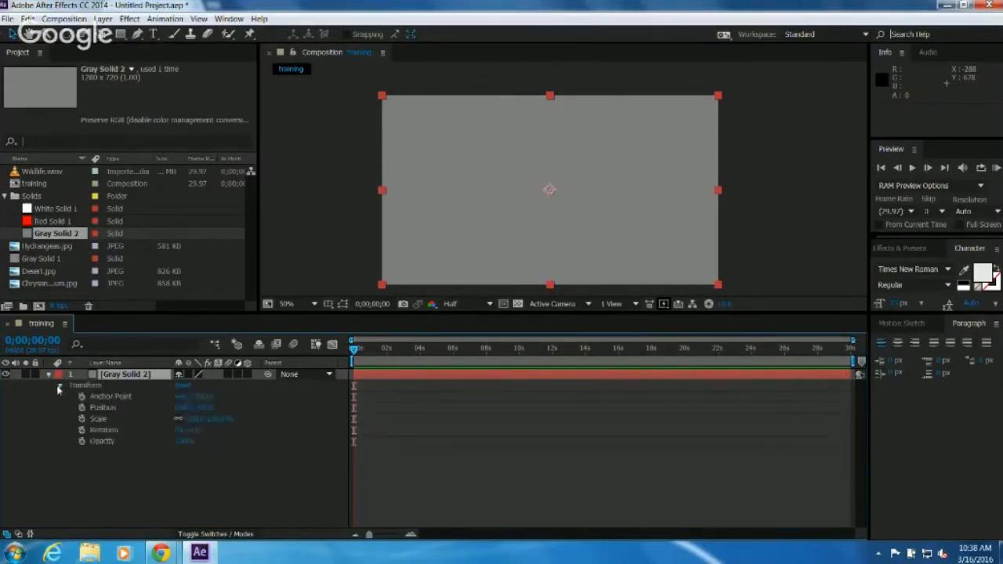
Keyframe Gray Solid 2's Rotation at 0;00;00;00, set it to 0x+180° at 0;00;02;02, and preview the animation.
left_click(81, 432)
left_click_drag(366, 350, 387, 353)
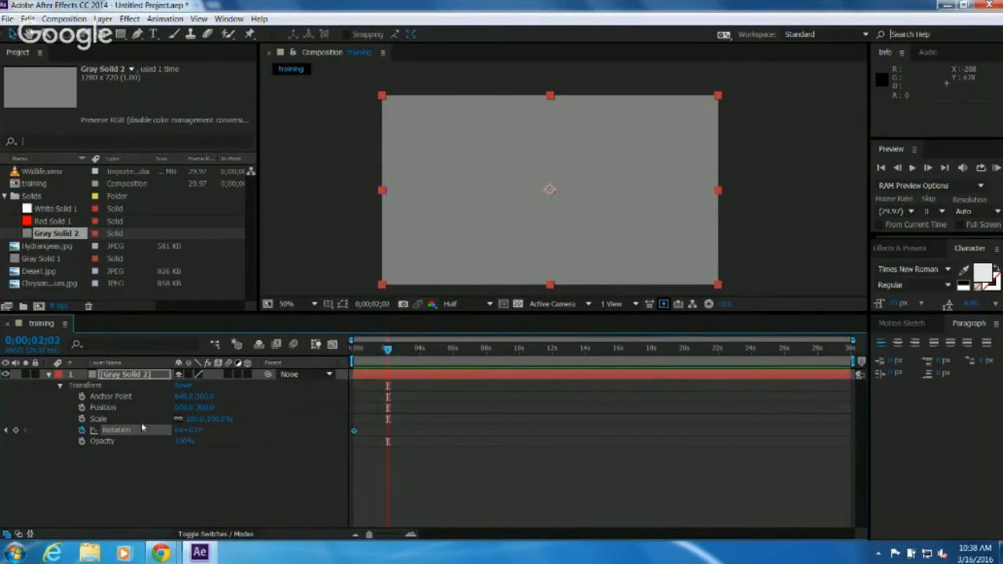
left_click_drag(191, 430, 310, 428)
key("KP_0")
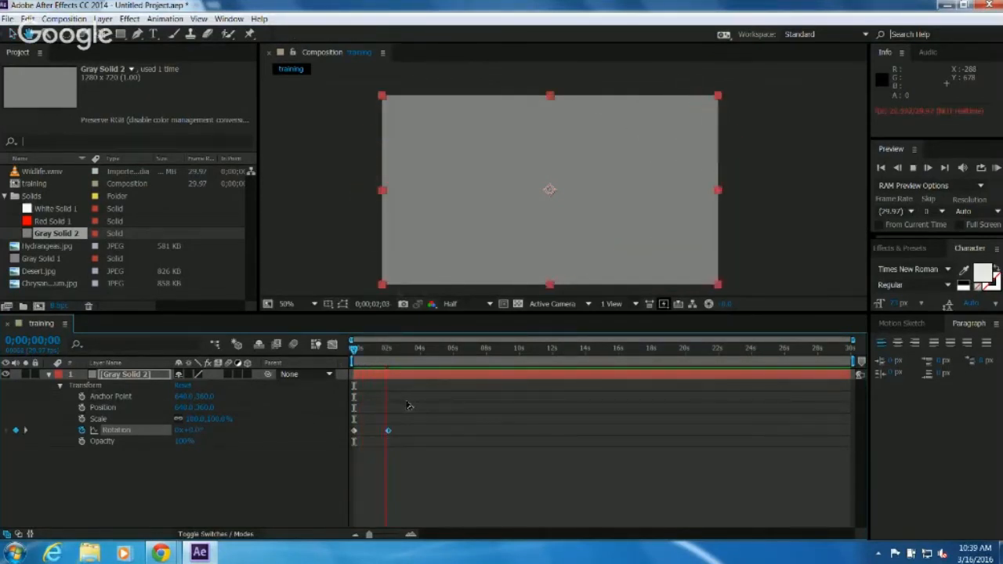
key("space")
Scale the Gray Solid 2 layer down to 48% and preview its rotation.
left_click_drag(386, 355, 388, 354)
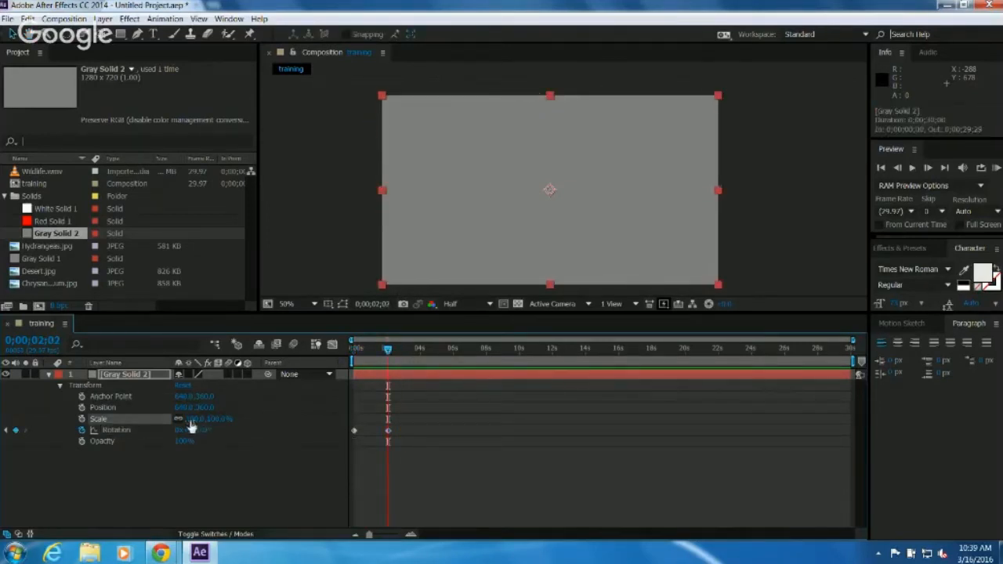
left_click_drag(190, 420, 155, 420)
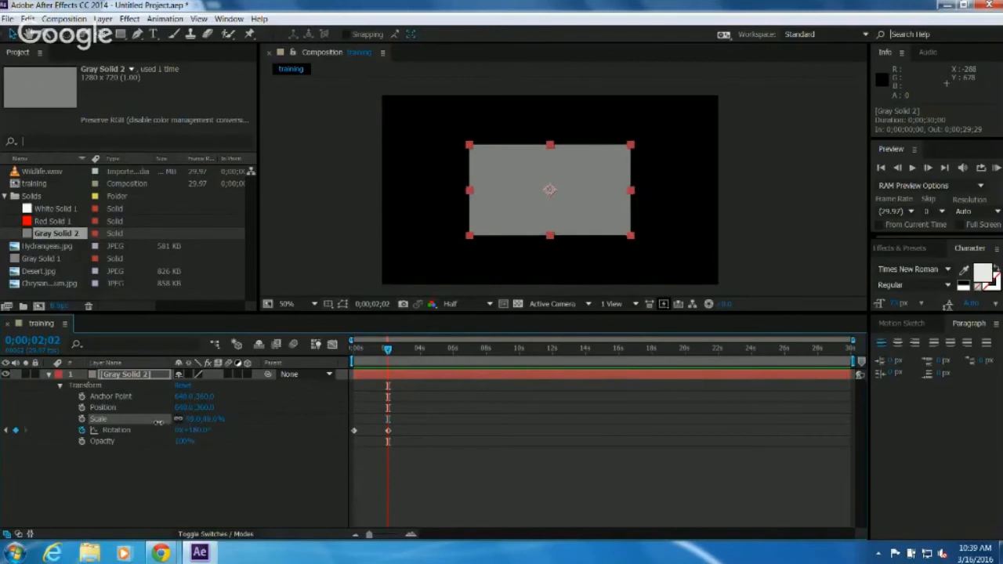
key("space")
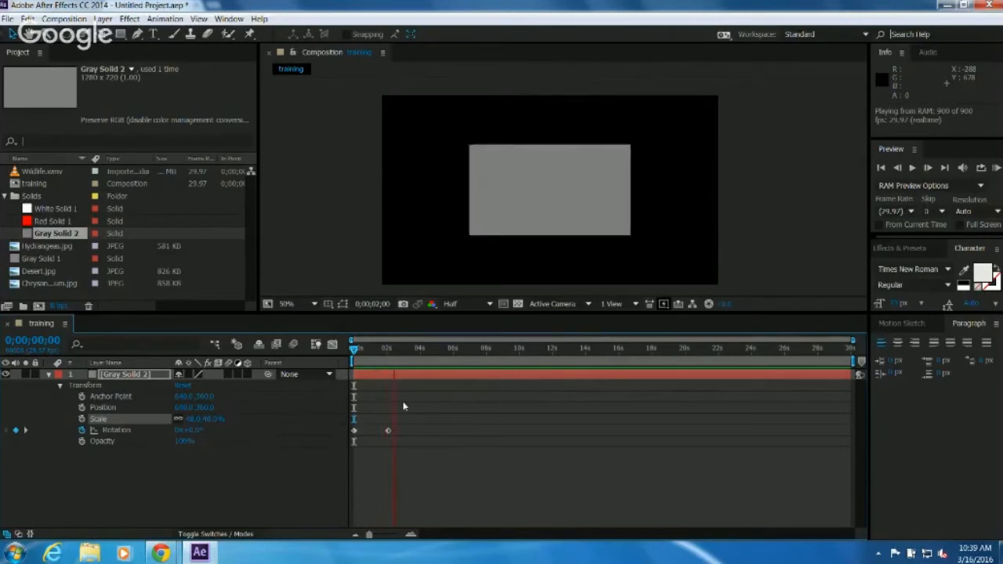
key("space")
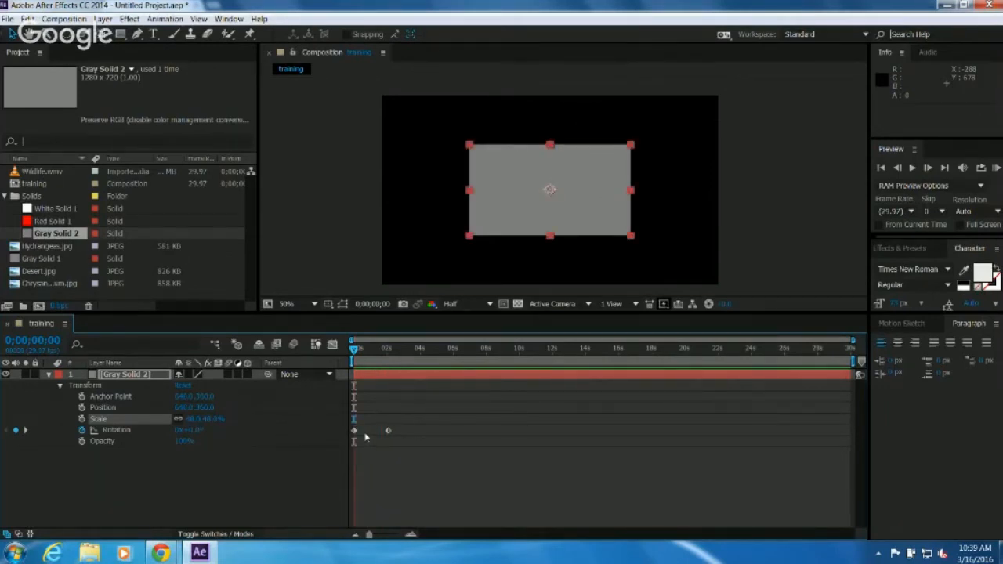
Replace the default Rotation expression on Gray Solid 2 with loopOut() and preview the looping rotation.
left_click(128, 430)
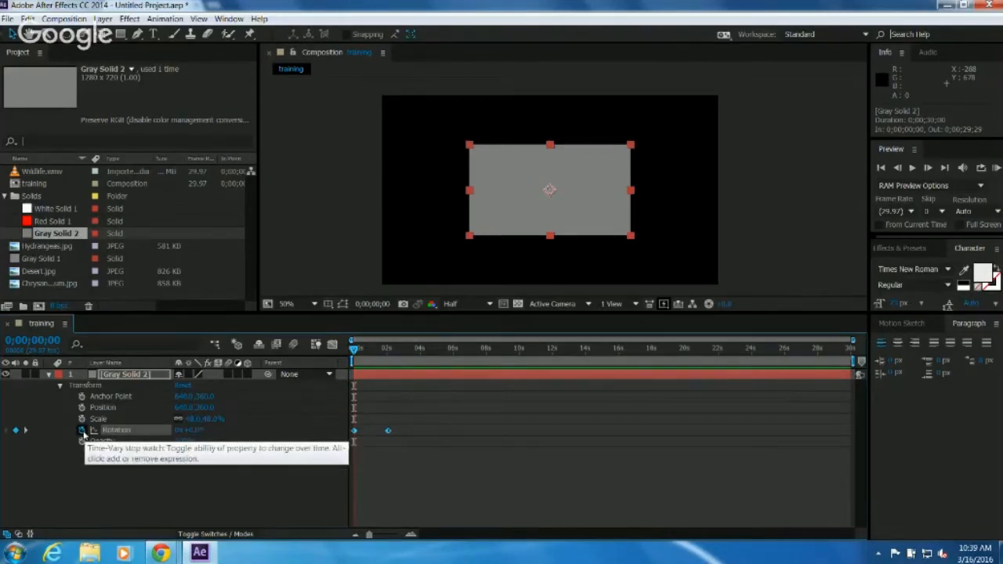
left_click(82, 430, "alt")
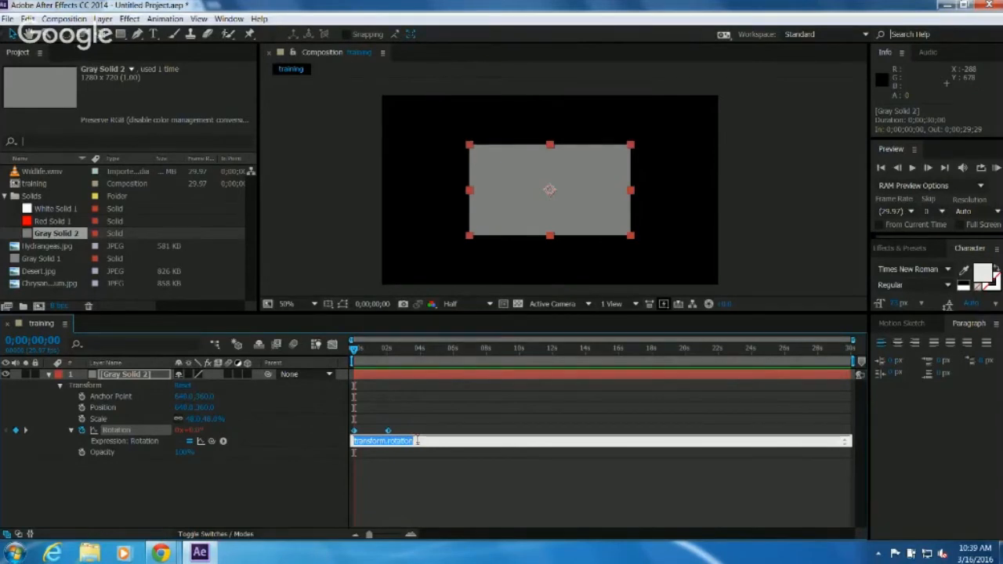
left_click_drag(418, 441, 339, 439)
key("BackSpace")
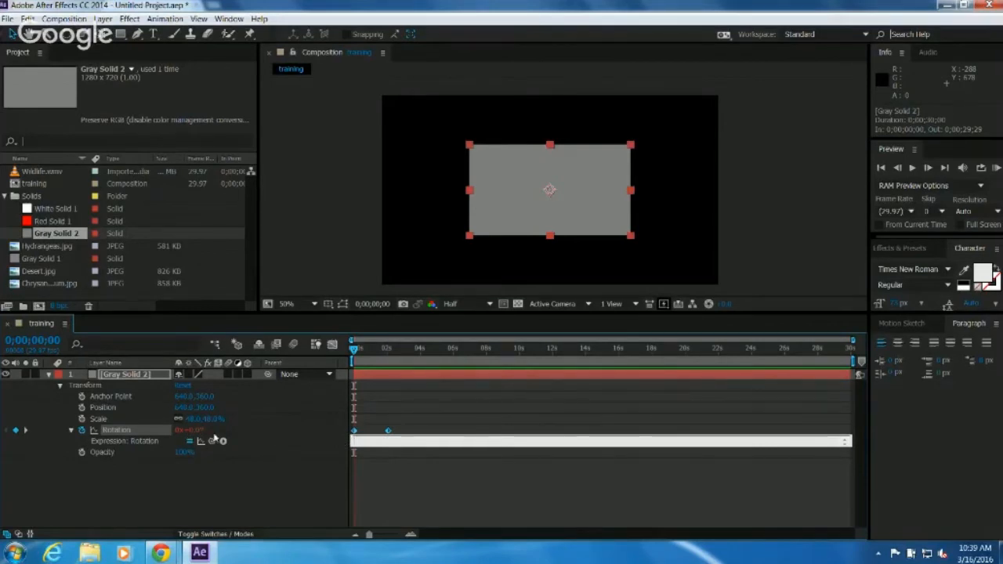
type("loopOut()")
left_click(377, 484)
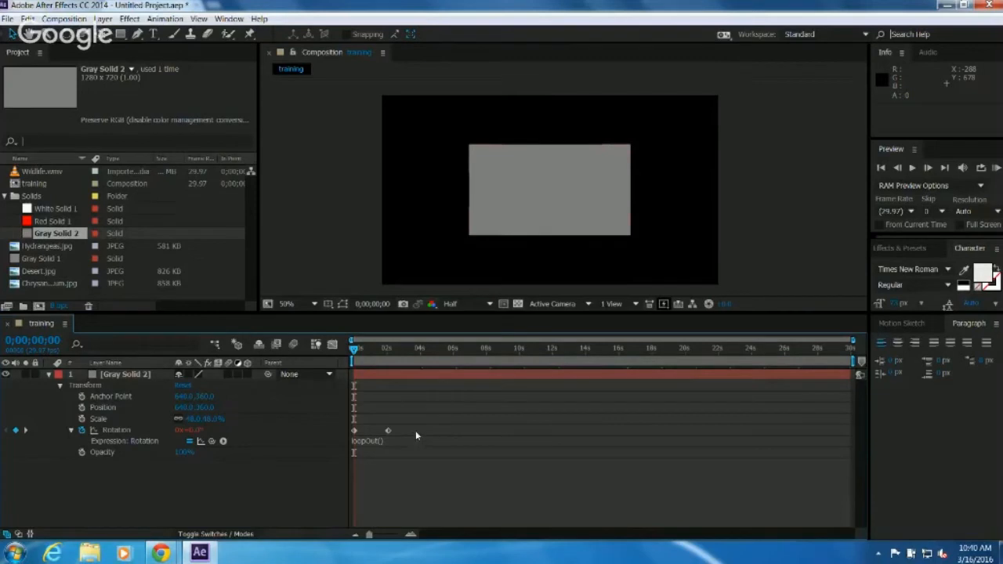
key("space")
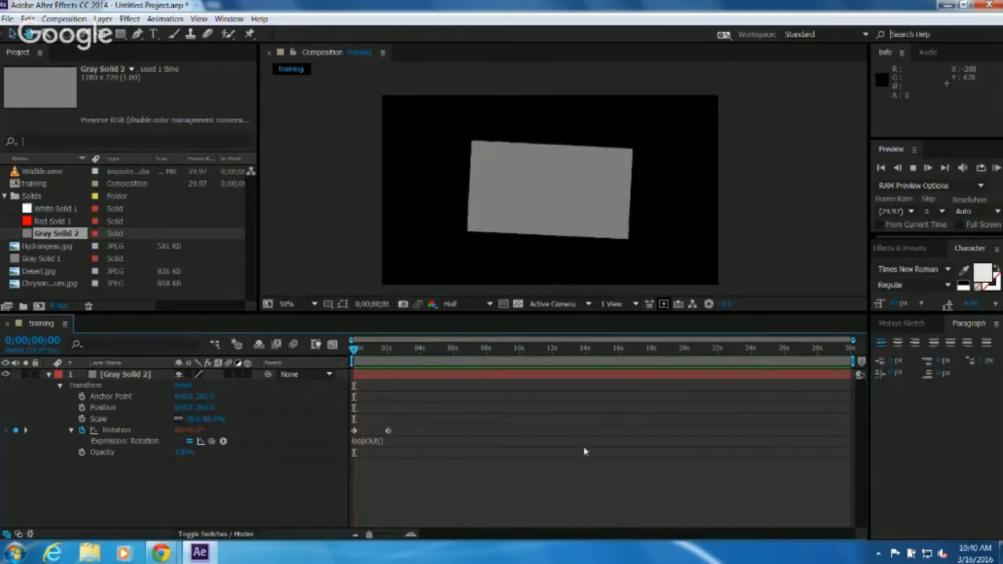
key("space")
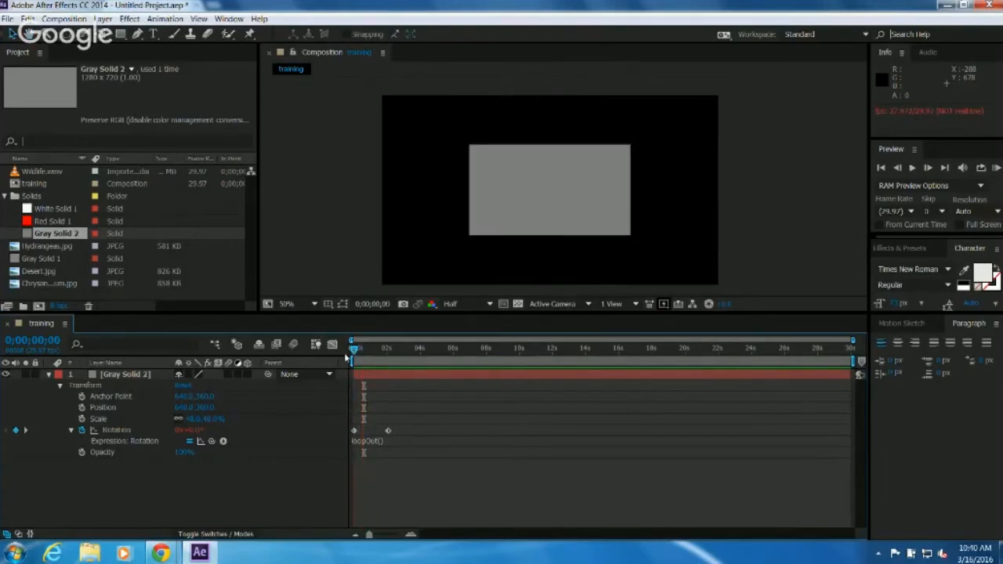
Enable motion blur for both the Gray Solid 2 layer and the composition, and preview the rotation.
left_click(133, 375)
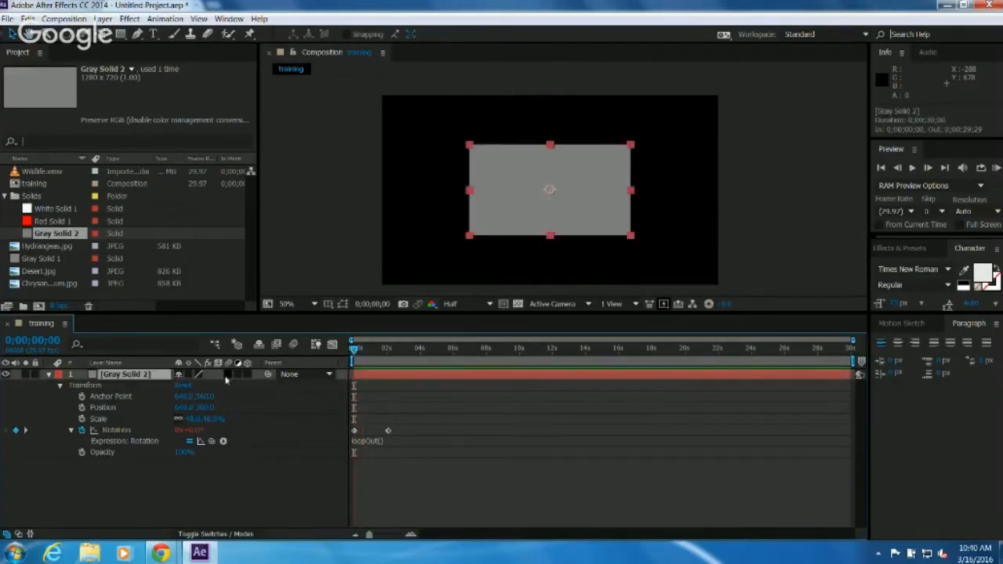
left_click(294, 348)
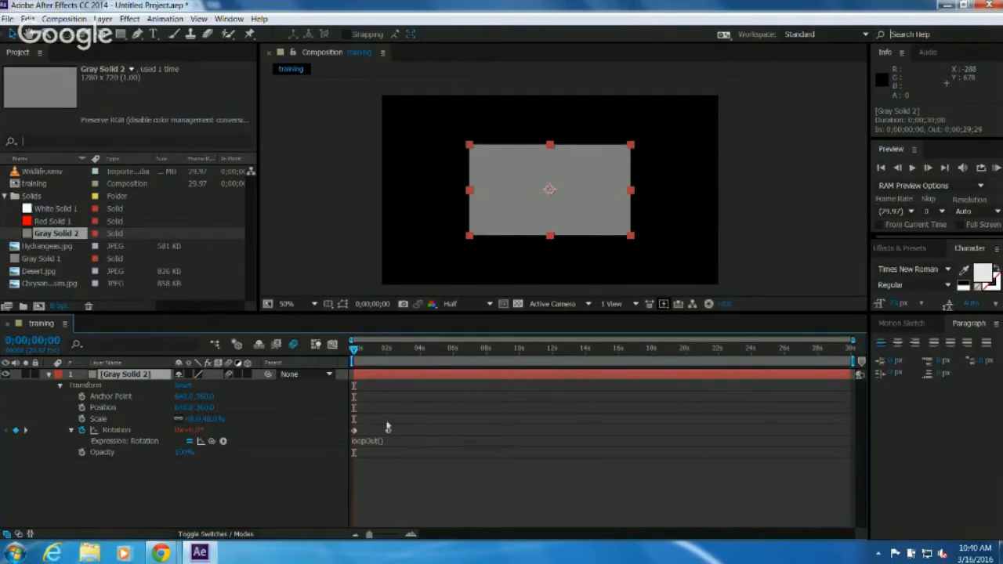
key("space")
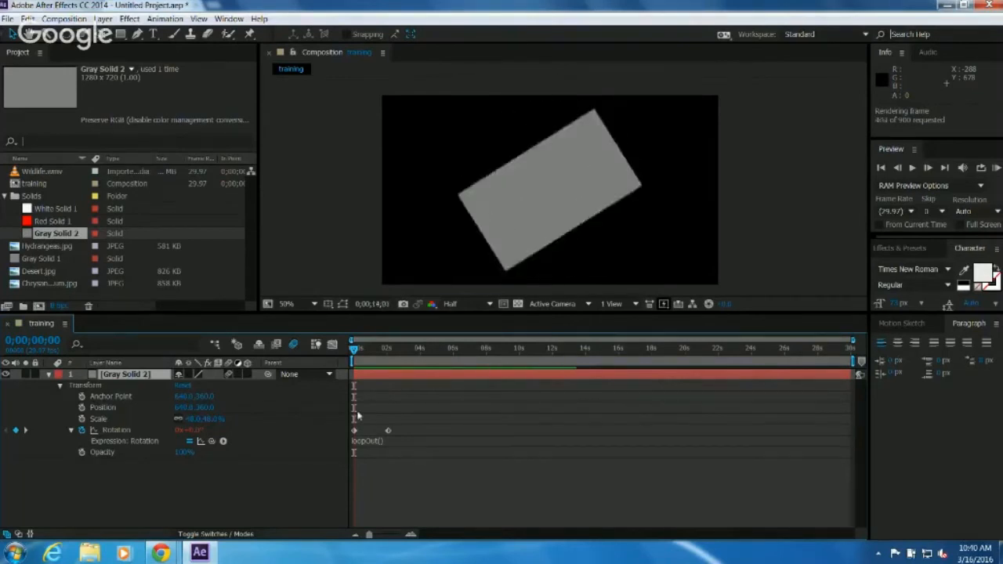
Turn off the composition's motion blur and preview the rotation again, returning to 0;00;00;00.
left_click(295, 346)
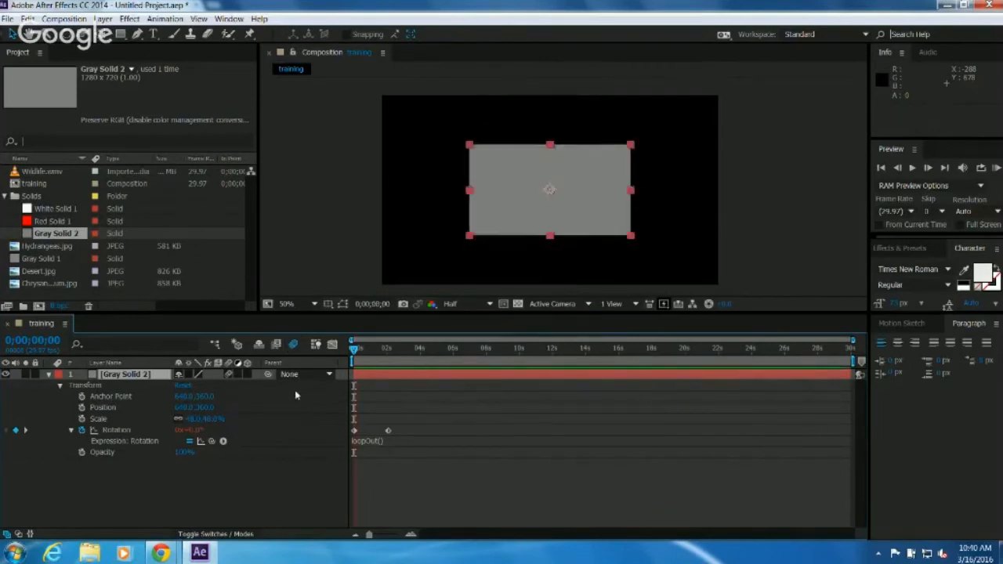
key("space")
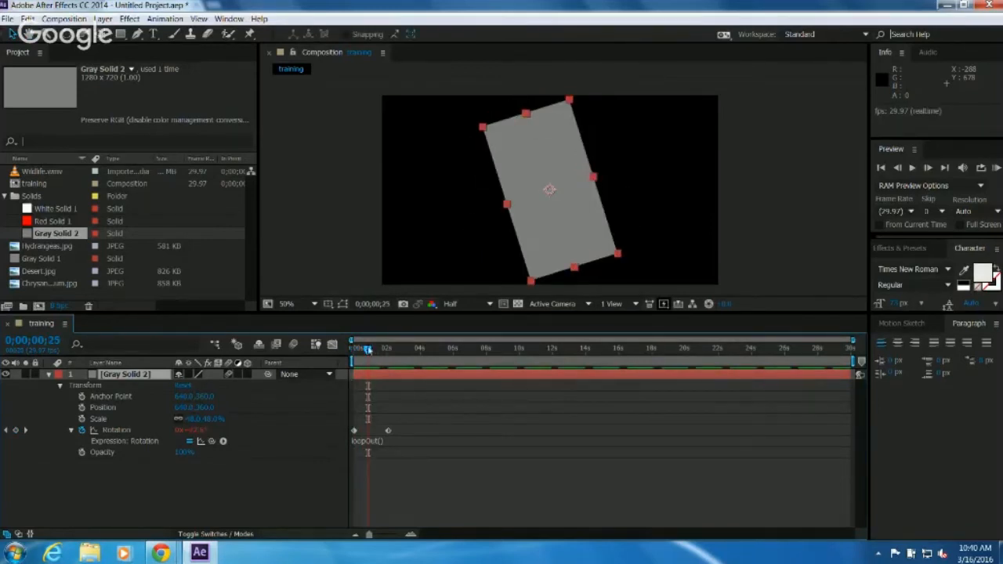
left_click_drag(368, 350, 351, 352)
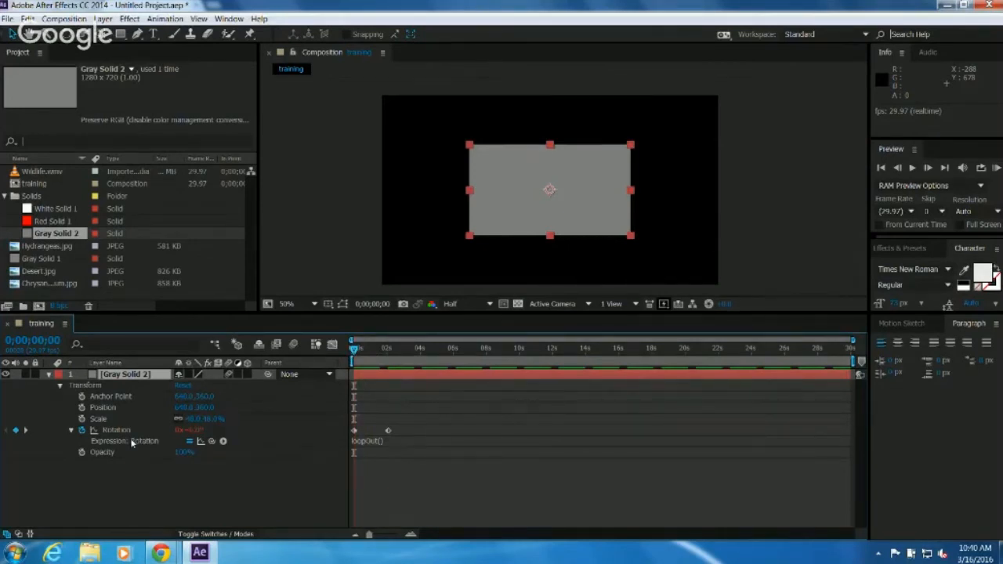
Delete both Rotation keyframes of Gray Solid 2 and remove the loopOut() expression from the property.
left_click(109, 432)
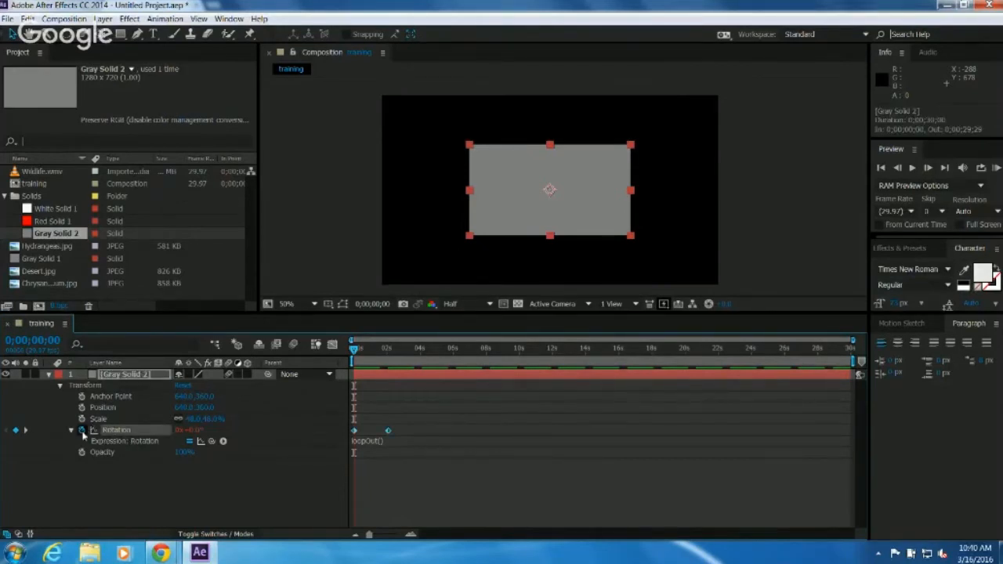
left_click_drag(406, 421, 343, 445)
key("Delete")
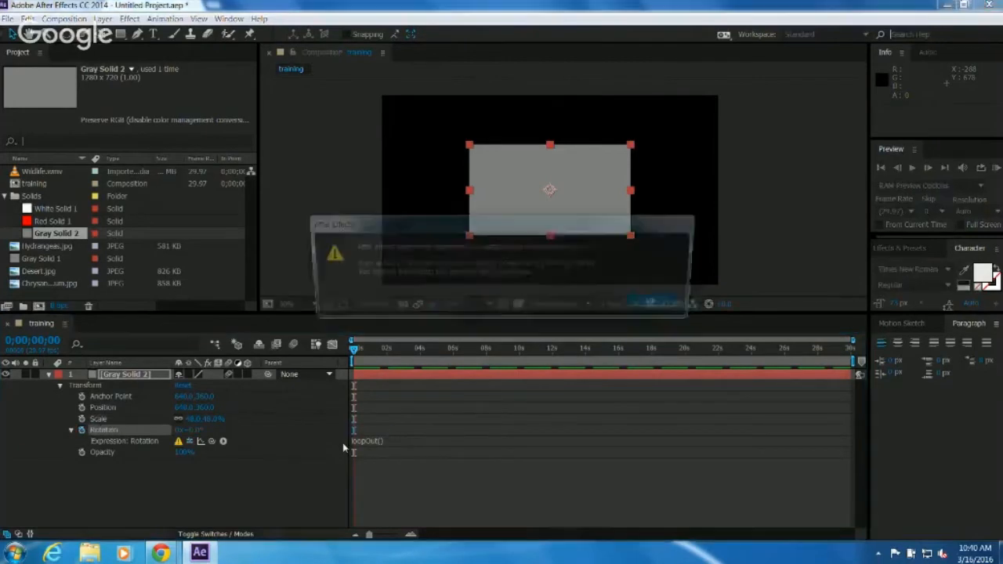
left_click(660, 305)
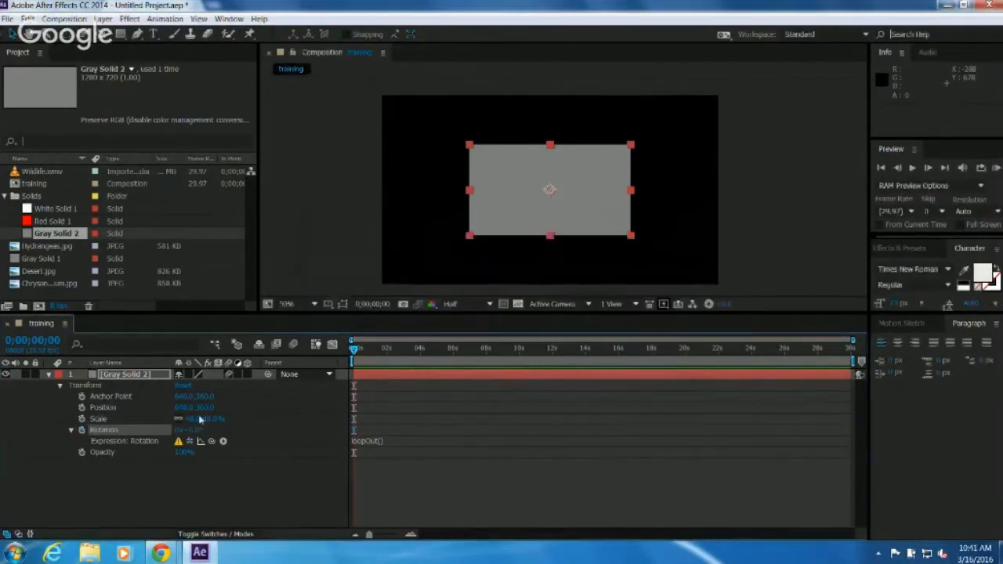
left_click(132, 442)
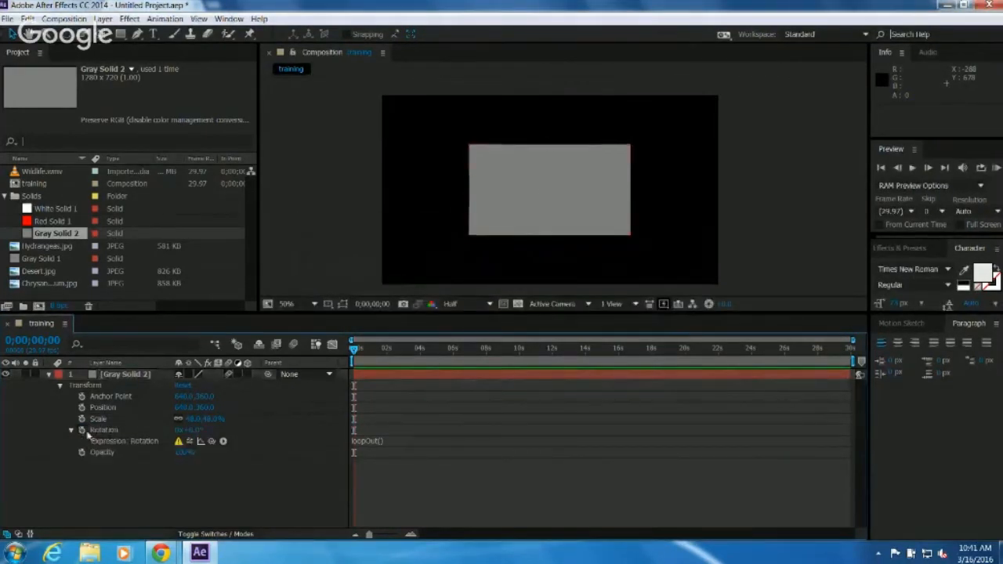
left_click(83, 431, "alt")
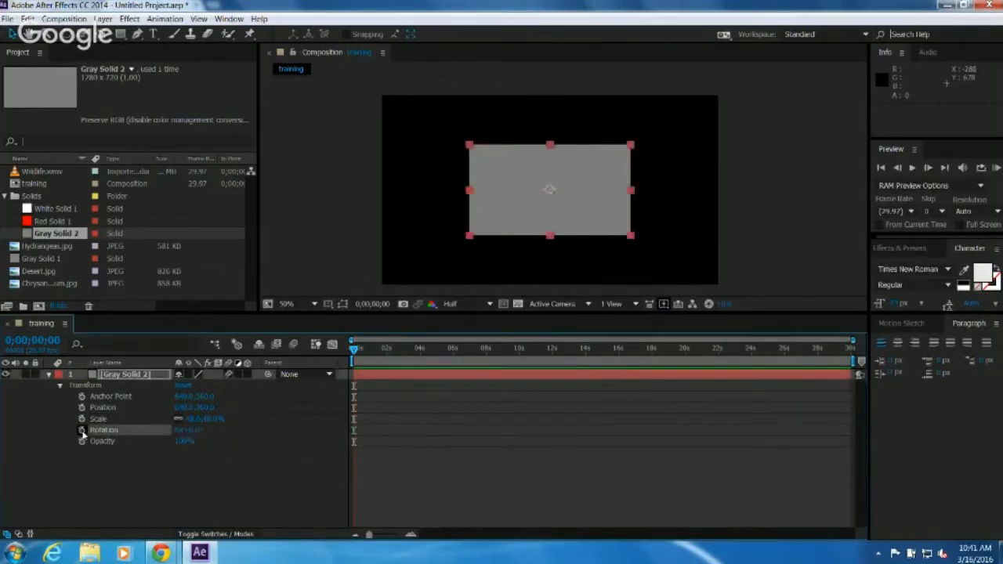
left_click(83, 431, "alt")
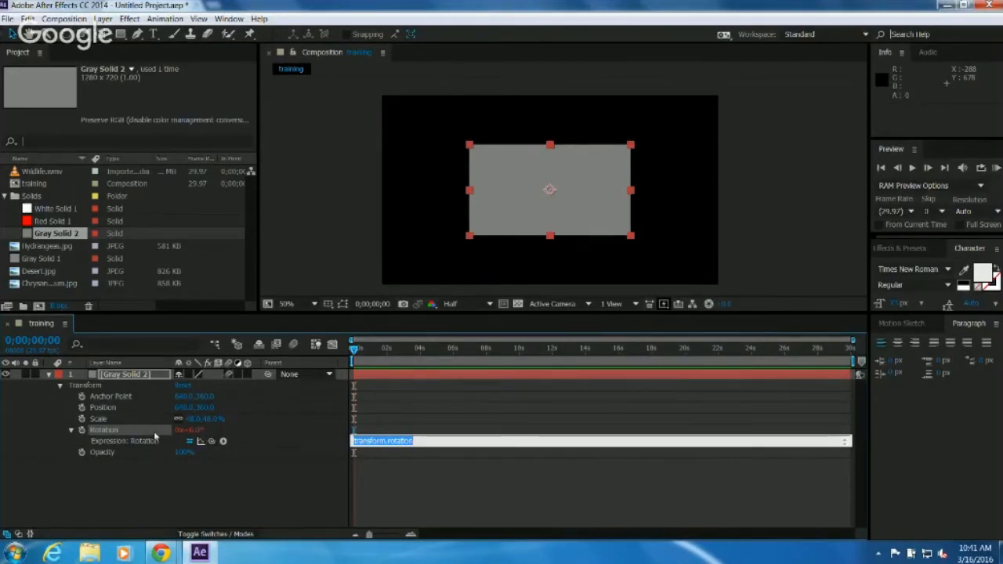
left_click(96, 489)
left_click(84, 431, "alt")
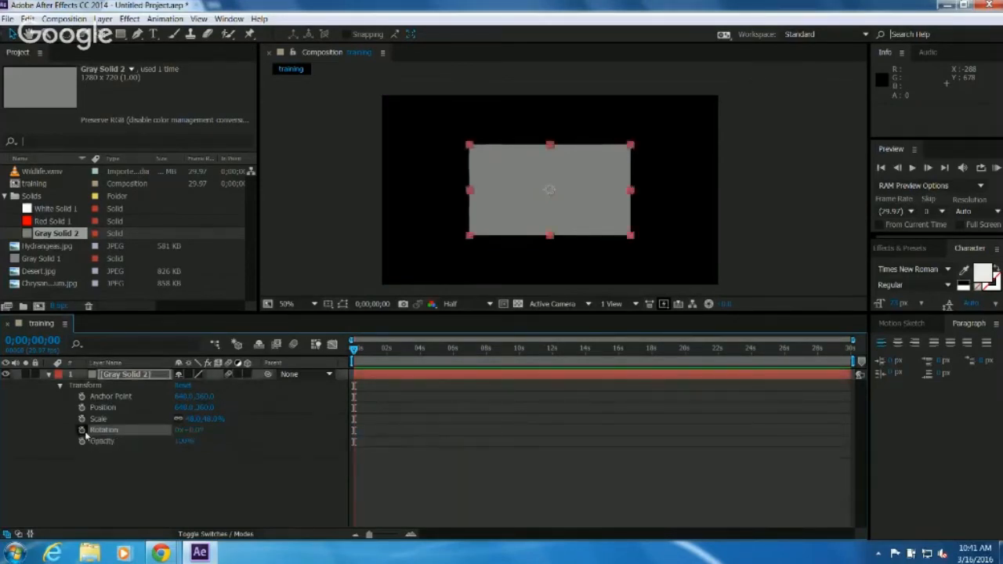
Try to apply the expression loopOut() to Gray Solid 2's Rotation while it has no keyframes.
left_click(84, 431, "alt")
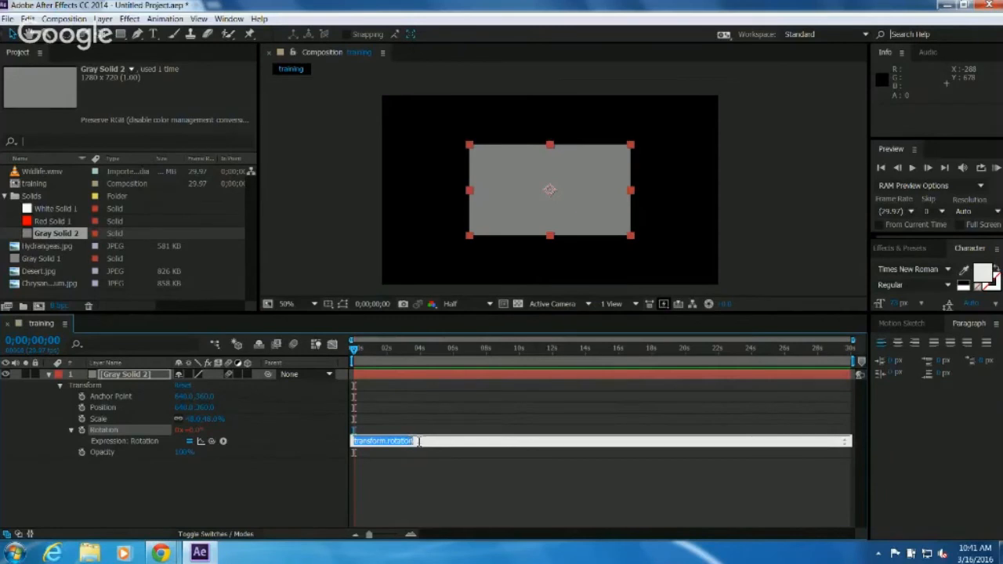
type("loop")
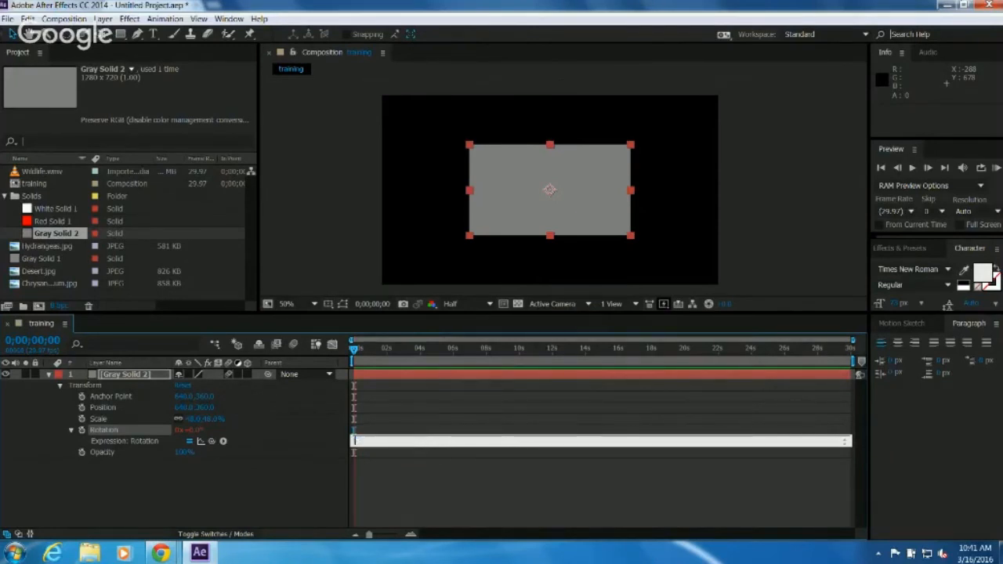
type("Out()")
key("BackSpace")
key("BackSpace")
type("O")
left_click(387, 483)
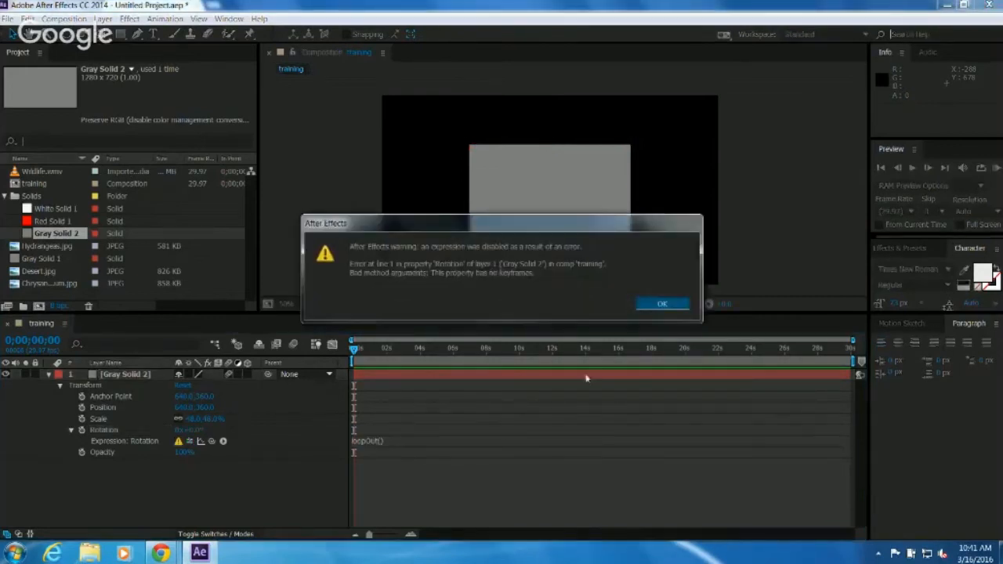
left_click(662, 304)
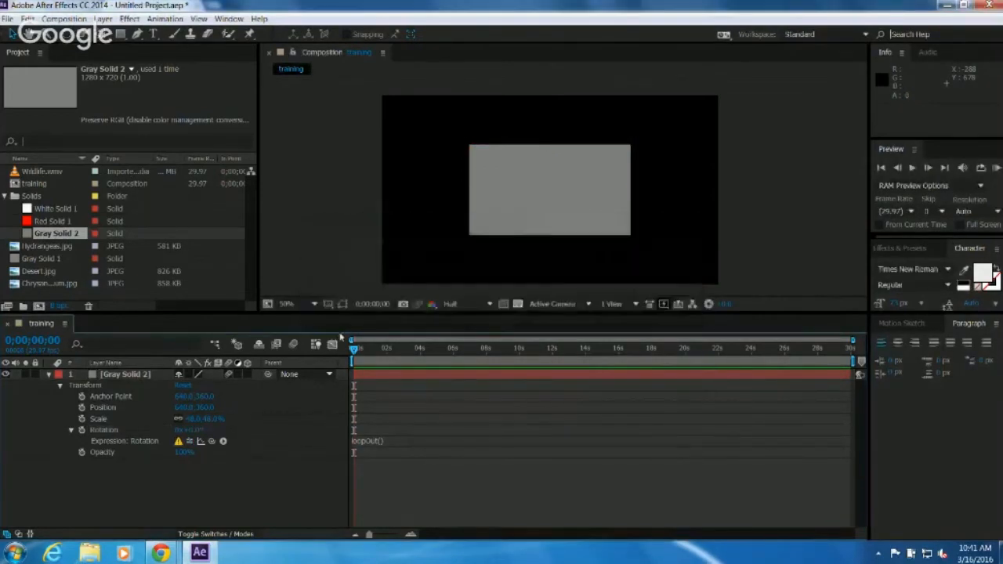
Remove the disabled loopOut() expression from Gray Solid 2's Rotation.
left_click(104, 430)
left_click(354, 453)
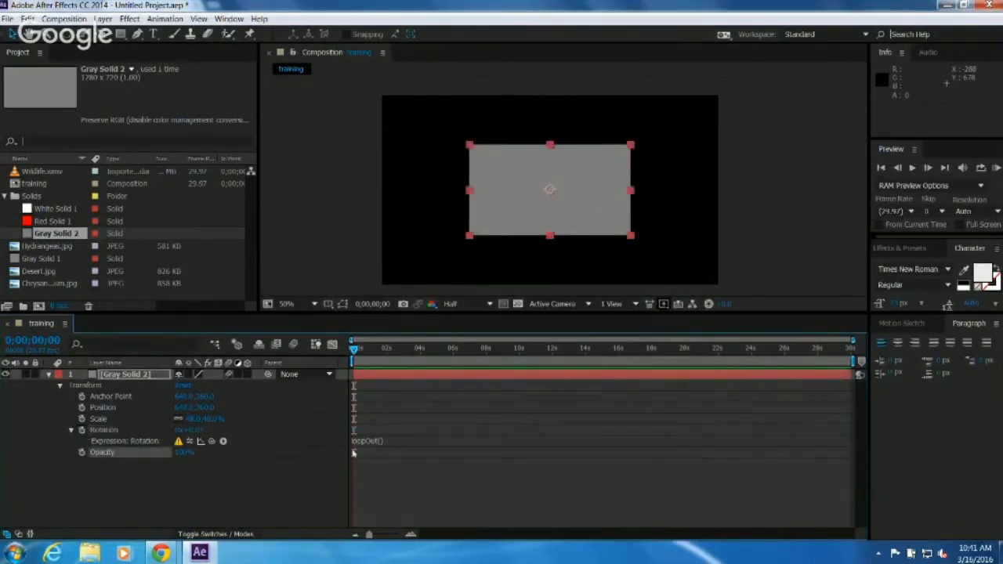
left_click(79, 430)
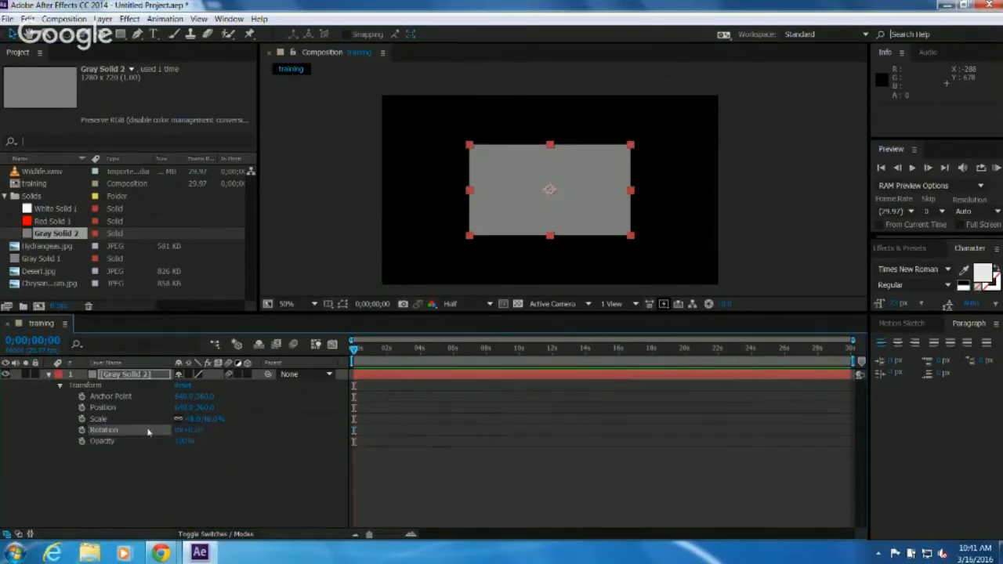
Animate Gray Solid 2's Rotation with keyframes from 0° at 0;00;00;00 to 180° at 0;00;02;01, and return to the start.
left_click(81, 430)
left_click_drag(352, 351, 387, 360)
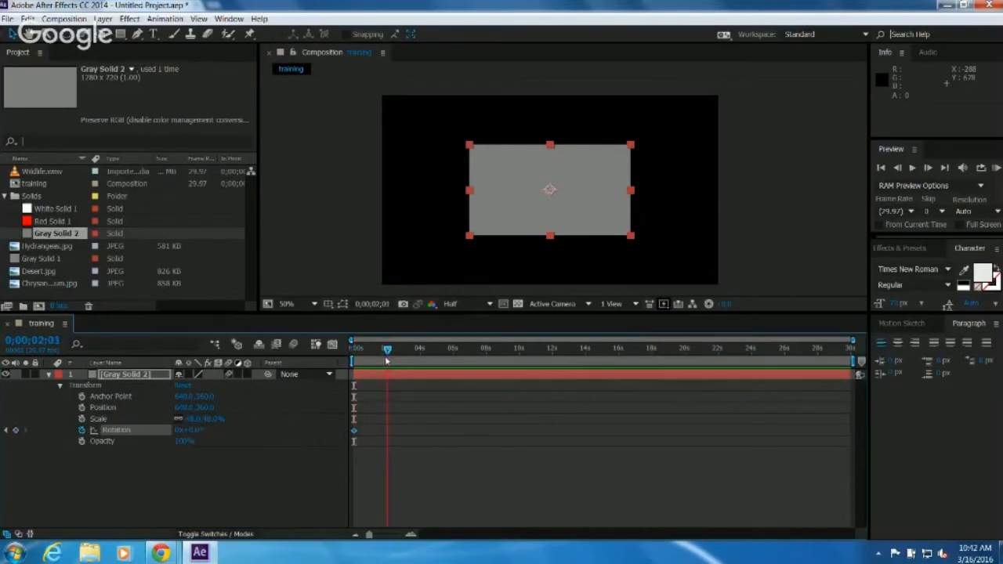
left_click_drag(192, 431, 316, 433)
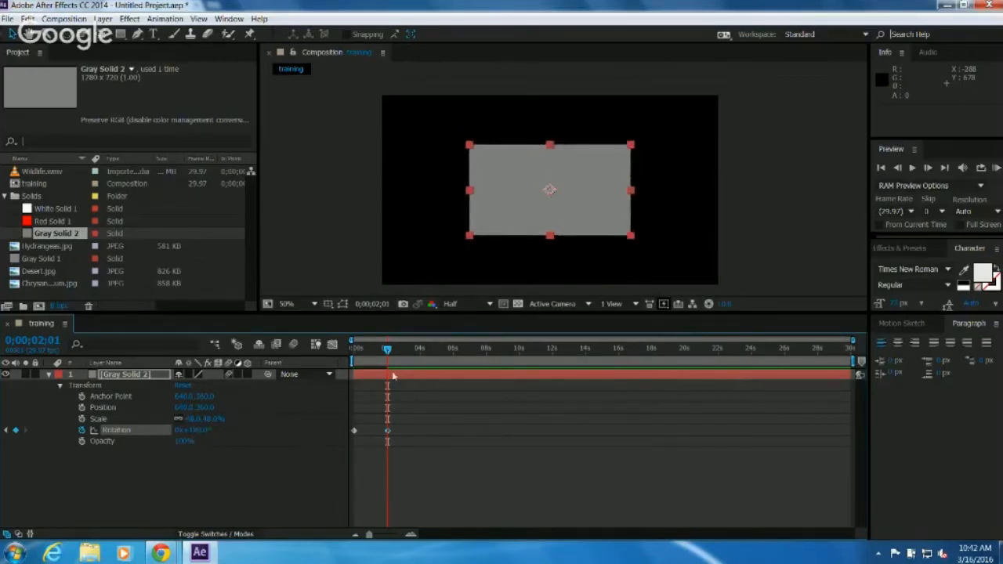
left_click_drag(395, 360, 348, 384)
left_click(376, 468)
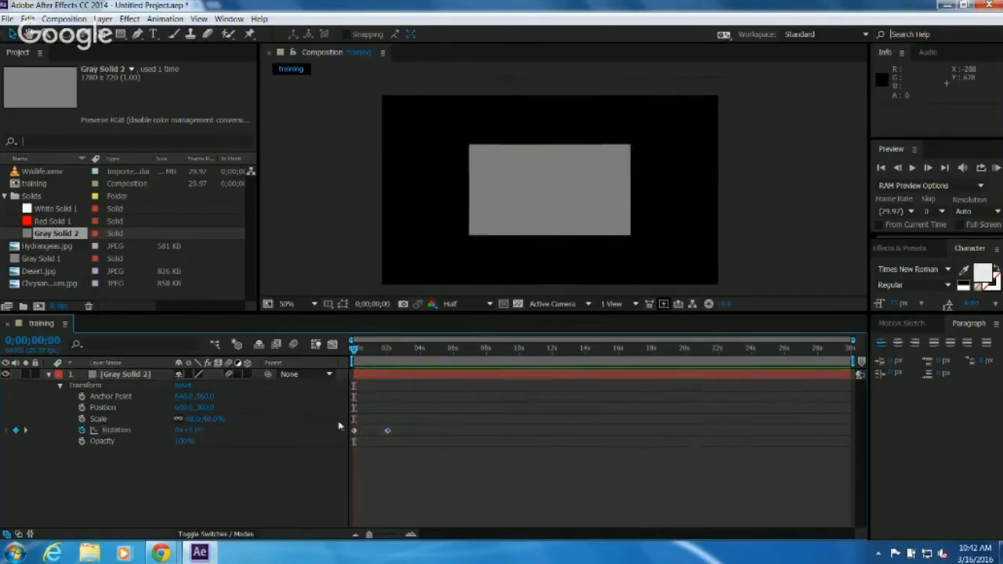
Add the expression loopOut() to Gray Solid 2's keyframed Rotation property.
left_click(112, 433)
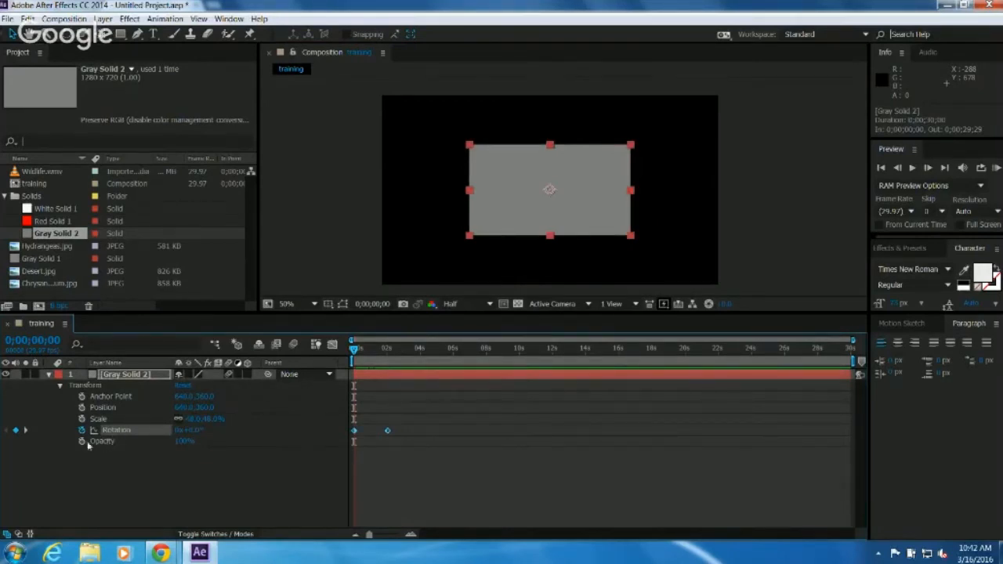
left_click(81, 430, "alt")
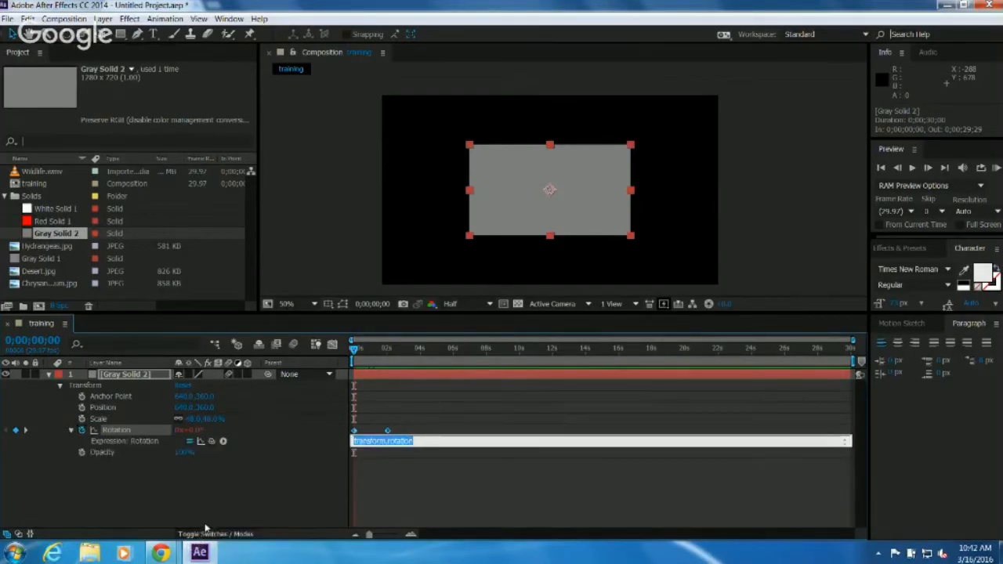
left_click(420, 442)
key("ctrl+a")
key("BackSpace")
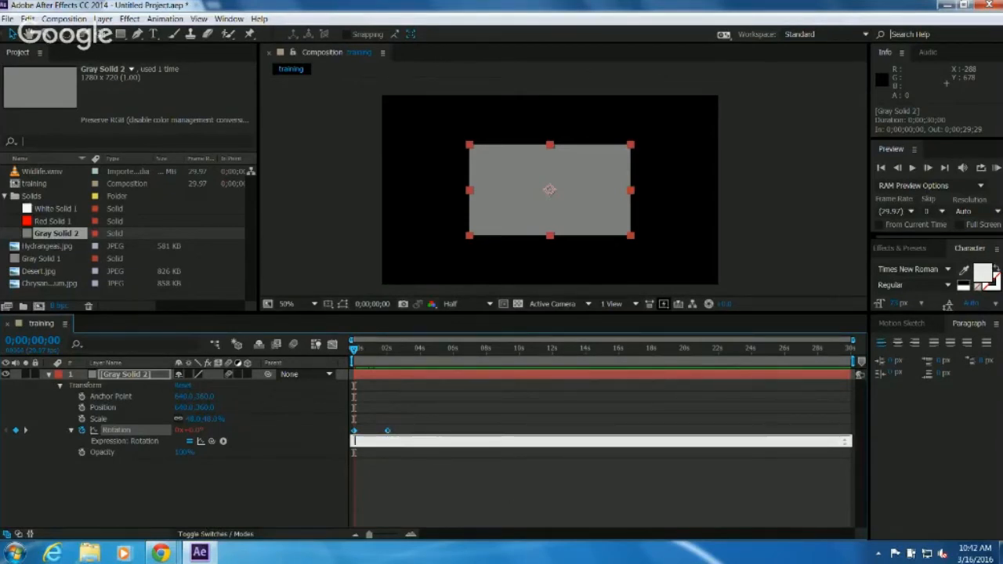
type("loopOut()")
left_click(439, 490)
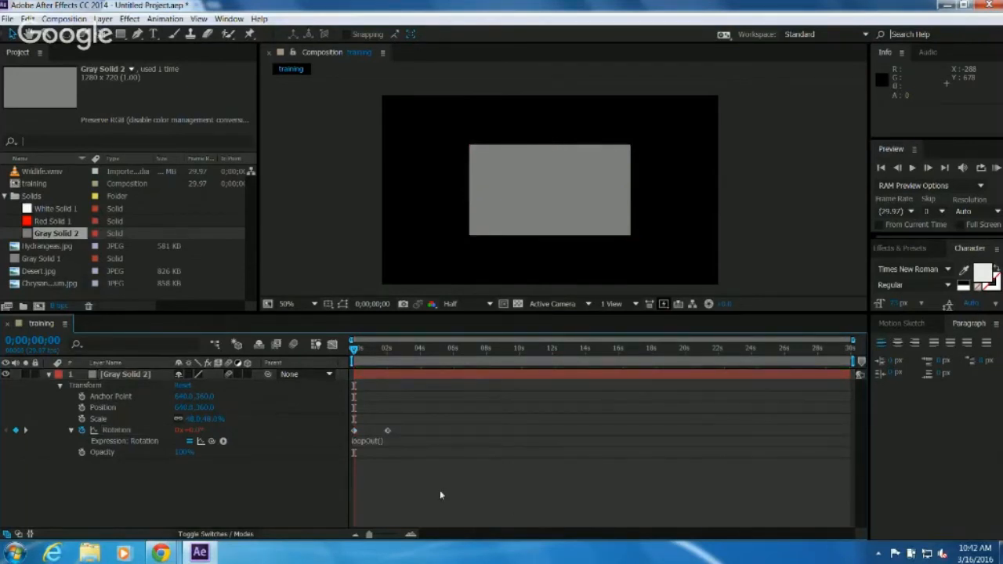
Preview the looping rotation of Gray Solid 2 and return to 0;00;00;00.
key("space")
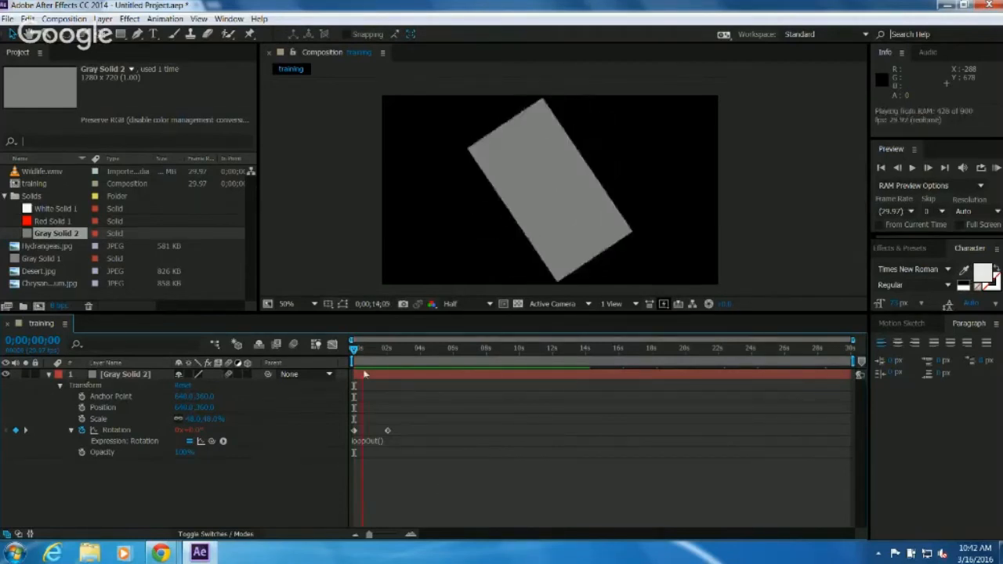
key("space")
left_click_drag(359, 350, 348, 357)
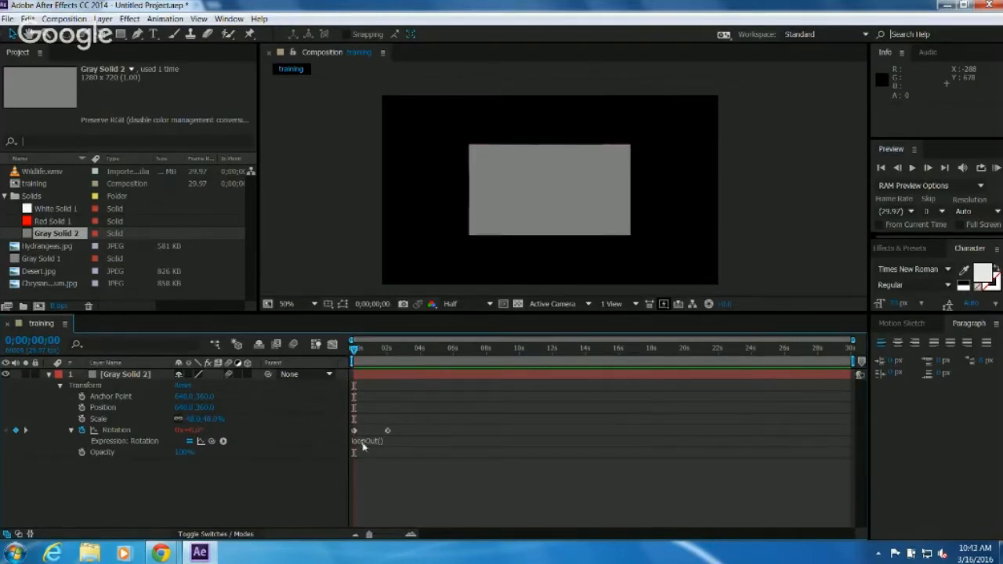
Look through the expression language functions offered for Rotation without inserting any, and preview the rotation loop again.
left_click(223, 442)
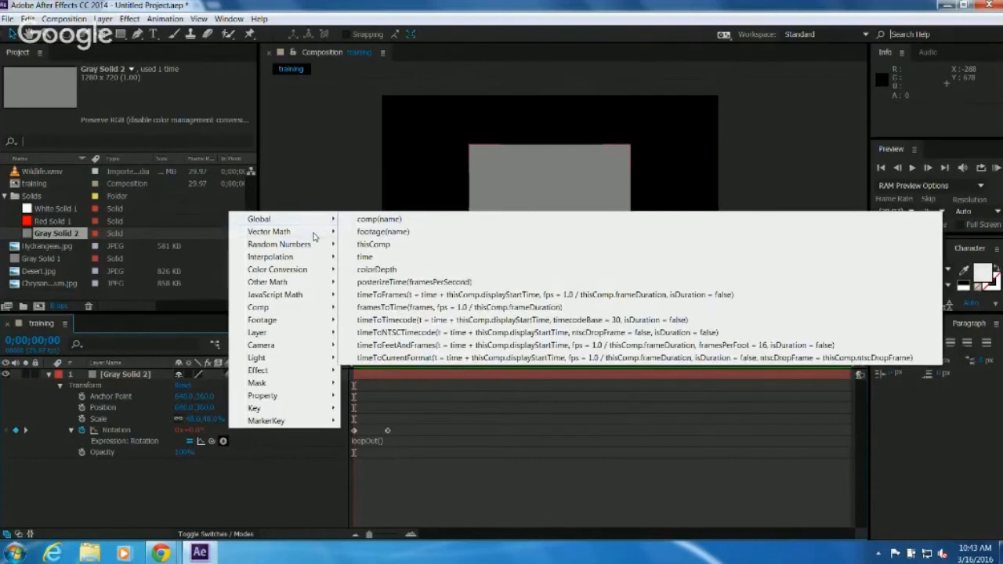
mouse_move(308, 249)
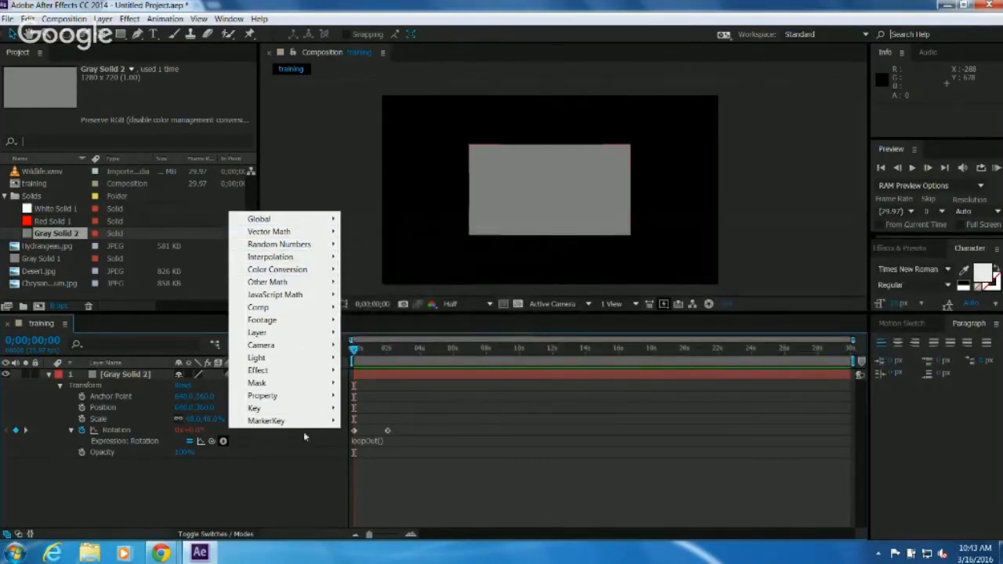
left_click(307, 489)
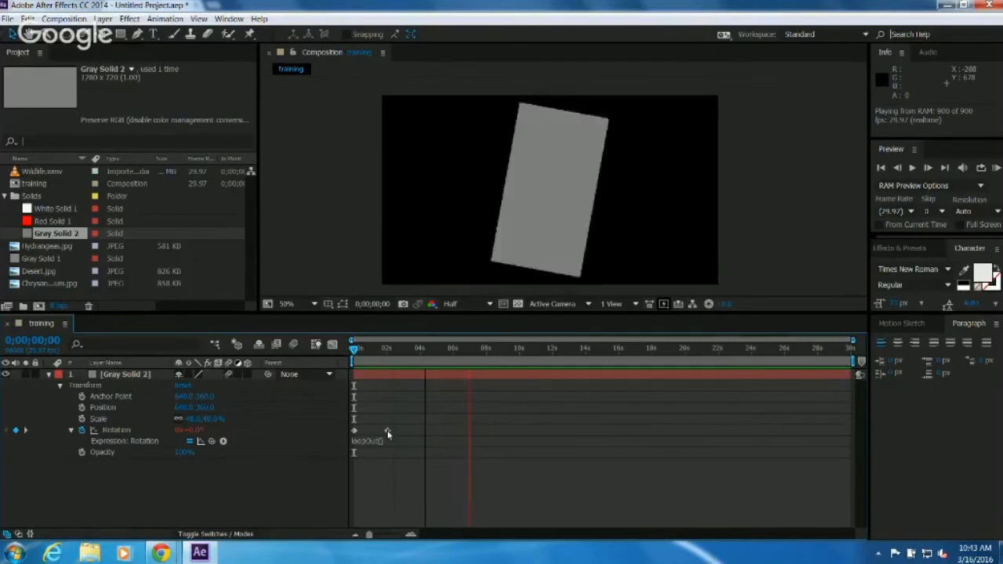
key("space")
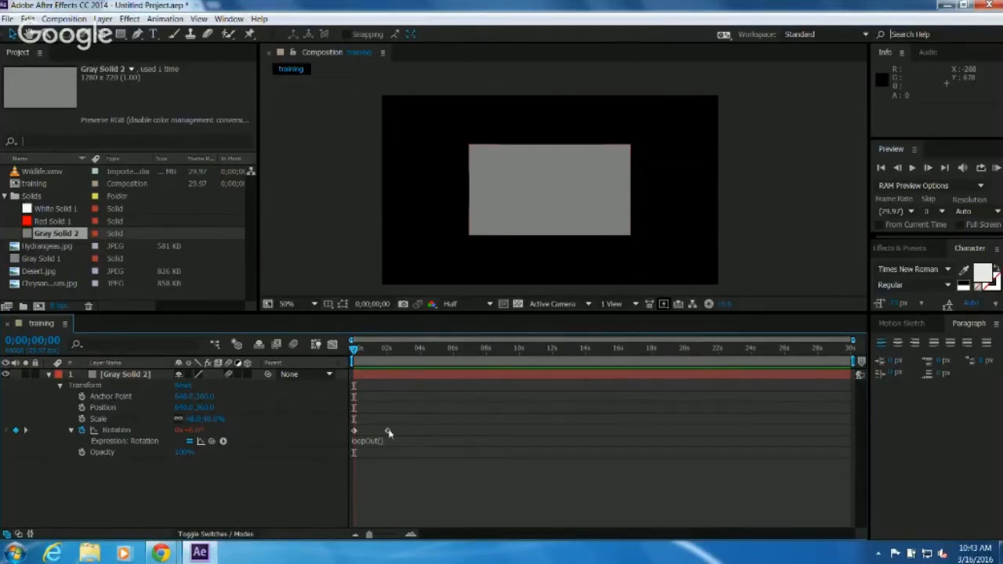
Shorten the training composition's work area to end at 0;00;04;01, with the current time back at 0;00;00;00.
left_click_drag(389, 356, 350, 362)
left_click(375, 354)
left_click_drag(852, 360, 354, 358)
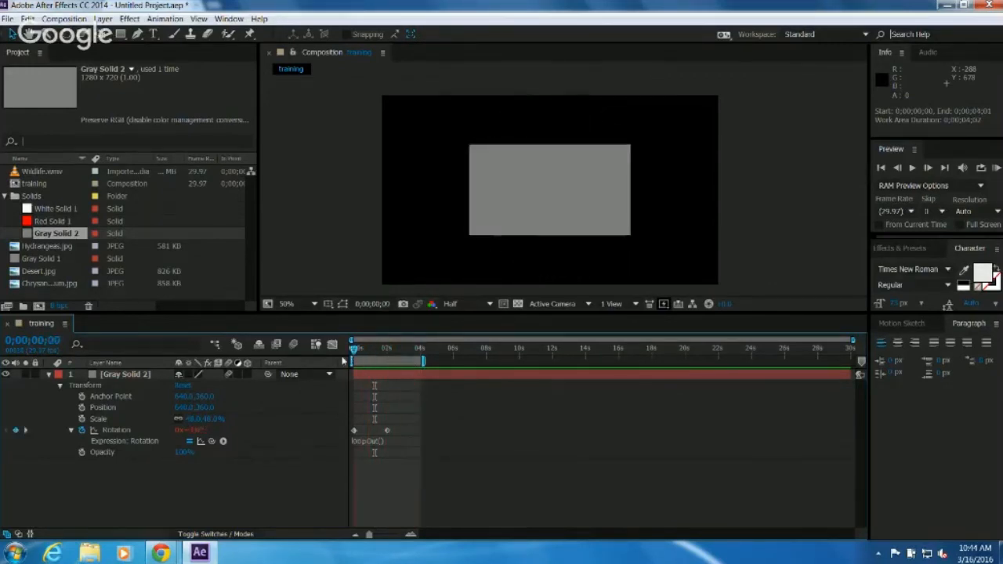
Queue the training composition with the Pre-render command and review its render settings without changing them.
left_click(127, 375)
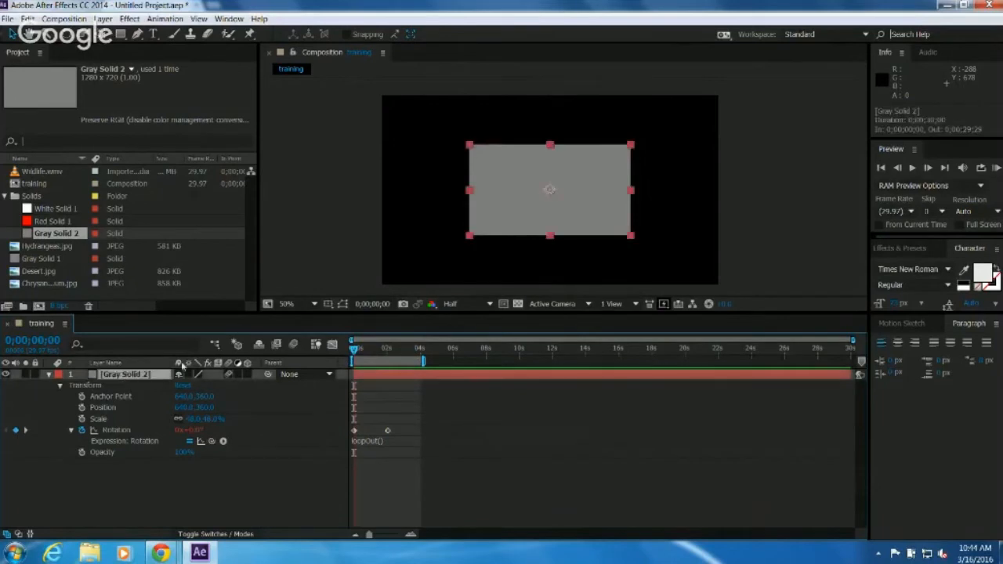
left_click(21, 186)
left_click(92, 474)
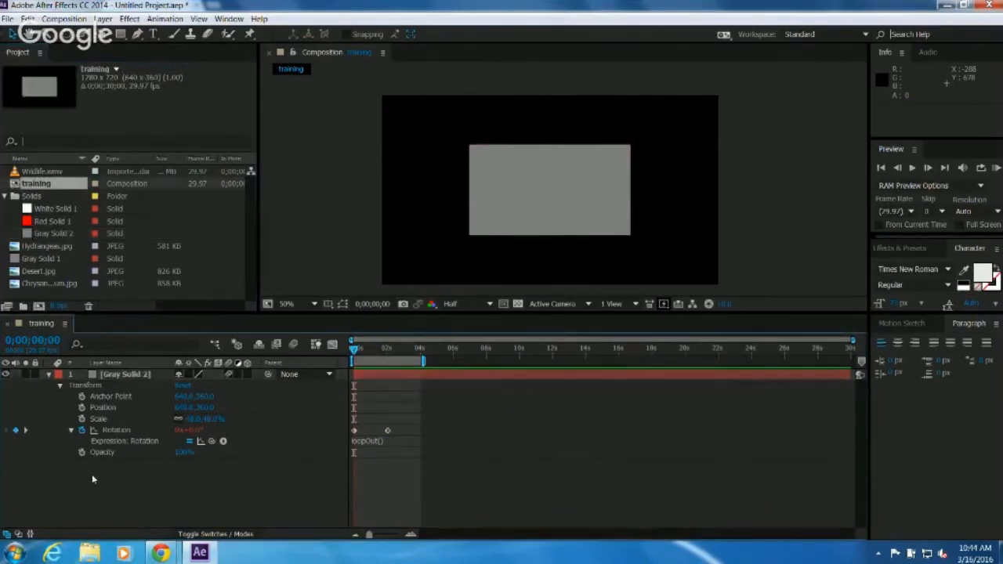
left_click(109, 378)
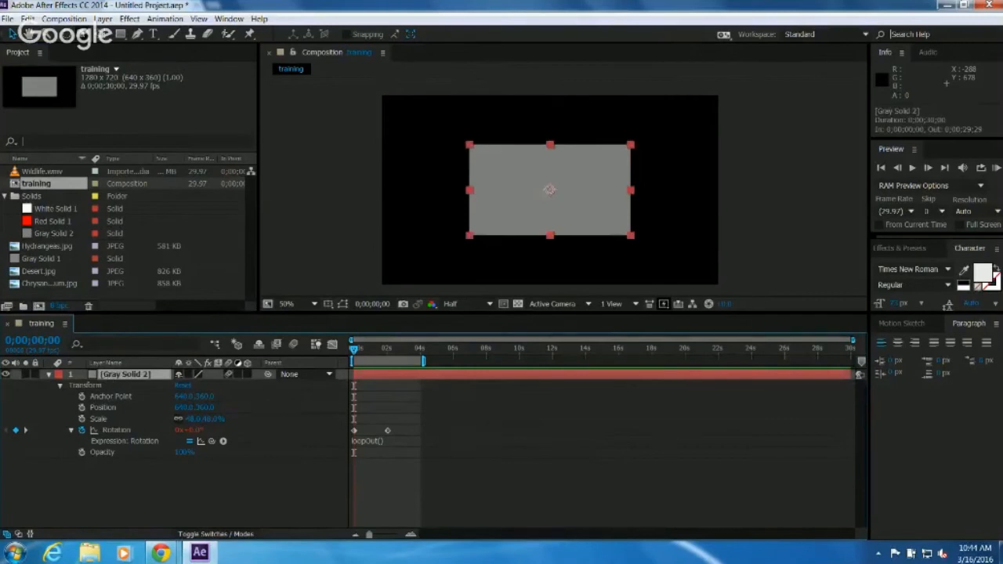
left_click(74, 21)
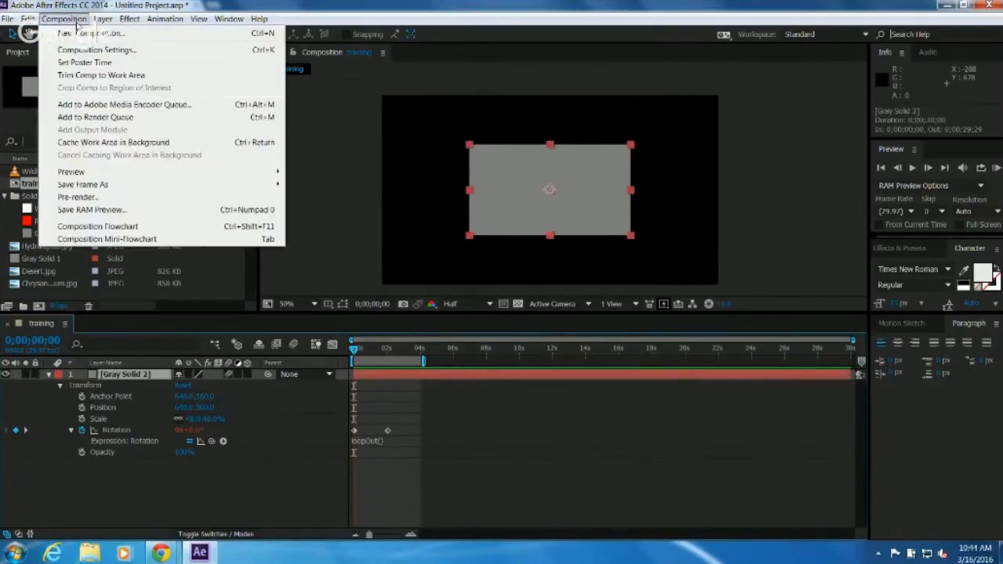
left_click(77, 200)
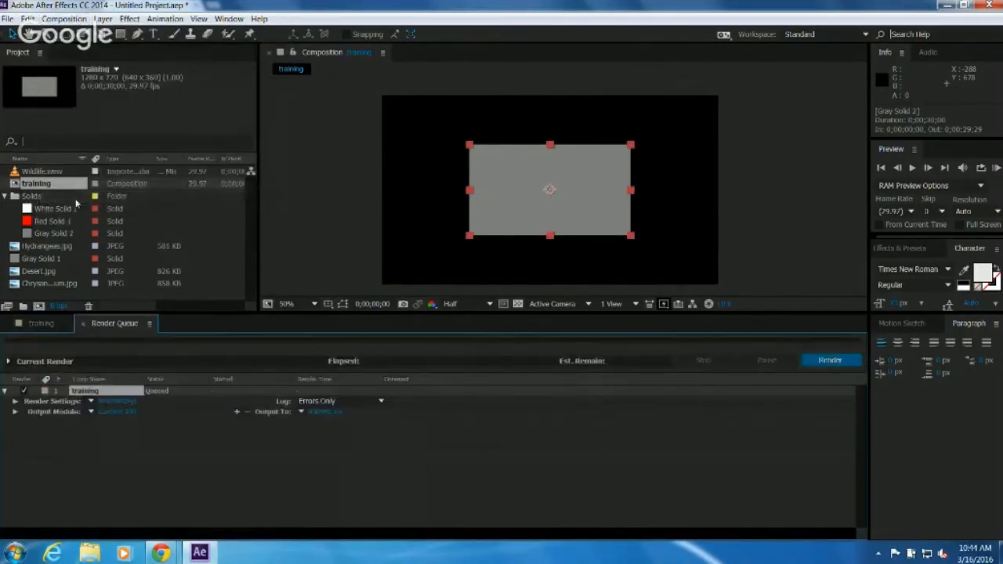
left_click(112, 401)
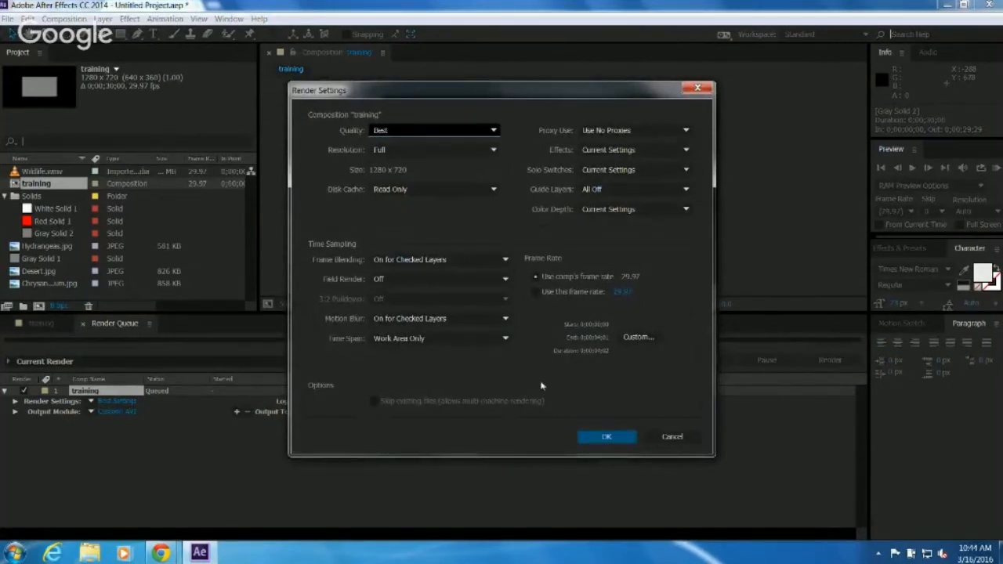
left_click(660, 438)
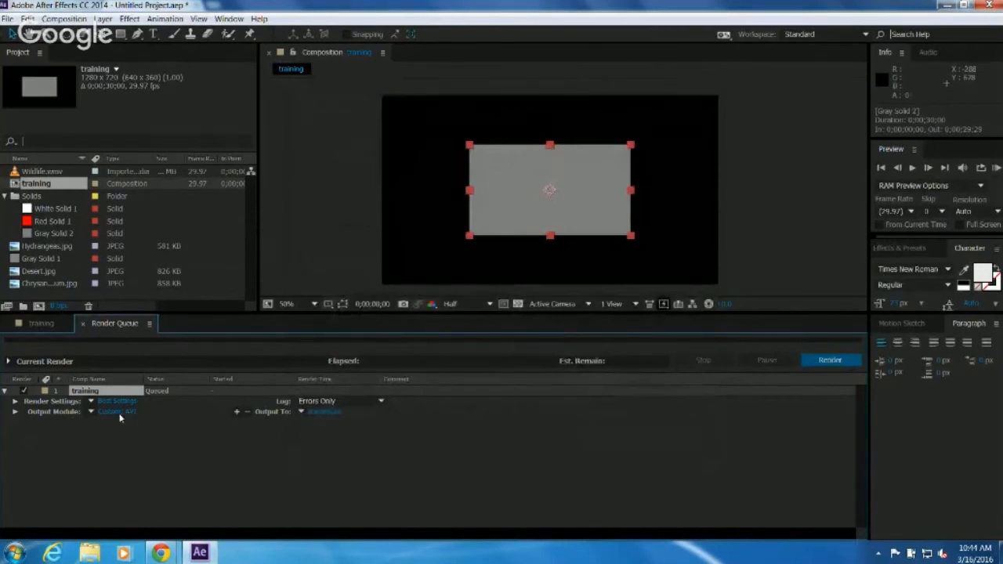
Set the output module's format to QuickTime for the queued training composition.
left_click(113, 412)
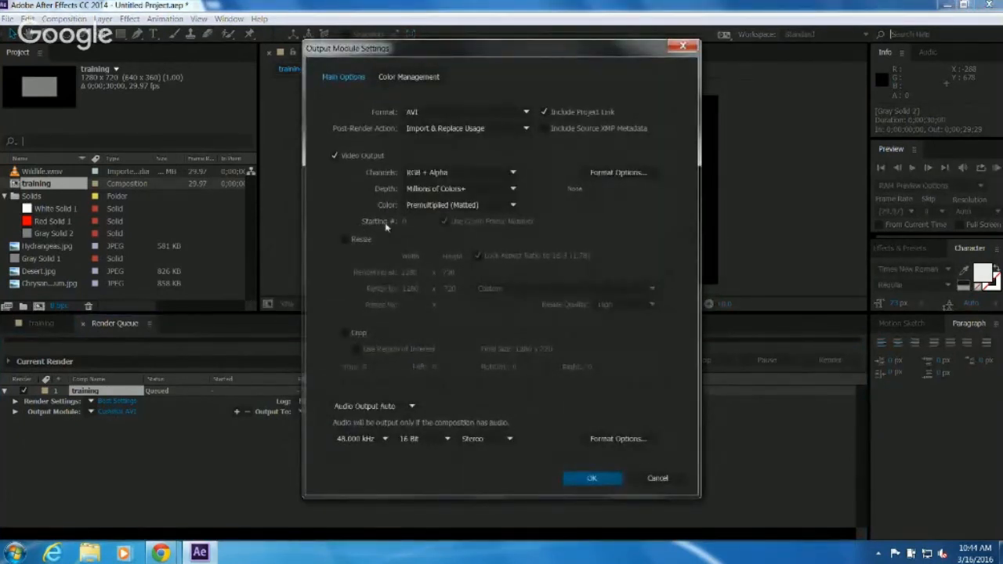
left_click(474, 117)
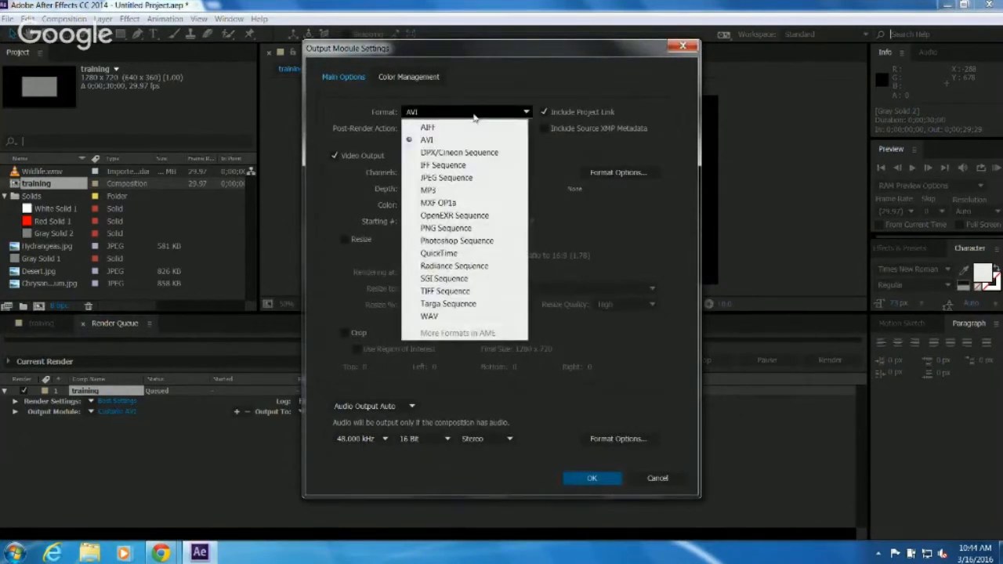
left_click(438, 253)
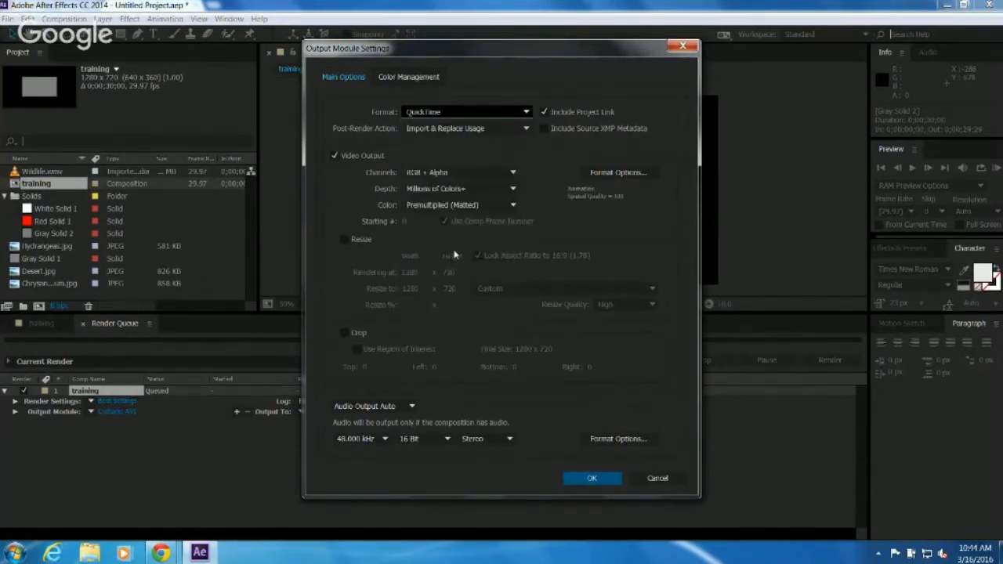
Configure the QuickTime video options to use the H.264 codec at quality 100.
left_click(596, 176)
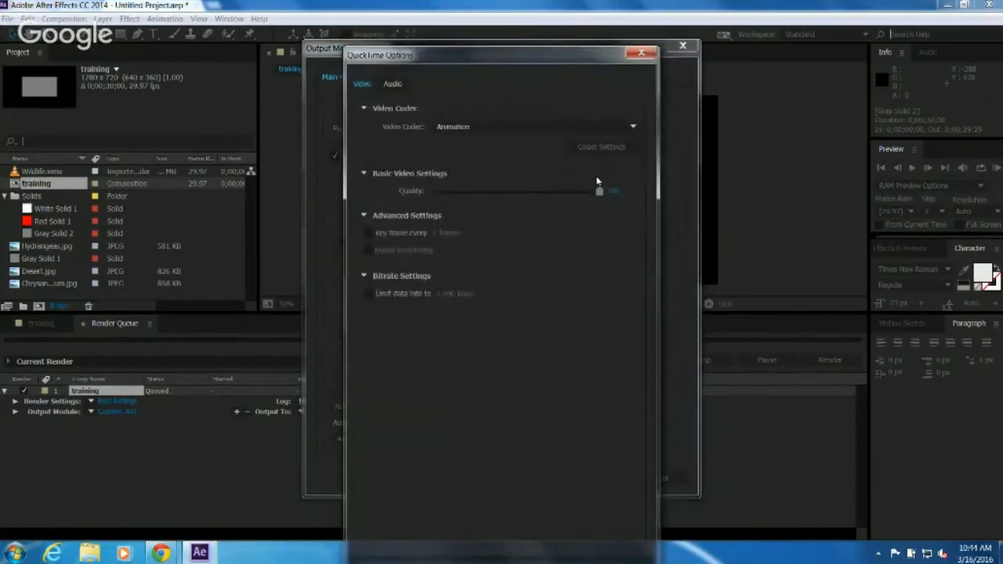
left_click(480, 130)
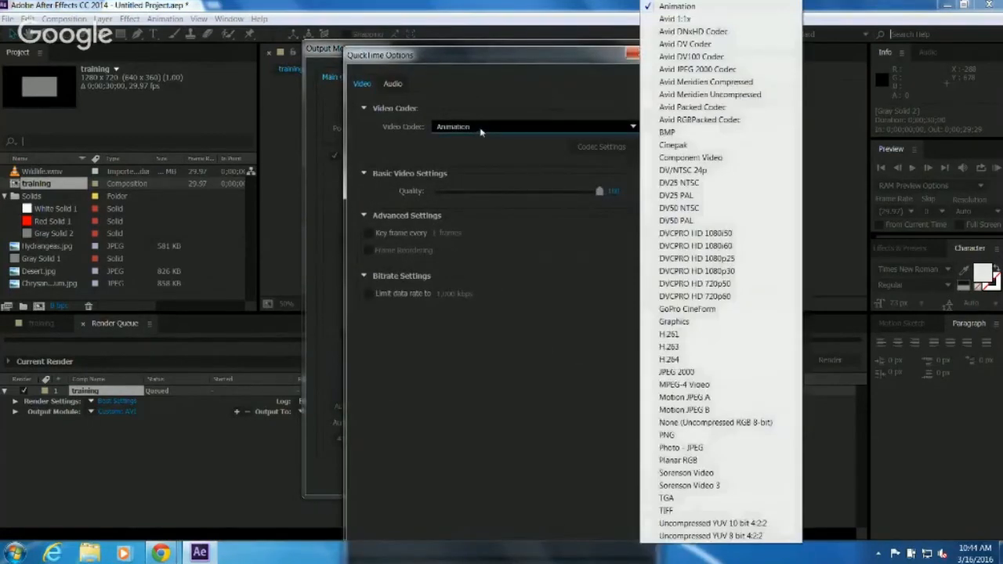
left_click(689, 361)
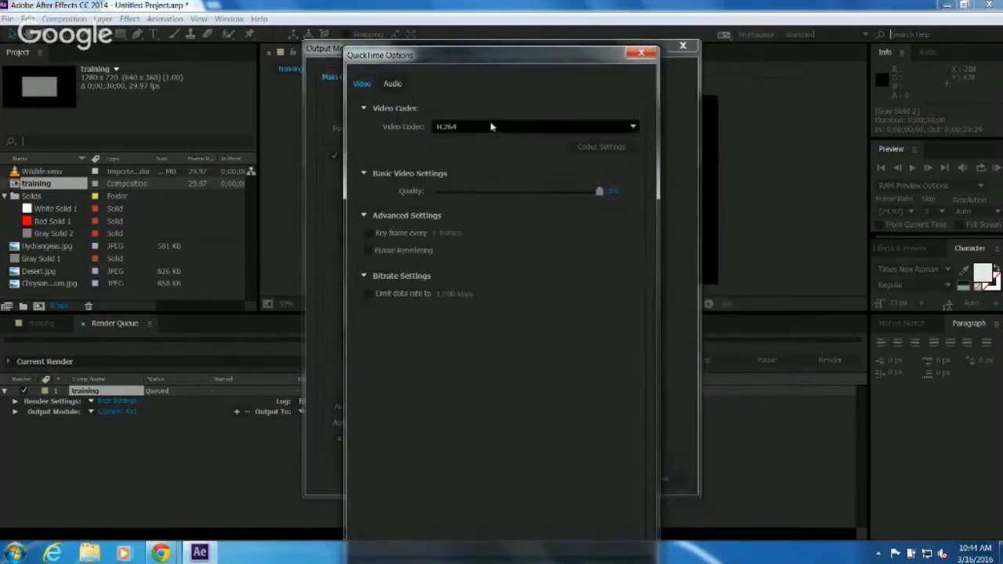
mouse_move(601, 197)
left_mouse_down()
mouse_move(566, 192)
mouse_move(605, 196)
left_mouse_up()
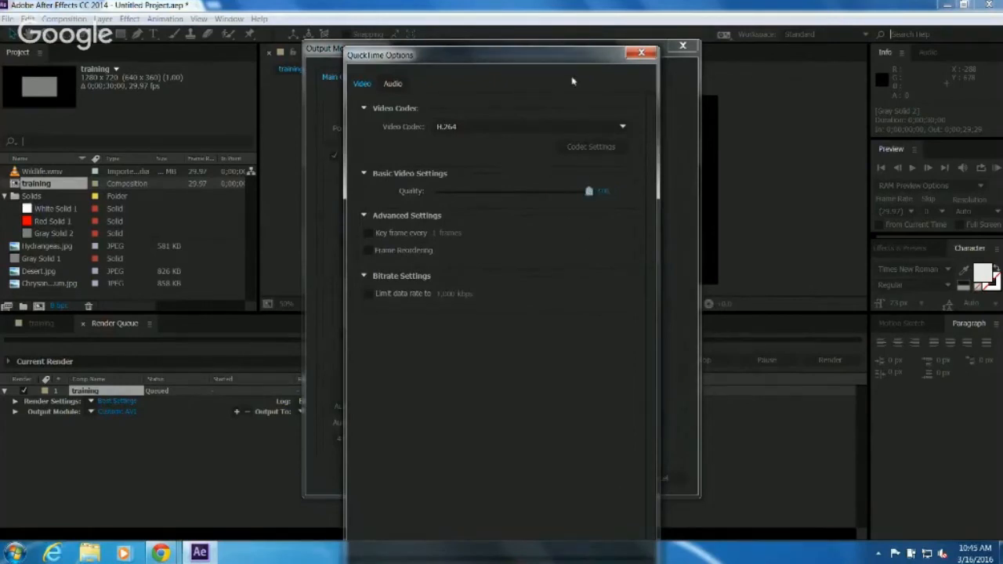
left_click_drag(562, 58, 562, 9)
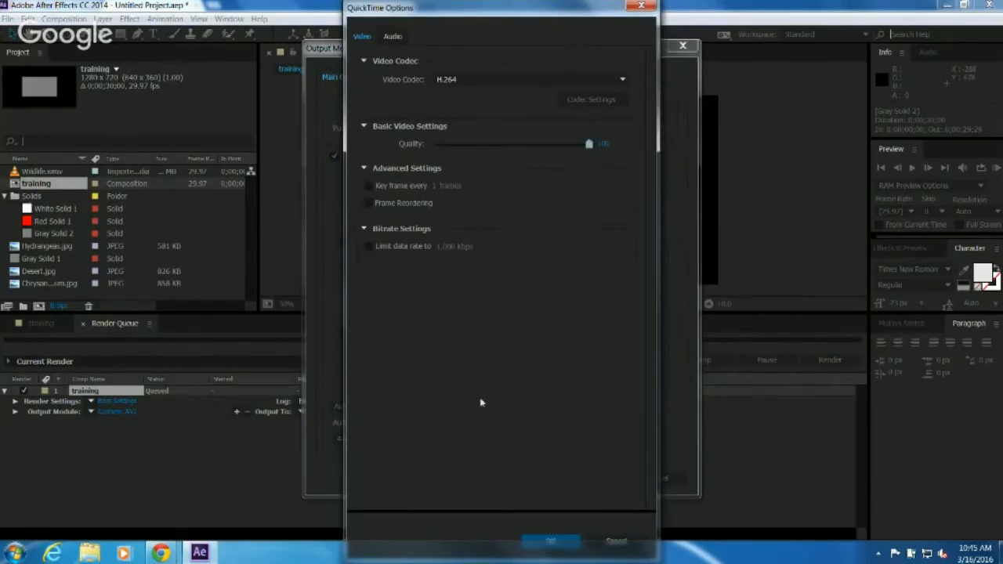
left_click(551, 542)
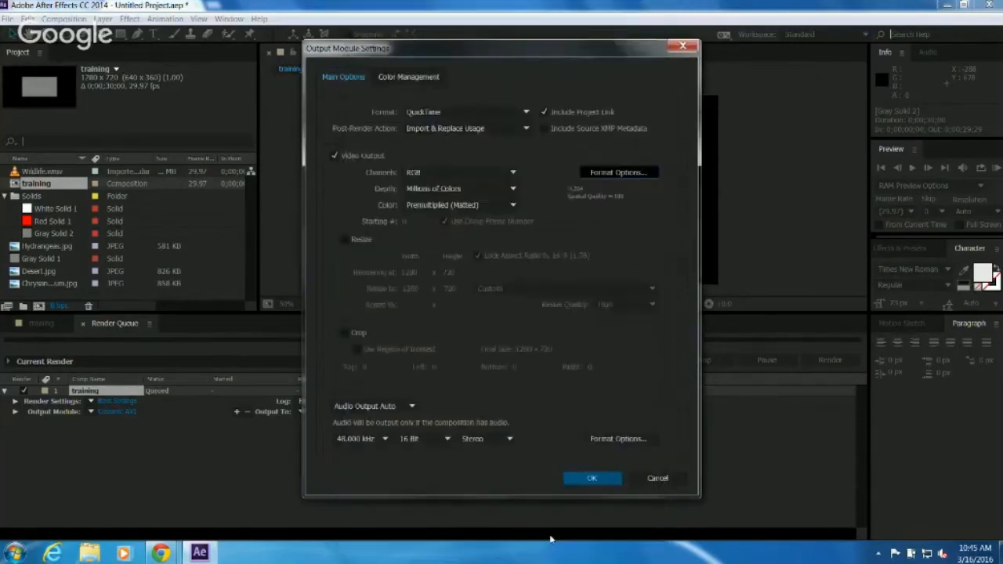
Examine the output module's audio sample rate, bit depth and channel options, keeping 48.000 kHz, 16 Bit and Stereo.
left_click(381, 439)
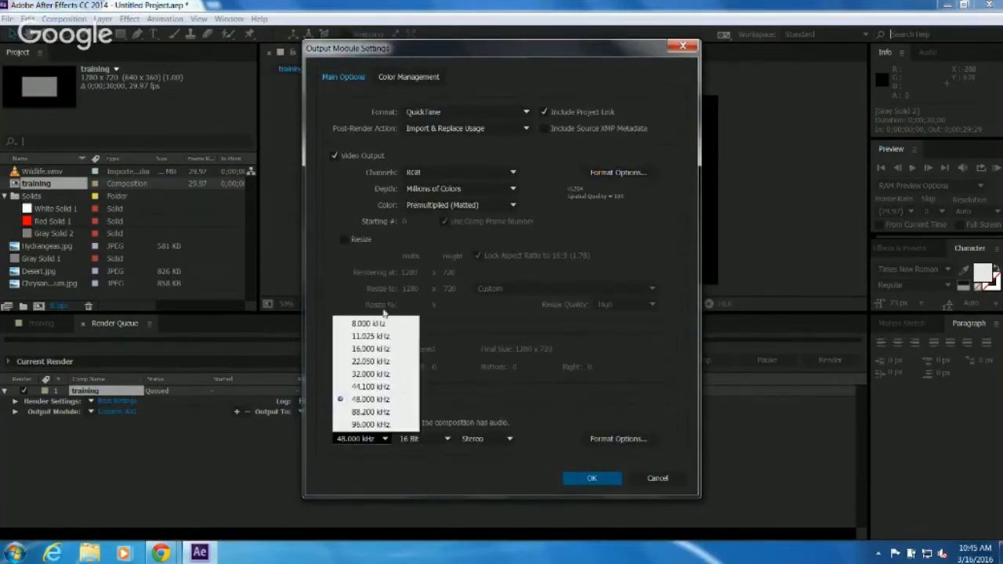
left_click(453, 383)
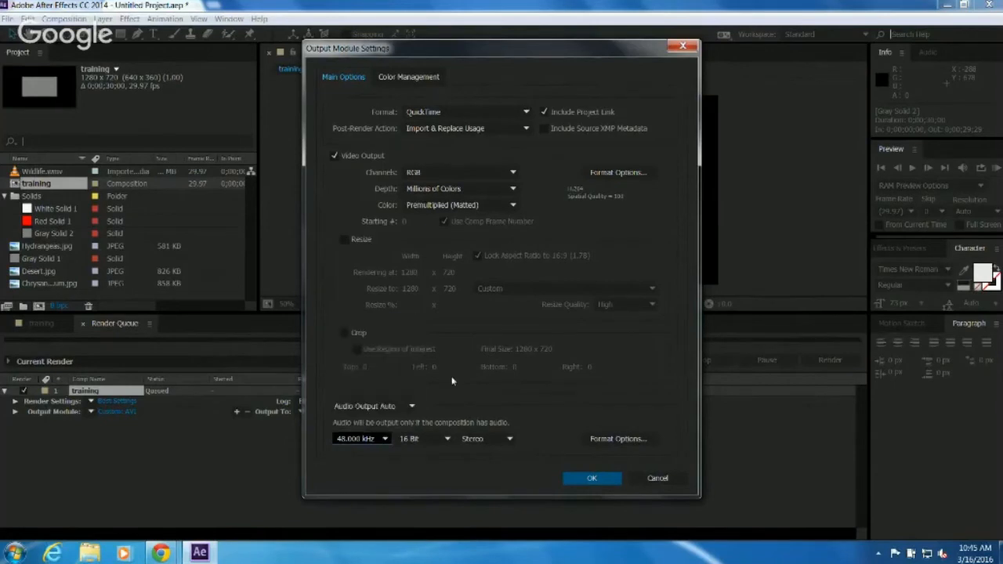
left_click(435, 438)
left_click(438, 439)
left_click(492, 440)
left_click(516, 421)
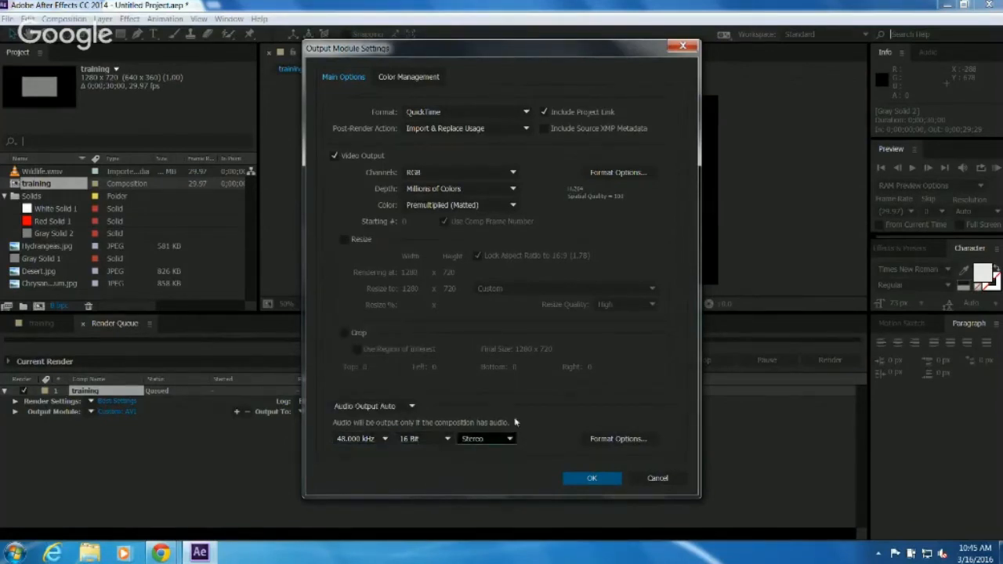
Set the QuickTime audio codec to AAC and accept the output module settings.
left_click(608, 440)
left_click(497, 130)
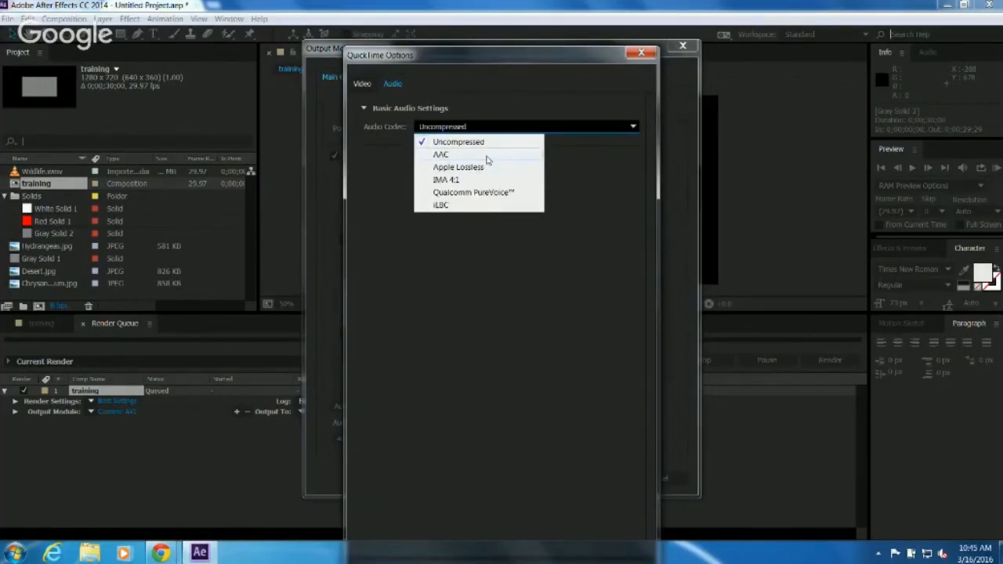
left_click(441, 155)
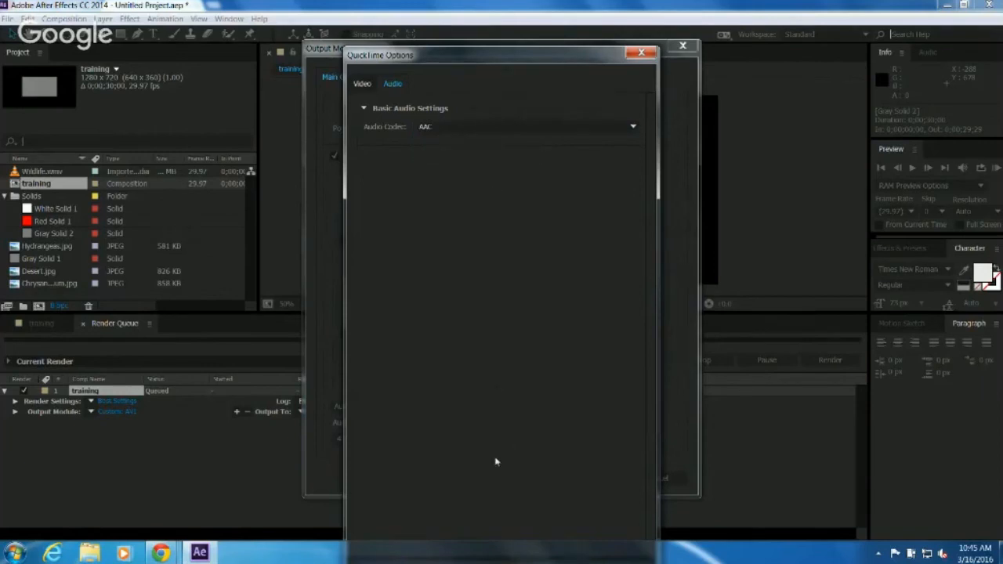
left_click_drag(489, 61, 485, 15)
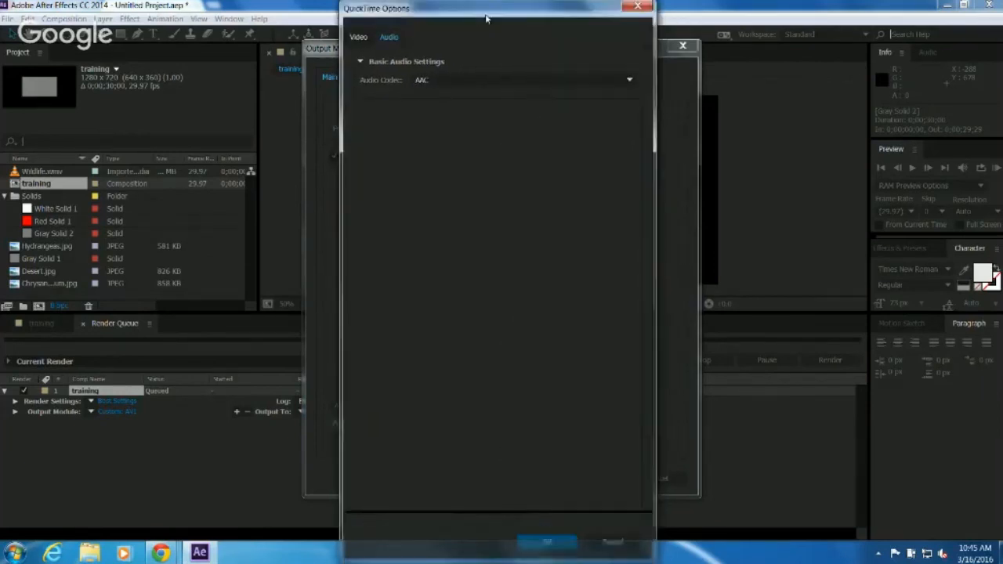
left_click(537, 540)
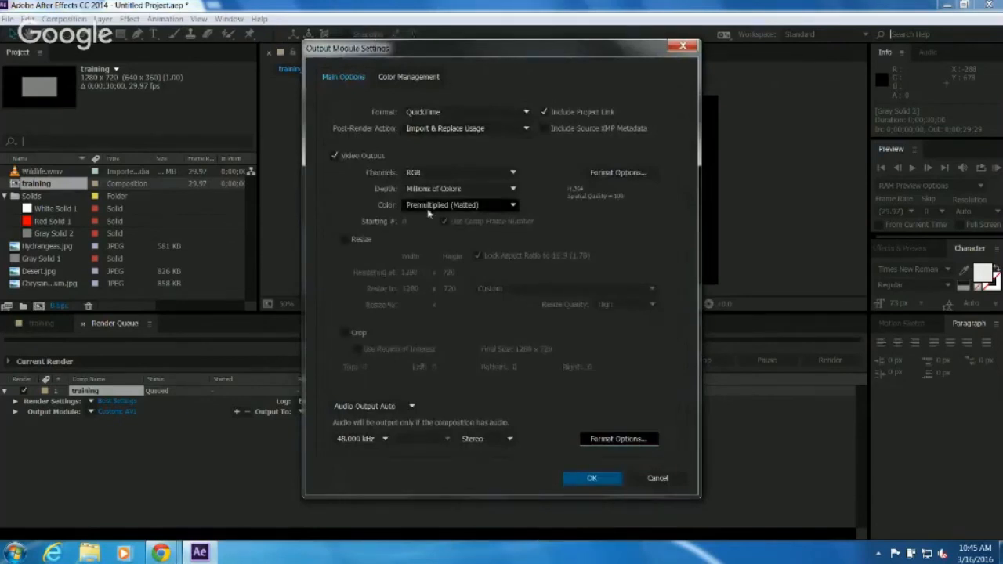
left_click(588, 479)
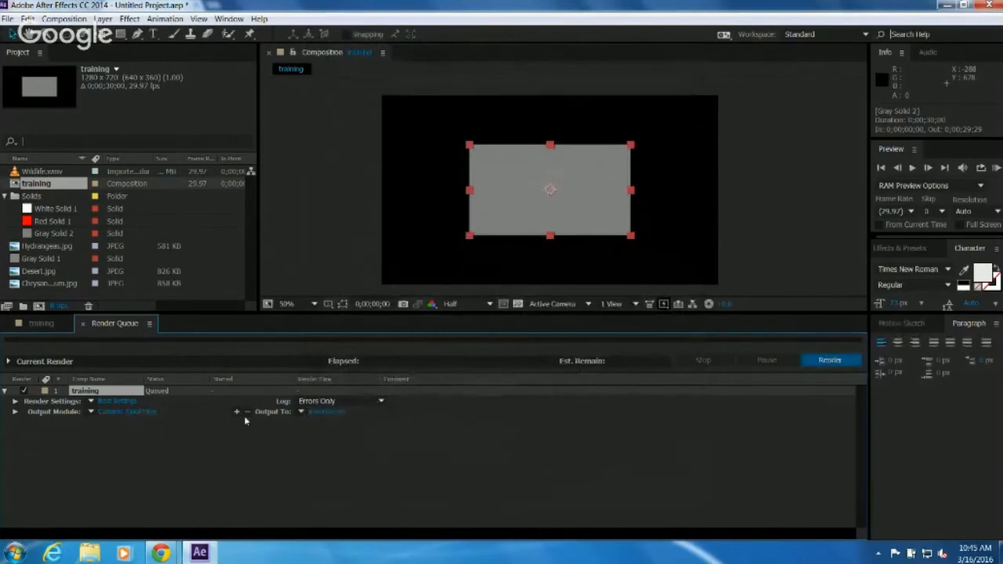
Set the output file to training on the Desktop as QuickTime (*.mov) and render the queued composition.
left_click(321, 412)
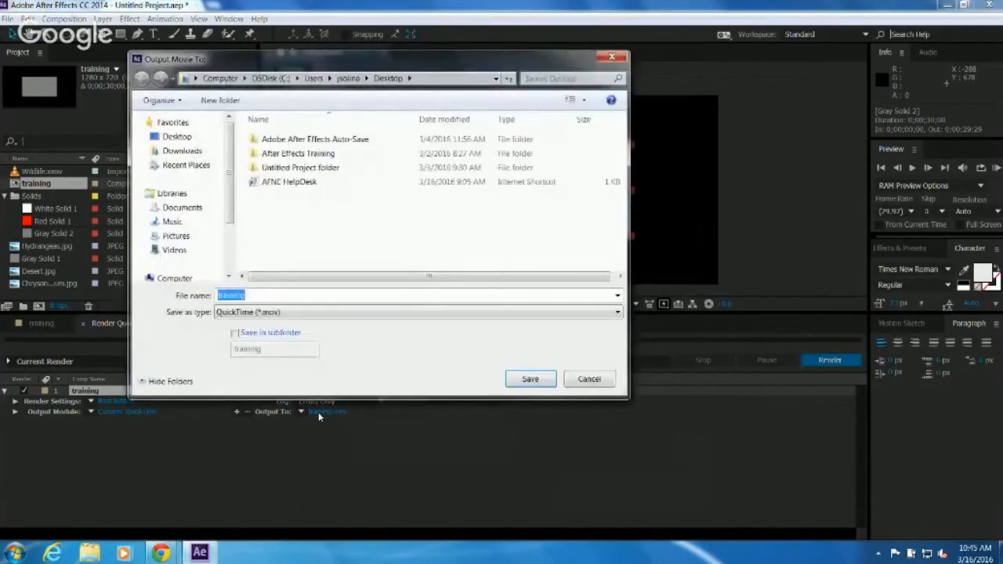
left_click(172, 138)
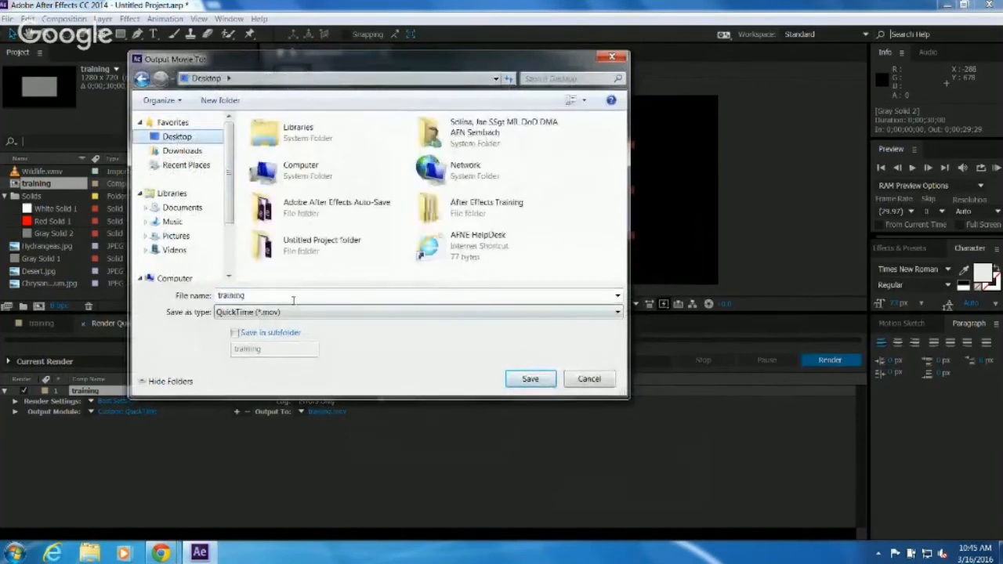
left_click(411, 312)
left_click(411, 323)
left_click(530, 378)
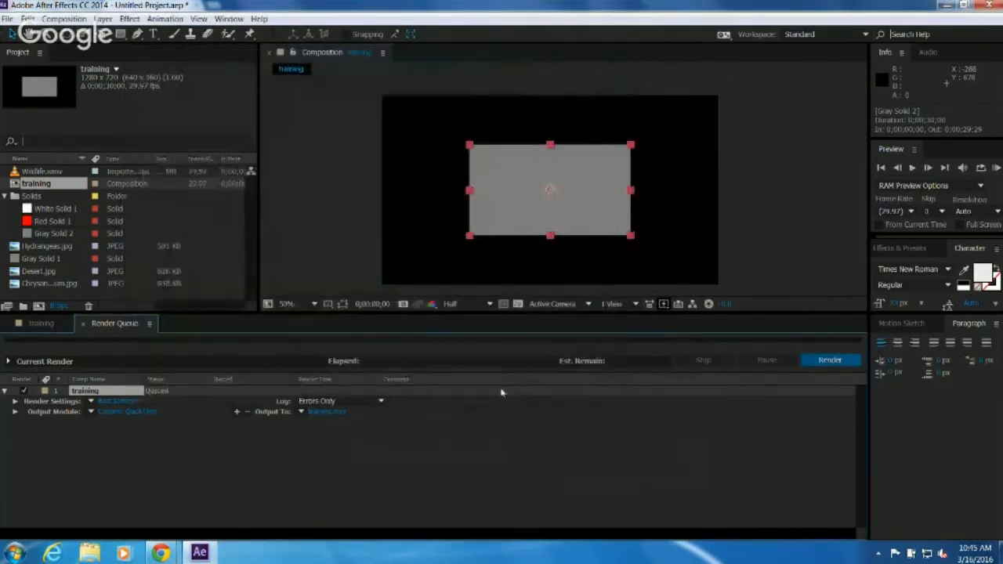
left_click(828, 360)
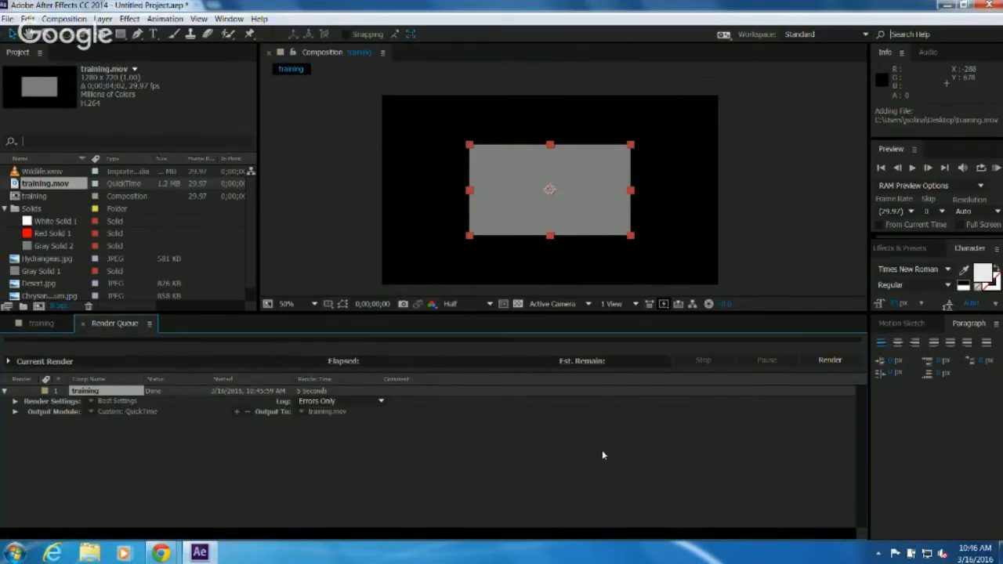
Return to the training composition's timeline and review the available effect, editing, composition, layer and animation commands.
left_click(41, 322)
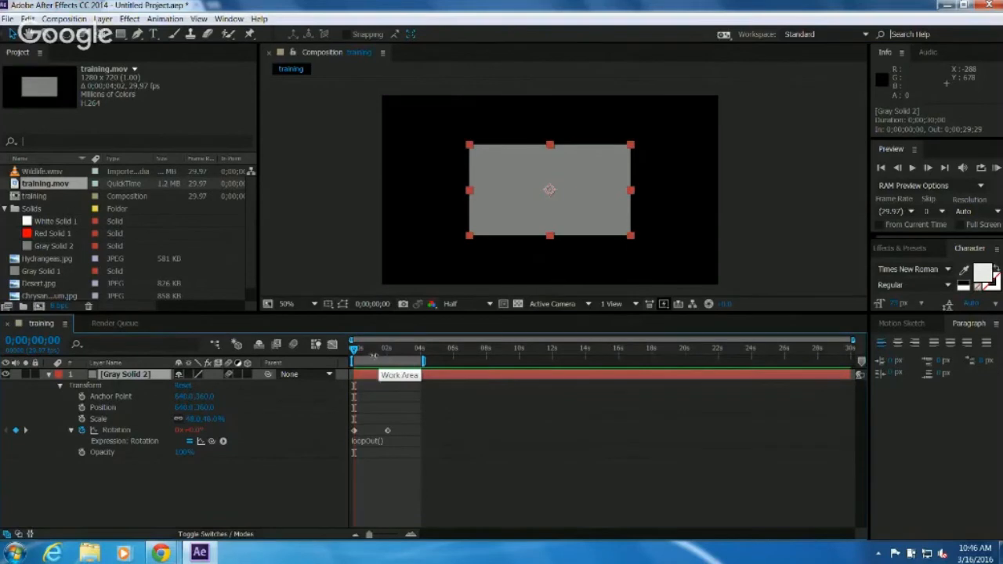
left_click(132, 20)
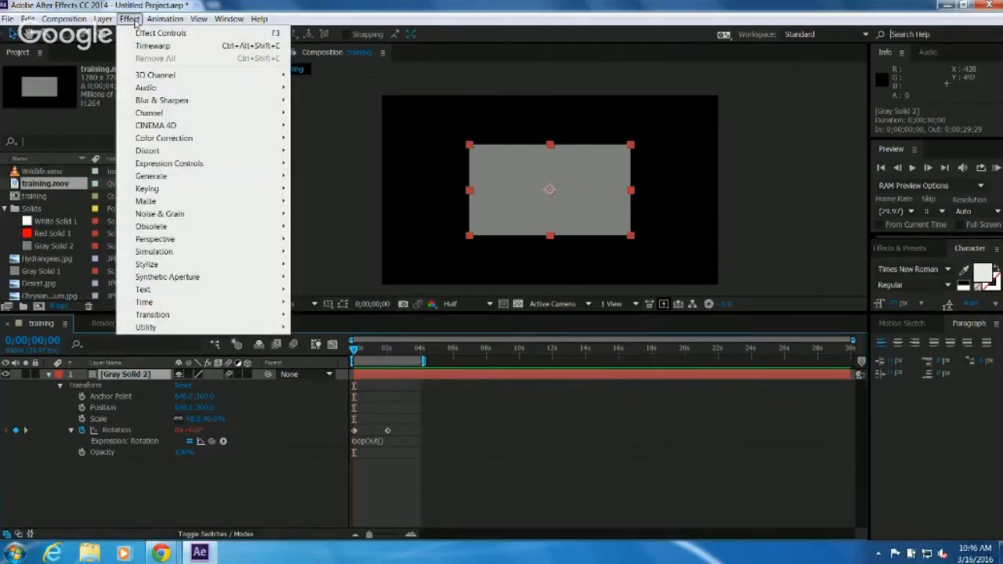
mouse_move(102, 19)
left_click(245, 3)
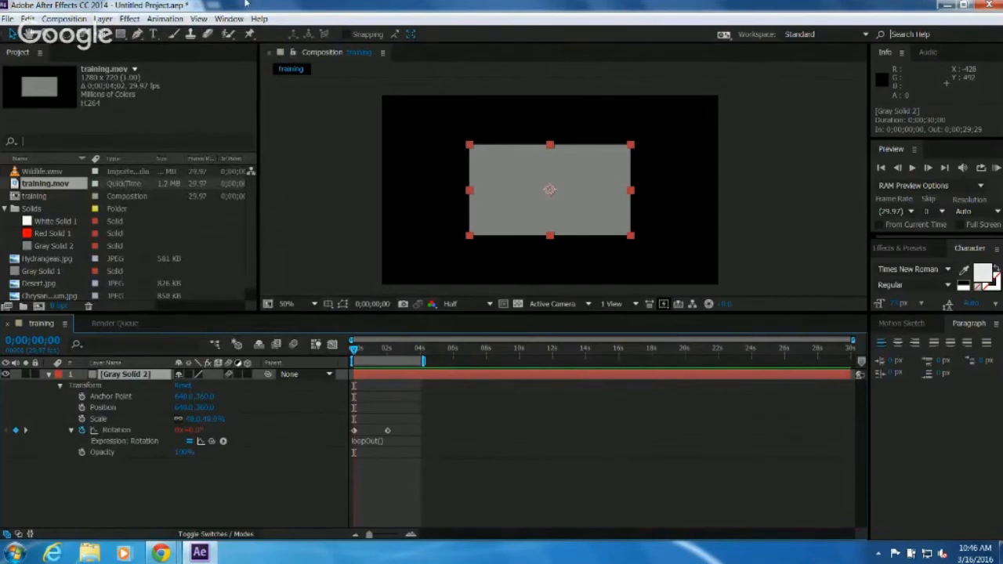
left_click(27, 18)
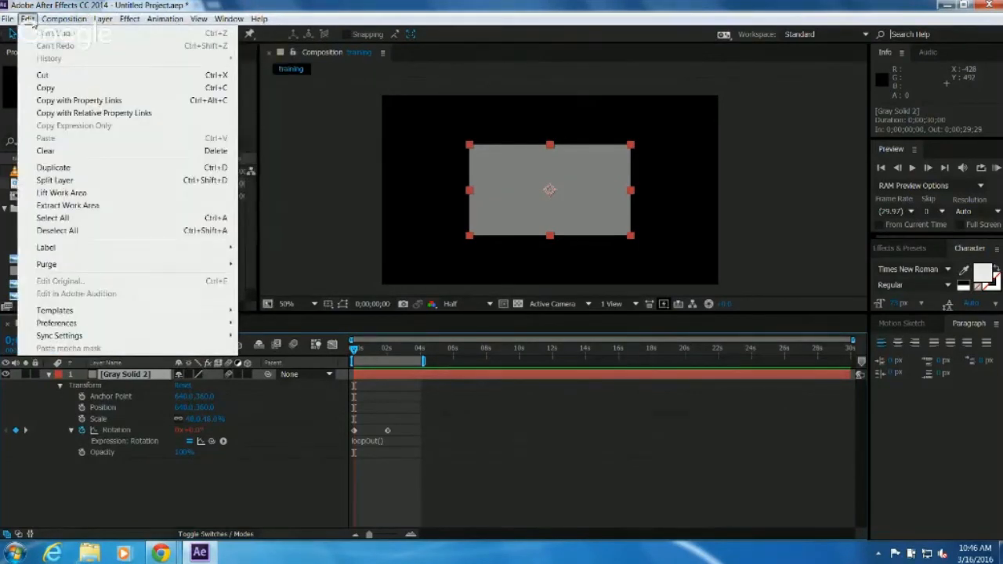
key("Right")
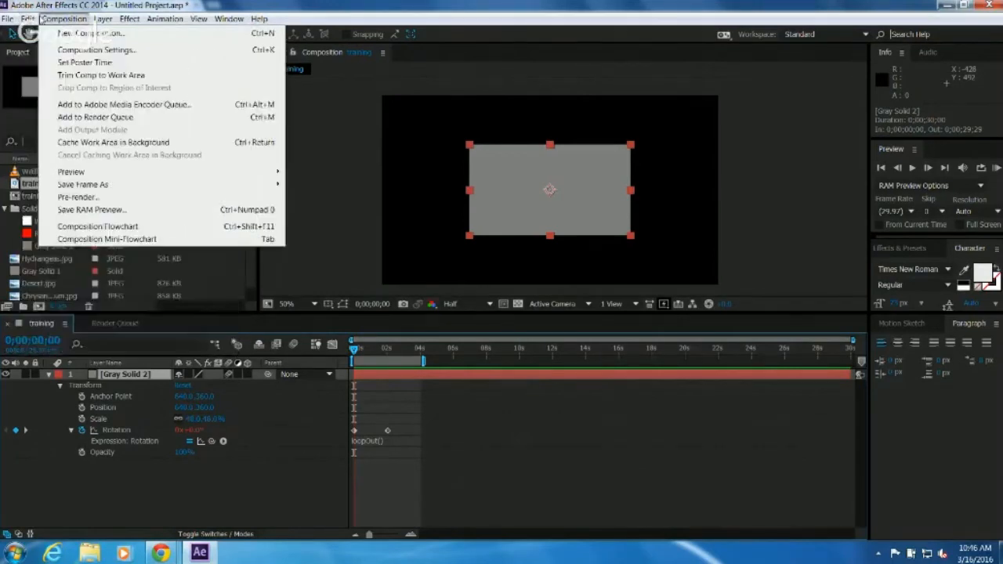
mouse_move(97, 21)
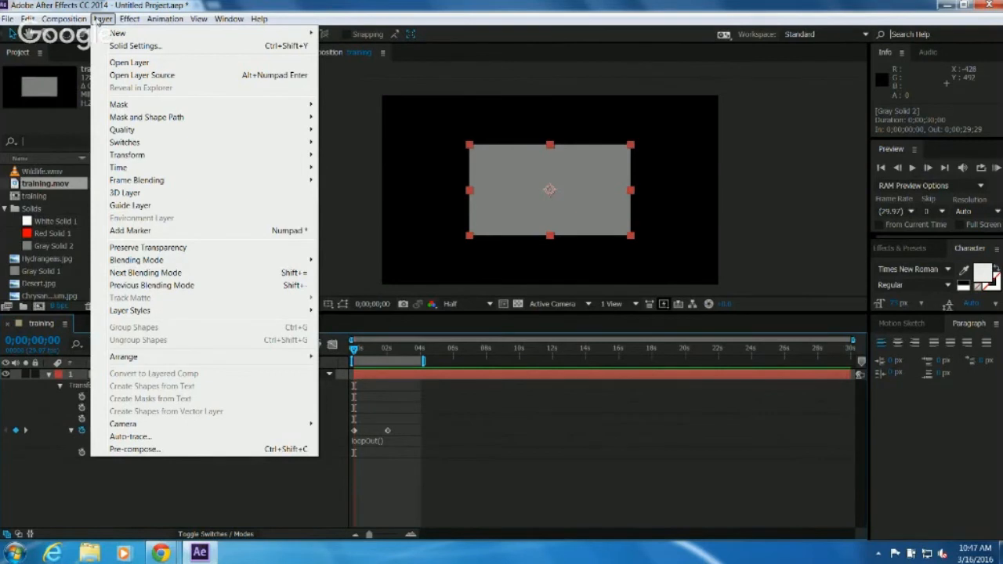
mouse_move(167, 28)
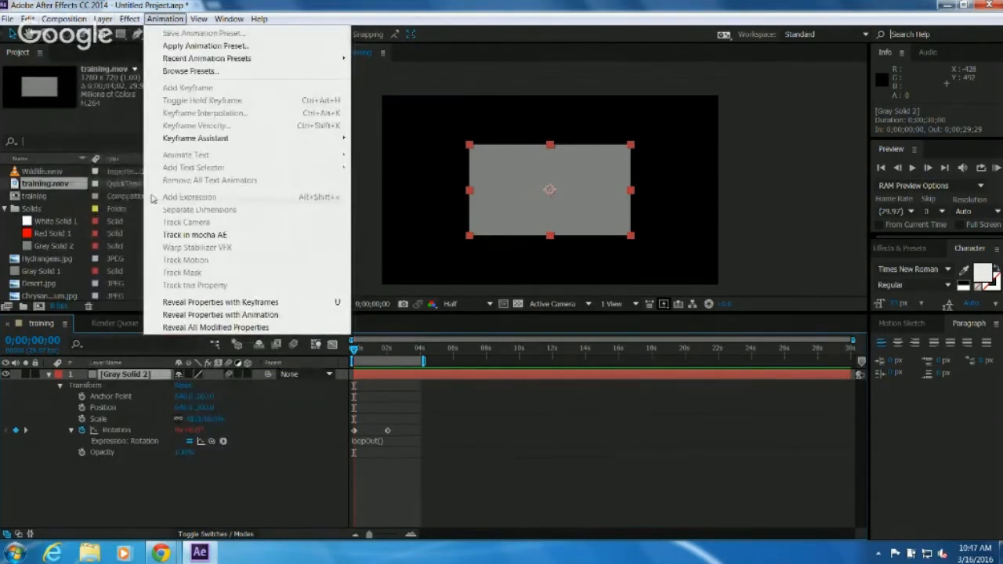
left_click(354, 180)
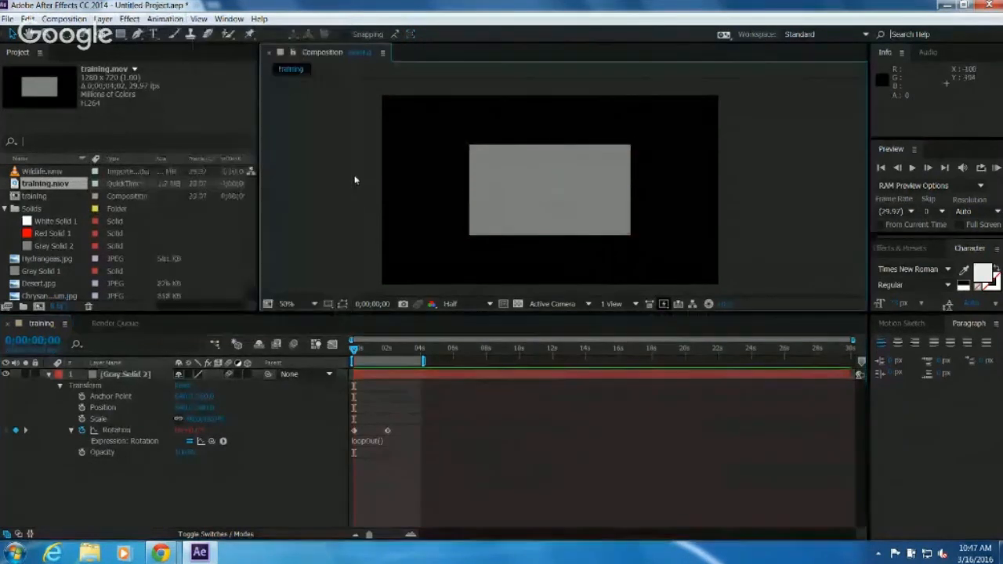
Delete the Gray Solid 2 layer from the training composition.
left_click(18, 196)
left_click(120, 376)
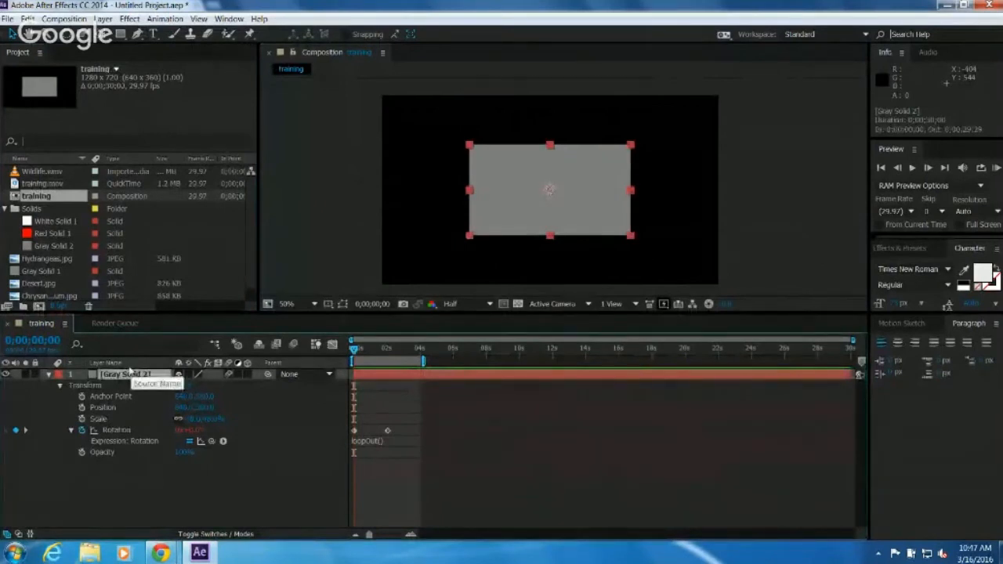
key("Delete")
Create a text layer reading TEXT in the upper-left area of the composition frame.
left_click(152, 36)
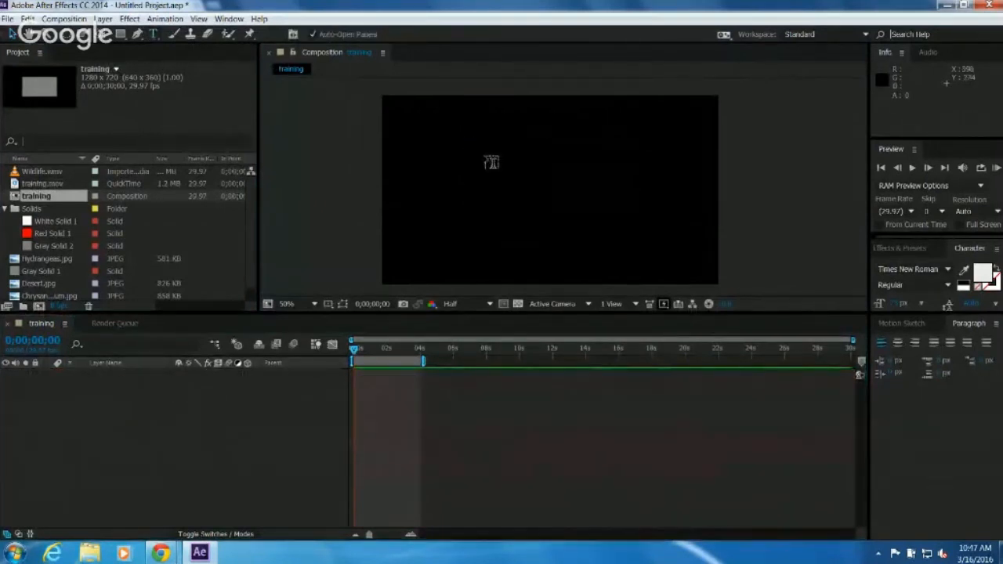
left_click(423, 165)
type("TEXT")
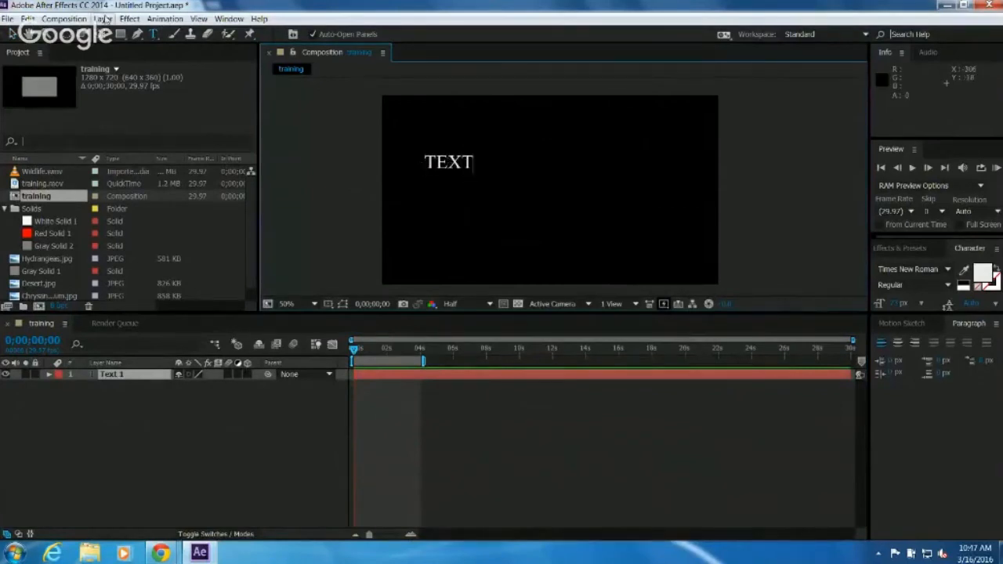
left_click(14, 34)
left_click_drag(443, 167, 568, 195)
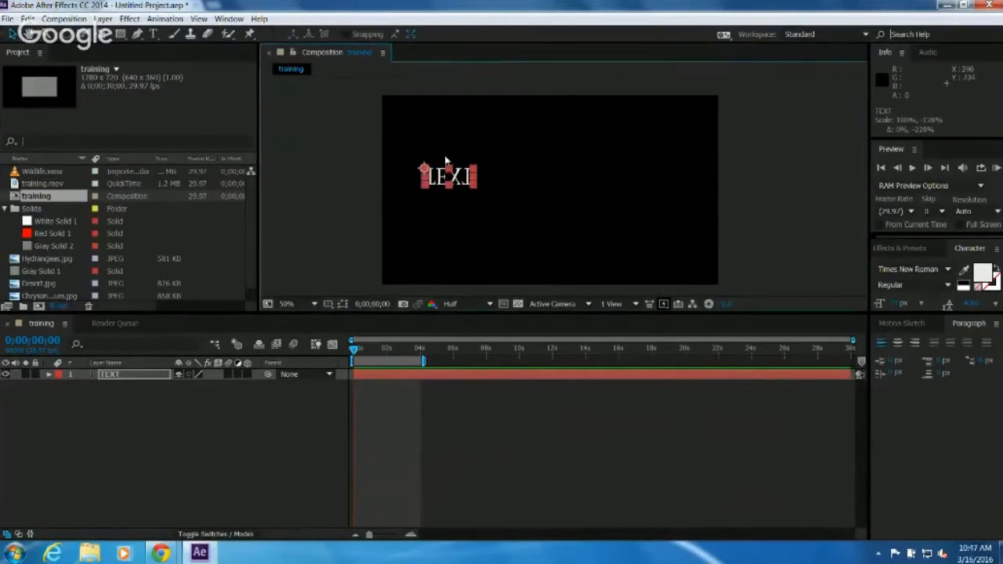
key("ctrl+z")
left_click_drag(474, 174, 547, 174)
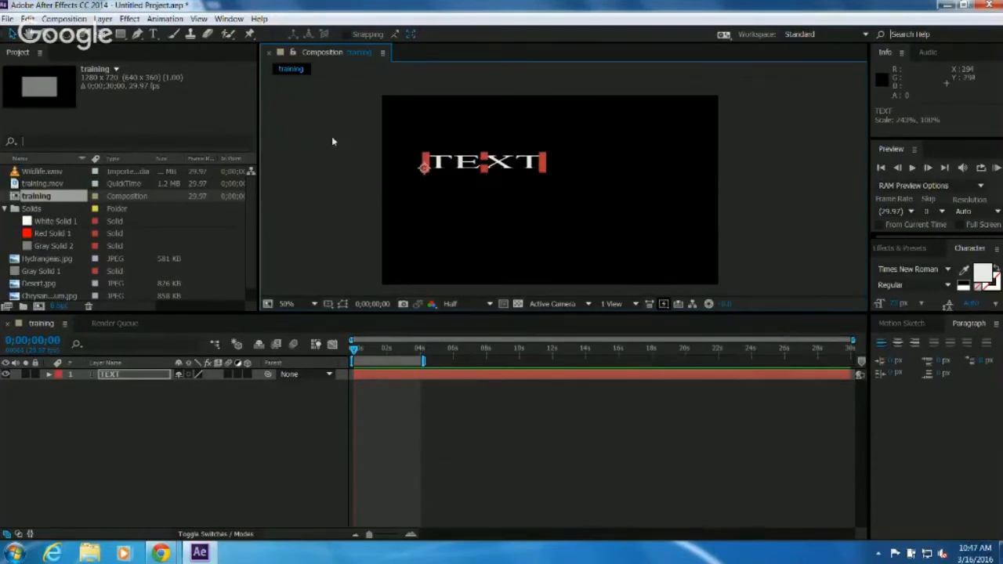
key("ctrl+z")
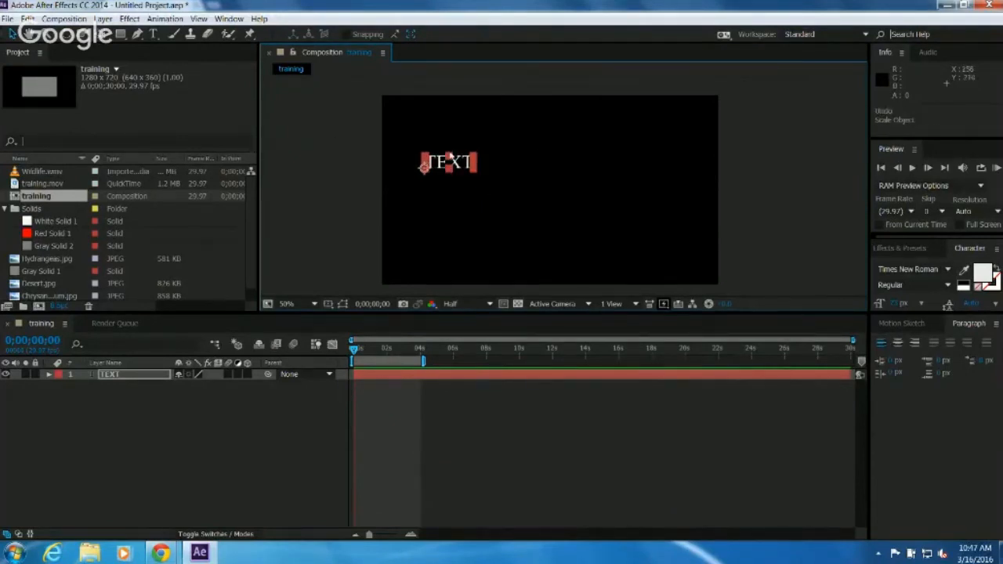
Reveal the TEXT layer's Scale property and enlarge the text uniformly to about 330%.
left_click(134, 378)
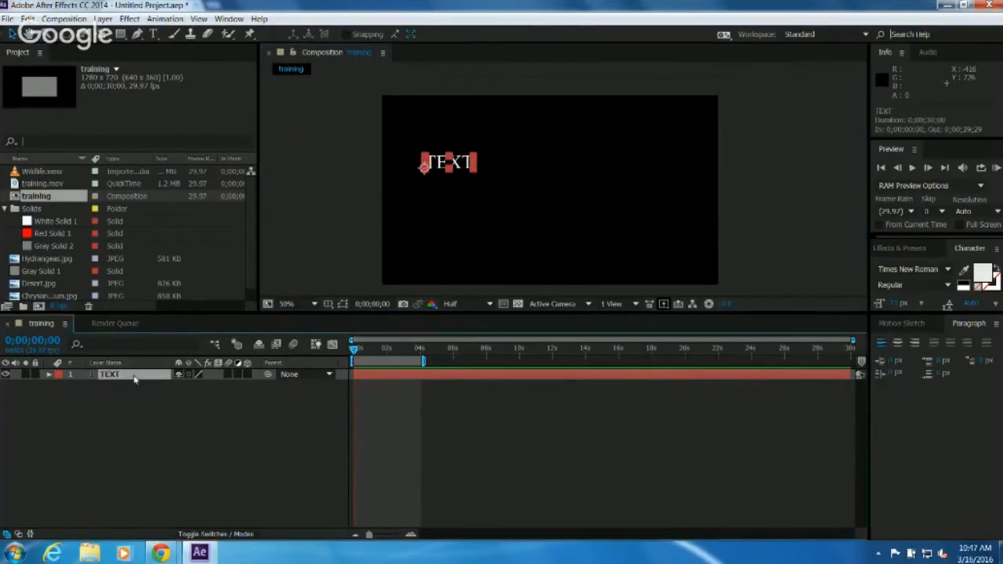
key("s")
left_click_drag(192, 385, 337, 385)
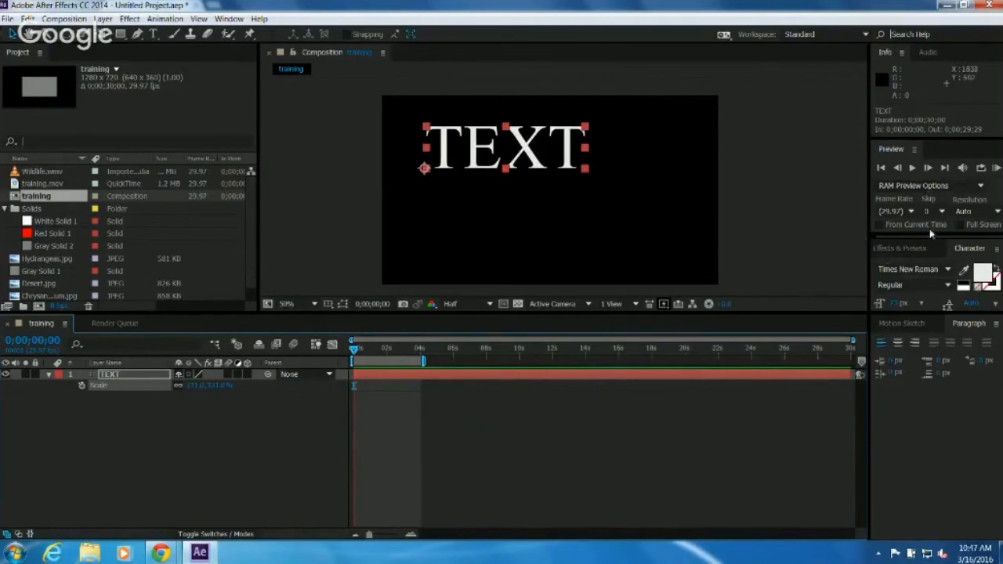
Search the effects and presets for "type", apply the Typewriter preset to the TEXT layer, and preview the animation.
left_click(902, 248)
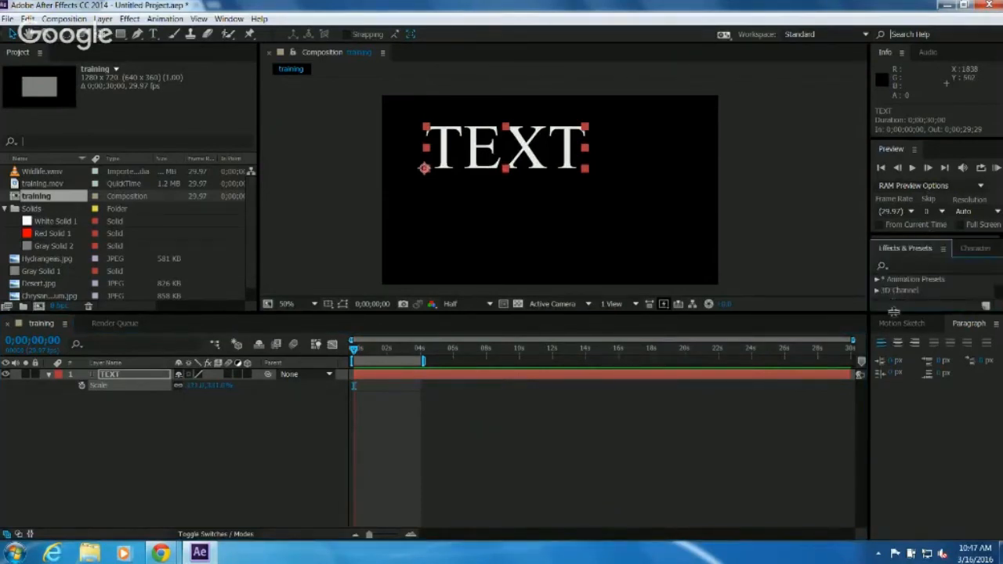
left_click_drag(893, 312, 893, 423)
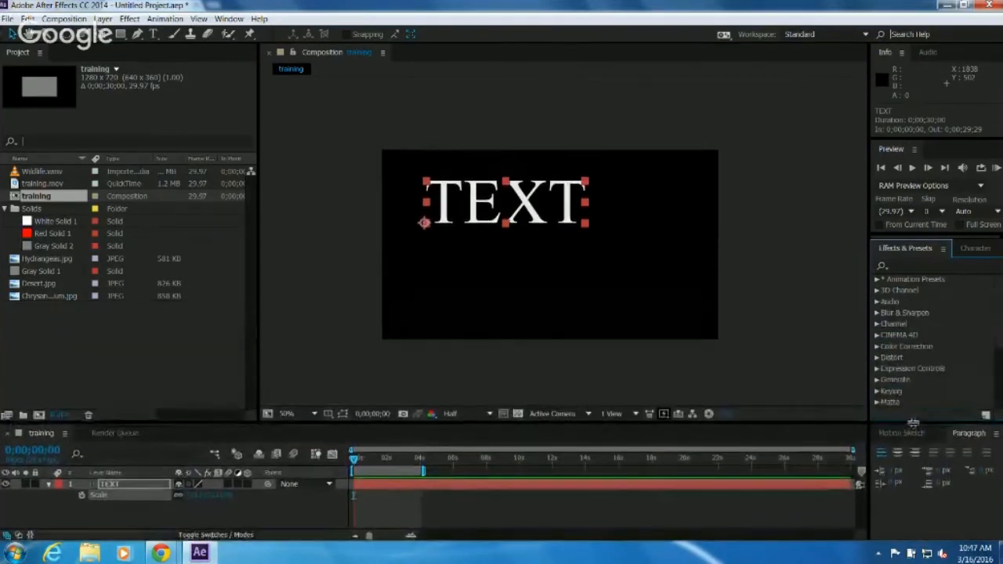
left_click(895, 267)
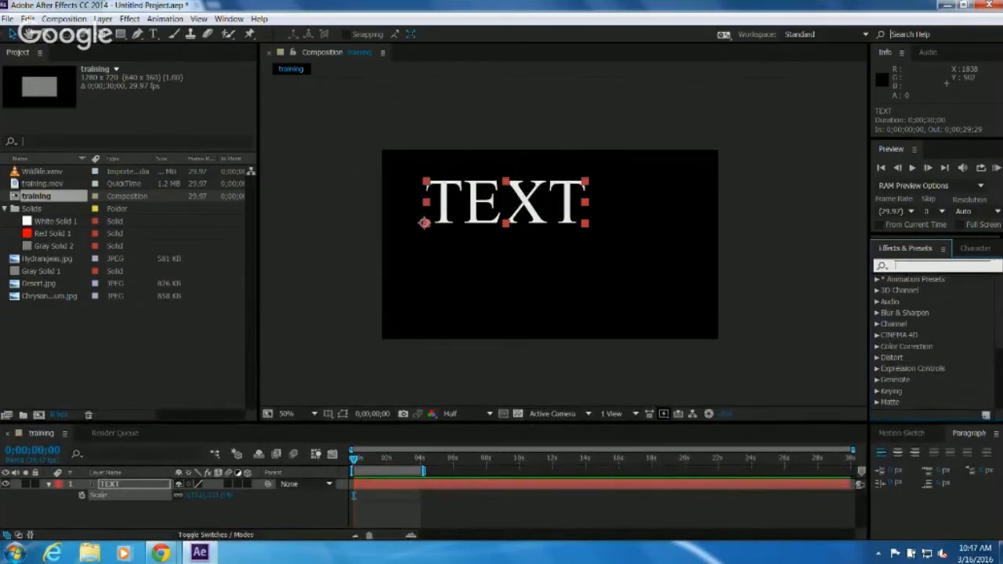
type("type")
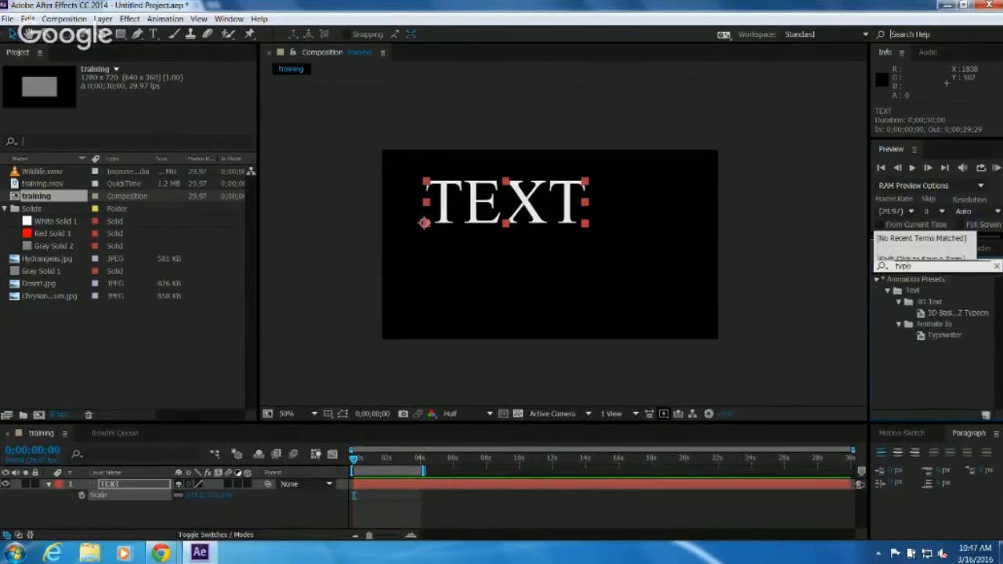
left_click(934, 337)
left_click_drag(934, 337, 470, 208)
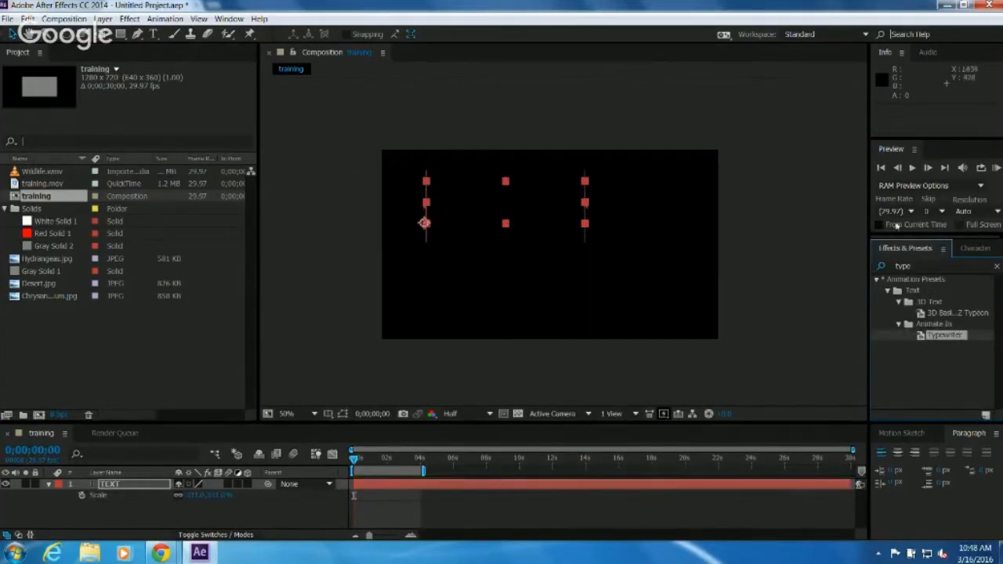
left_click(996, 169)
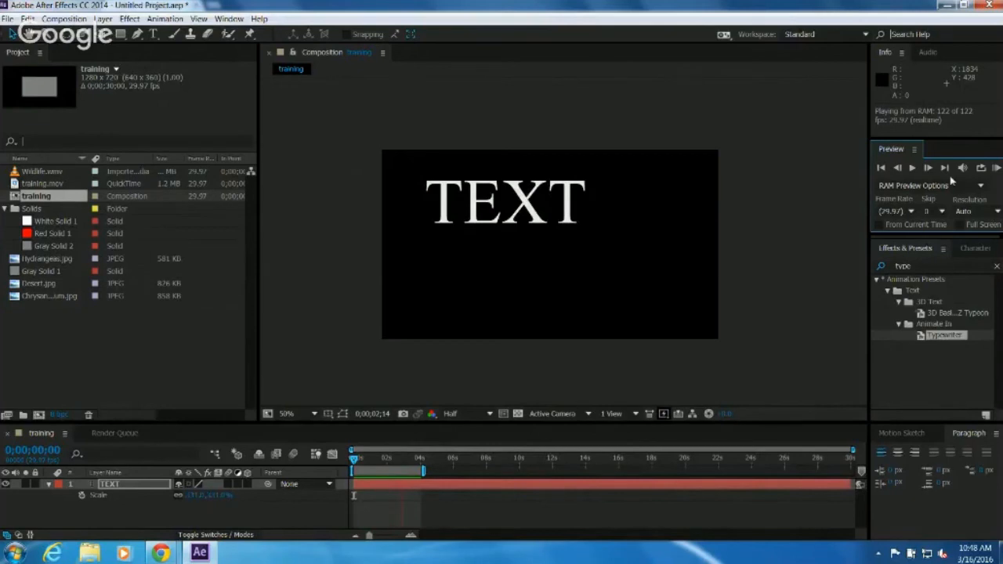
key("space")
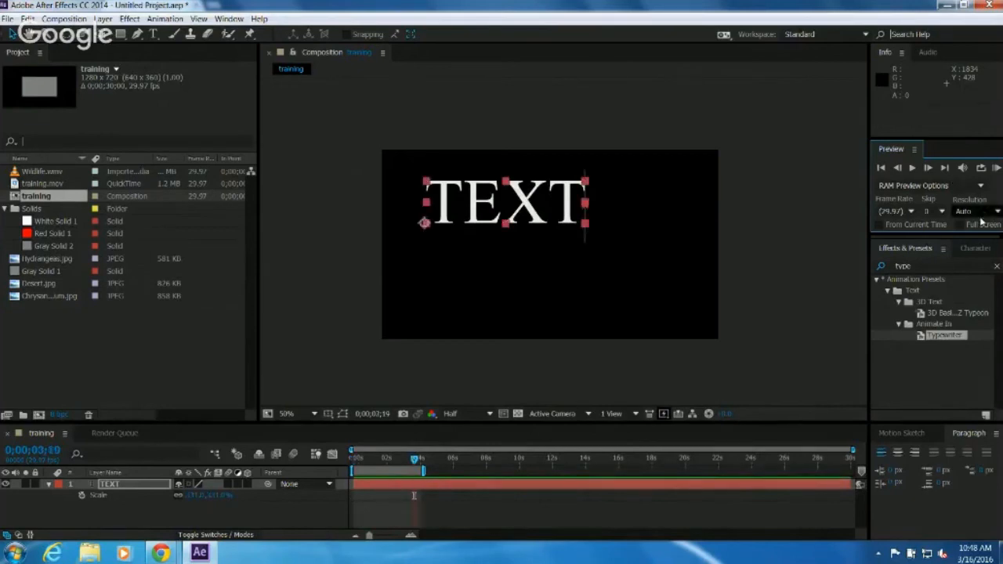
Search for "shatter", try the Shatter effect on the TEXT layer, and undo its application.
left_click(925, 266)
type("shatter")
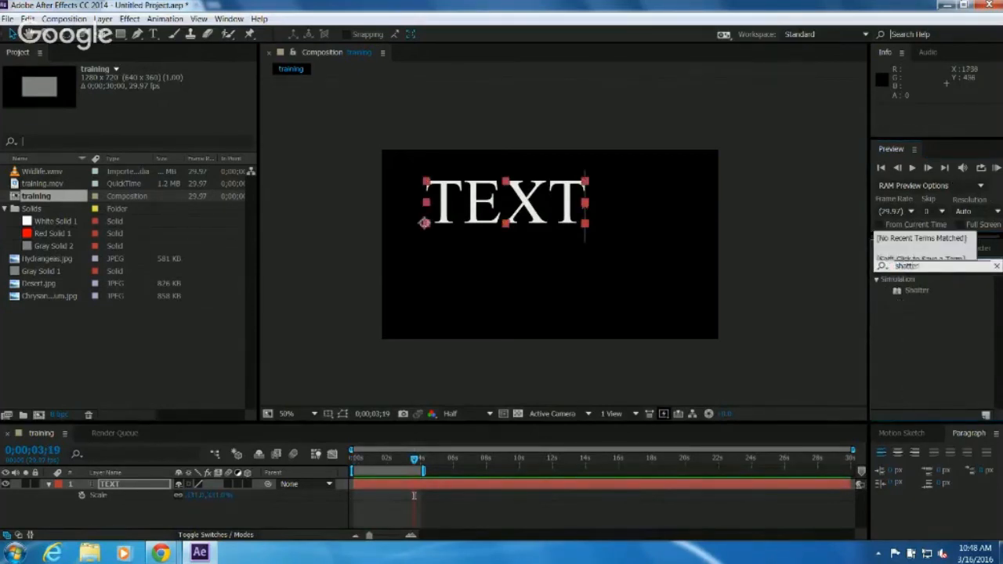
left_click(916, 292)
left_click_drag(917, 292, 461, 213)
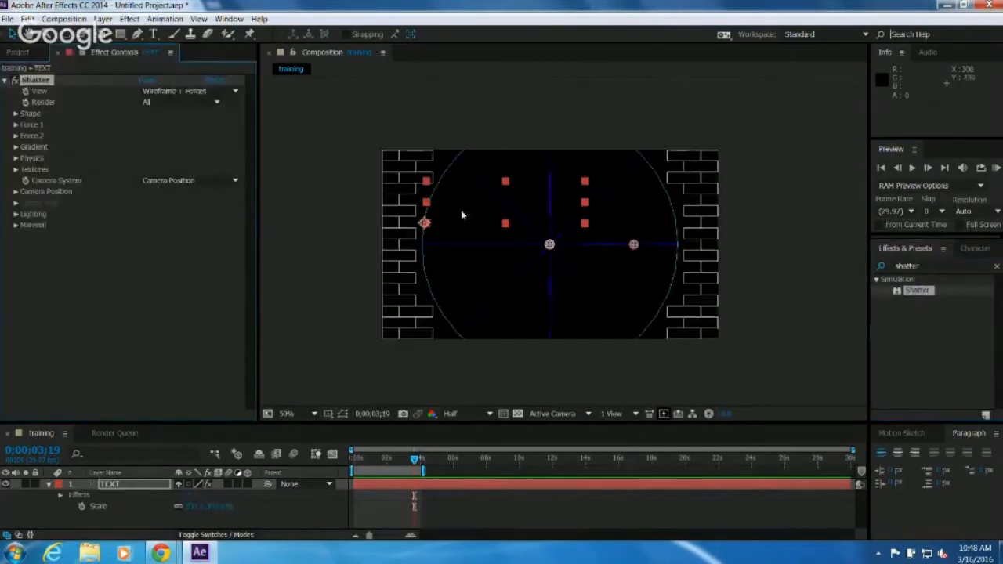
key("ctrl+z")
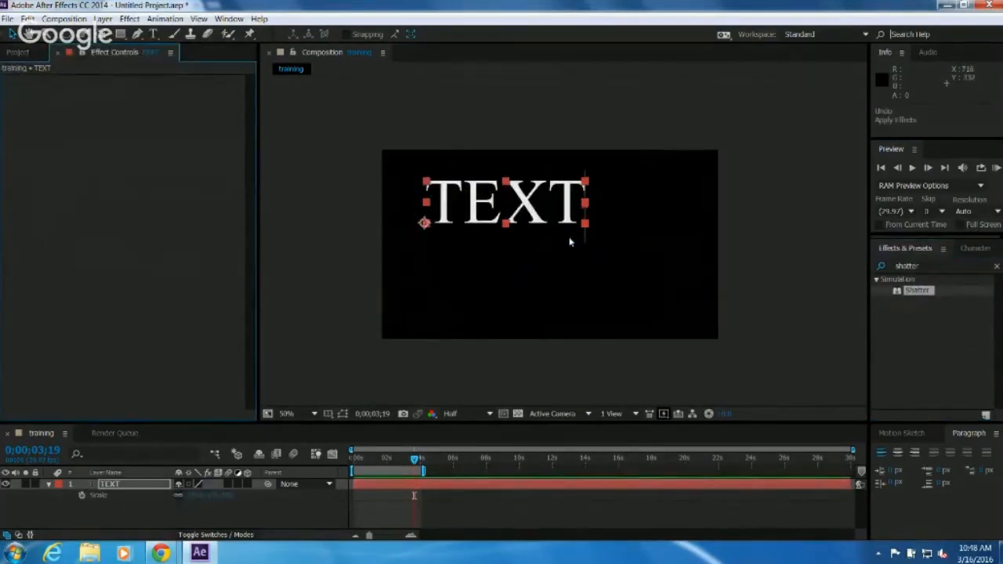
Collapse the TEXT layer's properties and try to run Brainstorm on the layer.
left_click_drag(426, 463, 382, 455)
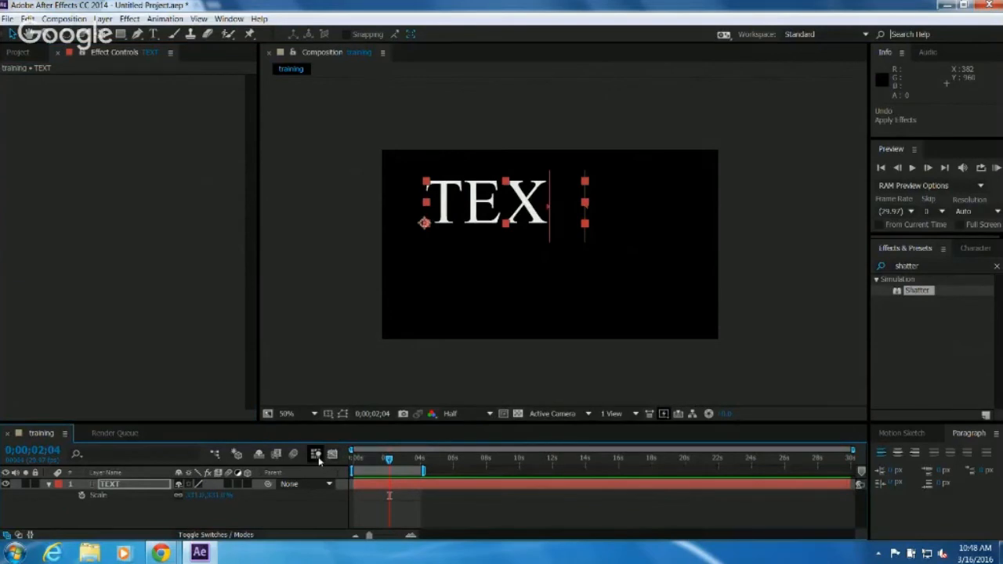
left_click(49, 486)
left_click(49, 486)
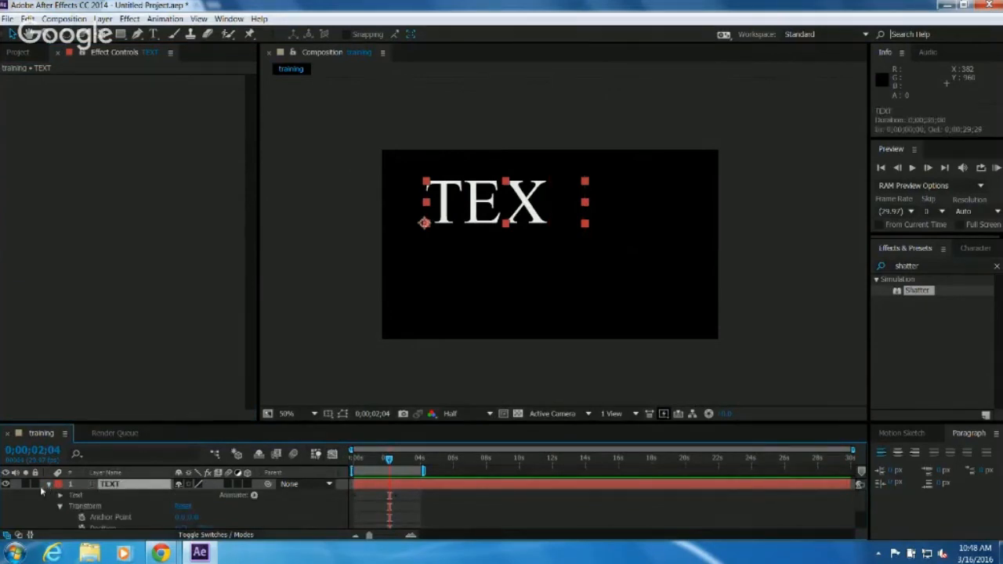
left_click(48, 485)
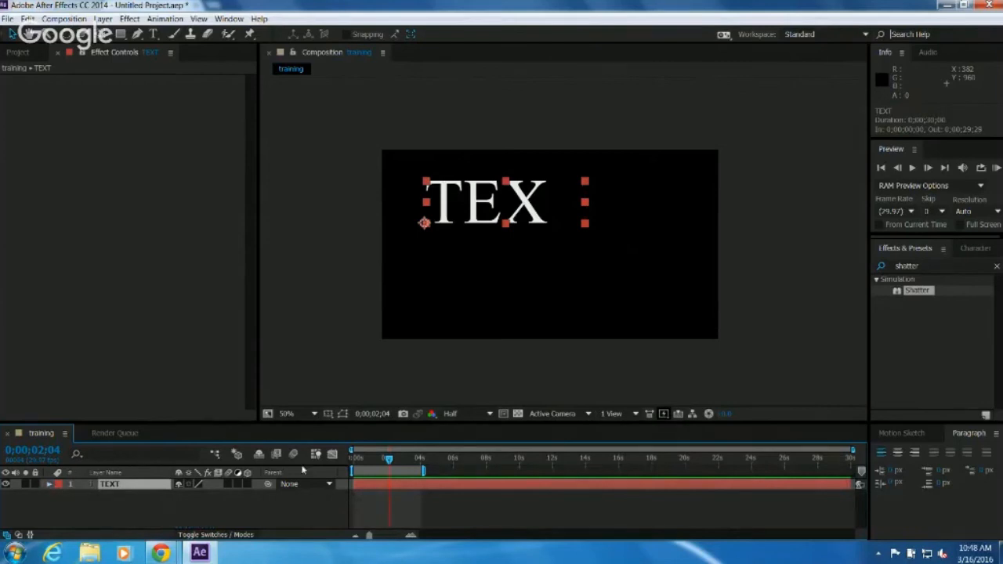
left_click(313, 456)
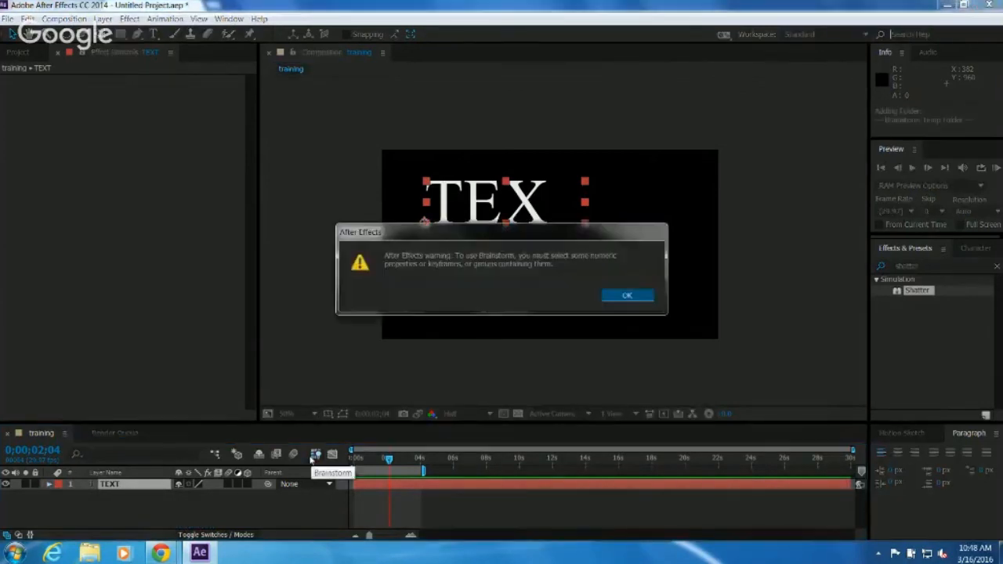
left_click(614, 297)
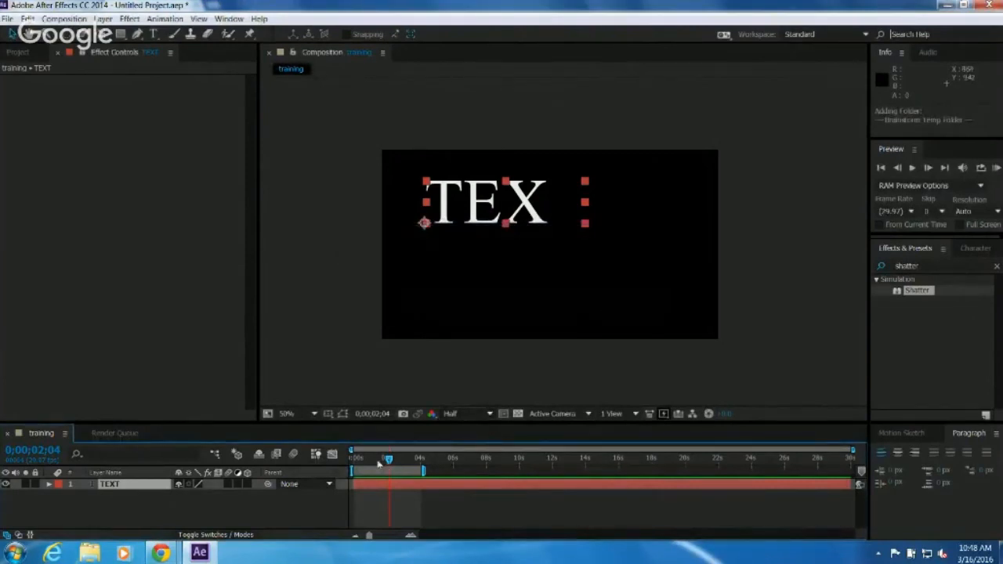
Return to the start of the timeline, clear the effects search, and browse the effect categories, including the Text category.
left_click_drag(383, 467, 332, 466)
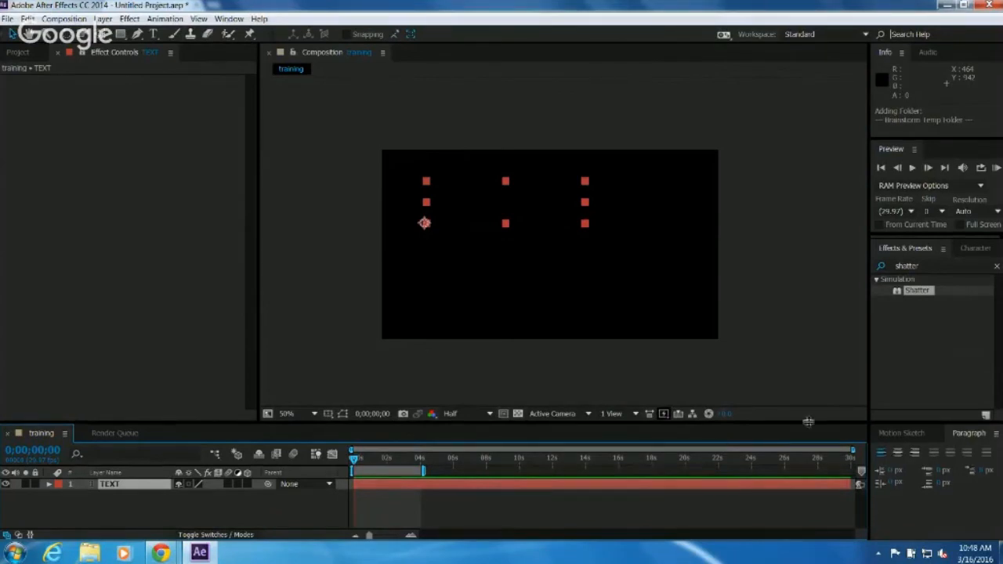
left_click(996, 269)
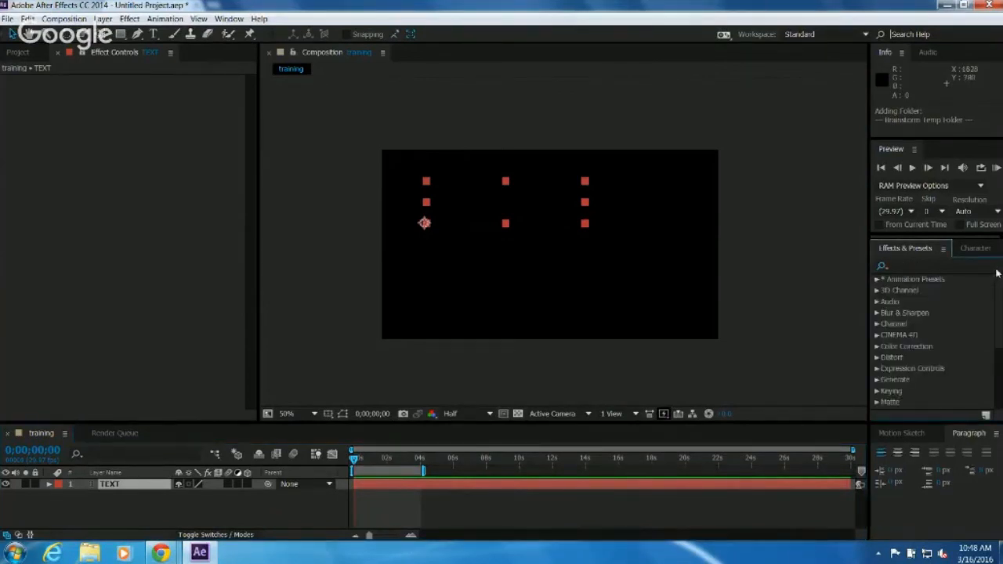
scroll(893, 323, "down", 2)
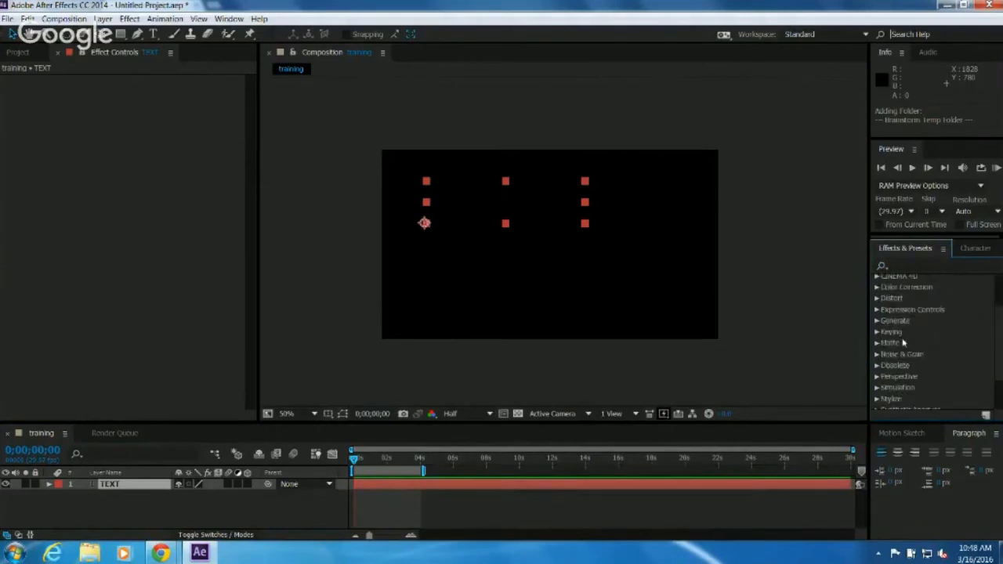
scroll(903, 343, "down", 2)
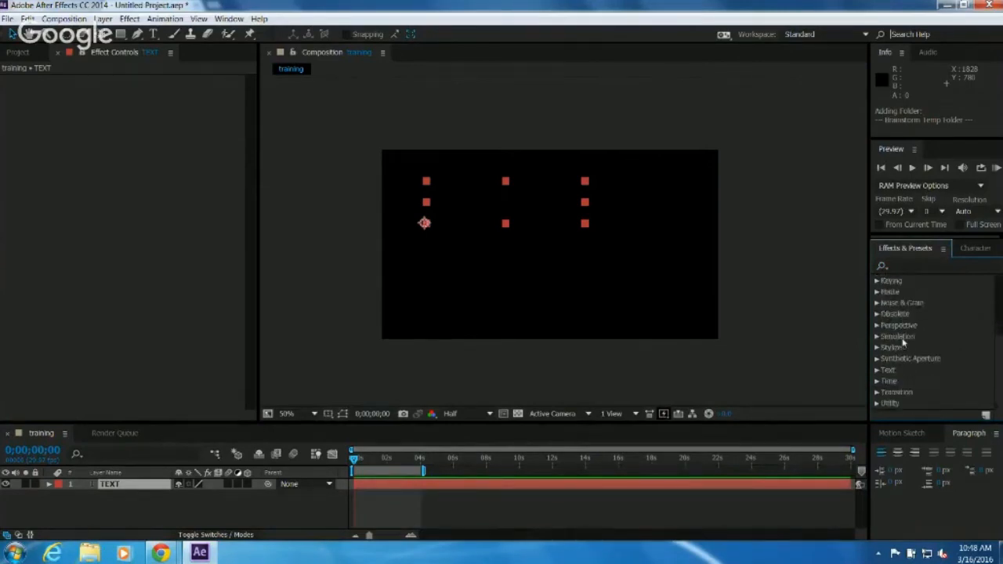
left_click(52, 491)
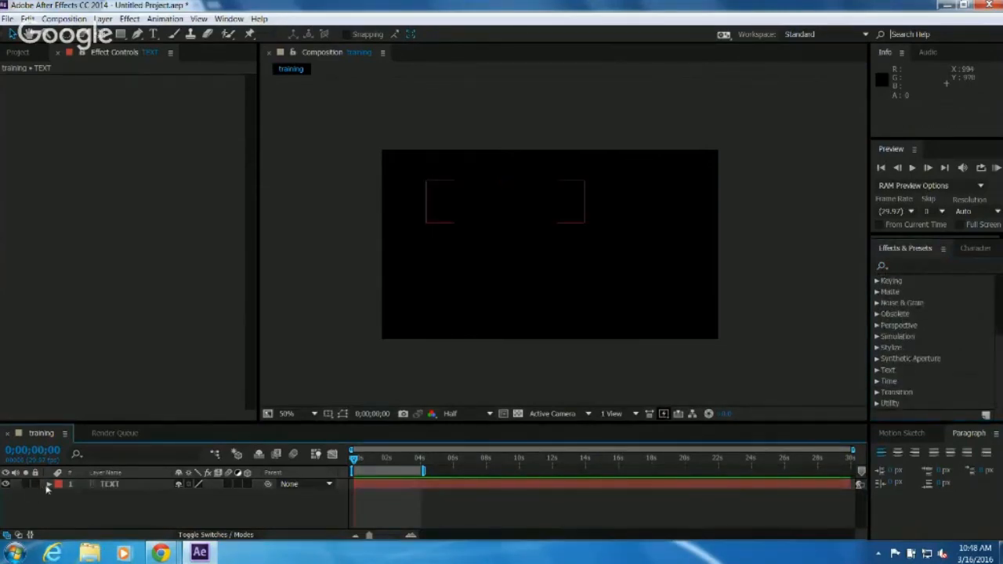
left_click(120, 486)
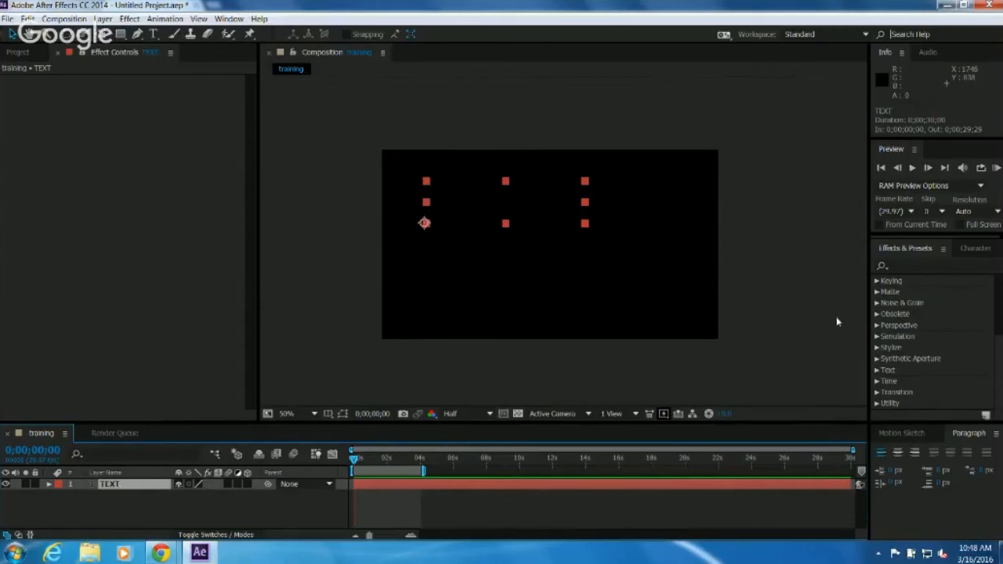
left_click(877, 370)
scroll(947, 378, "down", 1)
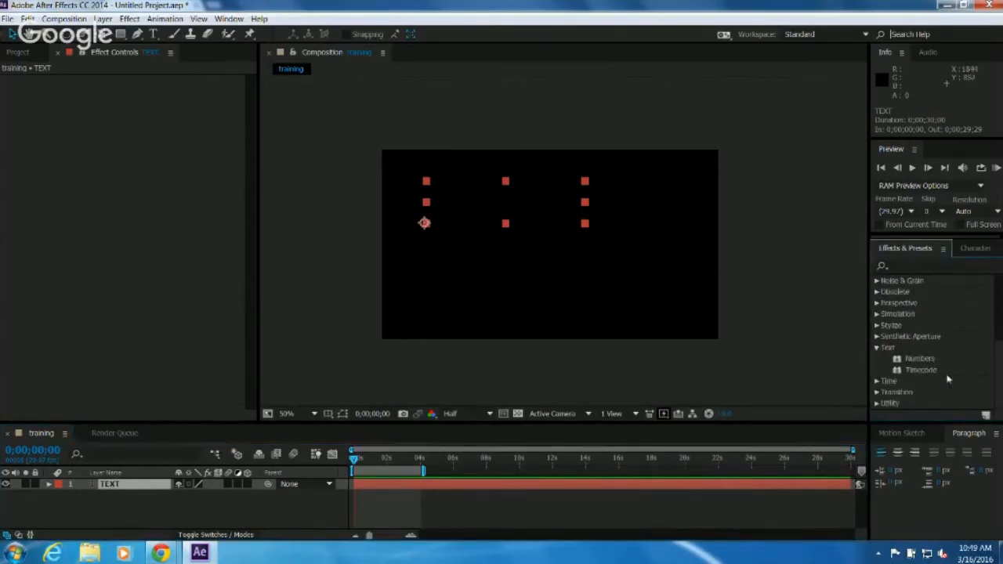
left_click(877, 348)
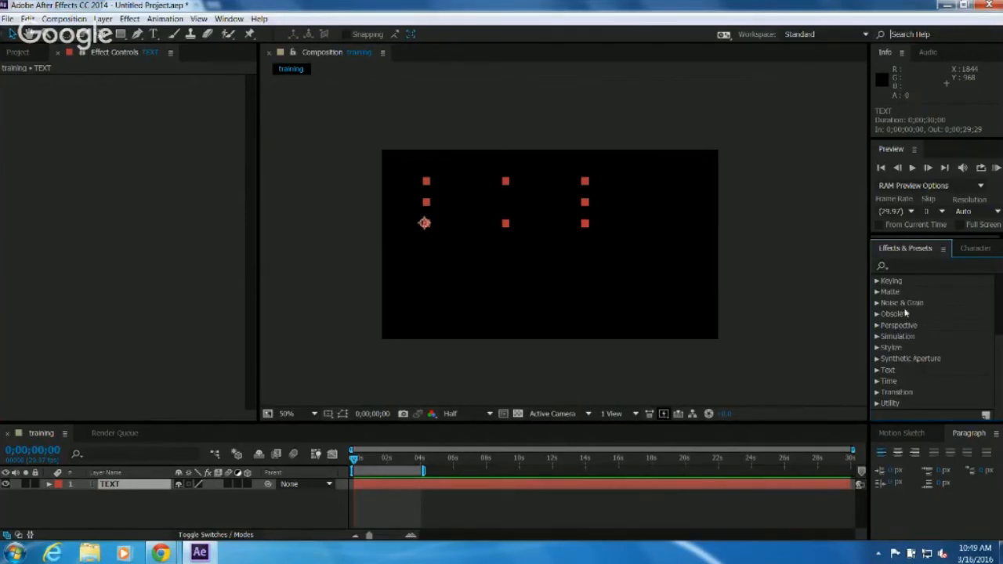
Enlarge the Effects & Presets panel so more effect categories fit in its list.
left_click(901, 266)
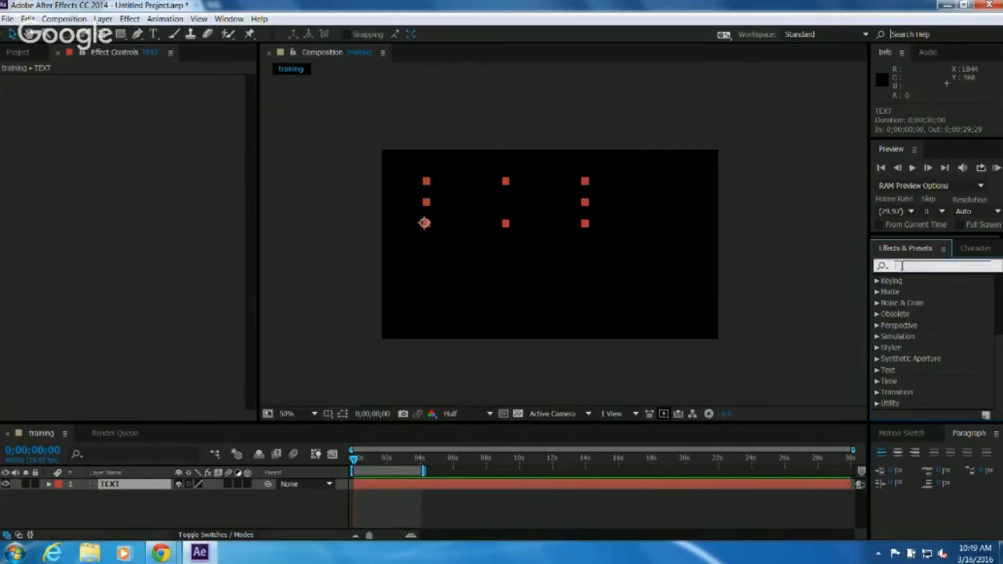
left_click(887, 270)
left_click_drag(888, 233, 877, 178)
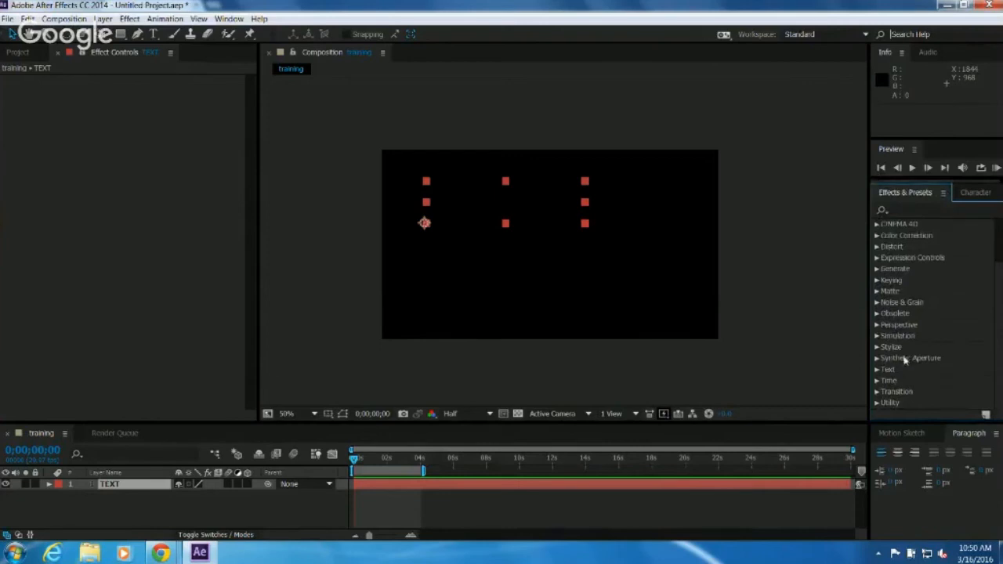
Search the effects and presets for "typ" and "anim", and clear the search to show the full category list.
left_click(904, 209)
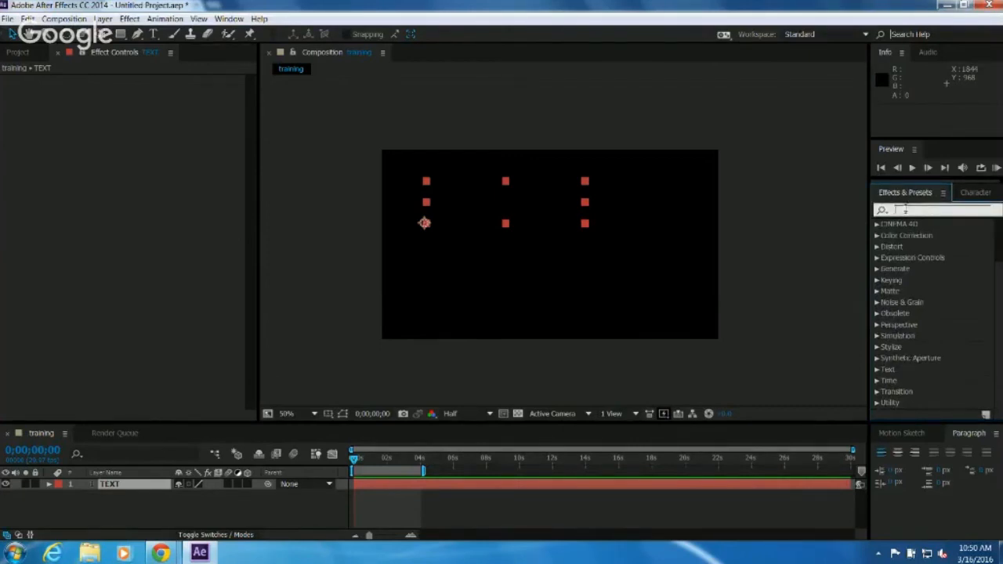
type("typ")
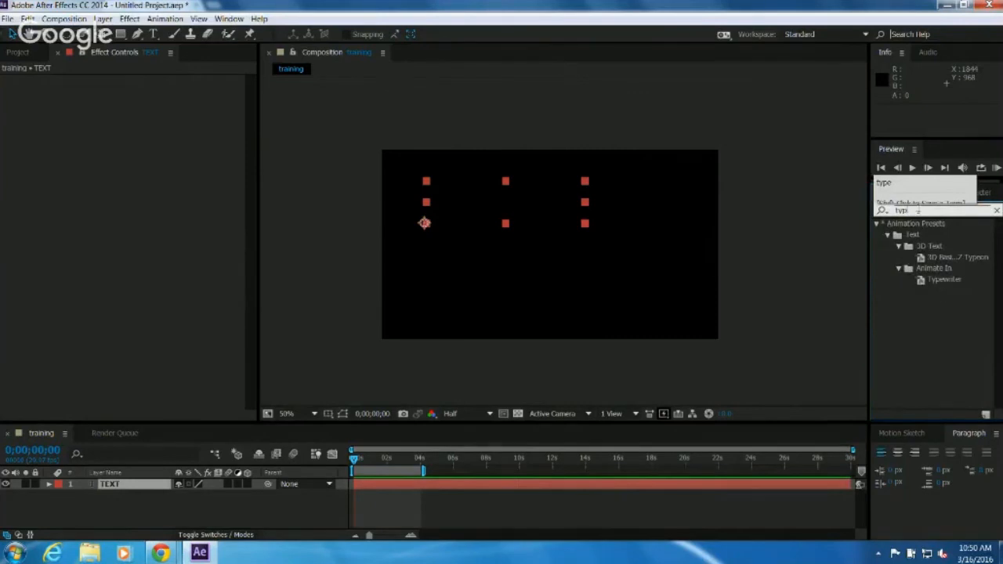
key("BackSpace")
key("BackSpace")
key("BackSpace")
type("anim")
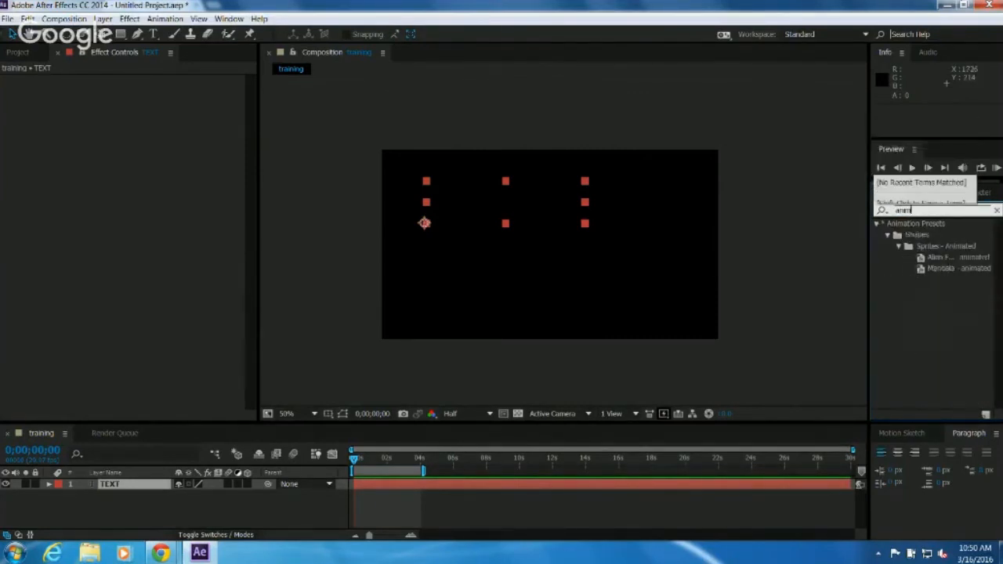
key("BackSpace")
key("BackSpace")
key("BackSpace")
key("BackSpace")
scroll(932, 359, "down", 2)
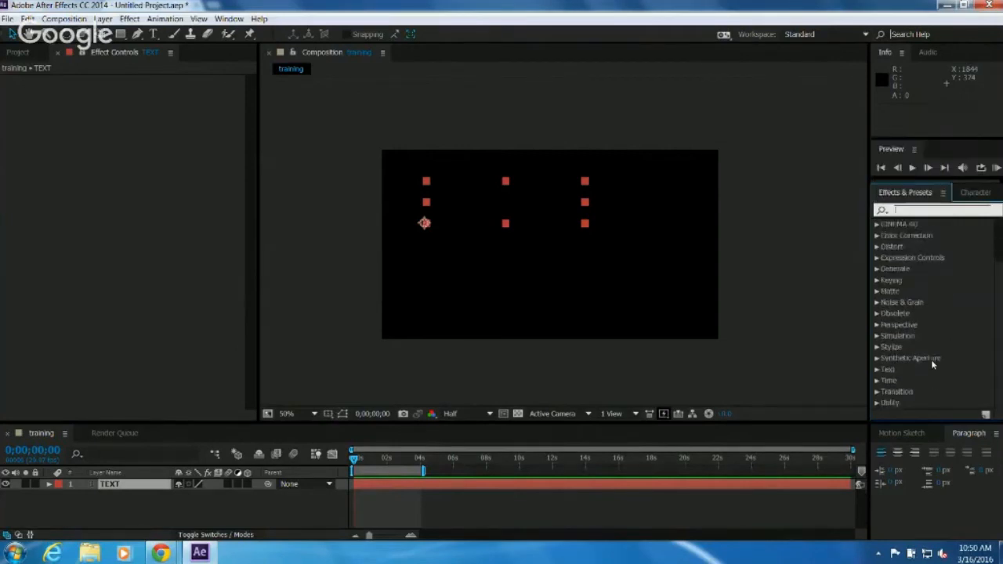
Extend the work area's end to about 0;00;10;14 and scrub through the opening seconds of the Typewriter animation.
left_click(349, 462)
mouse_move(350, 462)
left_mouse_down()
mouse_move(405, 466)
mouse_move(353, 470)
left_mouse_up()
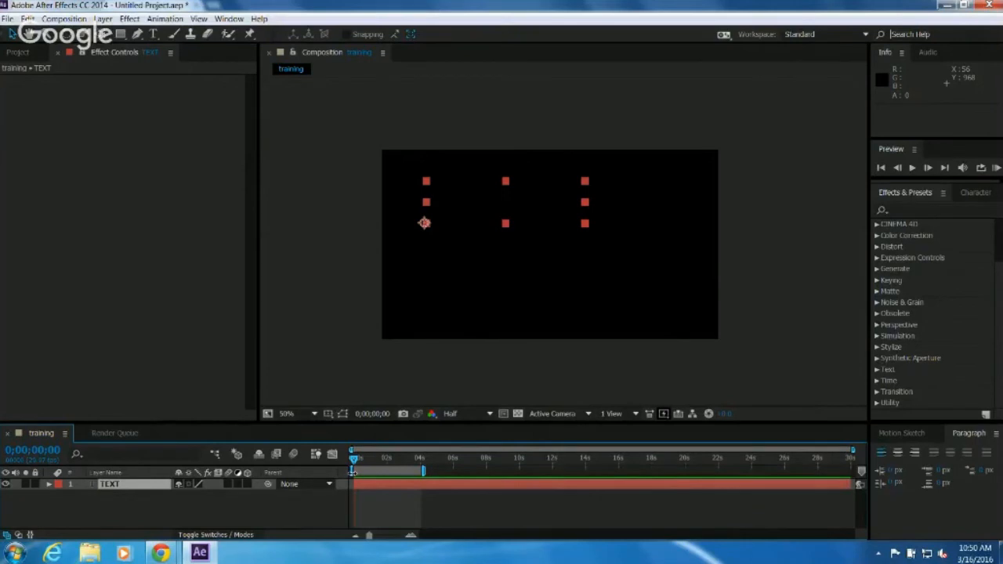
left_click_drag(423, 470, 528, 471)
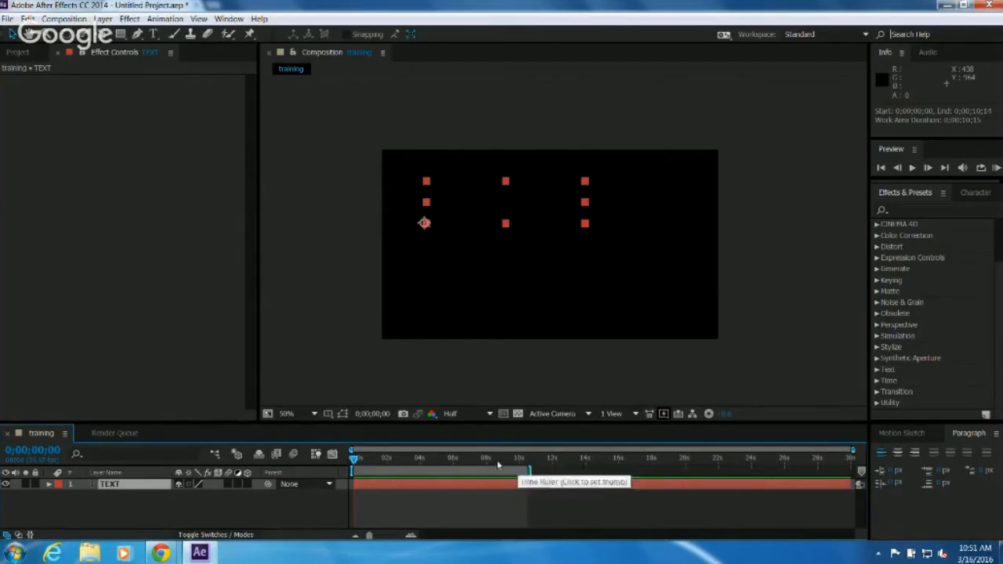
left_click(402, 458)
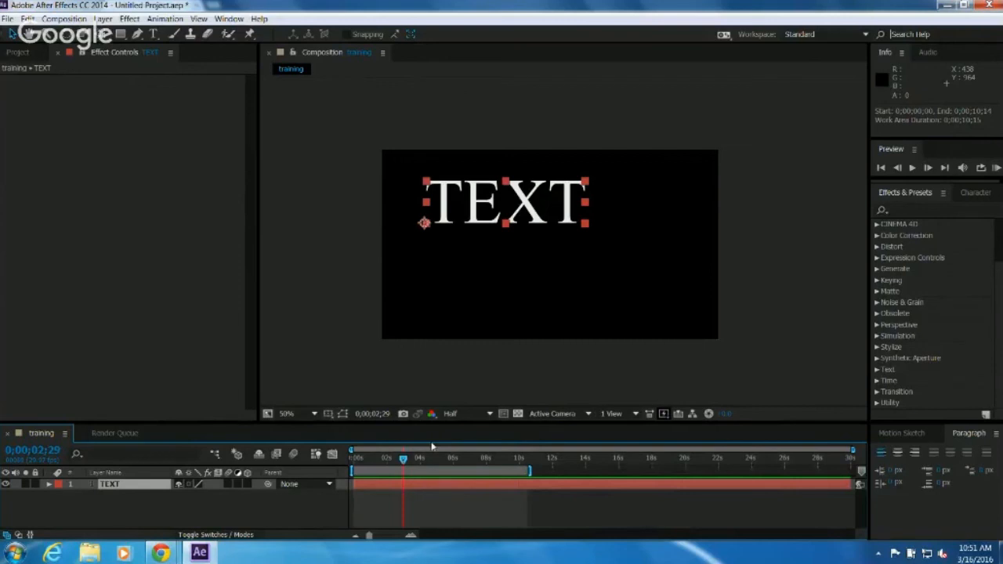
left_click(383, 467)
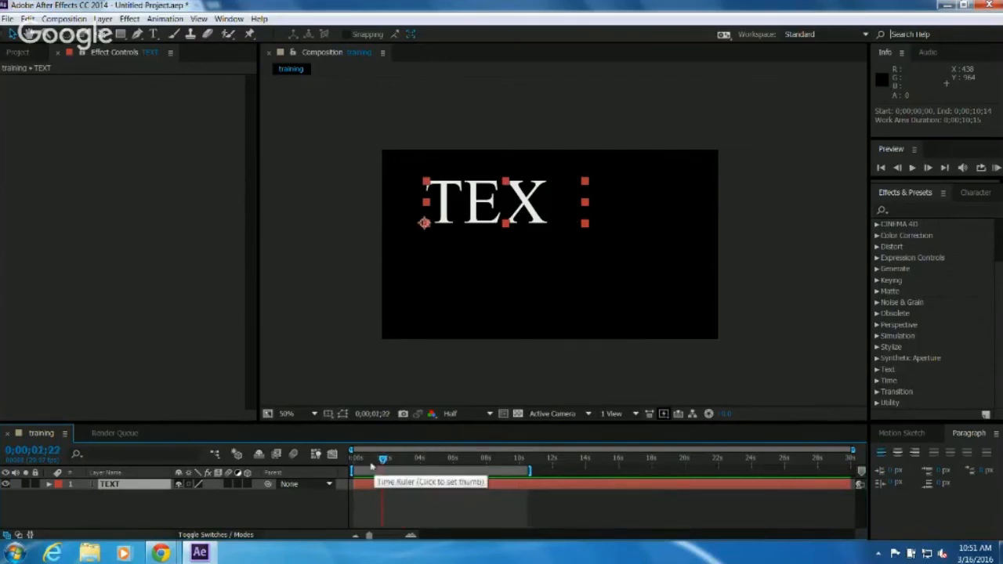
left_click_drag(374, 466, 373, 460)
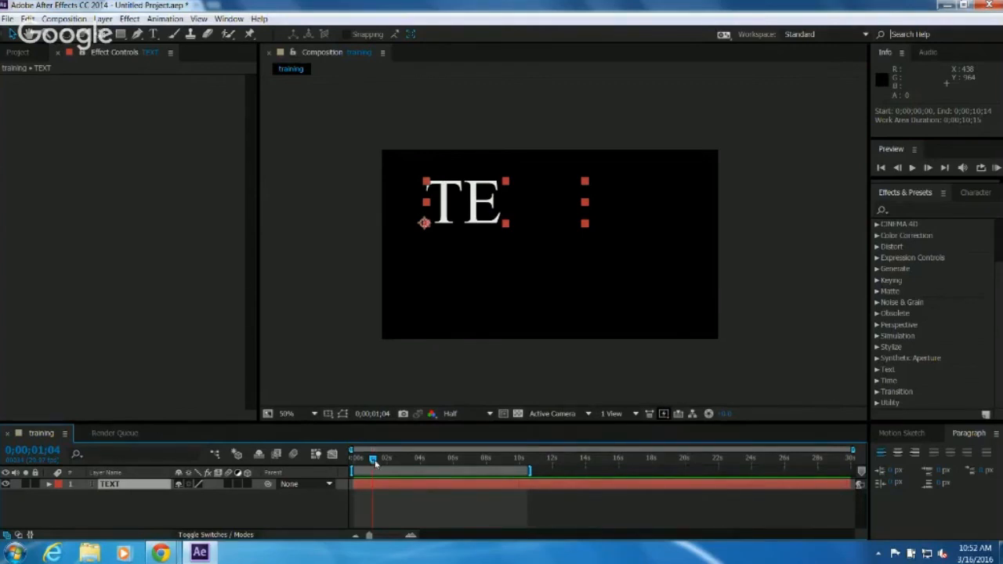
Enlarge the timeline, expand the TEXT layer's Text, Animator 1 and Range Selector 1 properties, and zoom in on the Start keyframes.
left_click_drag(375, 423, 374, 346)
left_click_drag(374, 385, 370, 390)
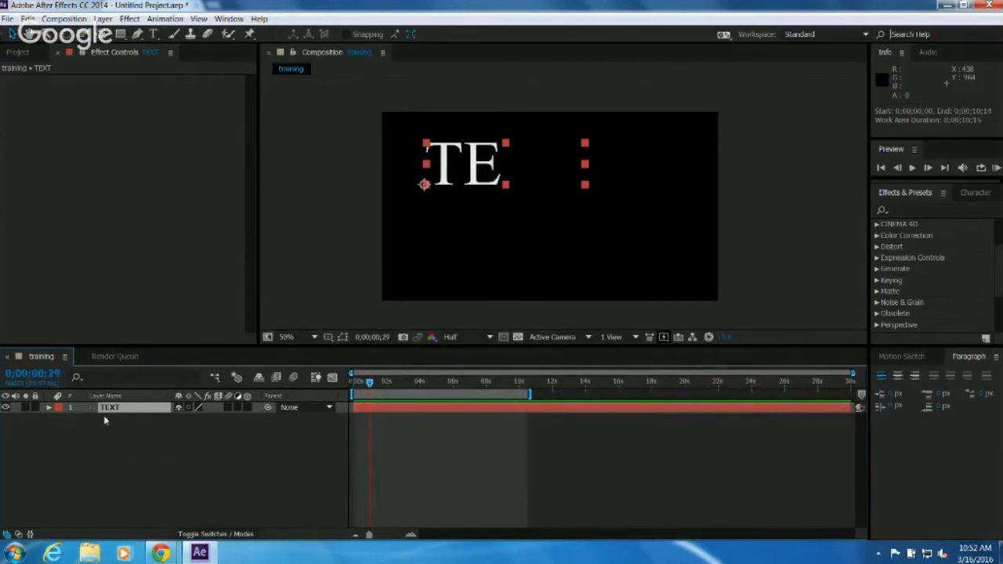
left_click(49, 409)
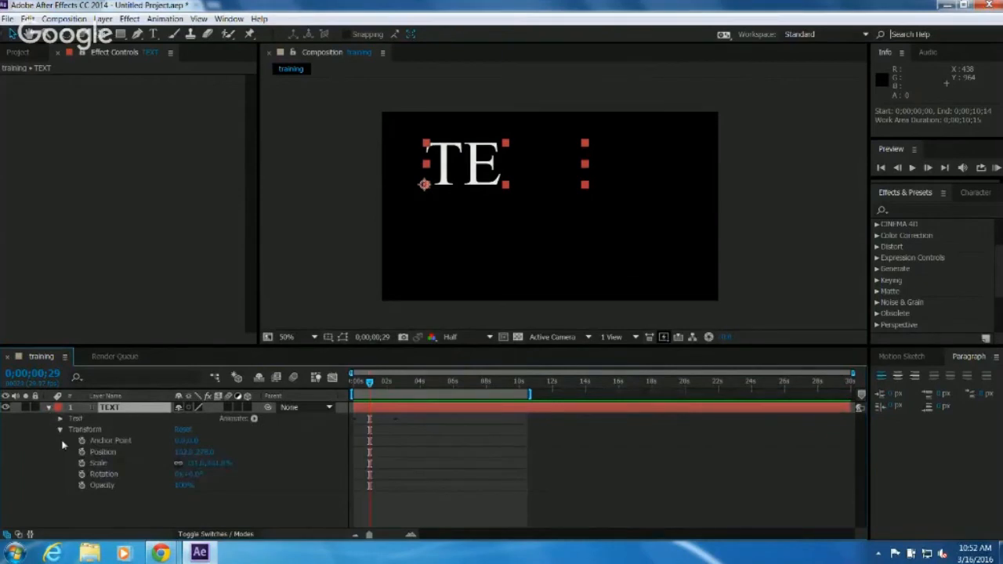
left_click(59, 429)
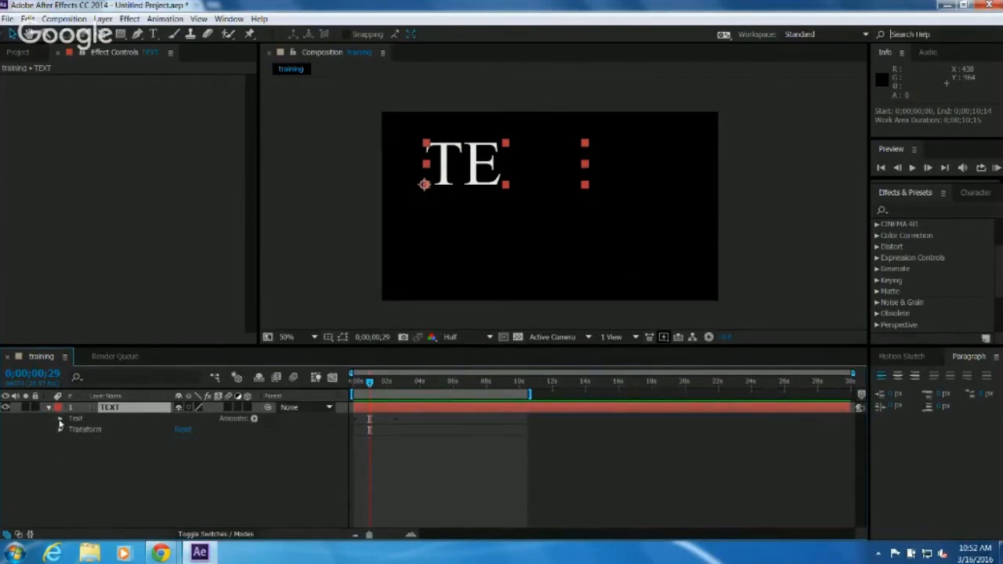
left_click(60, 419)
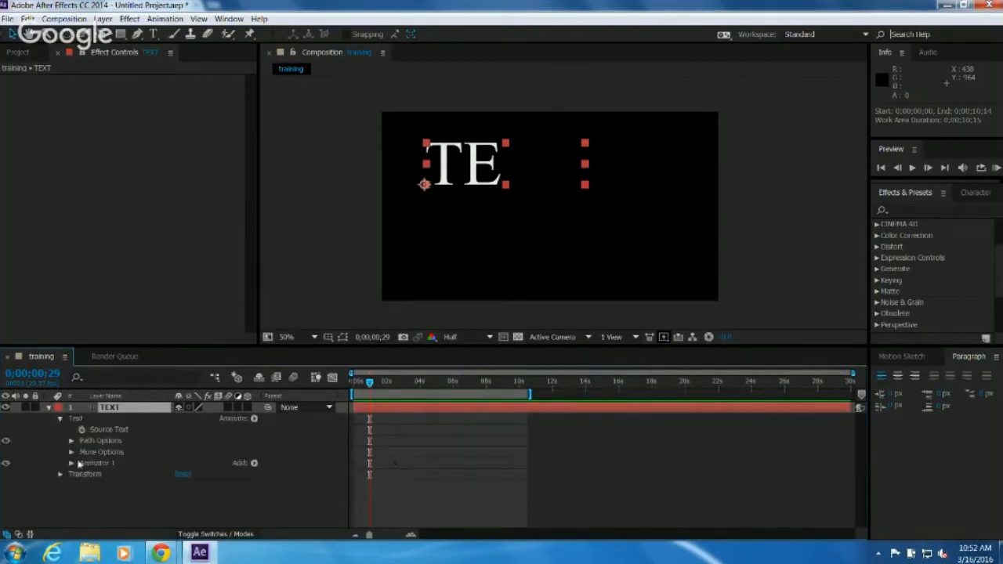
left_click(72, 463)
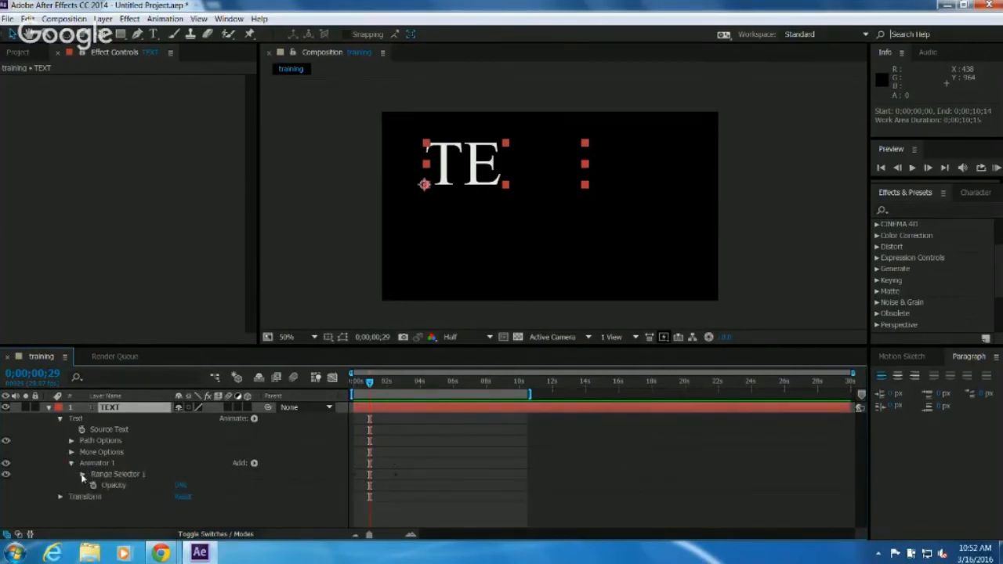
left_click(83, 476)
left_click_drag(408, 535, 416, 534)
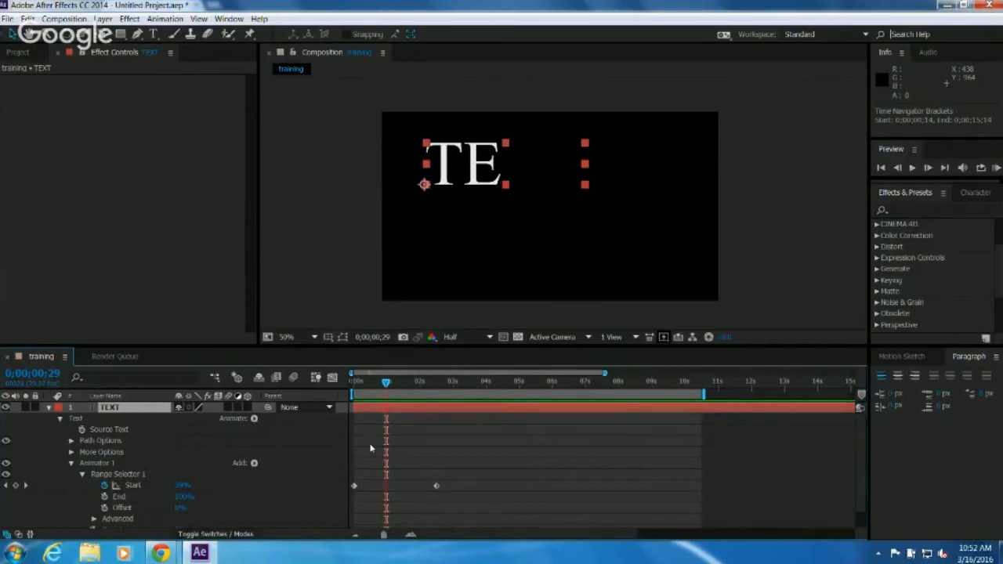
Move the second Start keyframe of Range Selector 1 to just over half a second and preview the faster typing.
left_click_drag(383, 389, 362, 395)
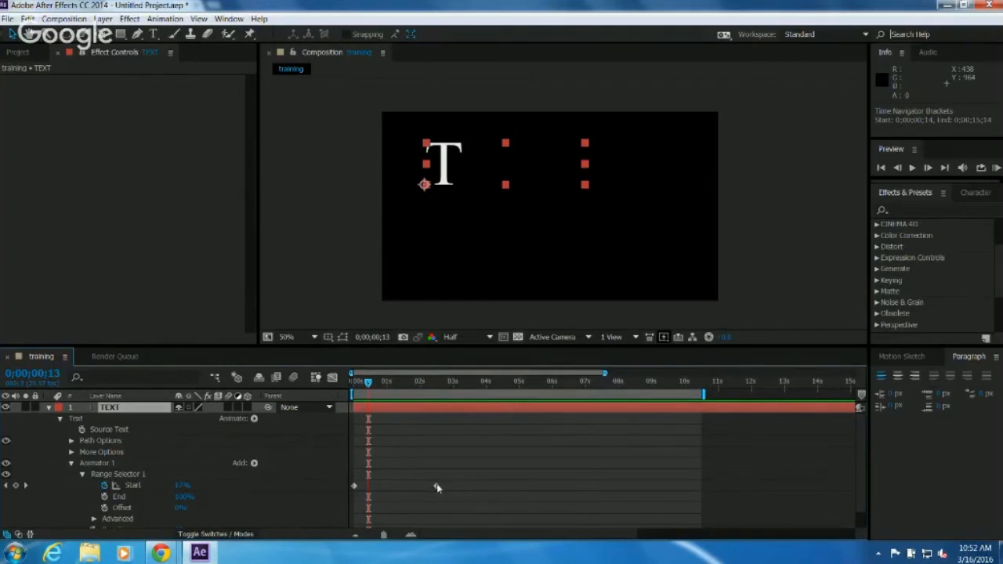
left_click(436, 487)
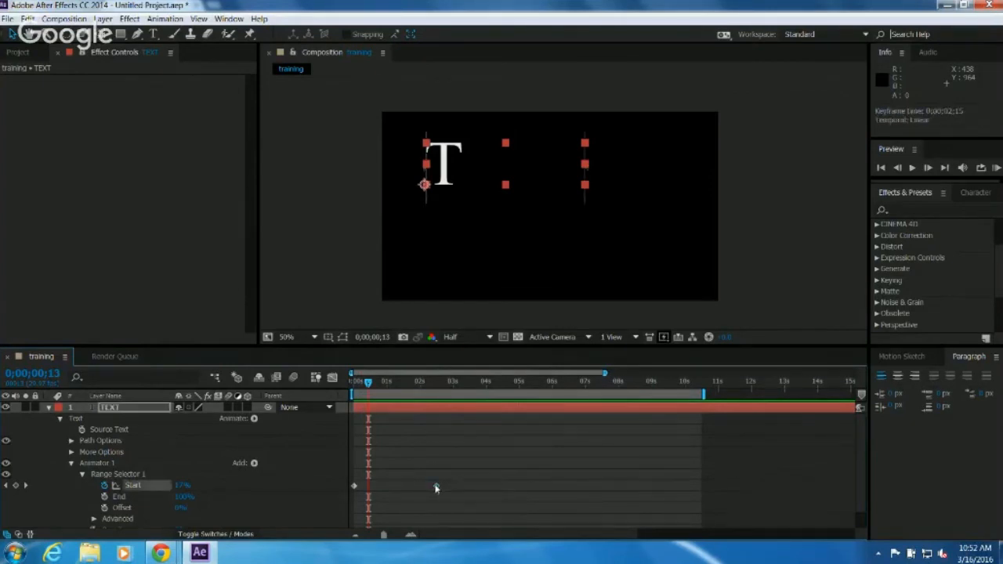
left_click_drag(436, 487, 375, 485)
key("space")
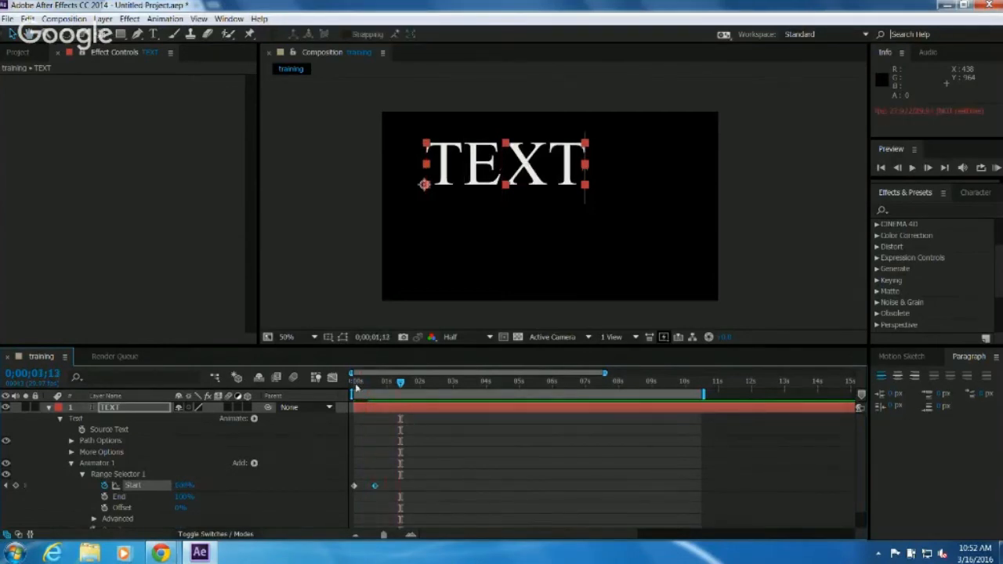
Move the second Start keyframe of Range Selector 1 to 0;00;01;18, apply Easy Ease In to it, and preview the typing from the start.
left_click_drag(385, 382, 353, 386)
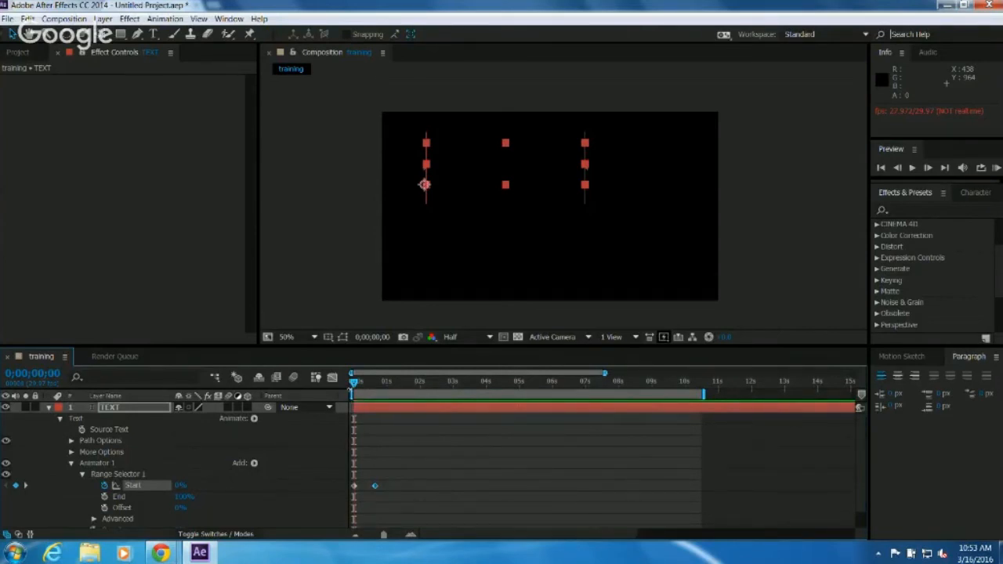
mouse_move(374, 489)
left_click_drag(374, 486, 405, 485)
right_click(405, 487)
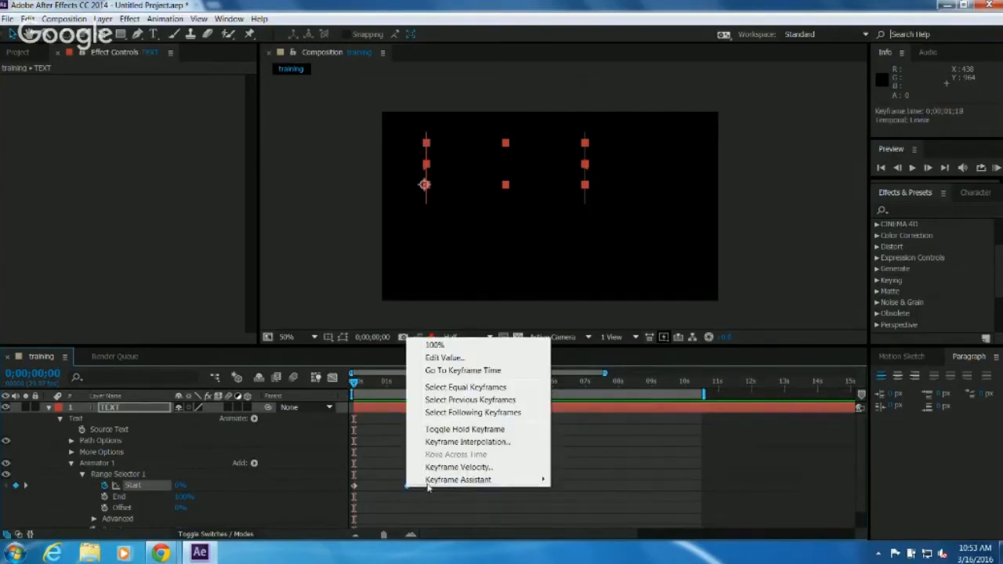
mouse_move(431, 481)
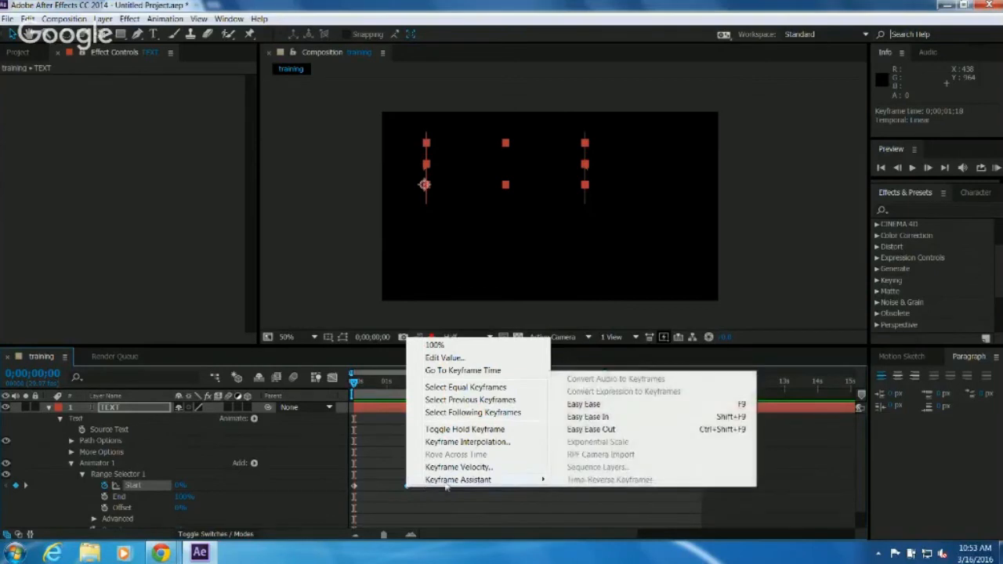
left_click(592, 417)
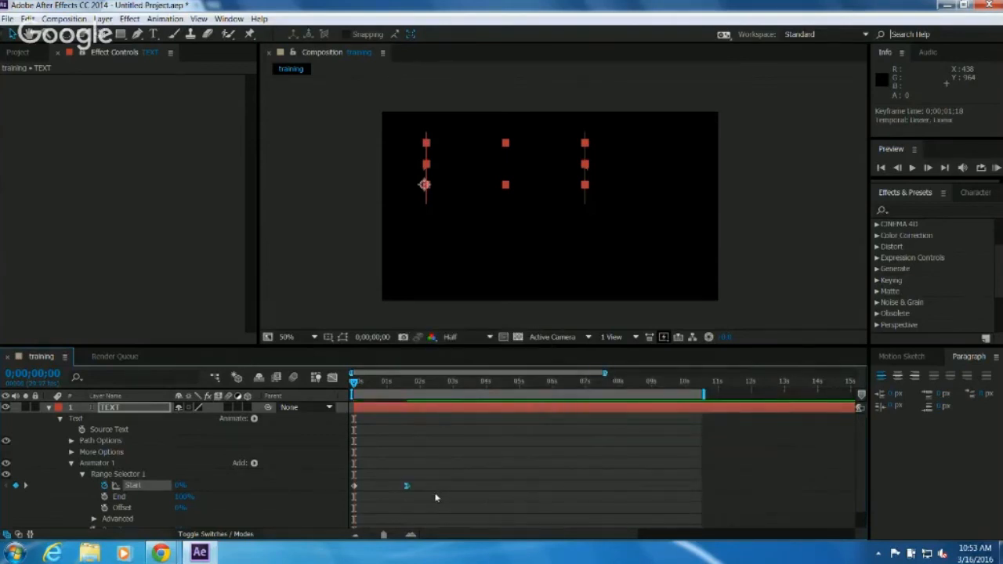
key("space")
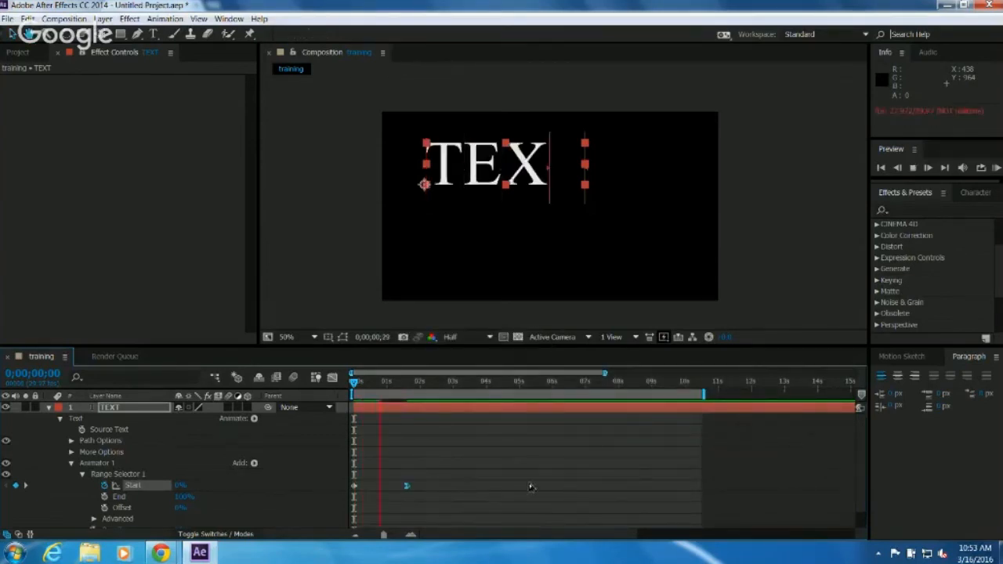
key("space")
left_click_drag(411, 398, 305, 409)
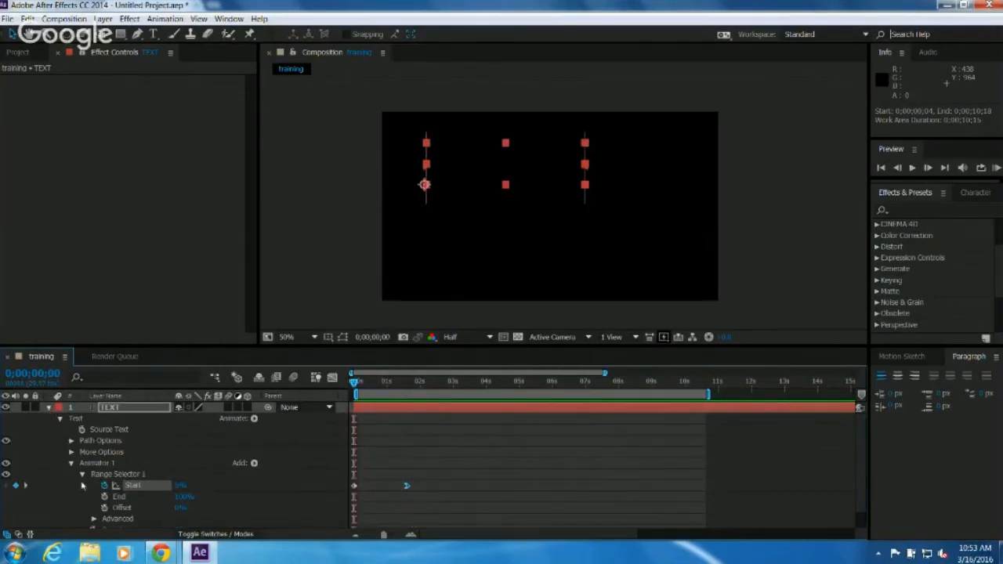
Under the TEXT layer's Transform properties, keyframe Position at the start and again at 0;00;02;02 with the text above the frame at Y -38.
left_click(59, 419)
left_click(60, 429)
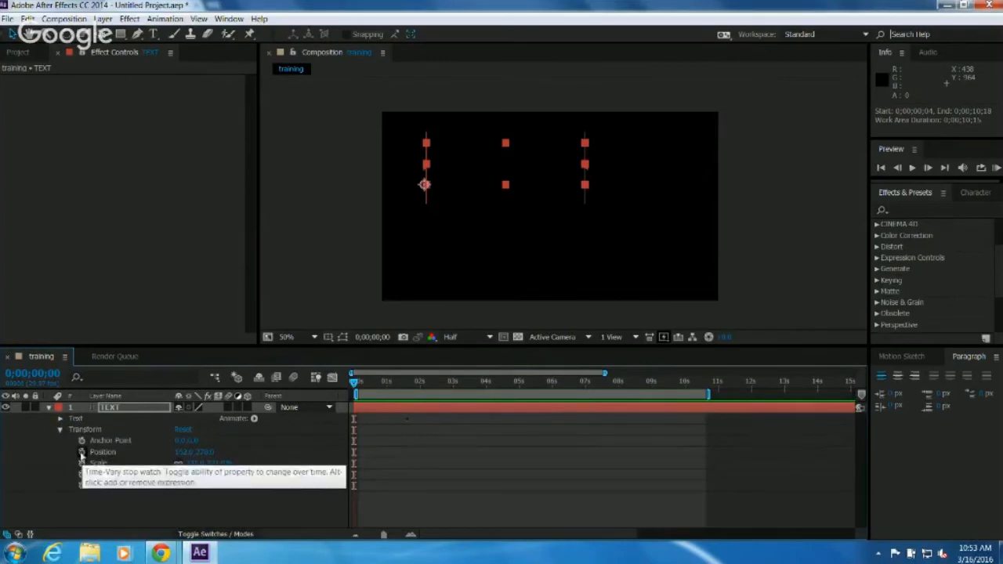
left_click(82, 452)
left_click_drag(360, 387, 421, 384)
left_click_drag(201, 452, 36, 452)
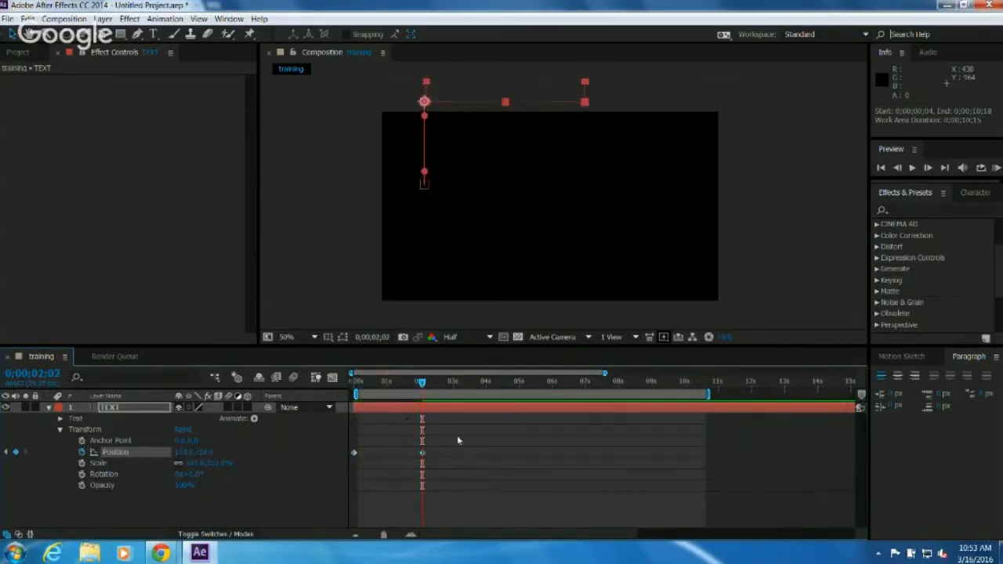
Swap the two Position keyframes so the text starts above the frame and drops in by about two seconds, and preview it.
left_click_drag(397, 380, 354, 382)
key("space")
left_click_drag(421, 455, 353, 459)
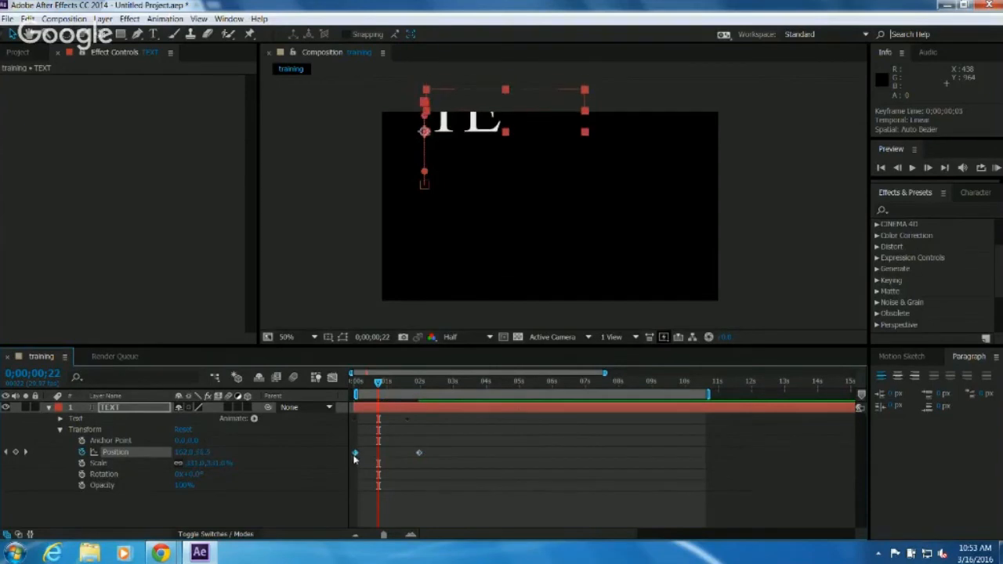
left_click_drag(377, 383, 343, 387)
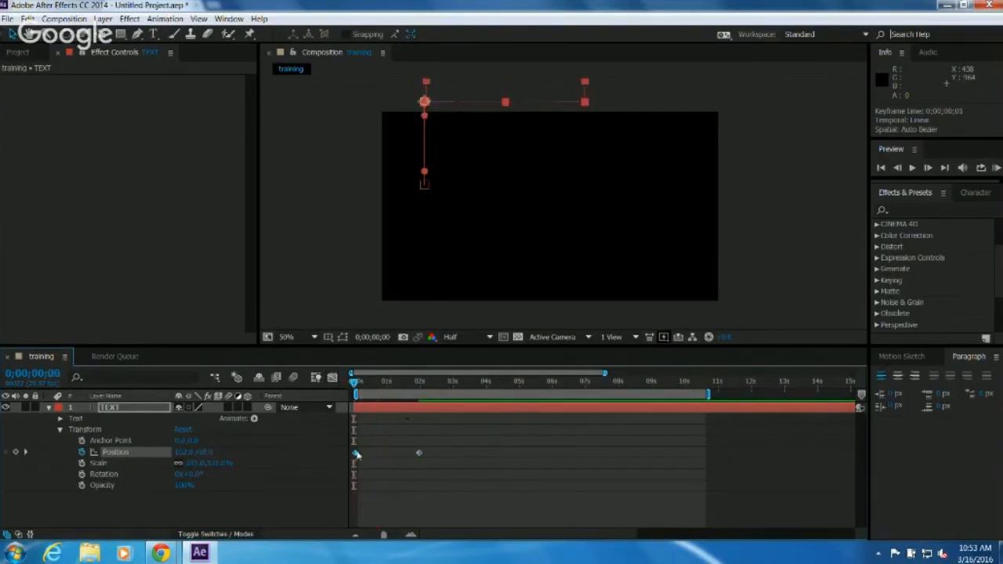
key("space")
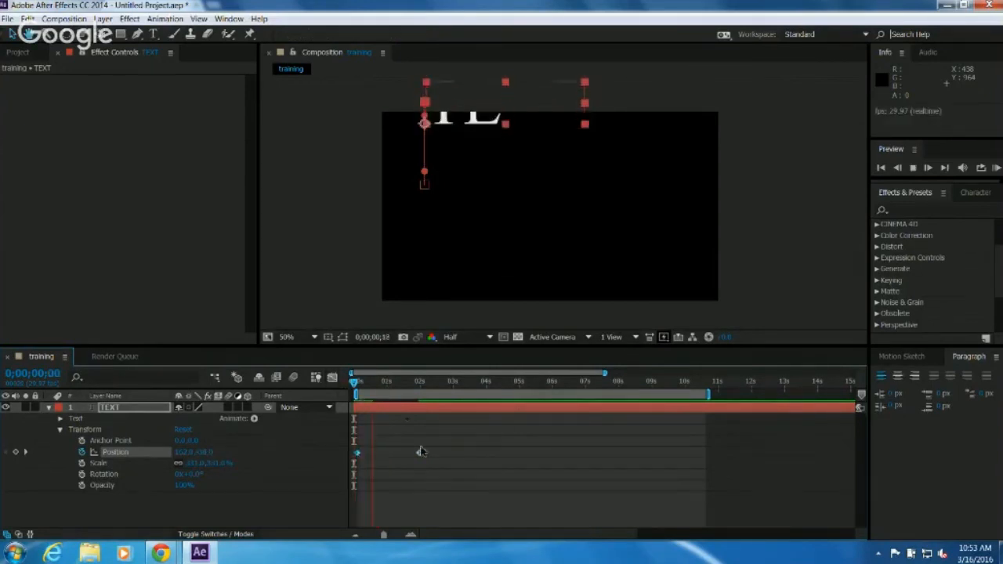
key("space")
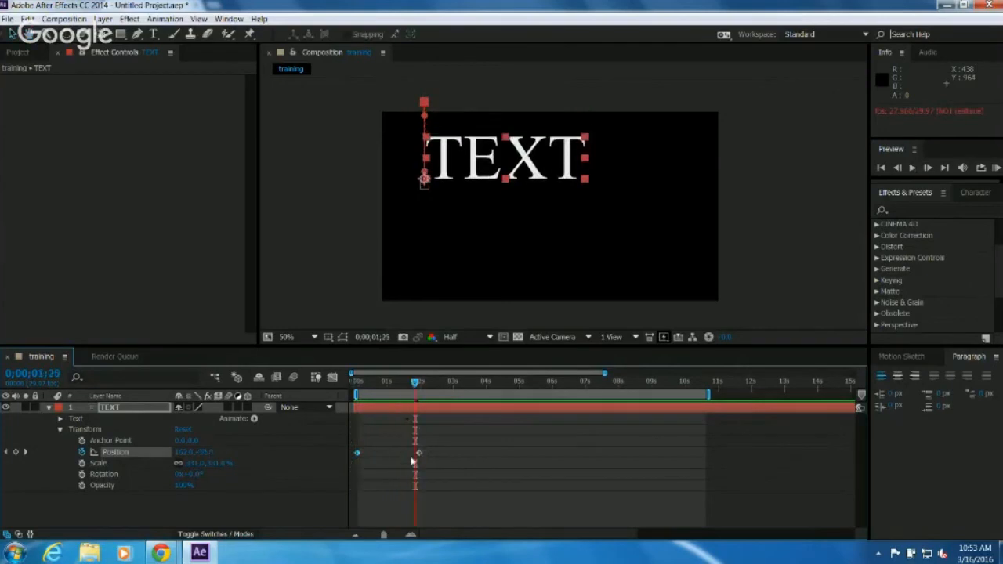
Move the second Position keyframe to 0;00;00;26 and preview the faster drop.
left_click_drag(418, 455, 382, 459)
key("space")
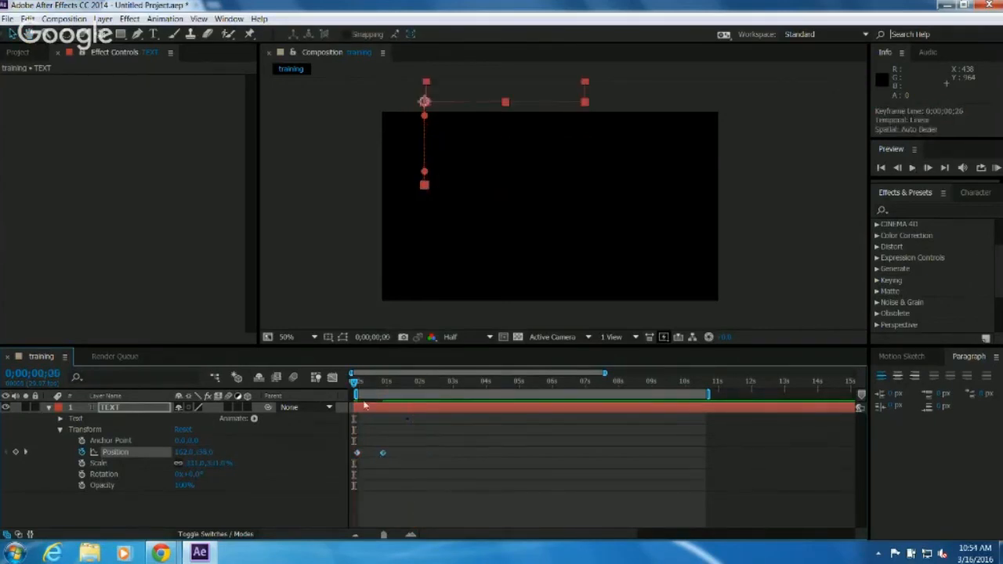
key("space")
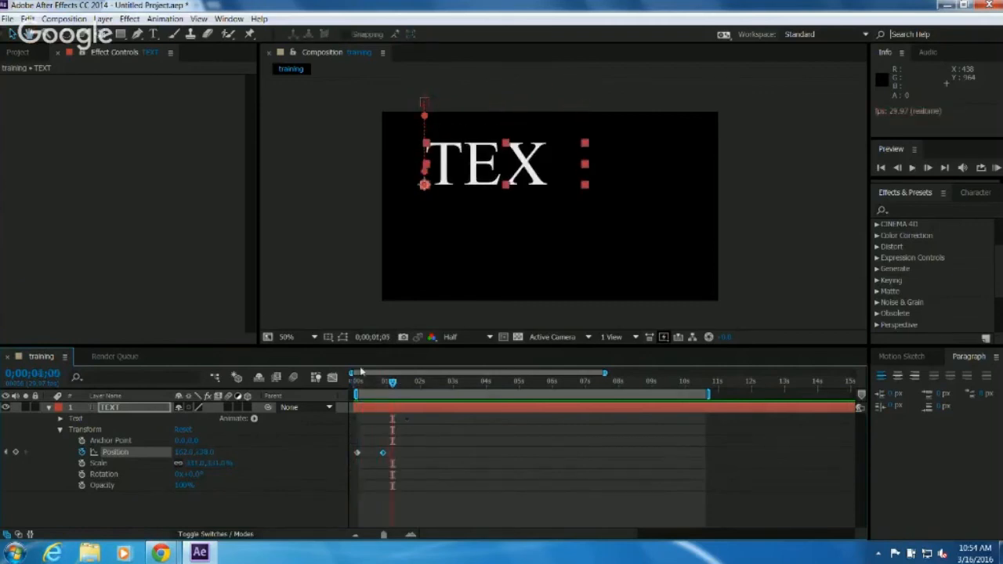
mouse_move(378, 389)
left_mouse_down()
mouse_move(358, 391)
mouse_move(382, 394)
mouse_move(369, 392)
left_mouse_up()
key("space")
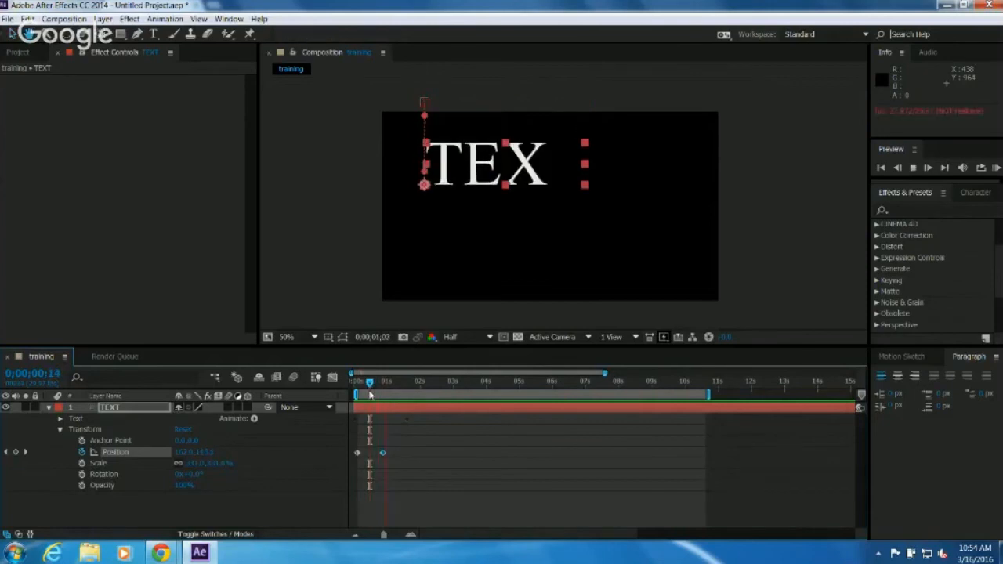
Reset the work area to the full composition length and set the playhead to 0;00;00;14.
key("space")
double_click(367, 390)
left_click_drag(387, 388, 370, 390)
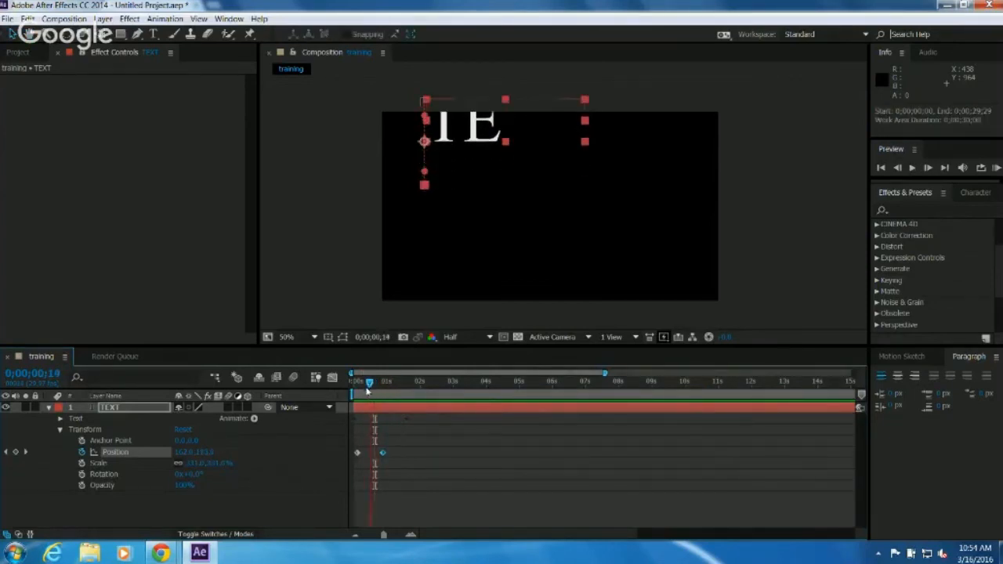
Apply Easy Ease In to the second Position keyframe and return the playhead to the start.
right_click(382, 454)
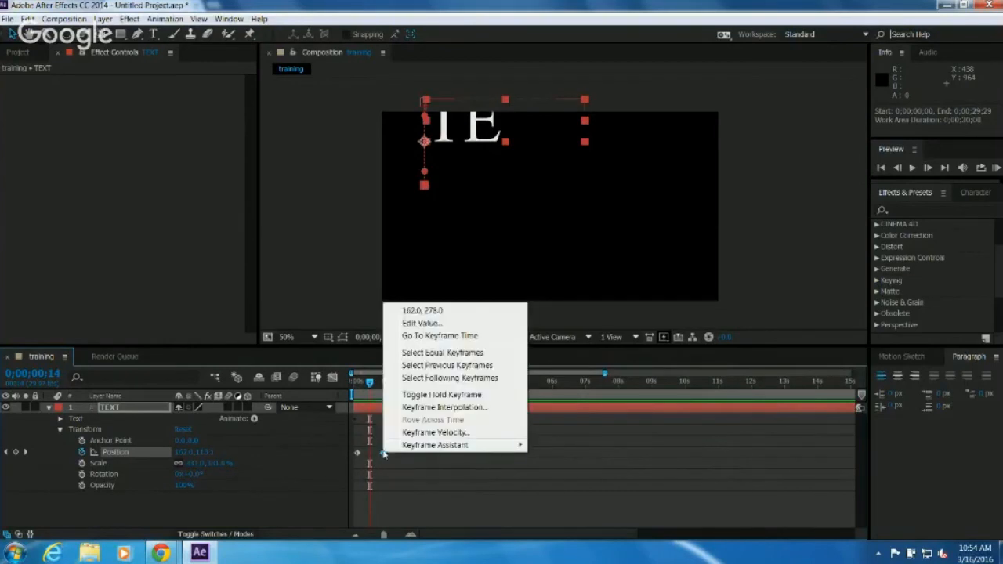
mouse_move(393, 446)
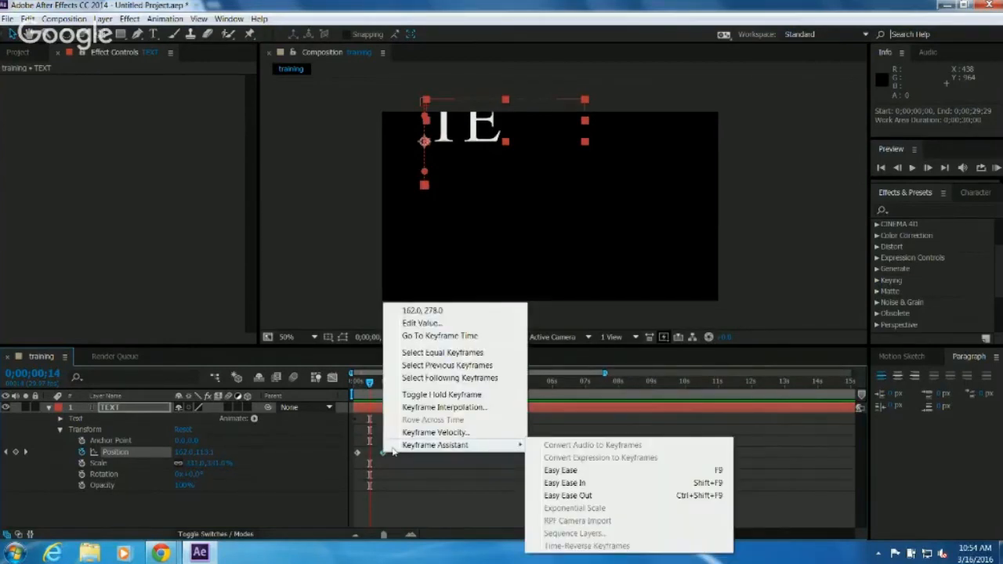
left_click(559, 487)
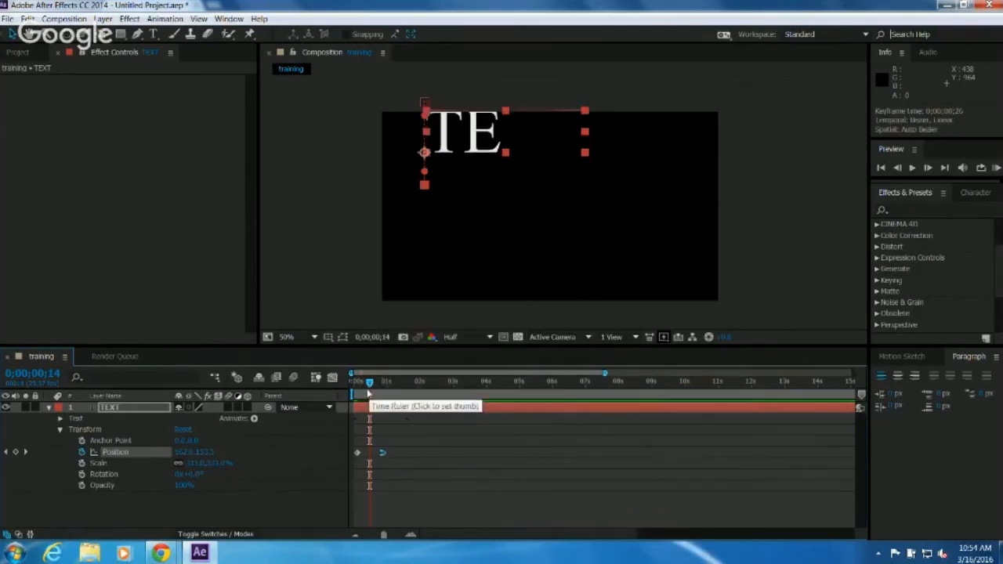
left_click_drag(369, 382, 350, 396)
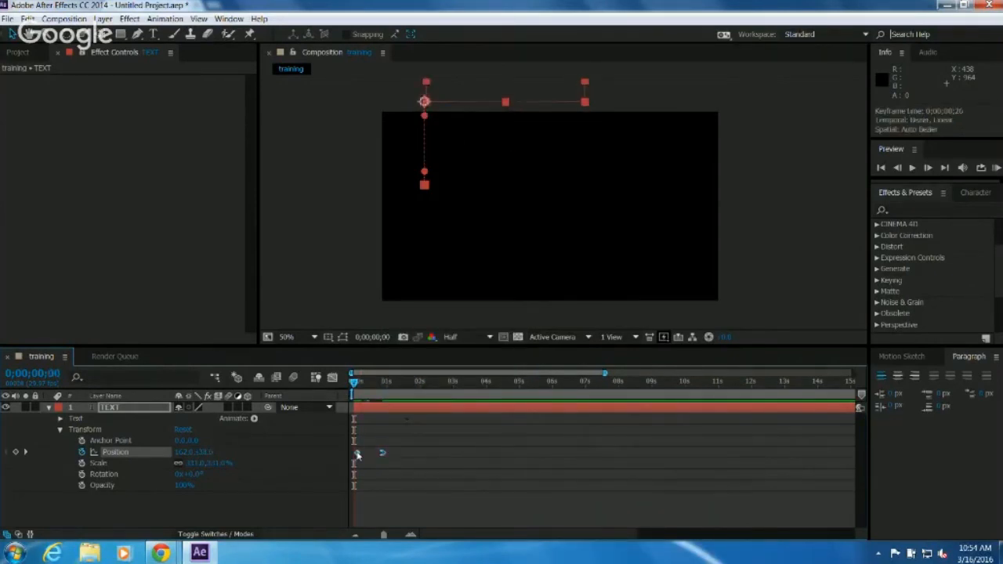
Apply Easy Ease Out to the first Position keyframe and preview the eased drop with the layer deselected.
right_click(357, 454)
mouse_move(376, 446)
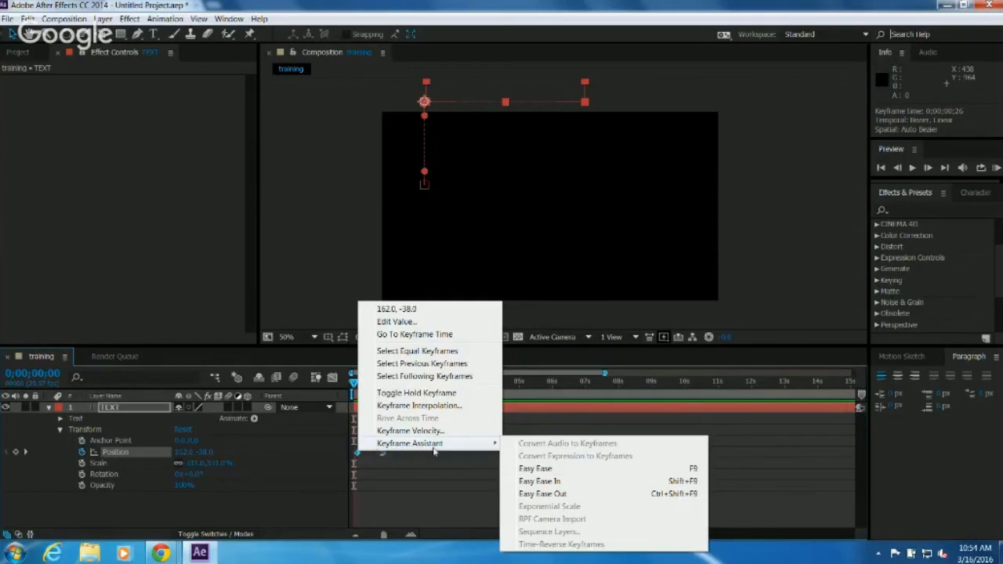
left_click(552, 495)
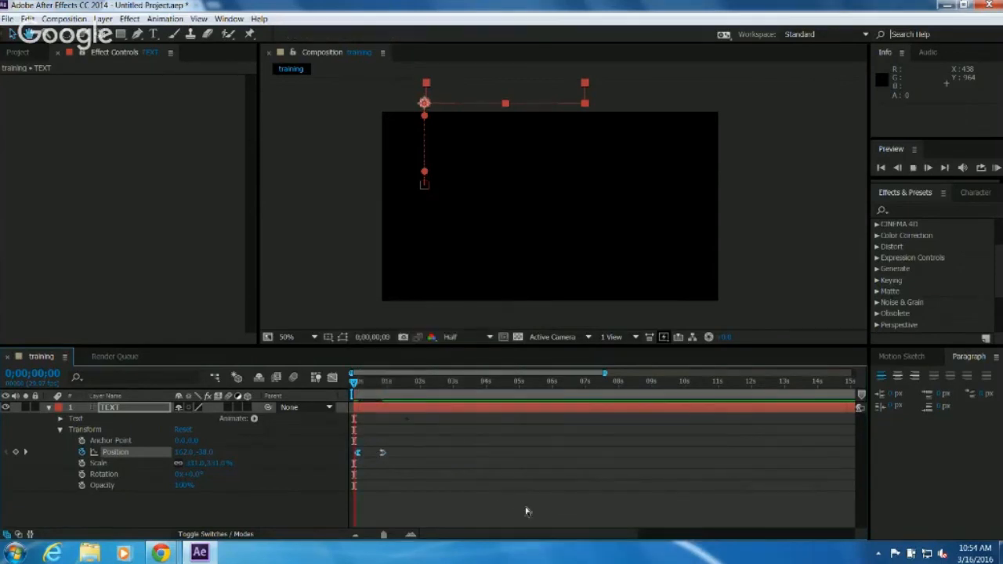
left_click(525, 511)
key("space")
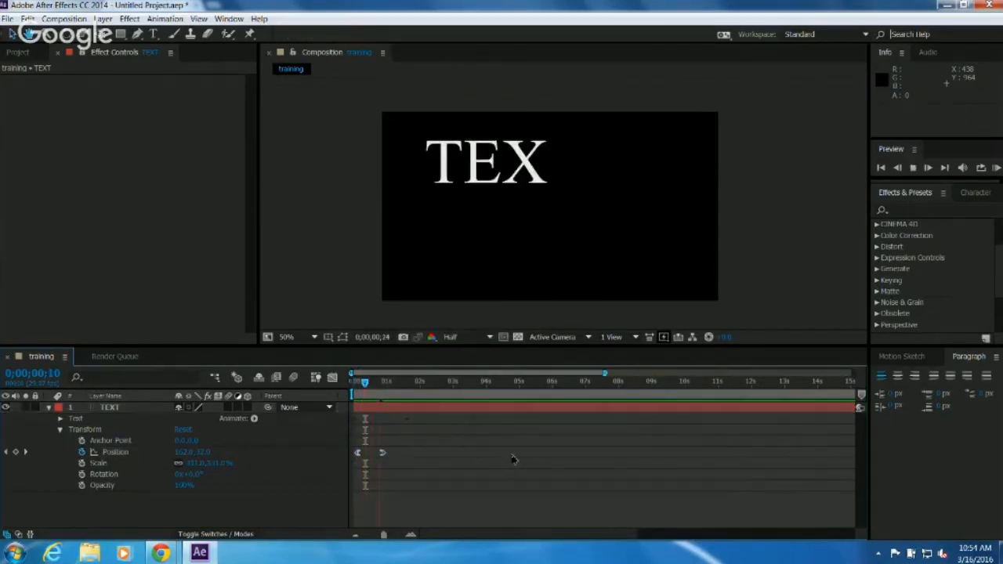
key("space")
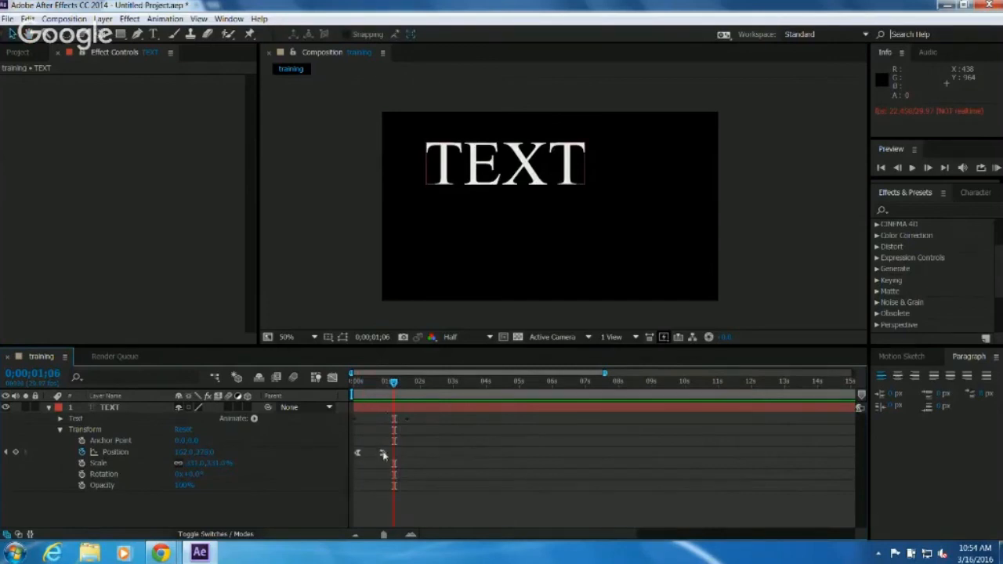
Move the second Position keyframe out to about 1.6 seconds, in line with the typing's end keyframe, and preview from the start.
left_click_drag(383, 454, 406, 454)
left_click_drag(394, 383, 352, 391)
left_click(484, 508)
key("space")
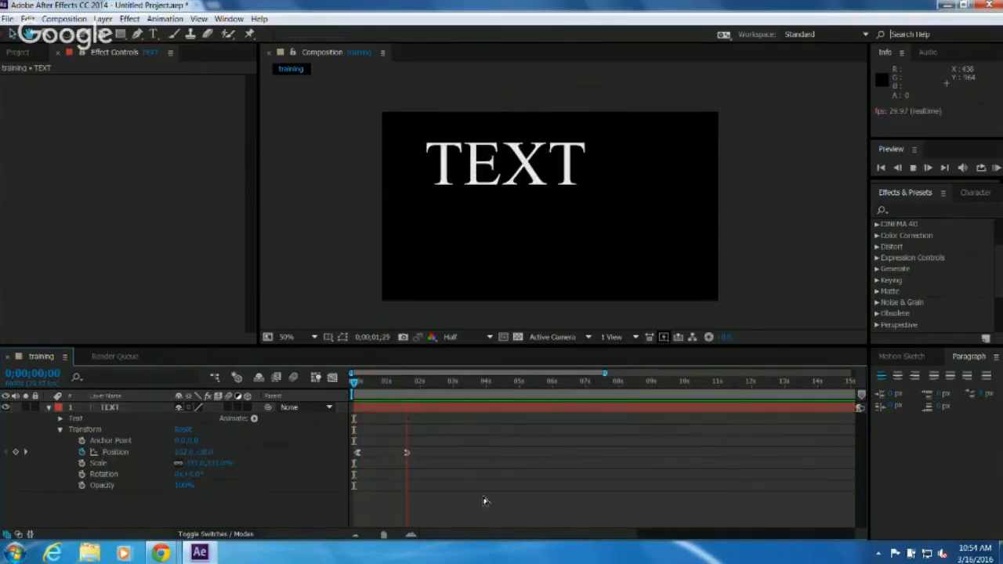
key("space")
right_click(405, 454)
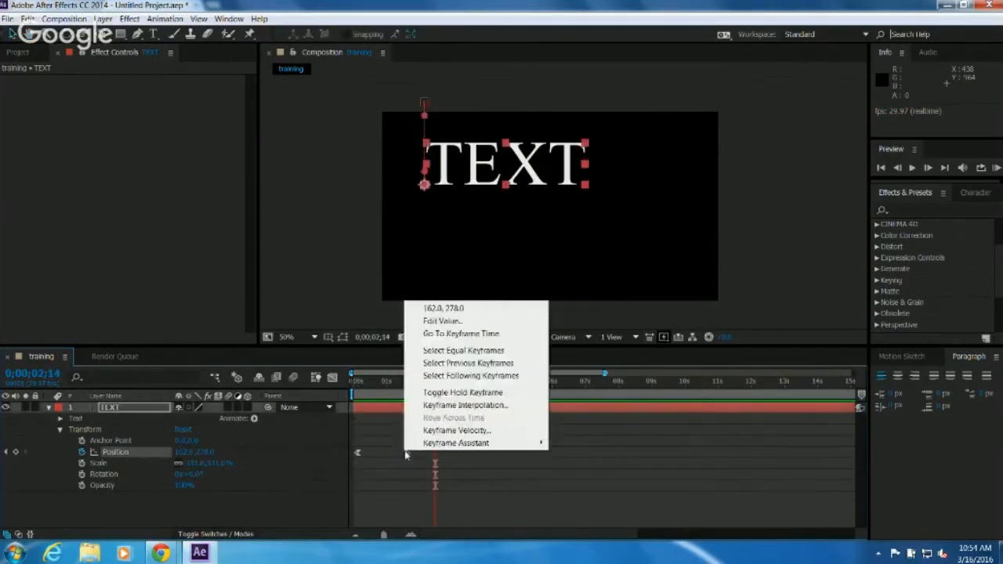
mouse_move(423, 444)
left_click(452, 469)
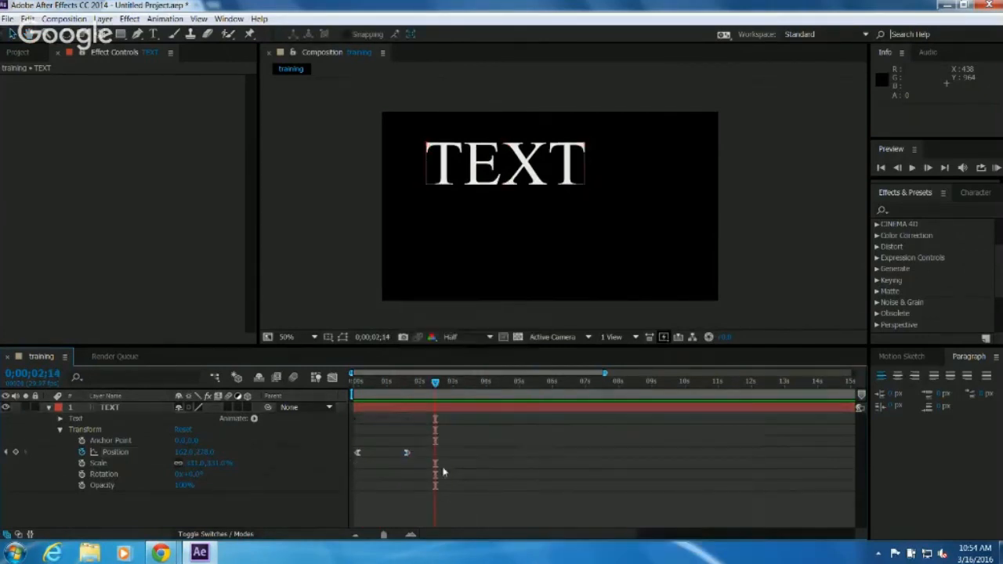
Enable motion blur for the TEXT layer and the composition, and preview the animation from the start.
left_click_drag(398, 390, 343, 406)
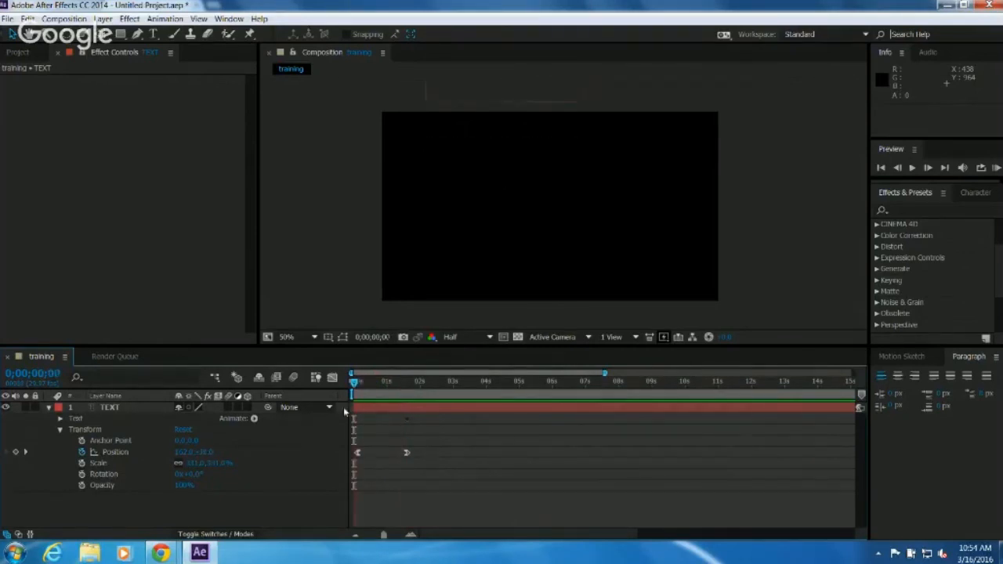
left_click(227, 409)
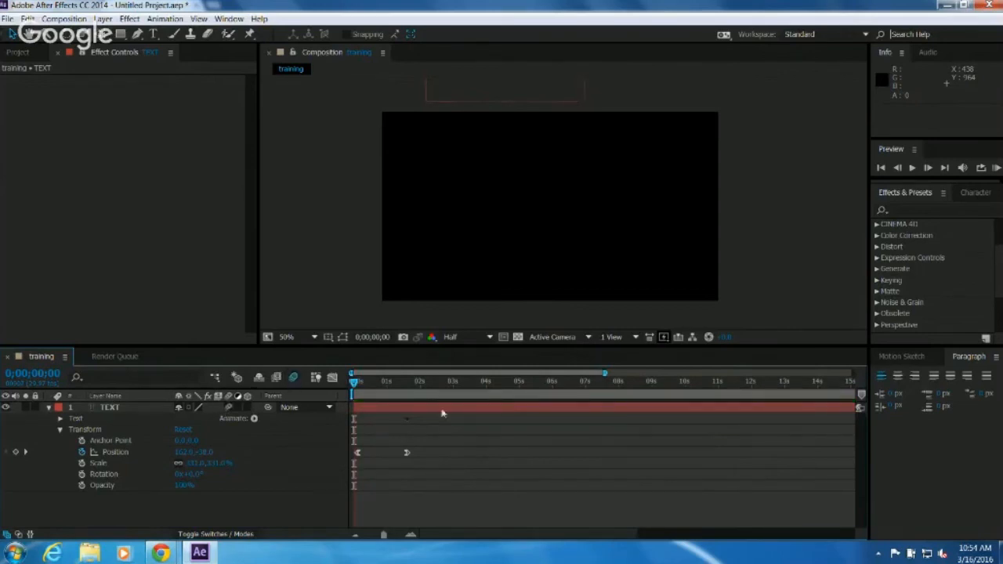
key("space")
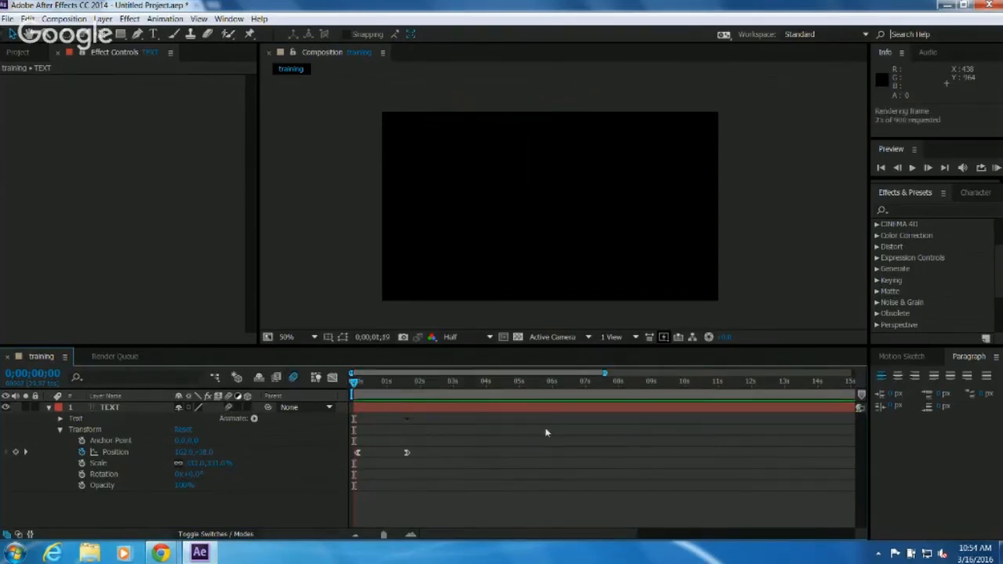
key("space")
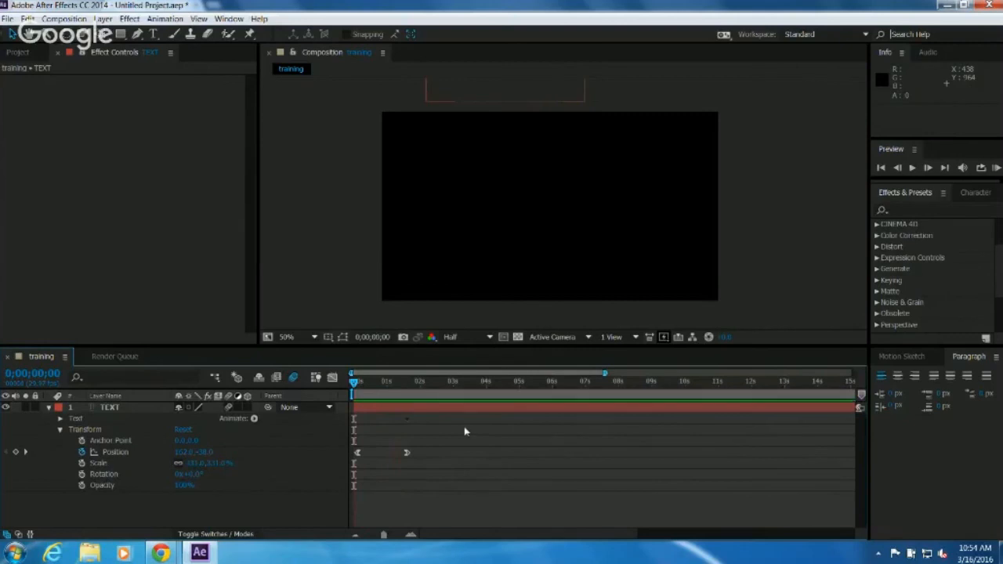
key("space")
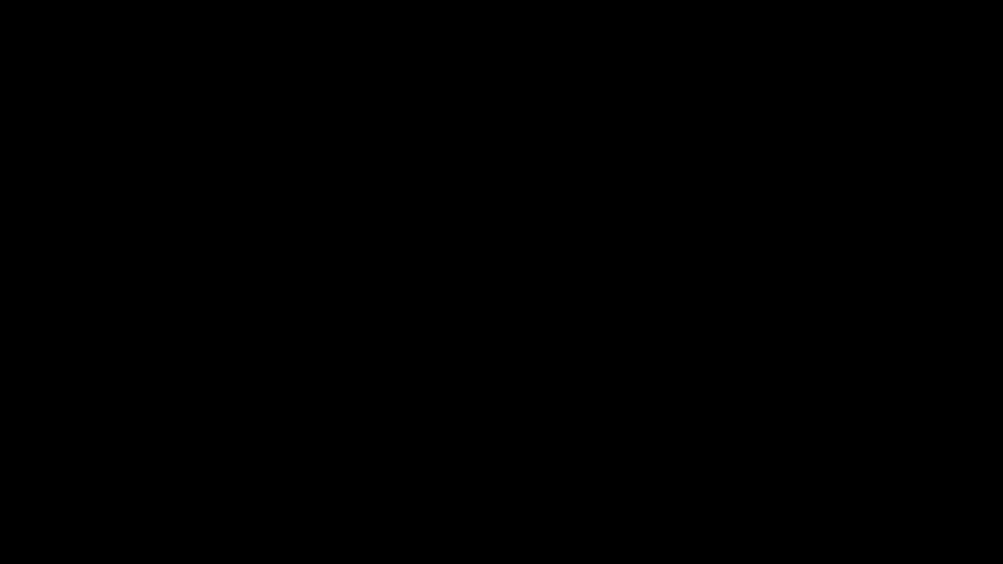